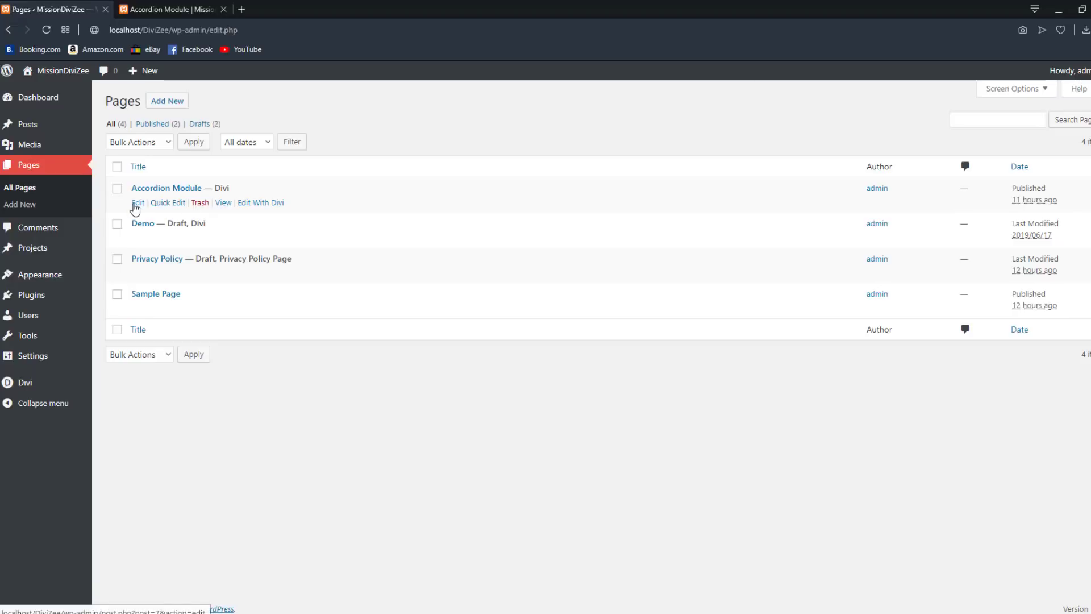
# Step: Open the Accordion Module page on the live site and enable the Visual Builder for it
pyautogui.click(142, 207)
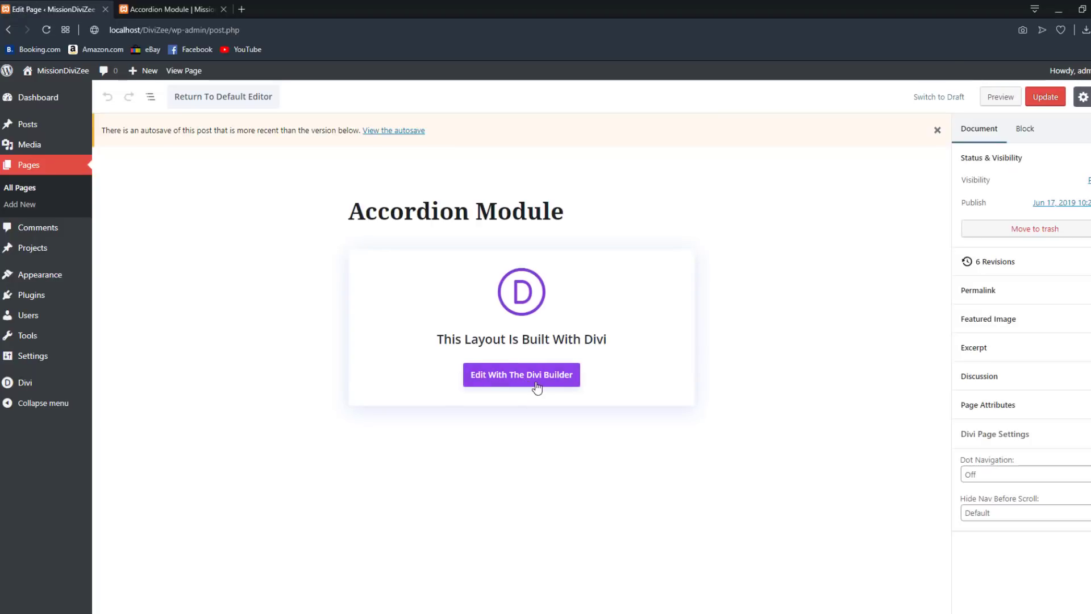
pyautogui.moveTo(89, 71)
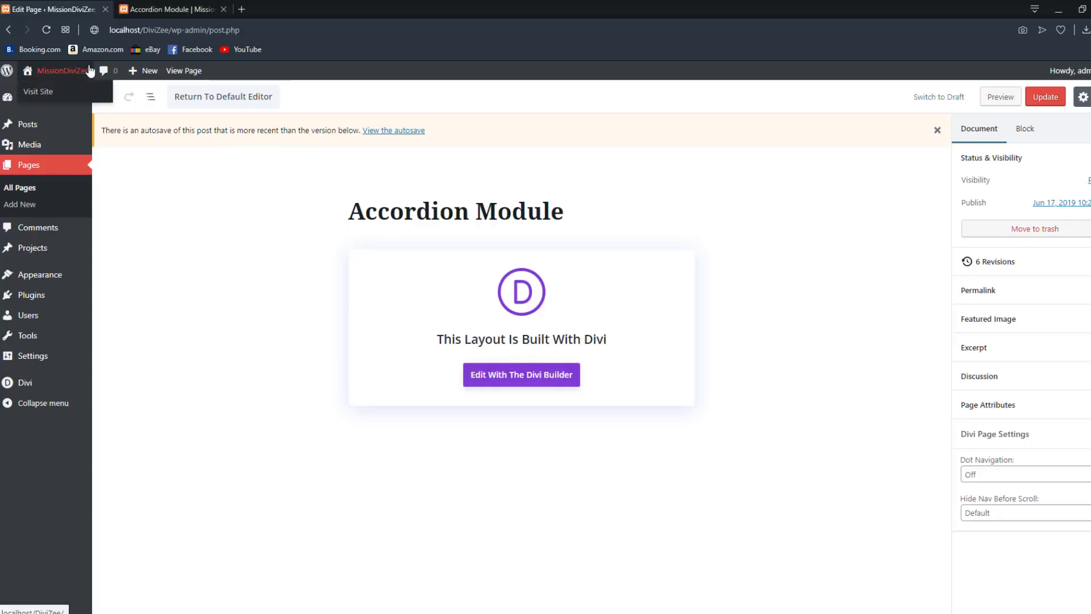
pyautogui.click(60, 95)
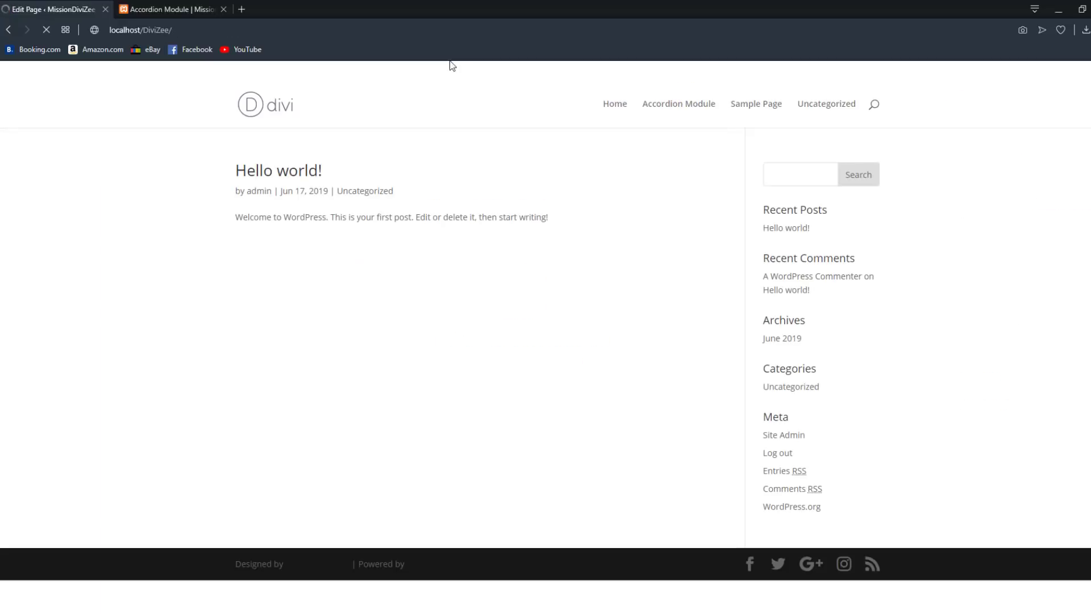
pyautogui.click(659, 109)
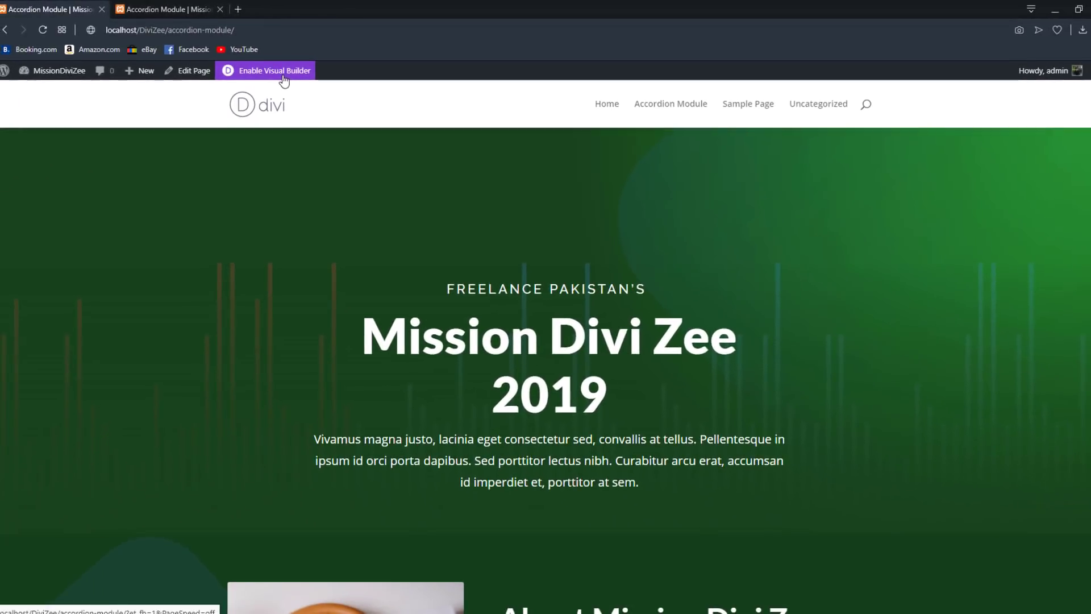
pyautogui.click(284, 73)
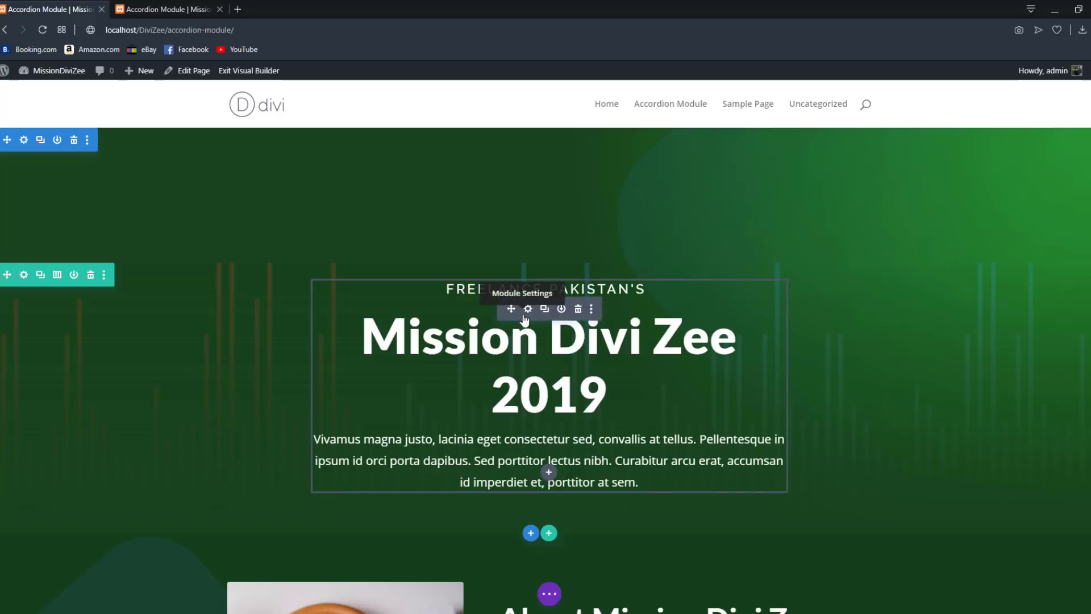
# Step: Expand the page-level builder controls and review the Builder Settings without changing them
pyautogui.scroll(-10, 524, 321)
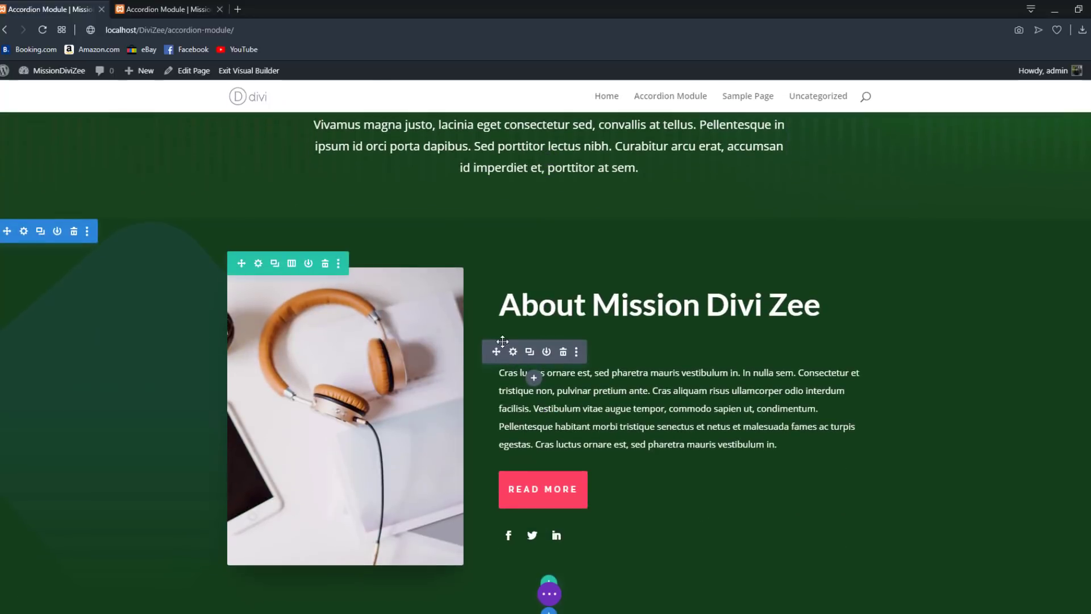
pyautogui.scroll(10, 587, 326)
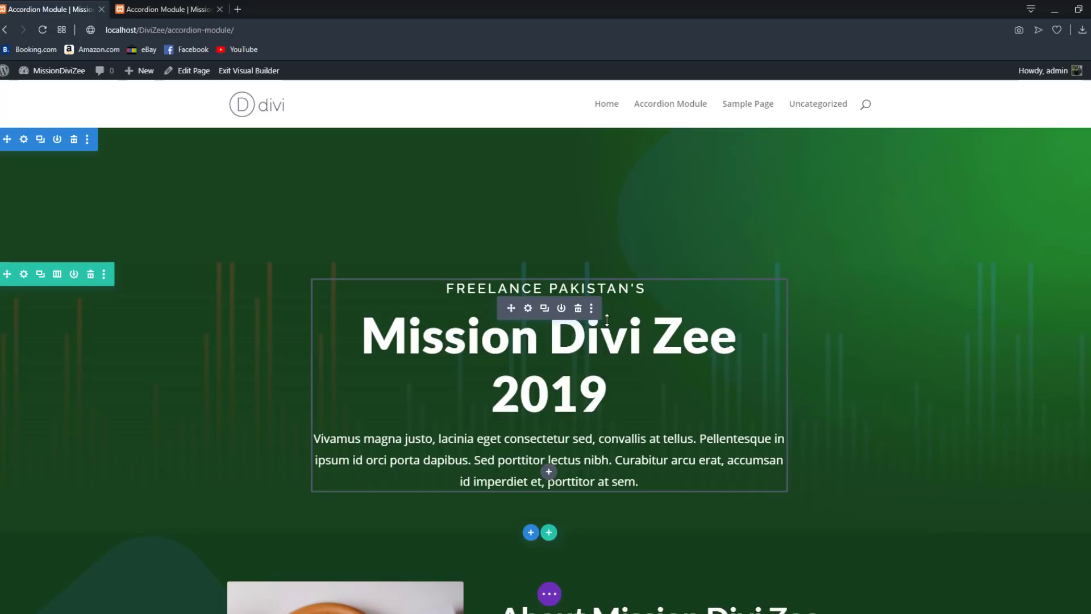
pyautogui.scroll(-5, 546, 402)
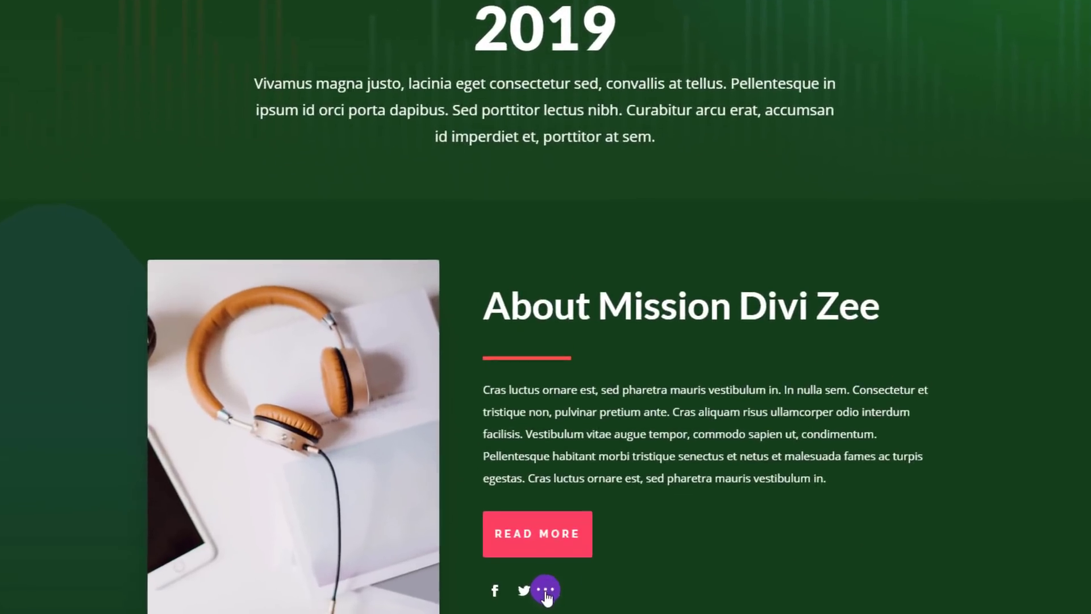
pyautogui.moveTo(546, 594); pyautogui.dragTo(543, 597)
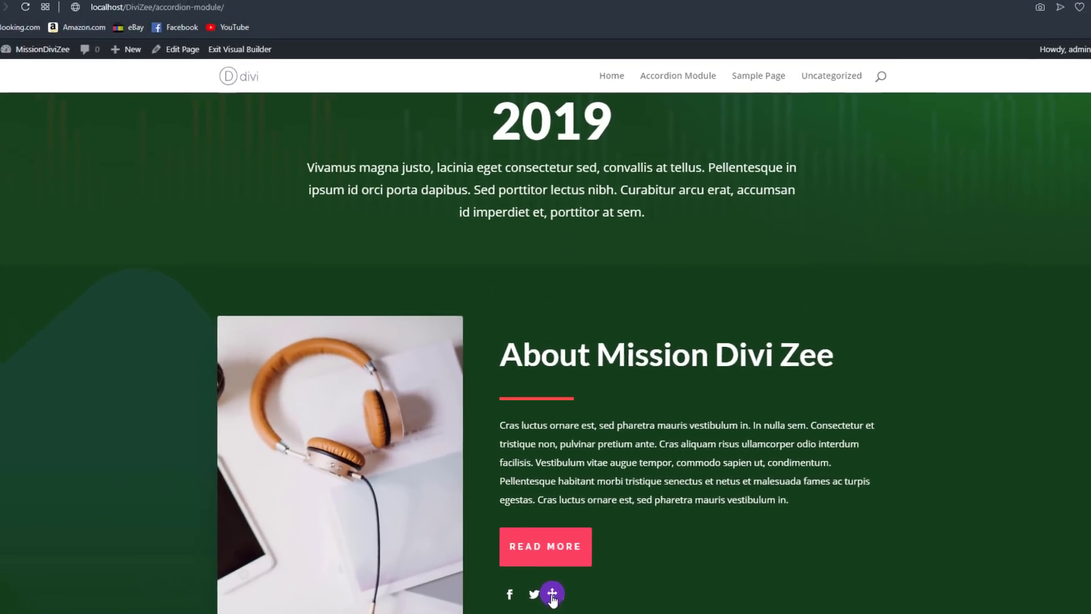
pyautogui.click(553, 596)
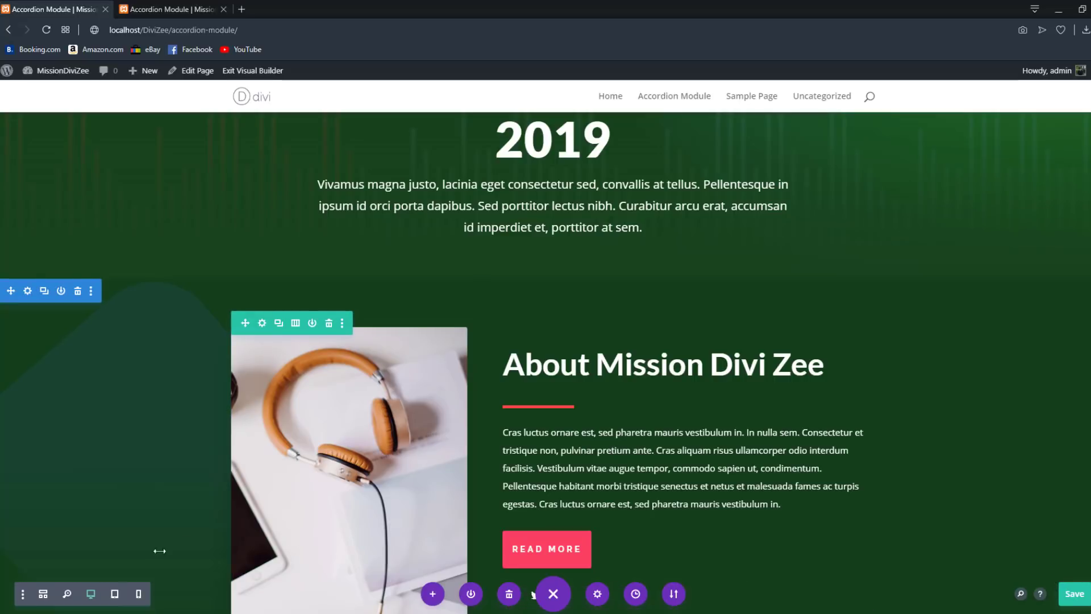
pyautogui.click(23, 600)
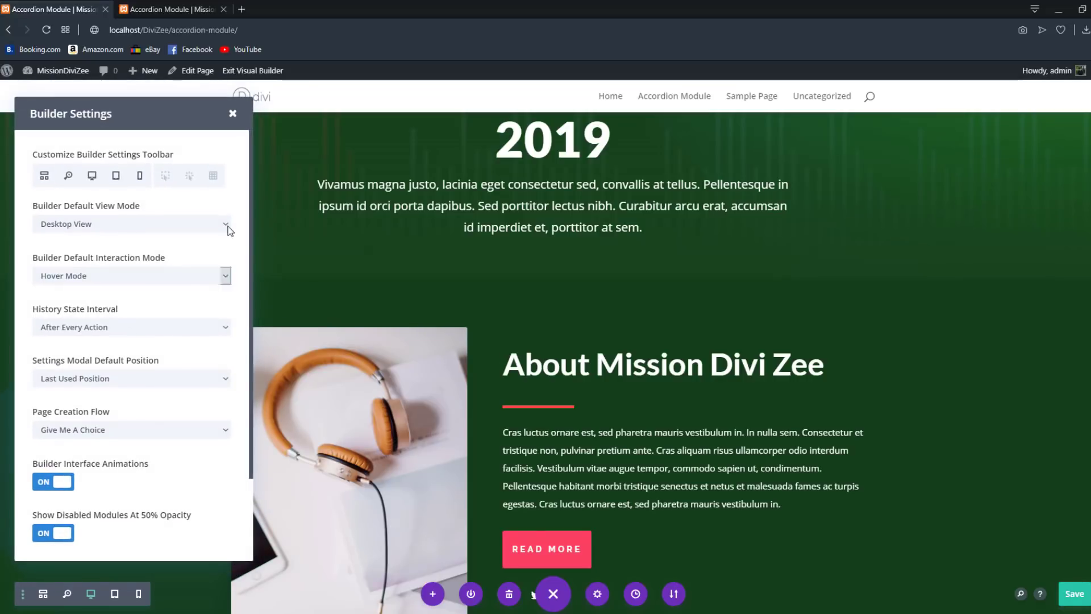
pyautogui.click(232, 115)
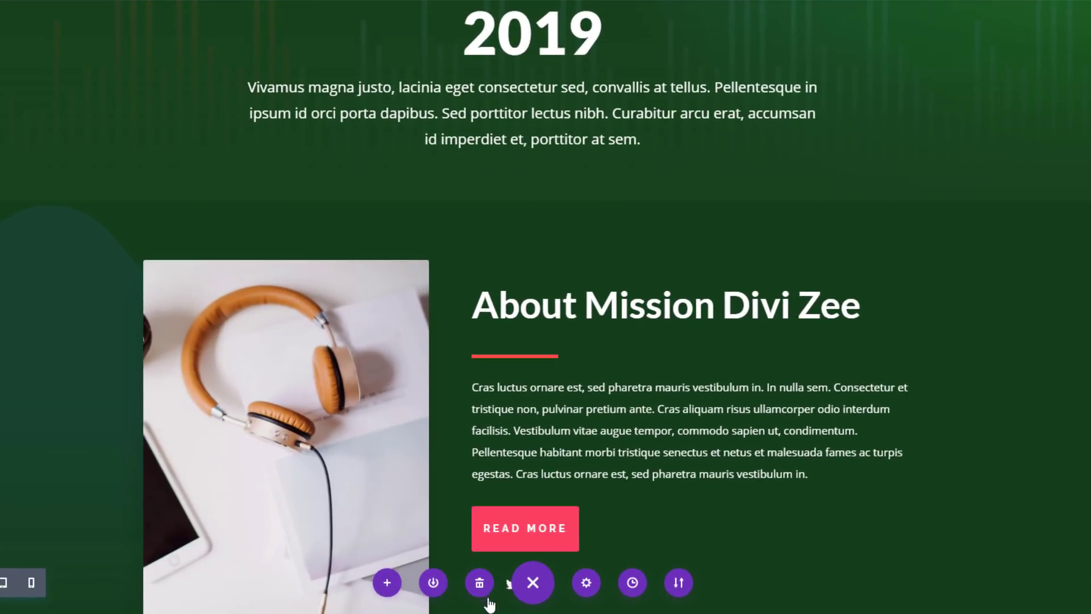
# Step: Open the layout library and look through the saved layouts, existing pages and premade layouts
pyautogui.click(390, 585)
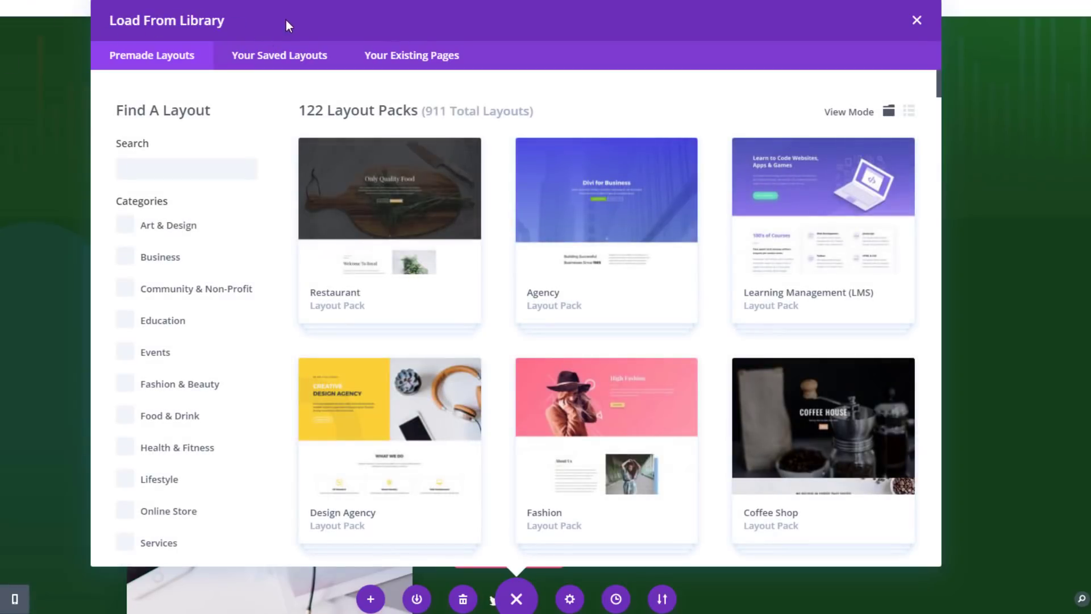
pyautogui.click(273, 55)
pyautogui.click(426, 57)
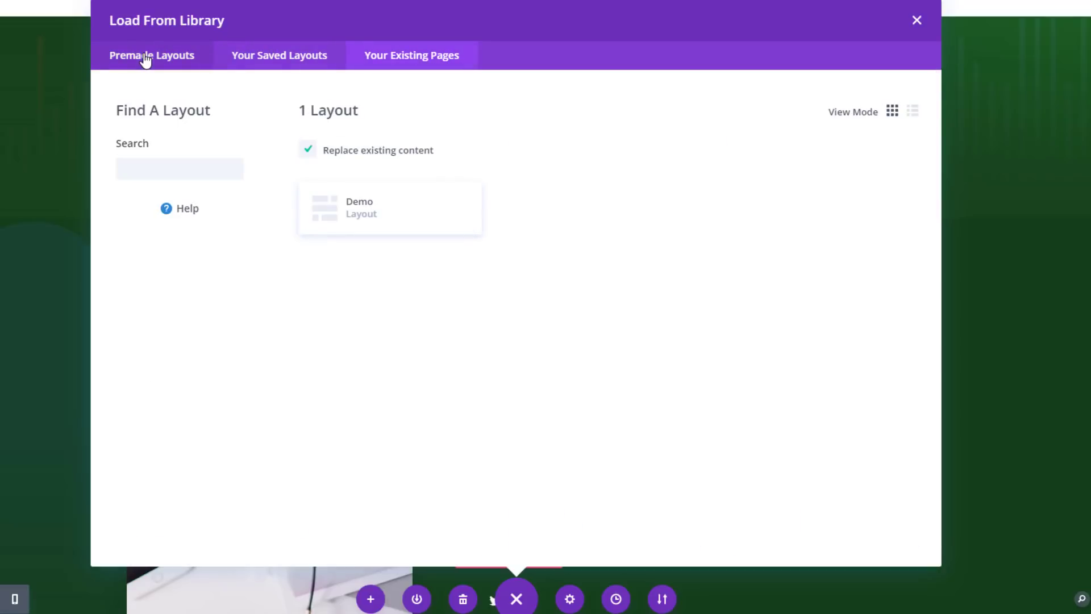
pyautogui.click(145, 56)
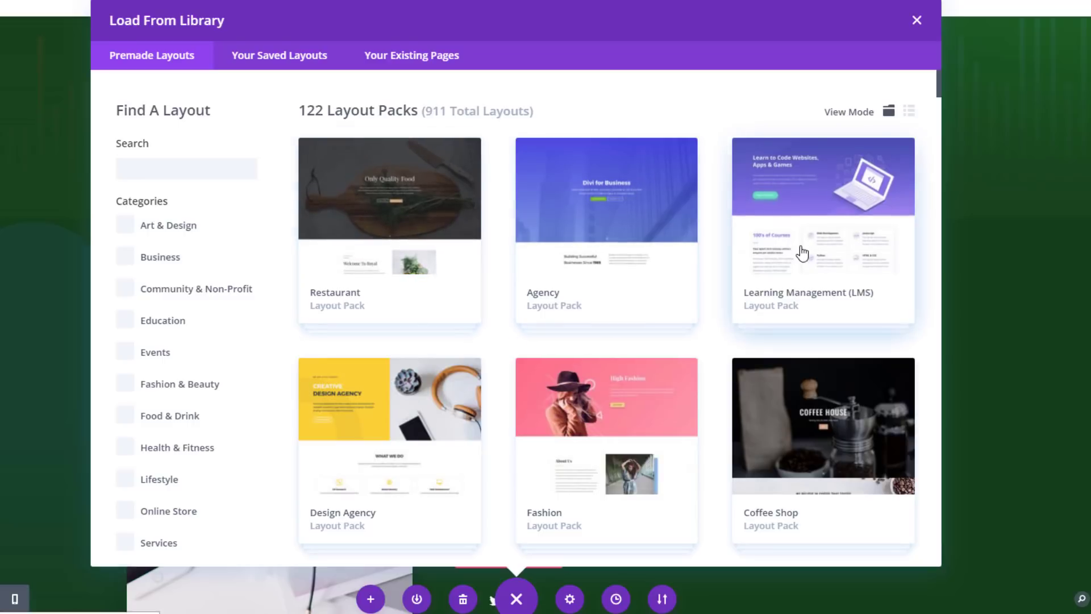
# Step: Open the SEO Agency layout pack and preview its Home layout in full
pyautogui.scroll(-4, 829, 245)
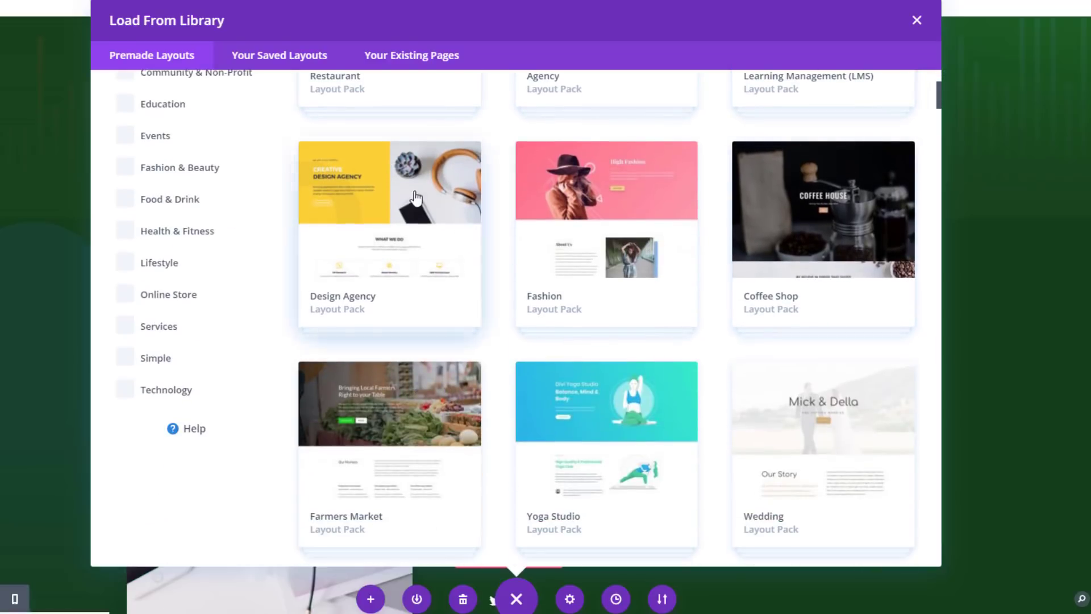
pyautogui.scroll(-1, 482, 268)
pyautogui.scroll(-3, 483, 273)
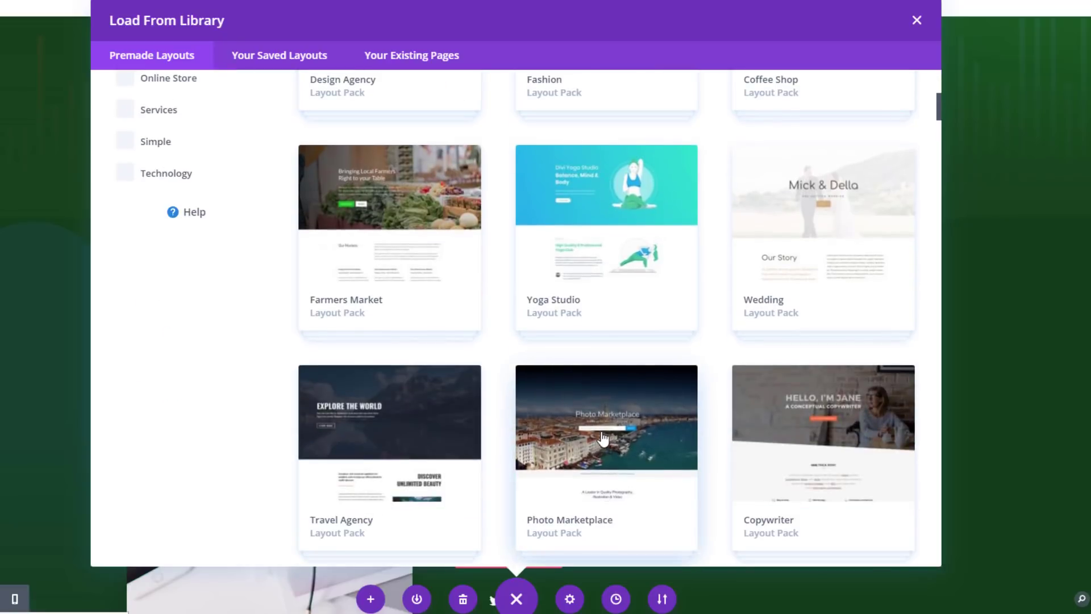
pyautogui.scroll(-7, 555, 170)
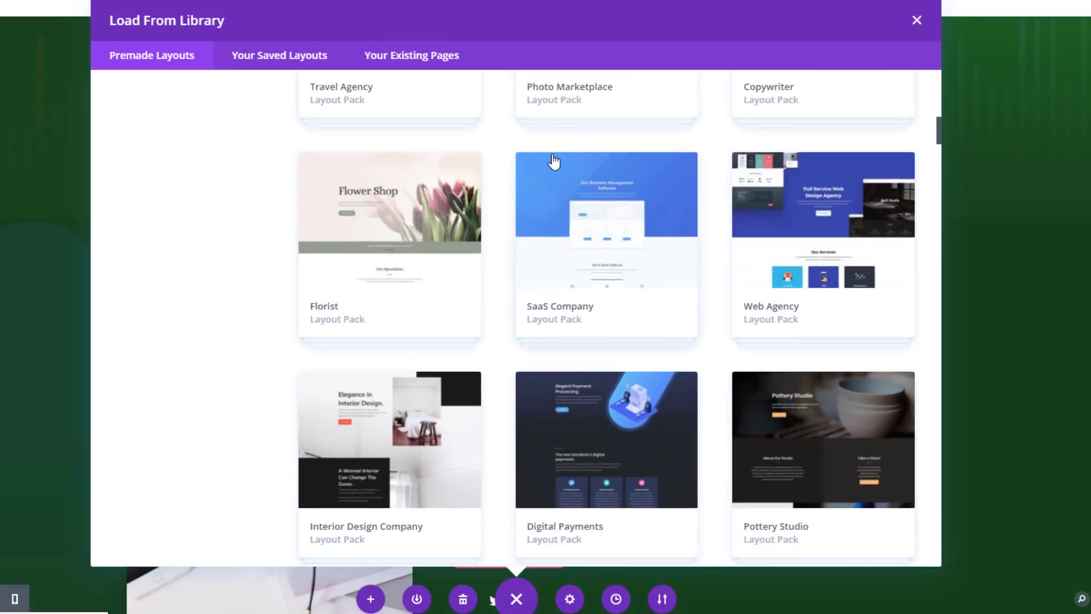
pyautogui.scroll(-6, 675, 250)
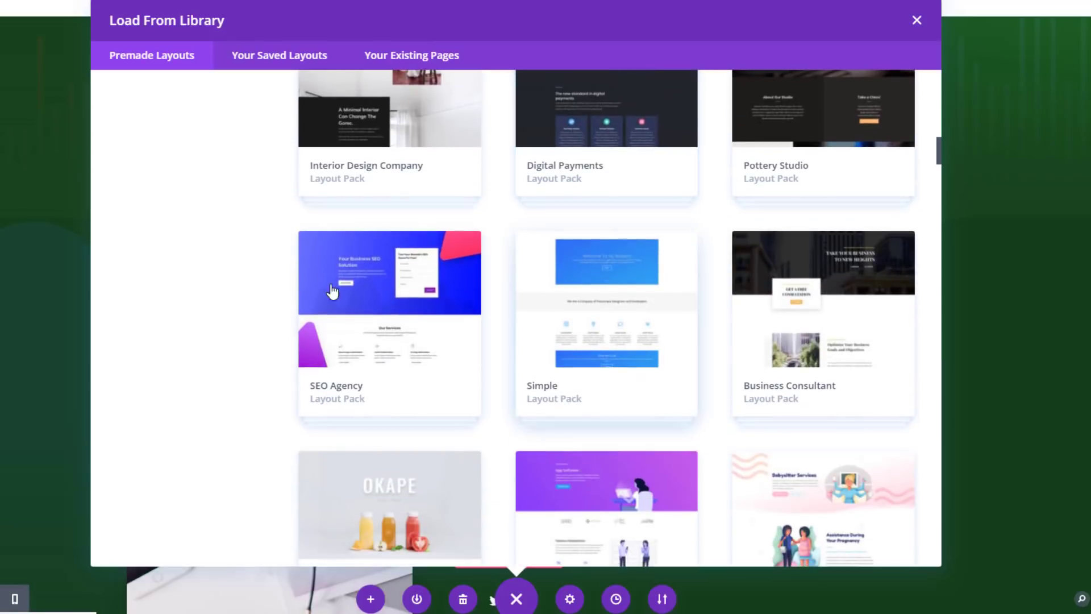
pyautogui.click(422, 278)
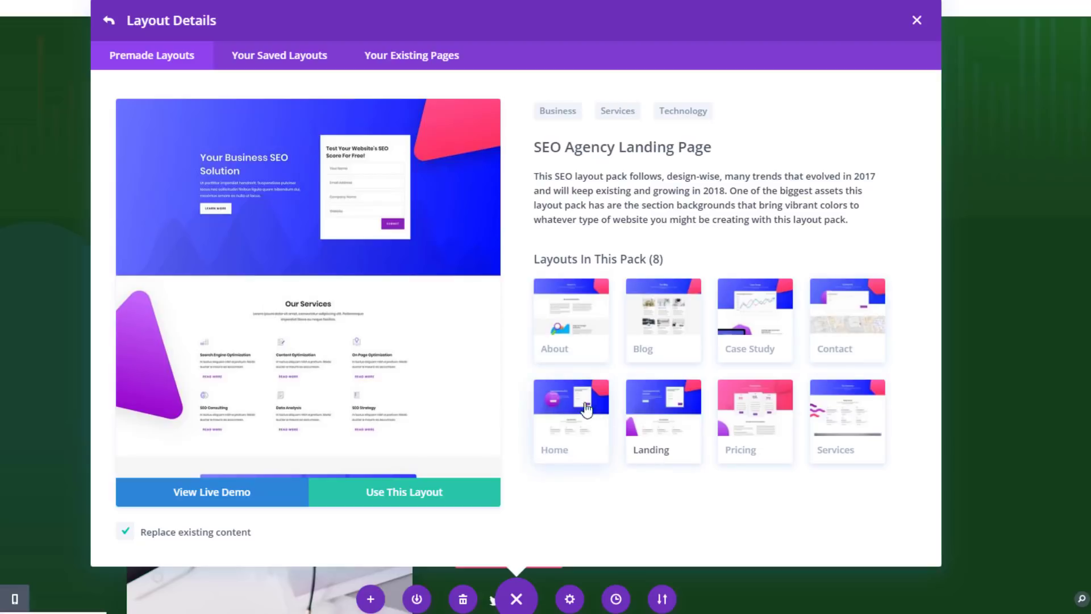
pyautogui.click(560, 412)
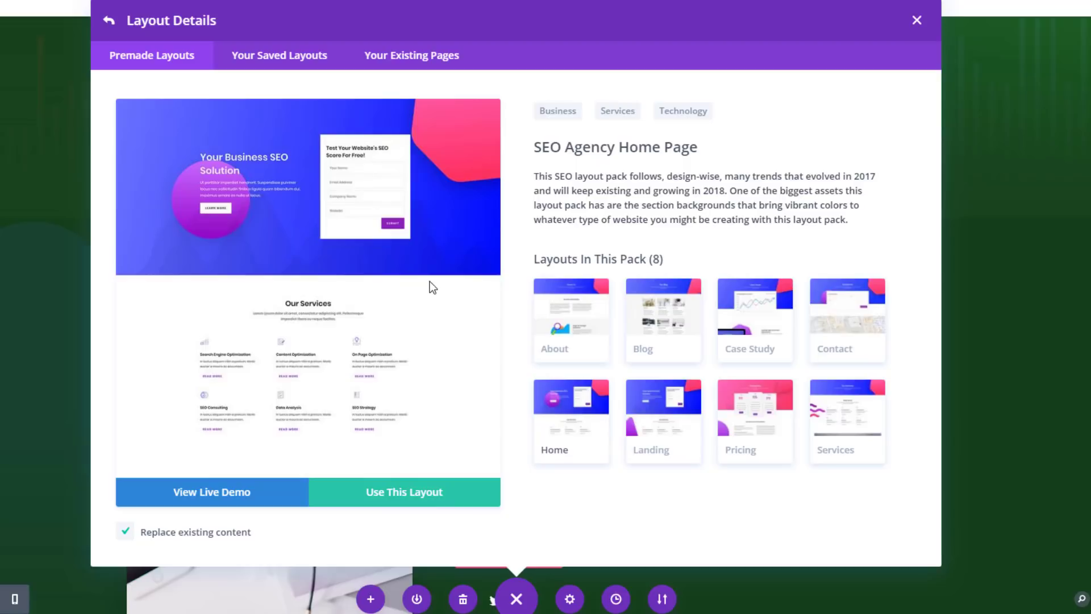
pyautogui.scroll(-10, 348, 251)
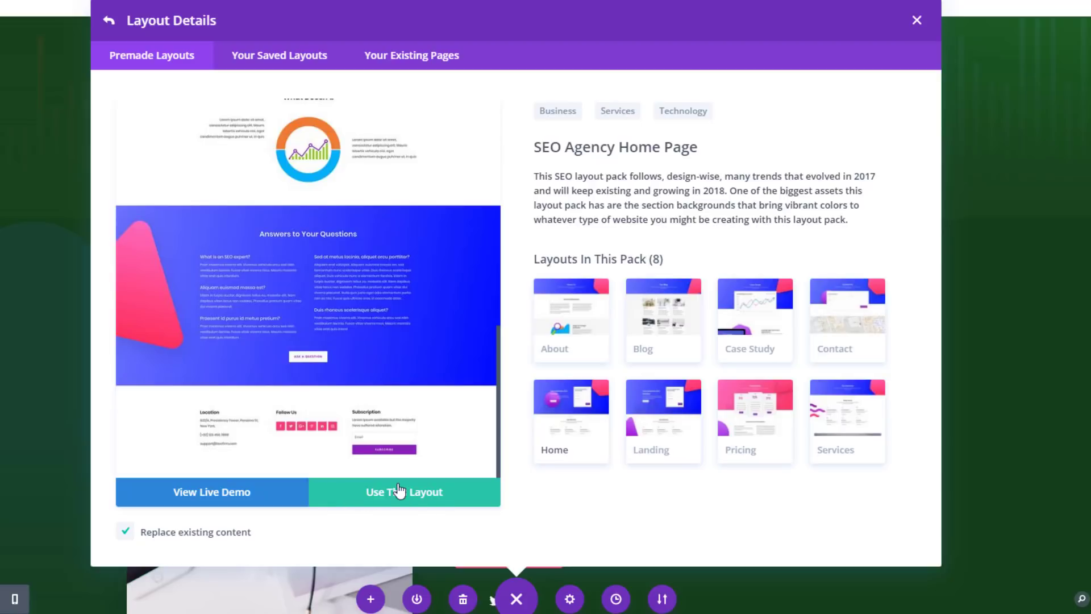
# Step: View the live demo of the SEO Agency Home layout from its hero section to the footer
pyautogui.click(191, 495)
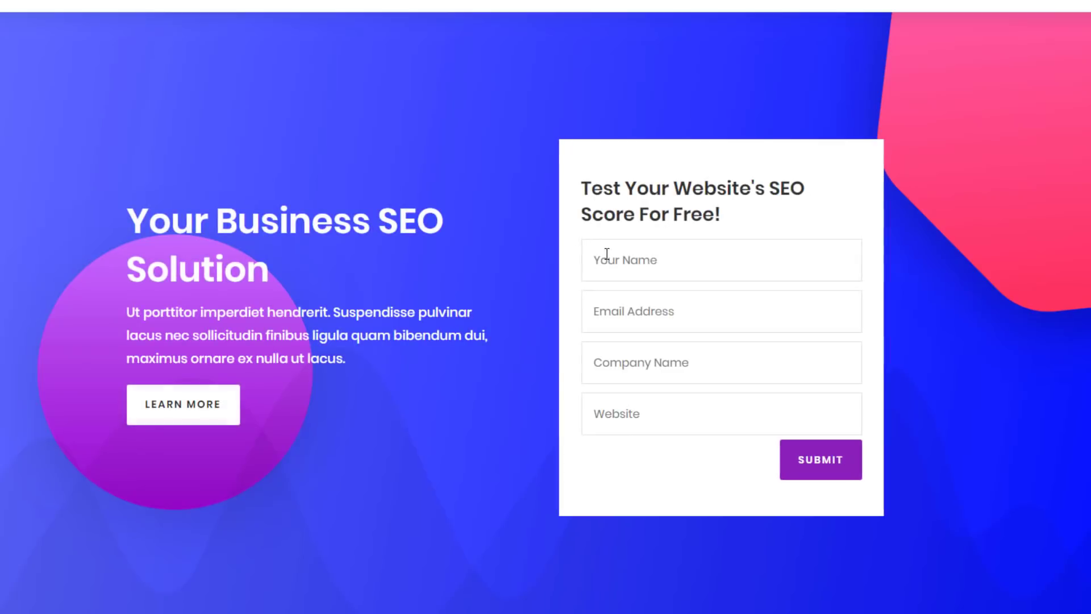
pyautogui.click(639, 310)
pyautogui.scroll(-20, 563, 163)
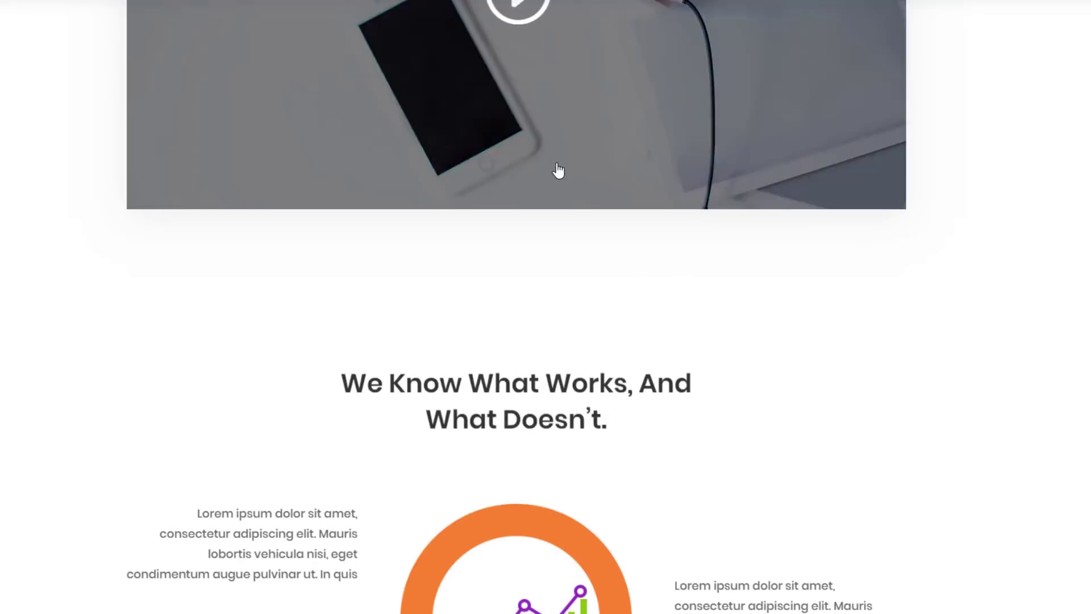
pyautogui.scroll(-6, 563, 154)
pyautogui.scroll(-10, 563, 170)
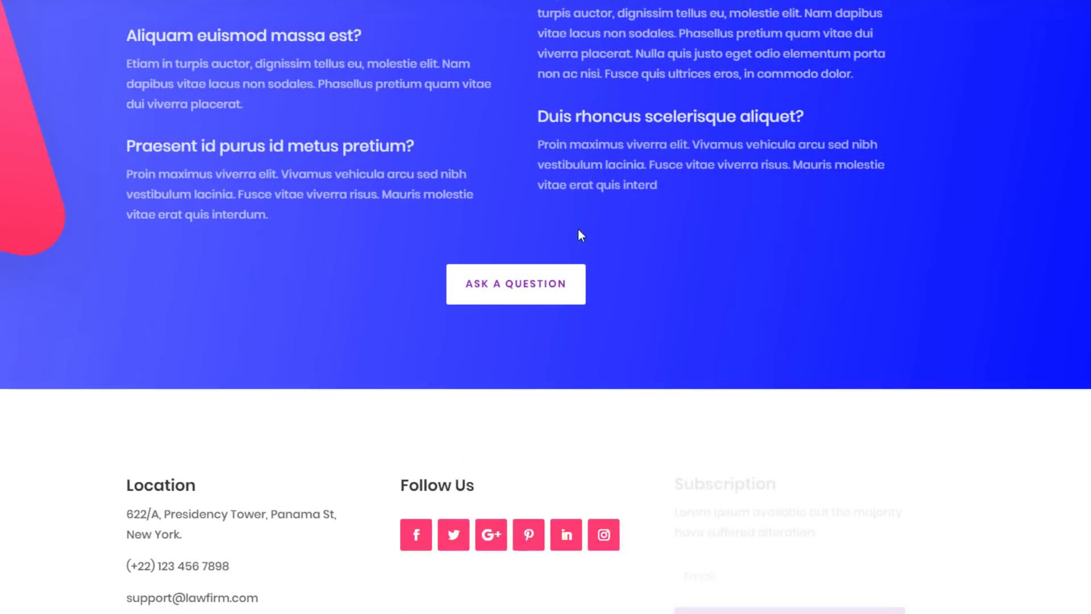
pyautogui.scroll(-2, 540, 318)
pyautogui.scroll(12, 545, 311)
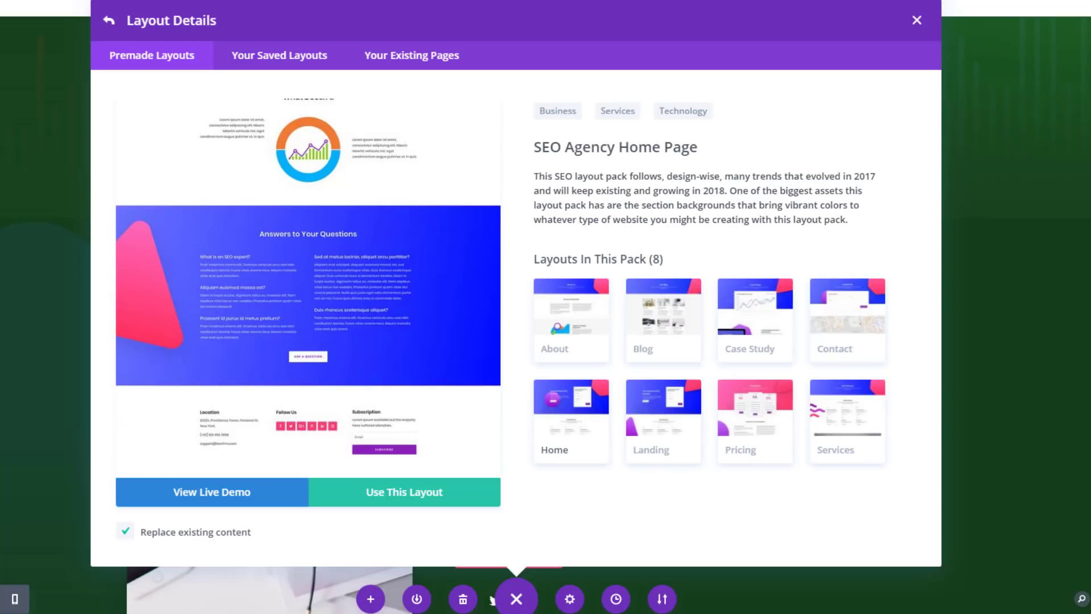
# Step: Turn replacing existing content off and back on for the Home layout, and return to the layout pack list
pyautogui.scroll(-4, 297, 363)
pyautogui.click(122, 537)
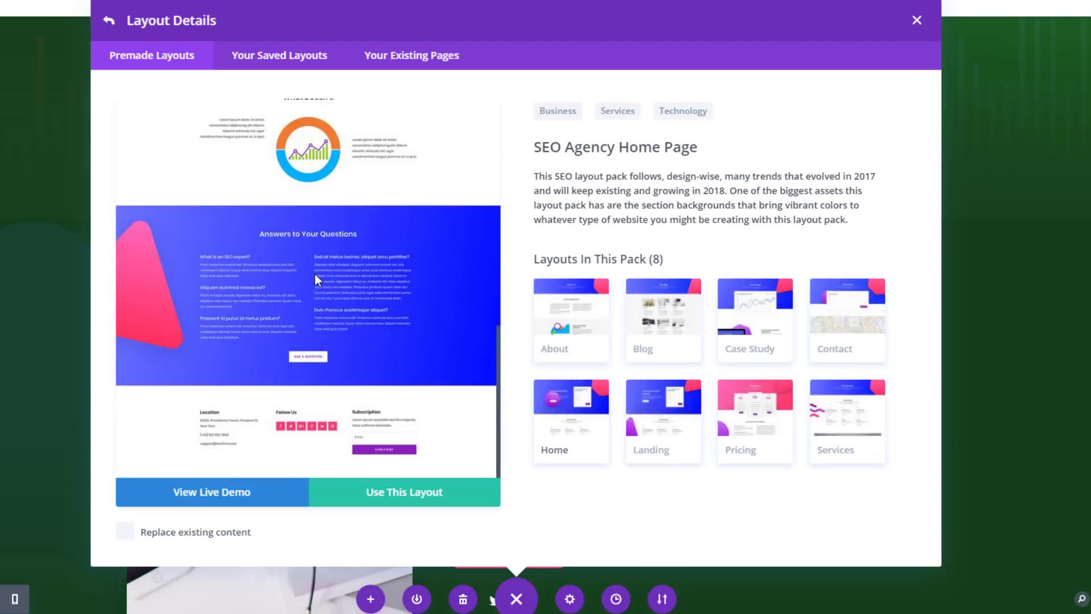
pyautogui.click(125, 531)
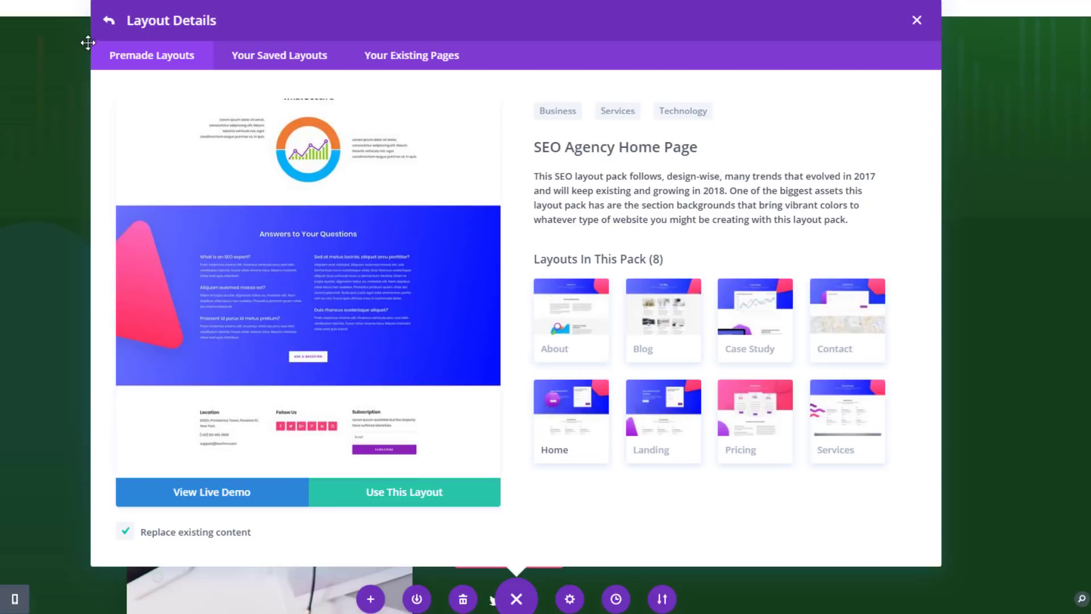
pyautogui.click(109, 22)
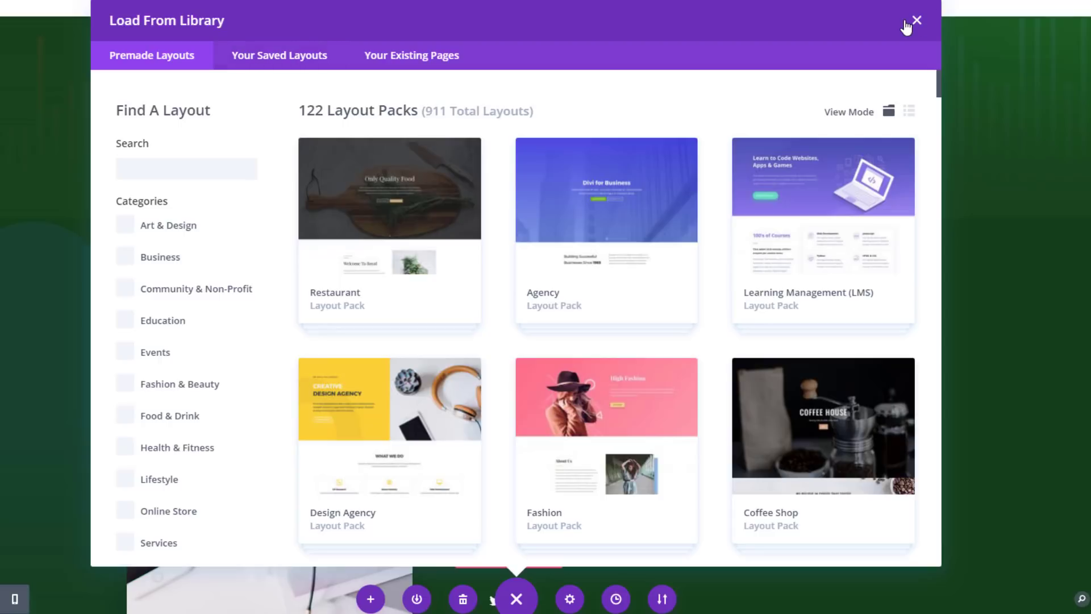
# Step: Show the saved layouts, check the library's help video tutorials and close the helper
pyautogui.click(313, 61)
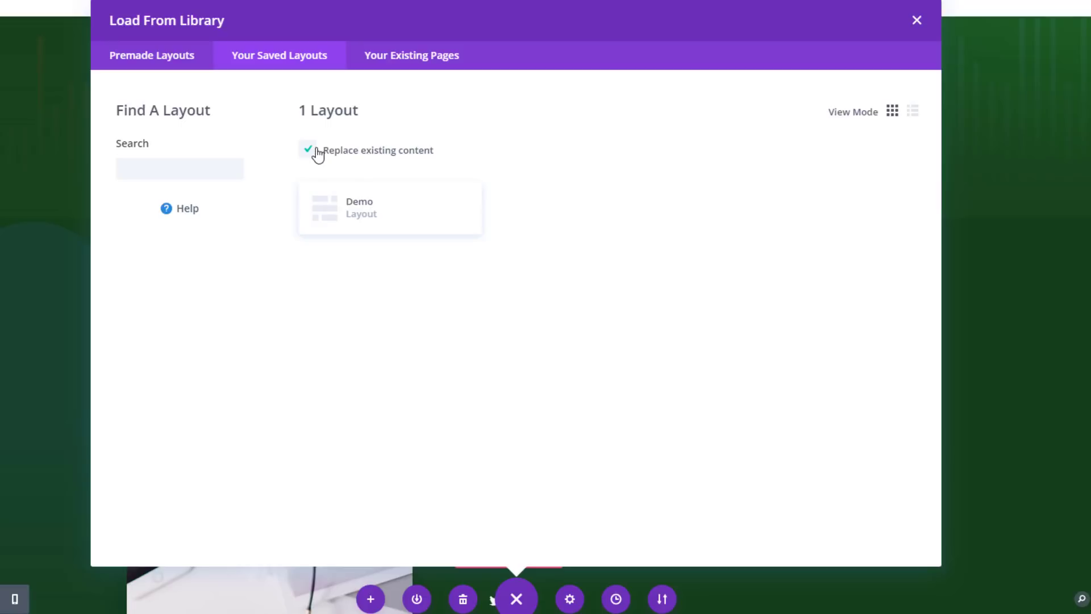
pyautogui.click(197, 171)
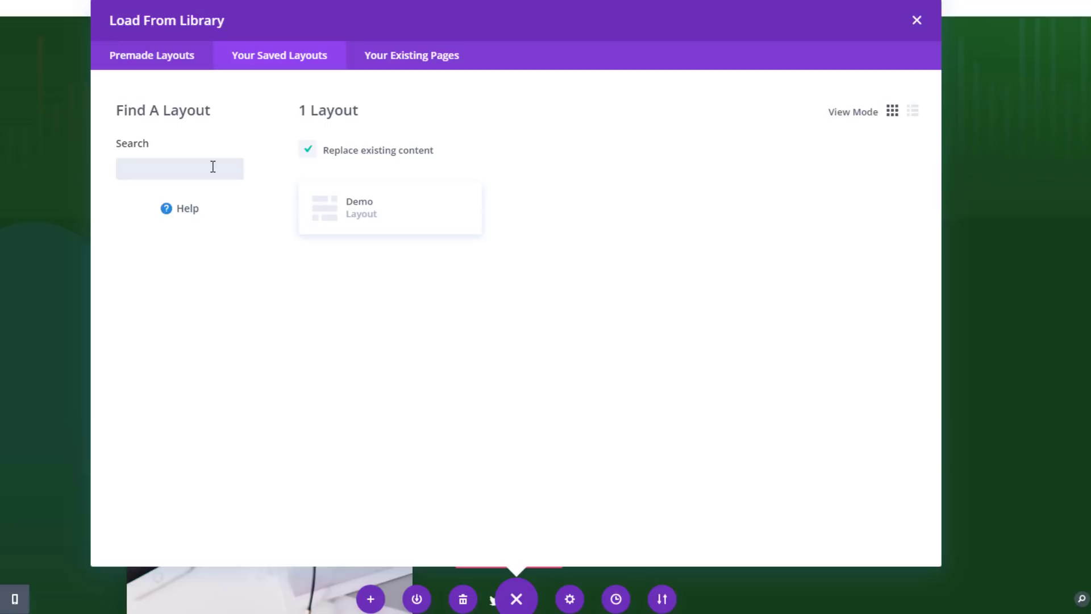
pyautogui.click(165, 212)
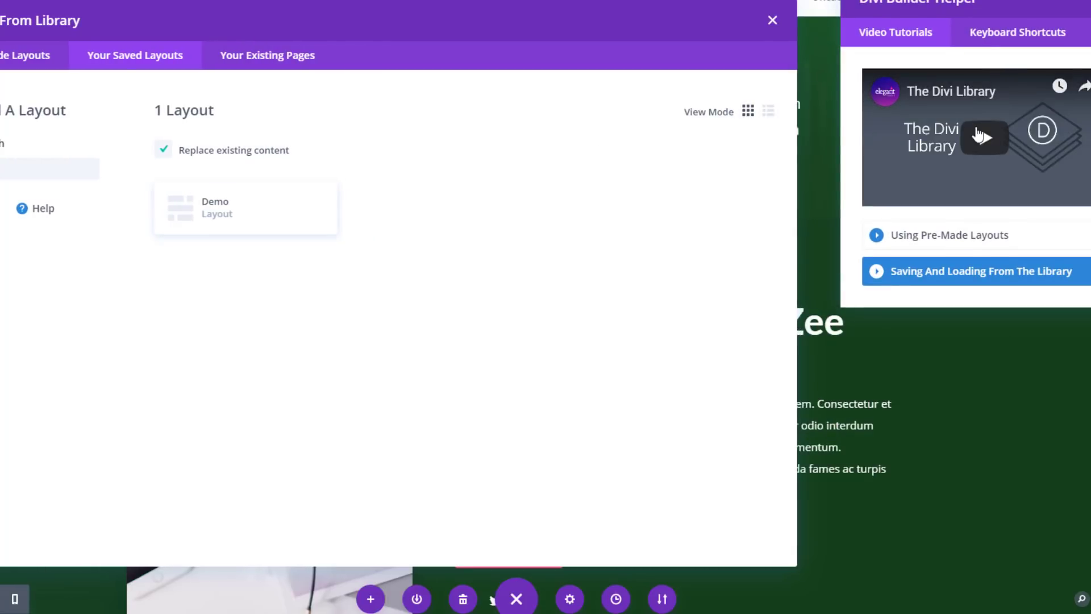
pyautogui.click(1084, 10)
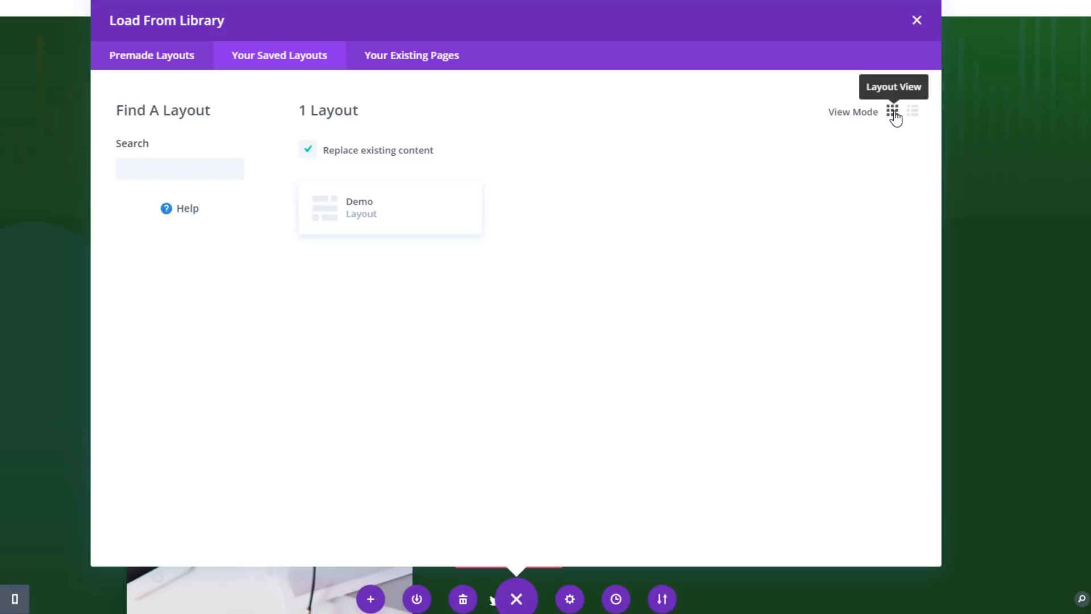
# Step: Show the saved layouts as a list and return to the premade layouts
pyautogui.click(911, 113)
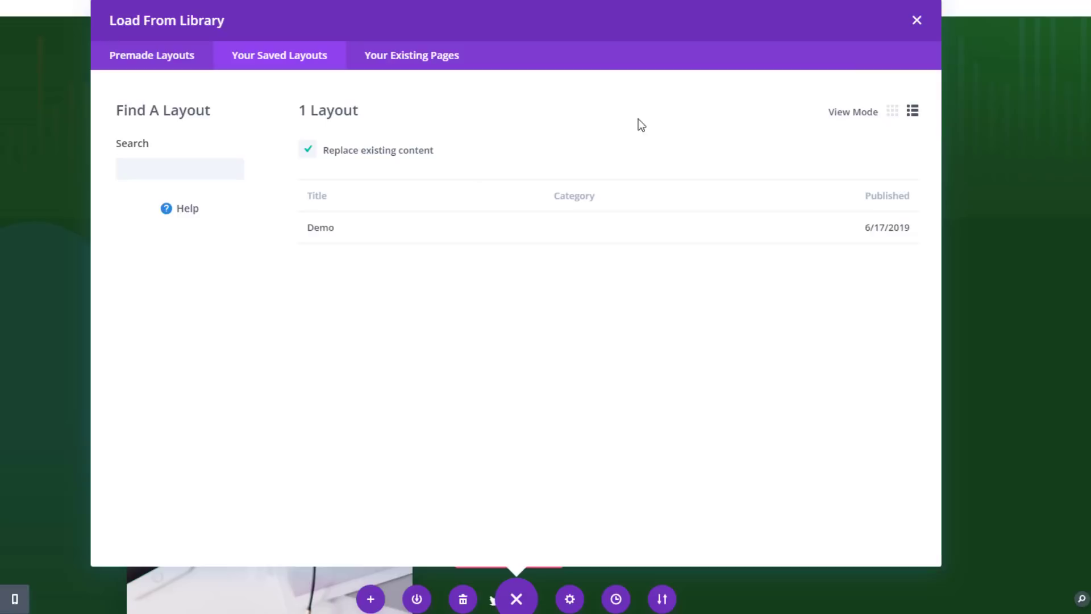
pyautogui.click(171, 67)
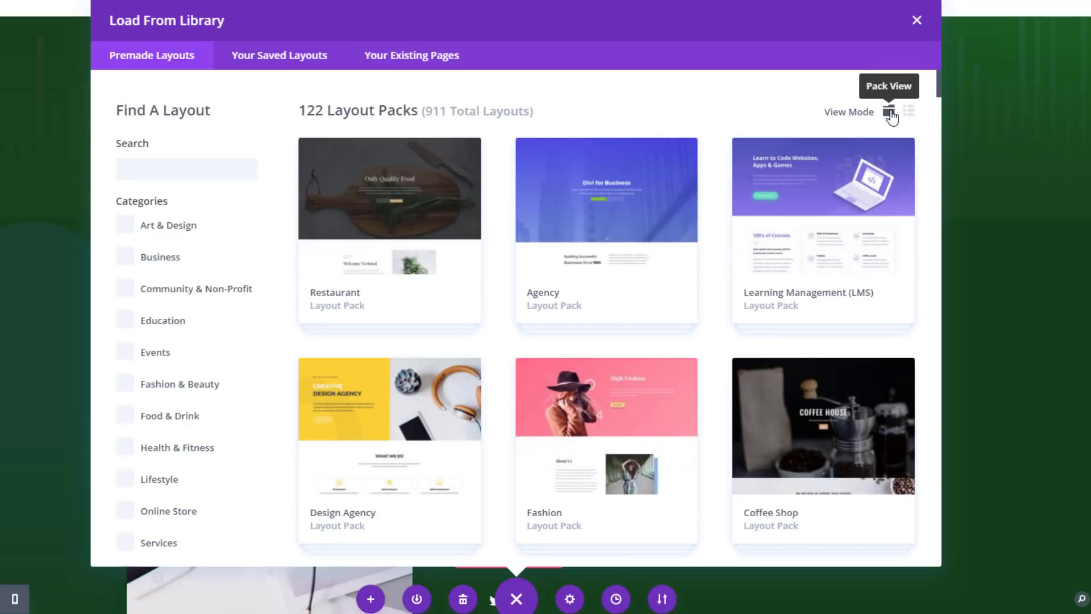
# Step: View the layouts in the Fashion pack and return to the layout pack list
pyautogui.scroll(-3, 597, 215)
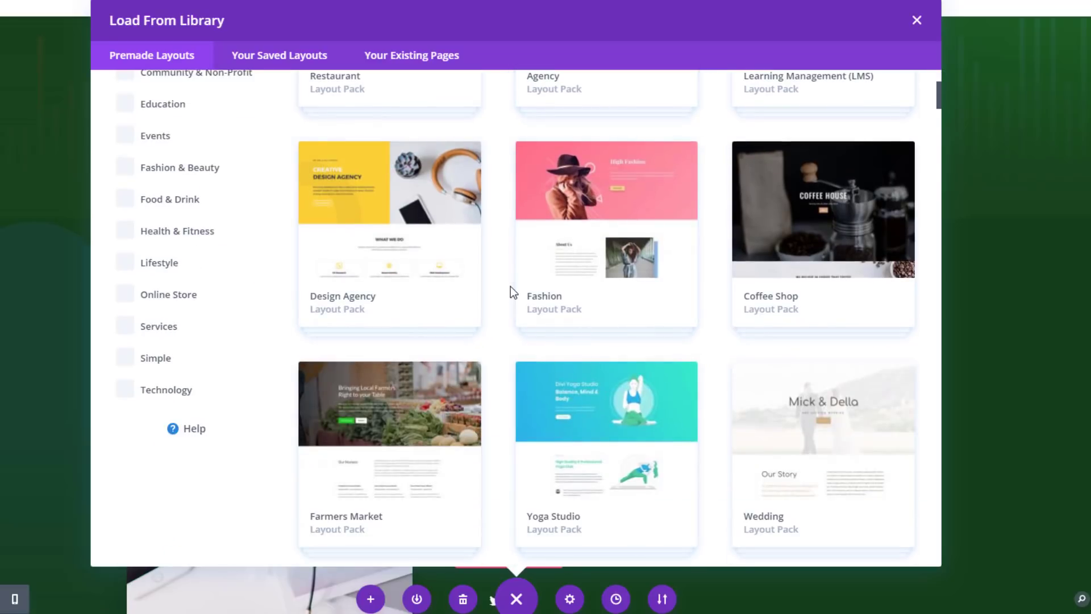
pyautogui.click(601, 213)
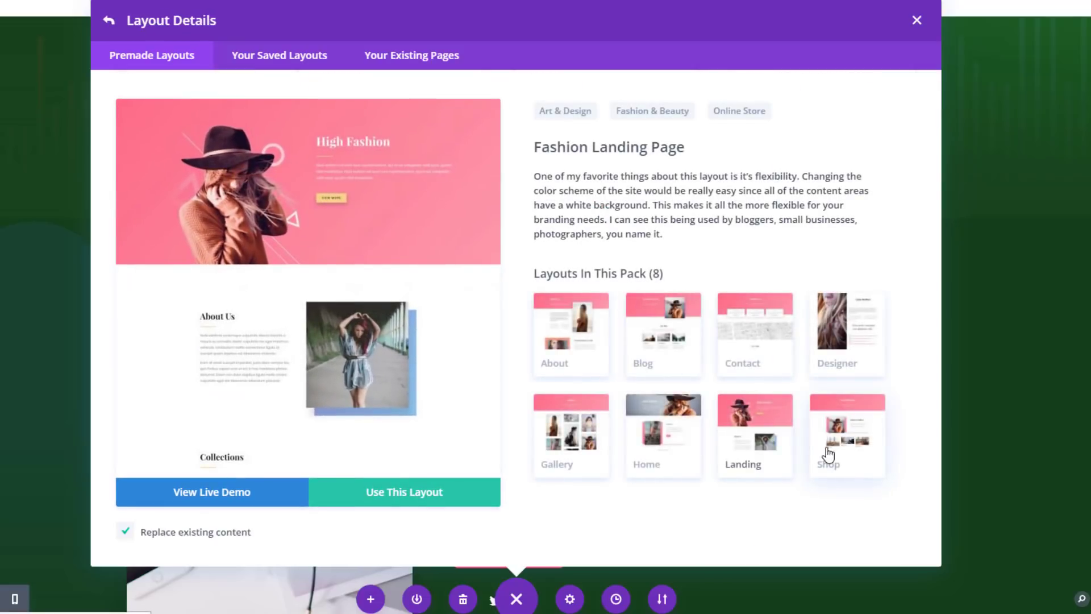
pyautogui.click(108, 22)
pyautogui.scroll(3, 879, 178)
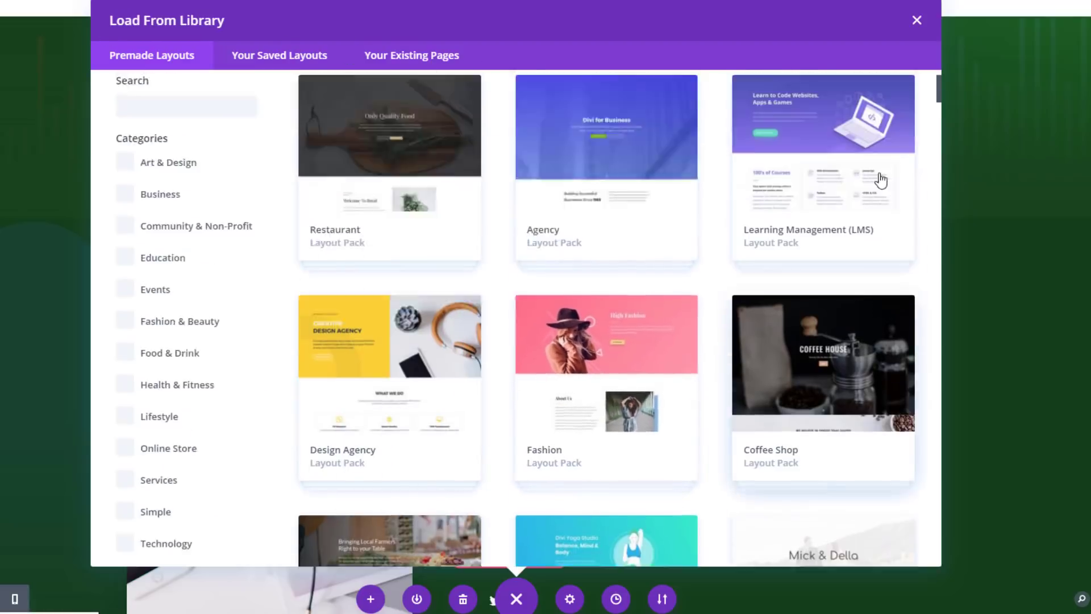
# Step: Show the premade layouts as a list and browse through their titles, categories and publish dates
pyautogui.click(910, 112)
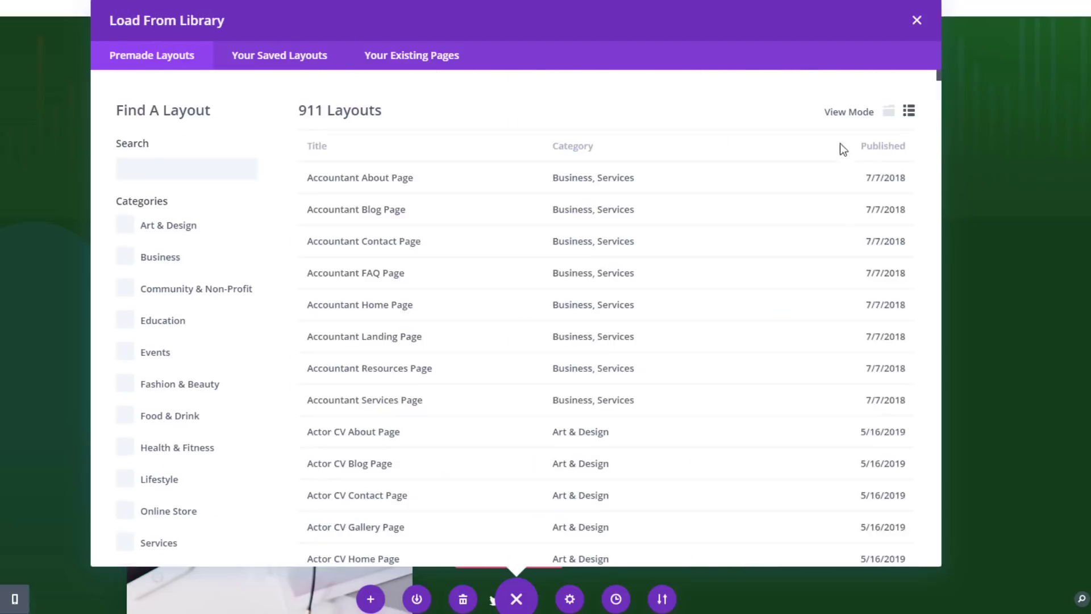
pyautogui.scroll(-15, 479, 164)
pyautogui.scroll(-13, 476, 231)
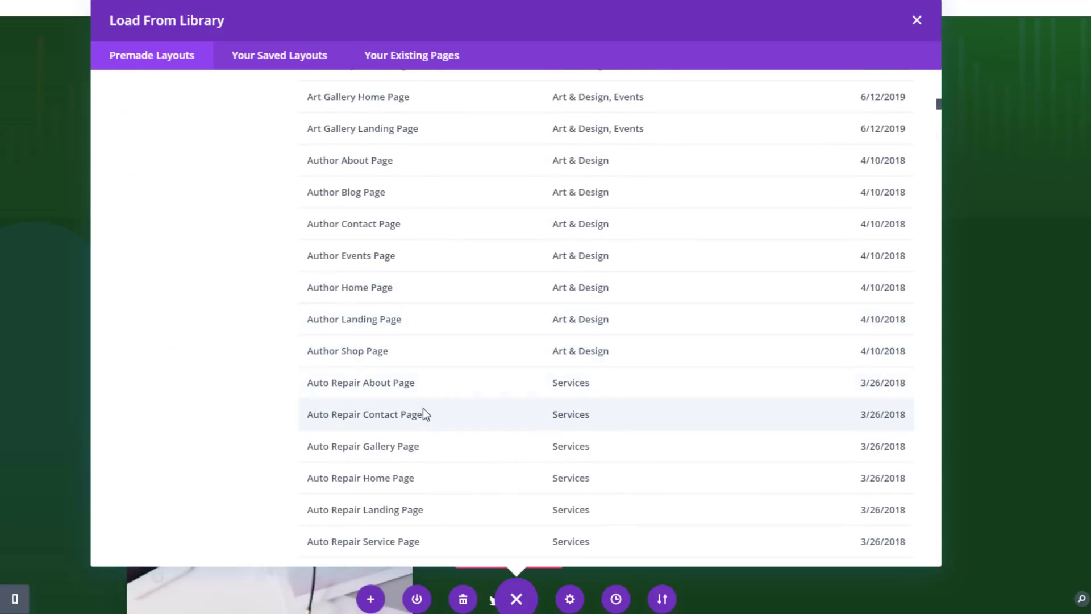
pyautogui.scroll(12, 420, 409)
pyautogui.scroll(12, 437, 334)
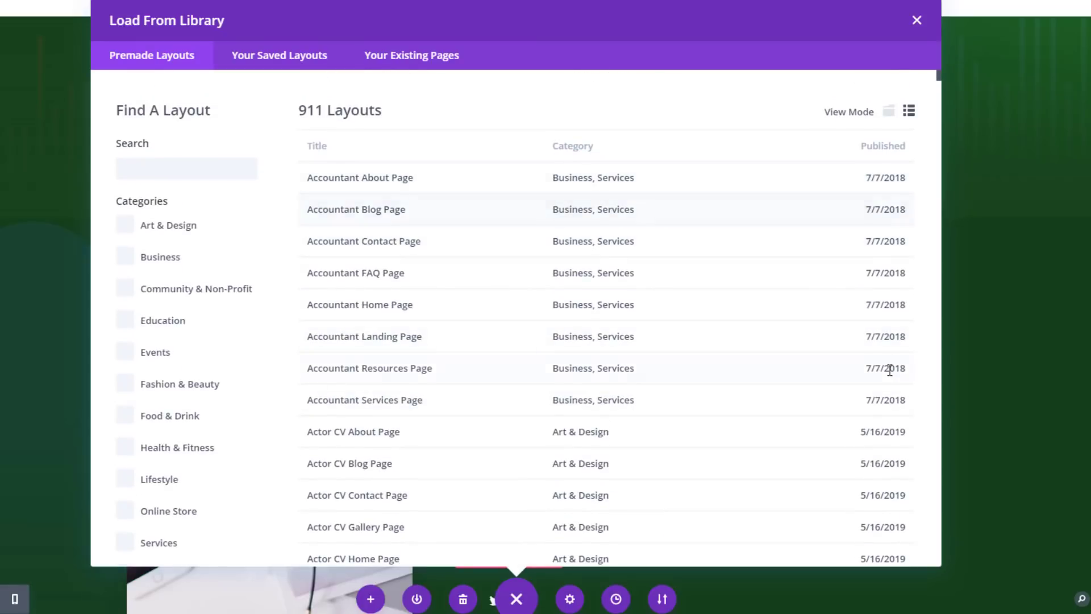
pyautogui.scroll(-12, 891, 368)
pyautogui.scroll(10, 844, 329)
# Step: Filter the premade layout packs by the Online Store category and browse the matching packs
pyautogui.scroll(-4, 253, 256)
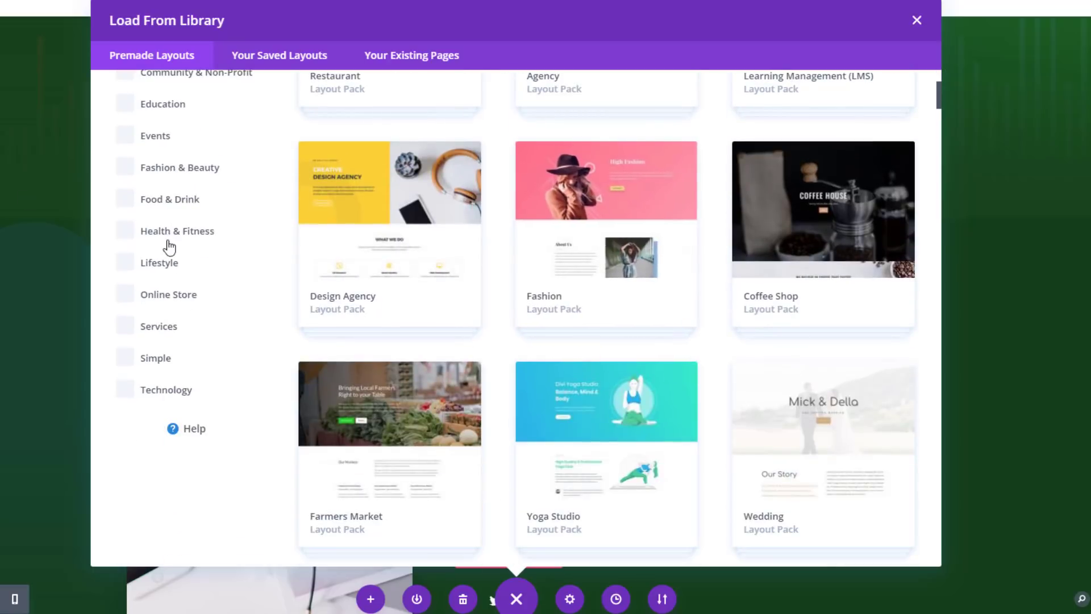
pyautogui.click(126, 300)
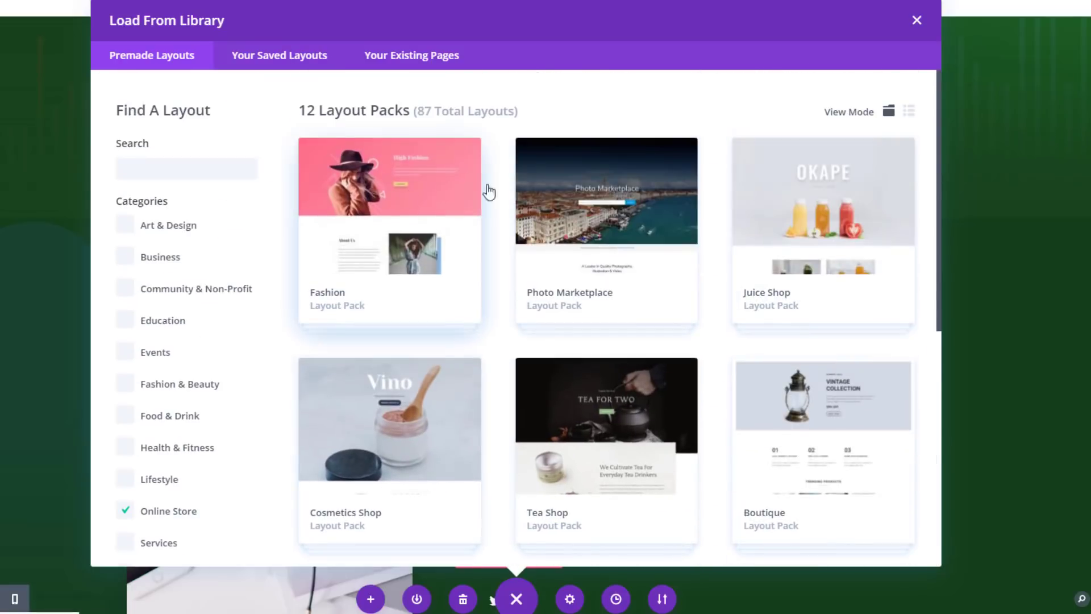
pyautogui.scroll(-8, 714, 241)
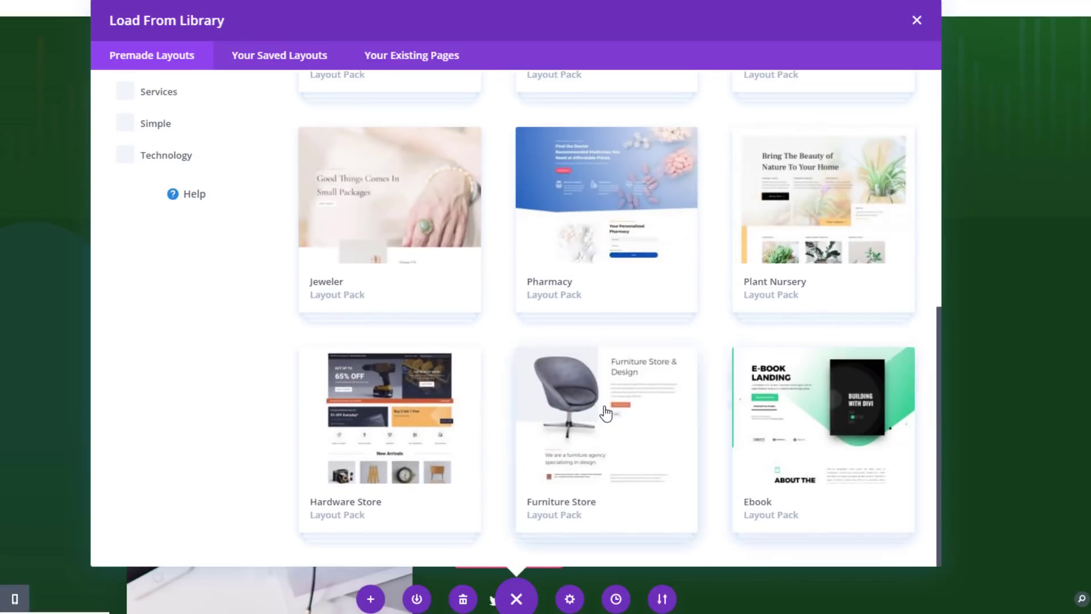
pyautogui.scroll(10, 398, 279)
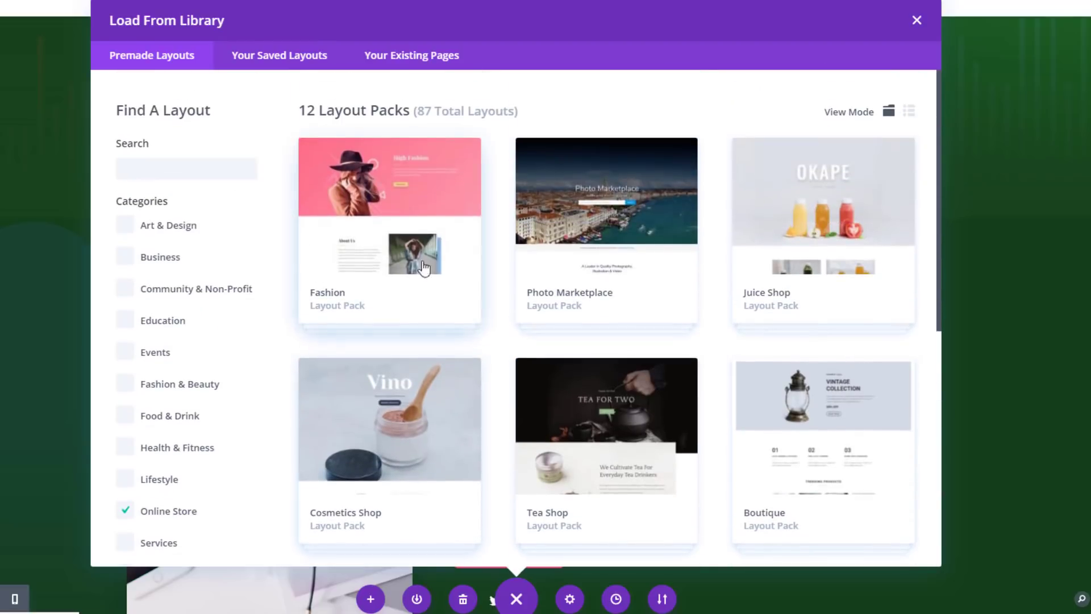
# Step: Check the saved layouts and the existing pages in the library, and close the library
pyautogui.click(416, 62)
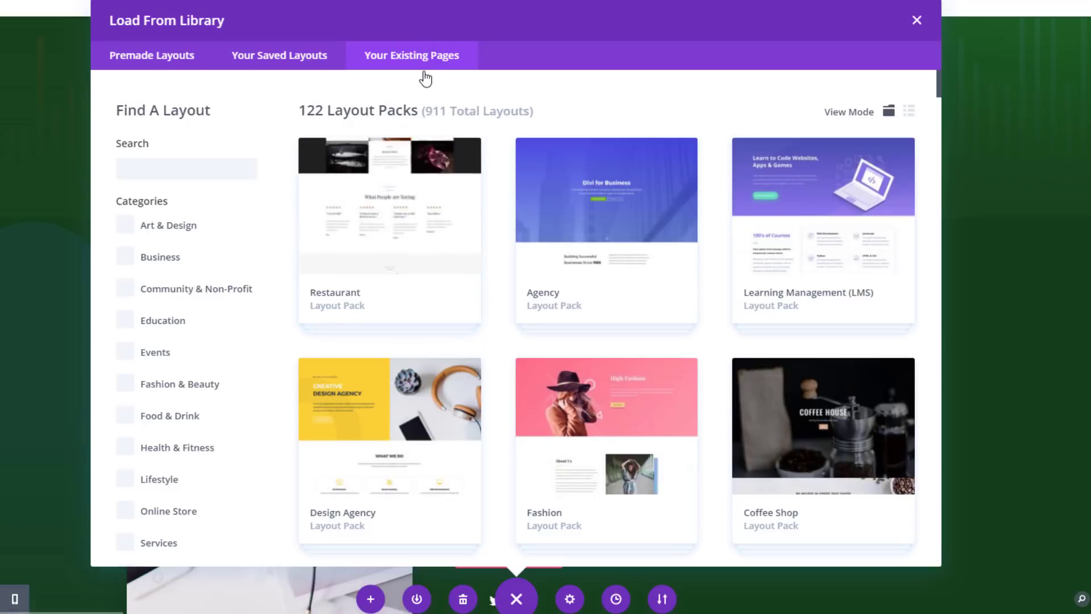
pyautogui.click(316, 52)
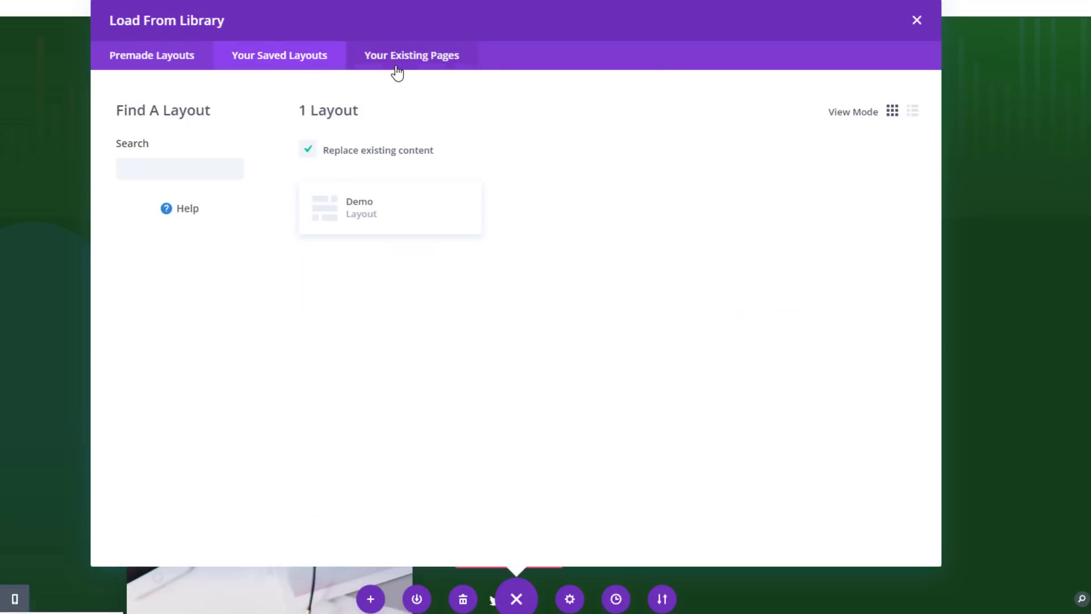
pyautogui.click(398, 67)
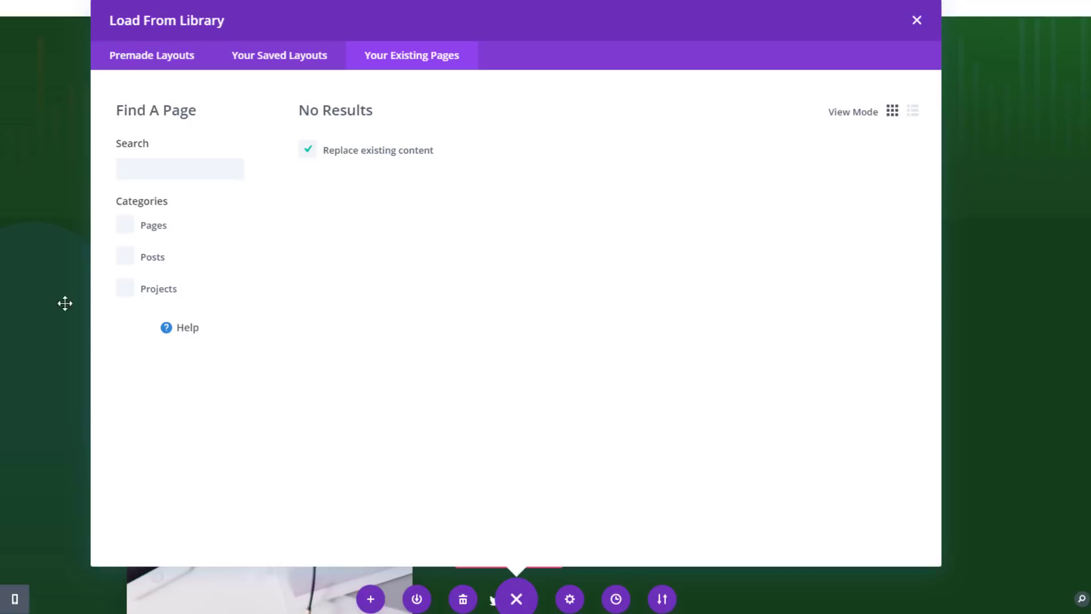
pyautogui.click(927, 27)
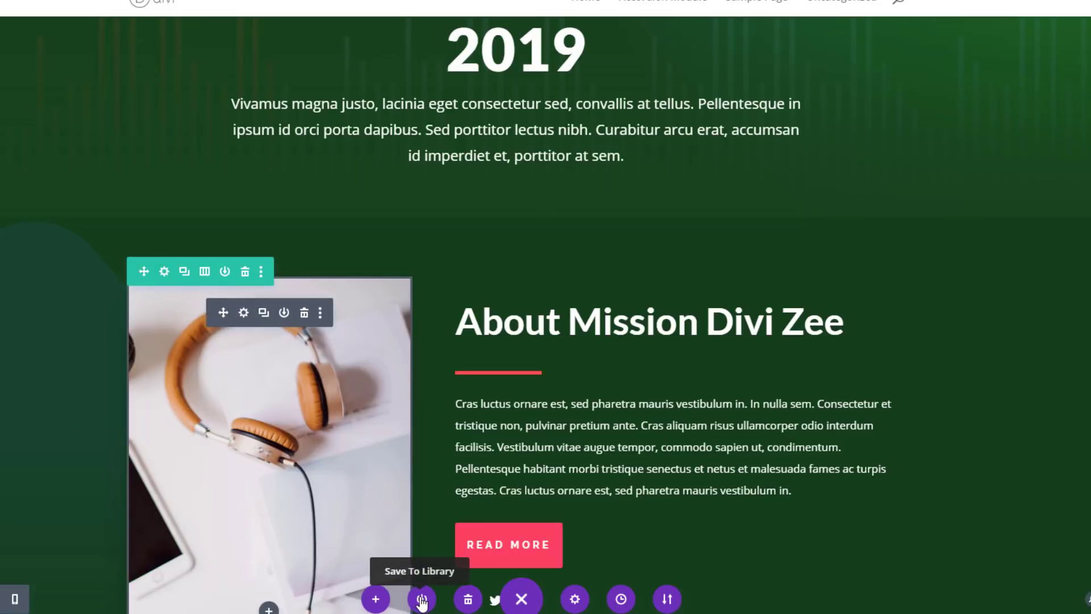
# Step: Check the saved layouts in the library once more, and view the options for adding the page to the library without saving
pyautogui.click(383, 603)
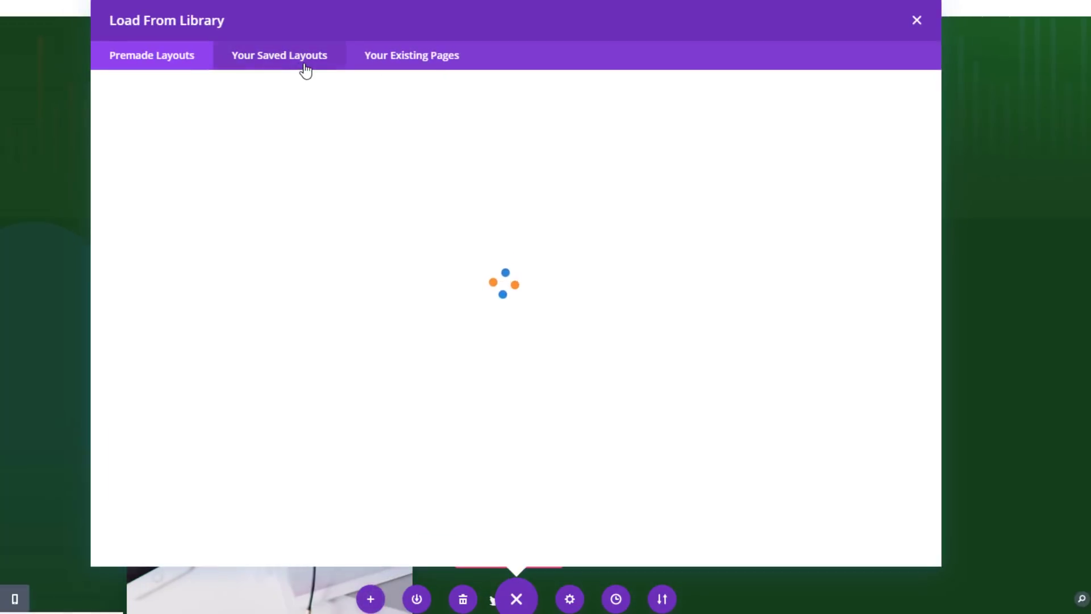
pyautogui.click(306, 68)
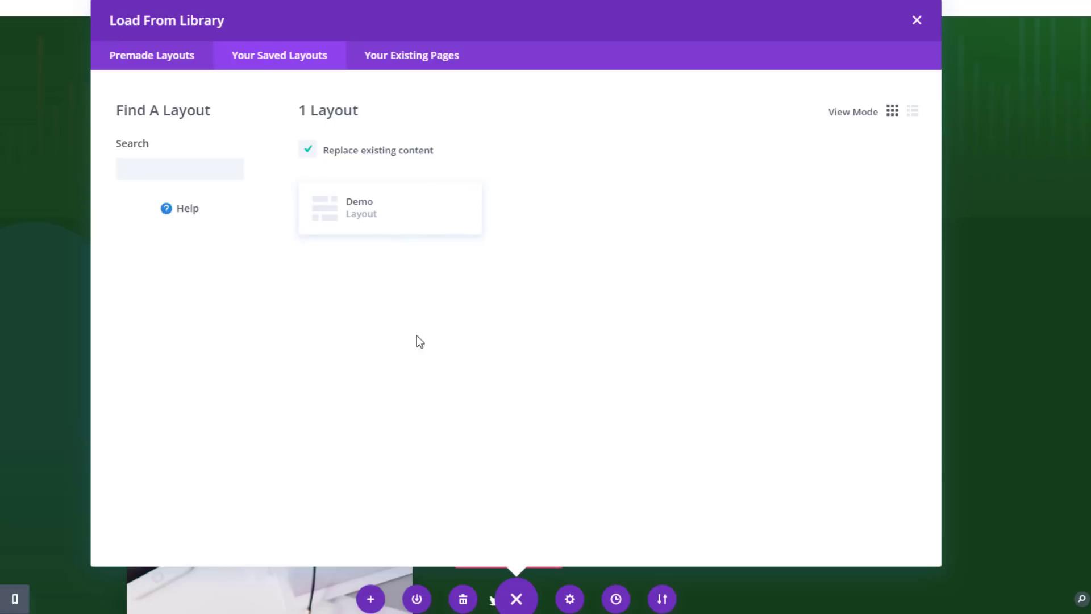
pyautogui.click(911, 20)
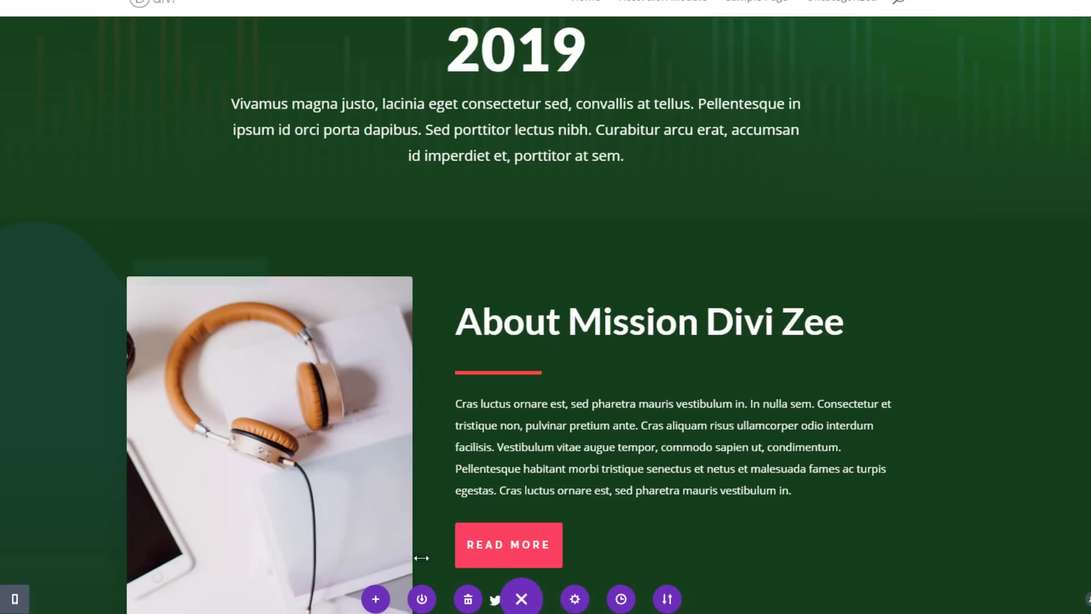
pyautogui.click(421, 599)
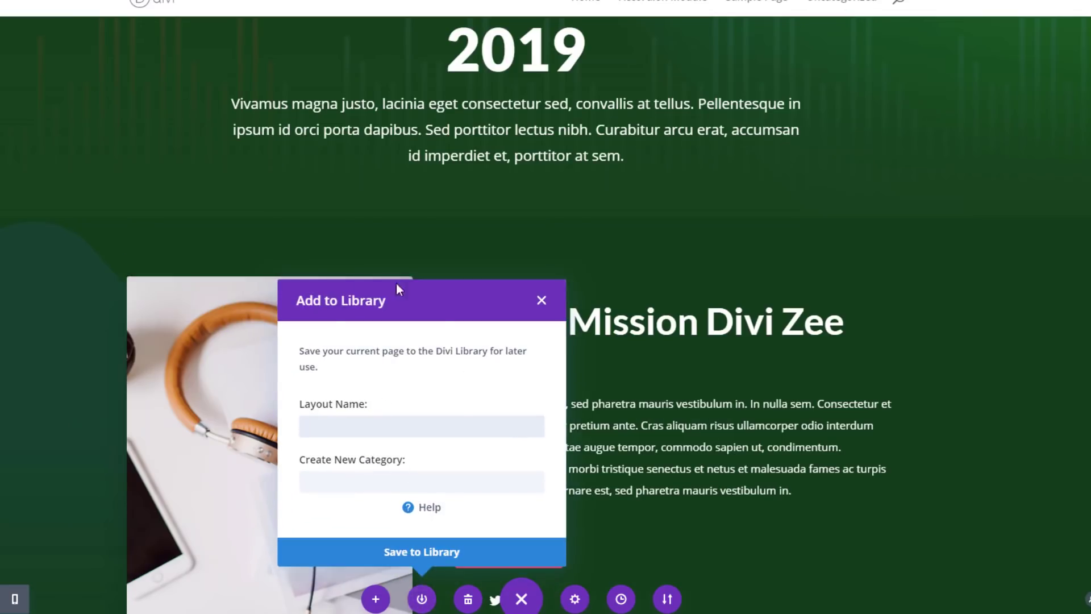
pyautogui.click(541, 301)
# Step: Open the background color settings of the section with the bell icon heading and subscribe form
pyautogui.scroll(-8, 534, 292)
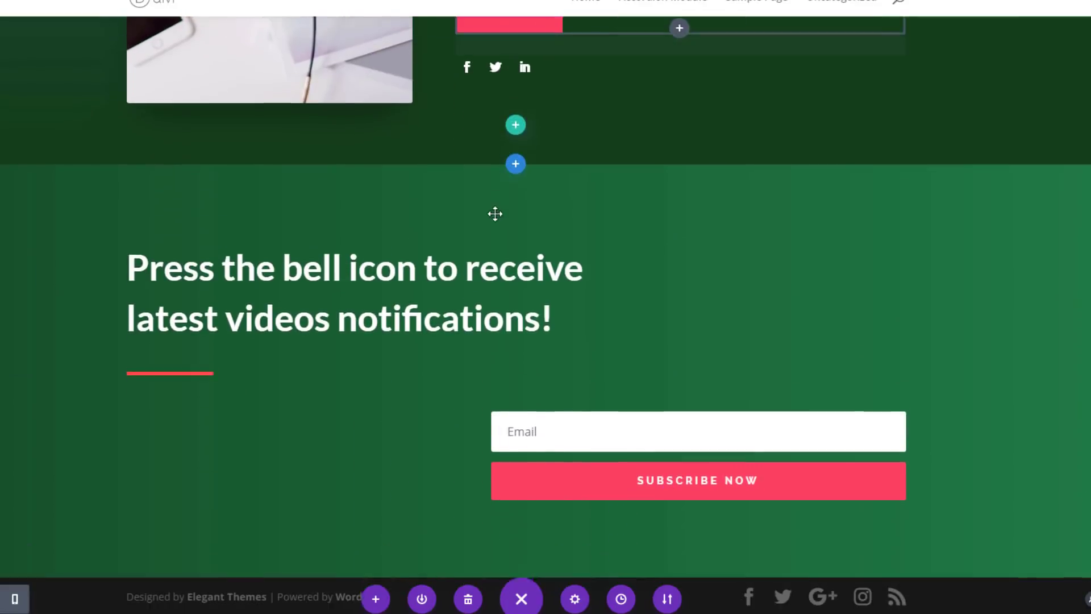
pyautogui.scroll(1, 450, 431)
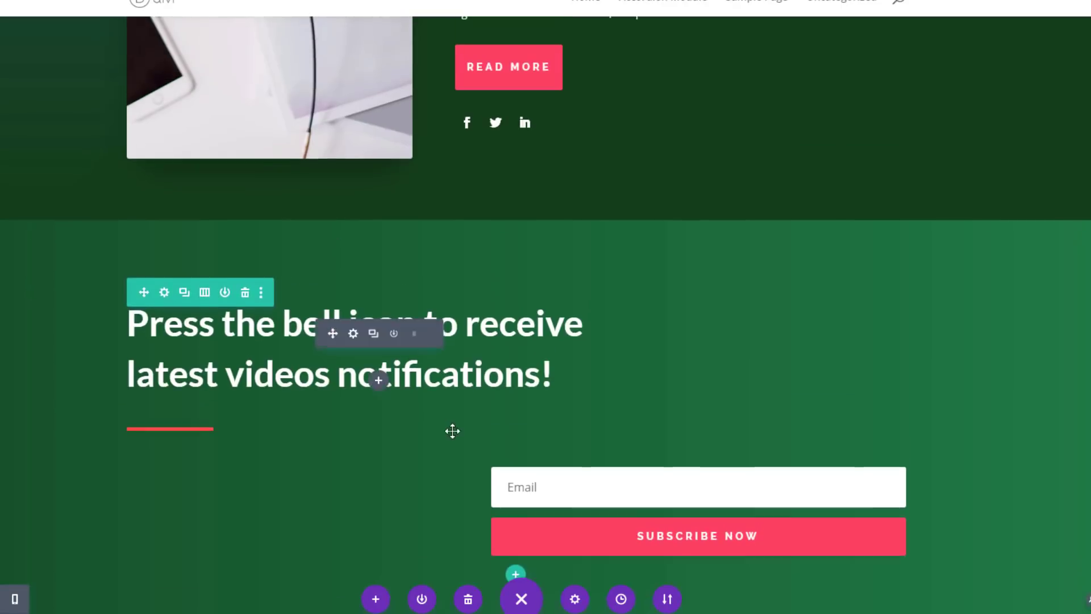
pyautogui.scroll(-1, 450, 430)
pyautogui.click(1, 163)
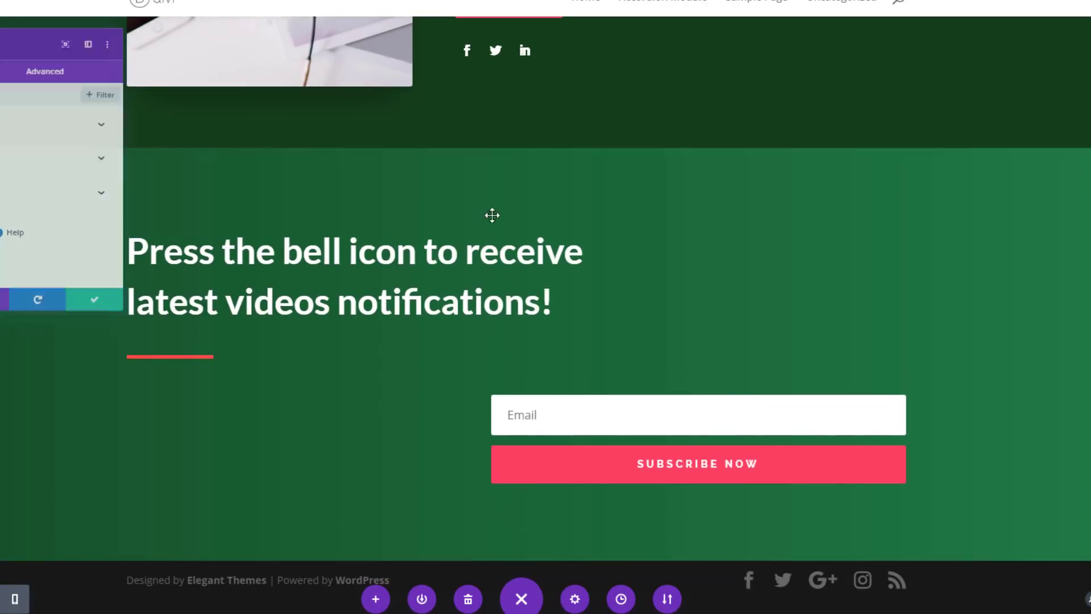
pyautogui.click(44, 162)
pyautogui.click(24, 318)
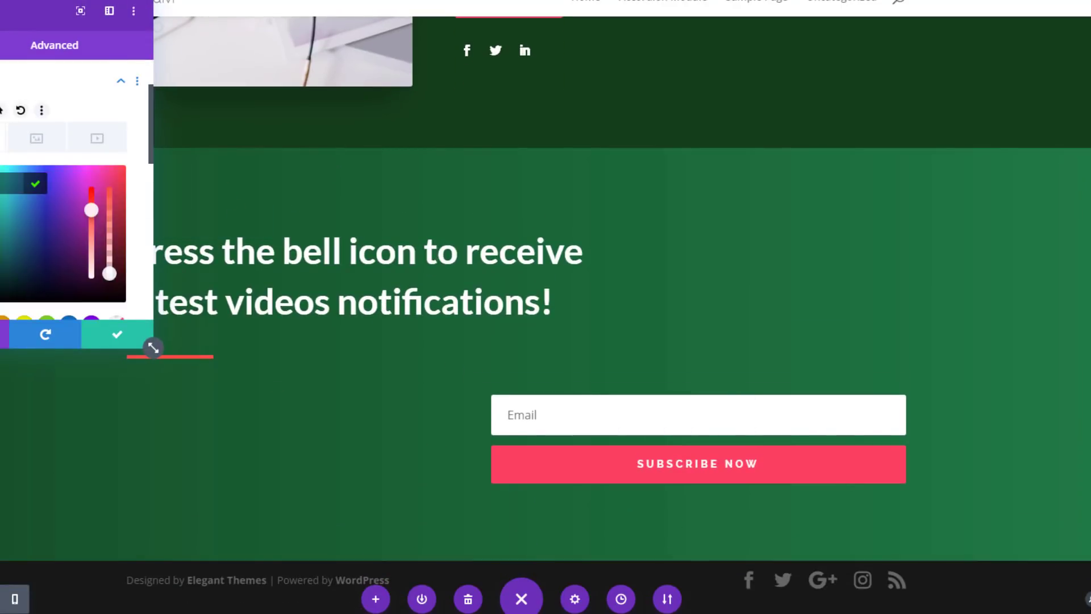
# Step: Change the color of the subscribe section's background to dark purple #330924 and save the section settings
pyautogui.scroll(-2, 62, 233)
pyautogui.scroll(2, 62, 233)
pyautogui.moveTo(1, 242); pyautogui.dragTo(1, 260)
pyautogui.click(35, 184)
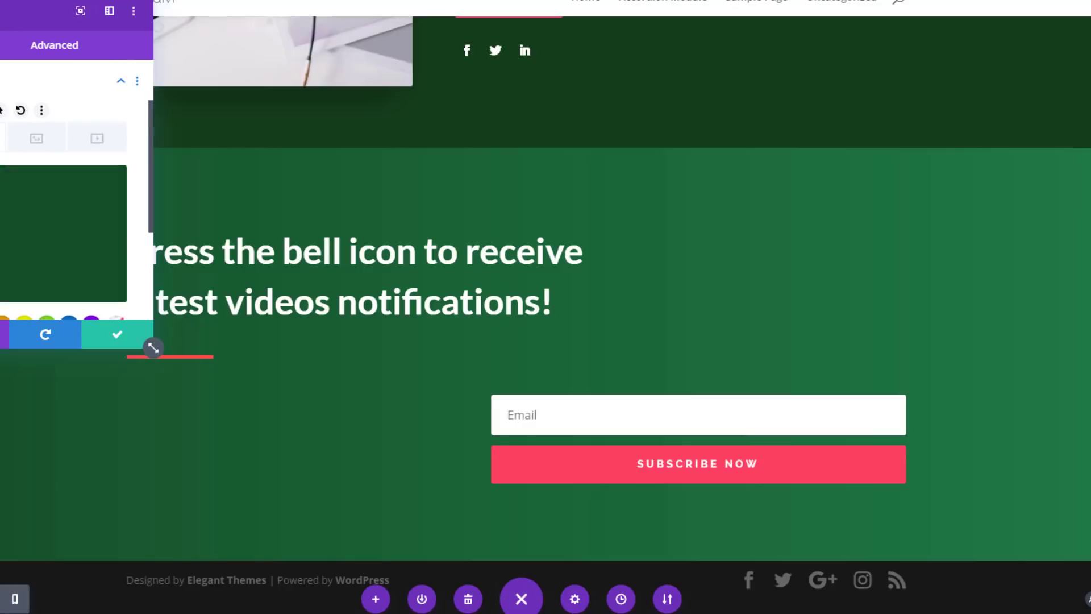
pyautogui.click(2, 275)
pyautogui.click(2, 198)
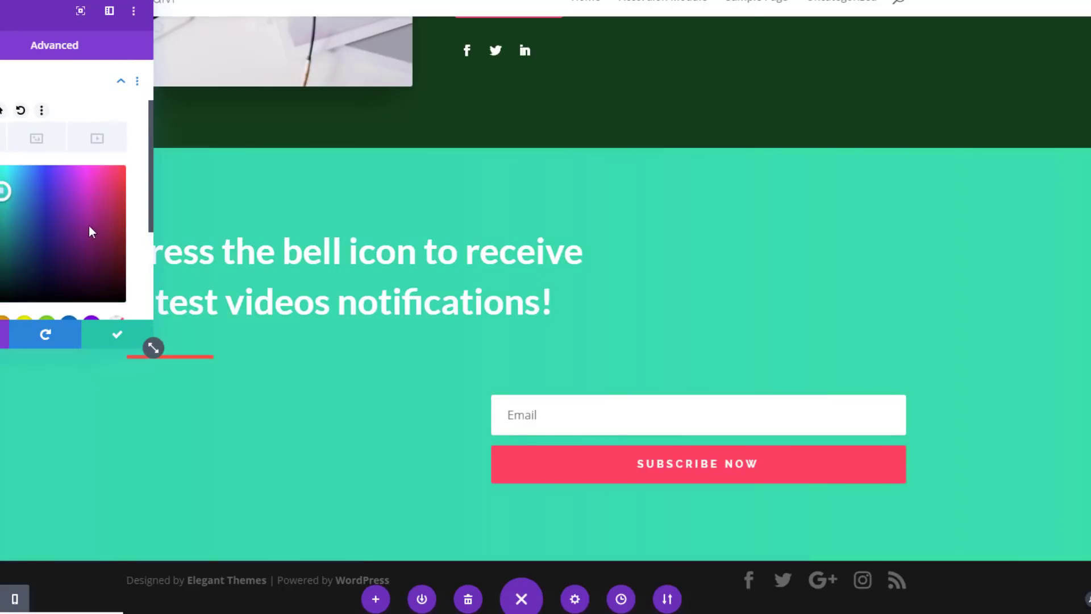
pyautogui.click(90, 232)
pyautogui.click(66, 214)
pyautogui.click(92, 266)
pyautogui.moveTo(92, 265); pyautogui.dragTo(103, 278)
pyautogui.scroll(-1, 78, 220)
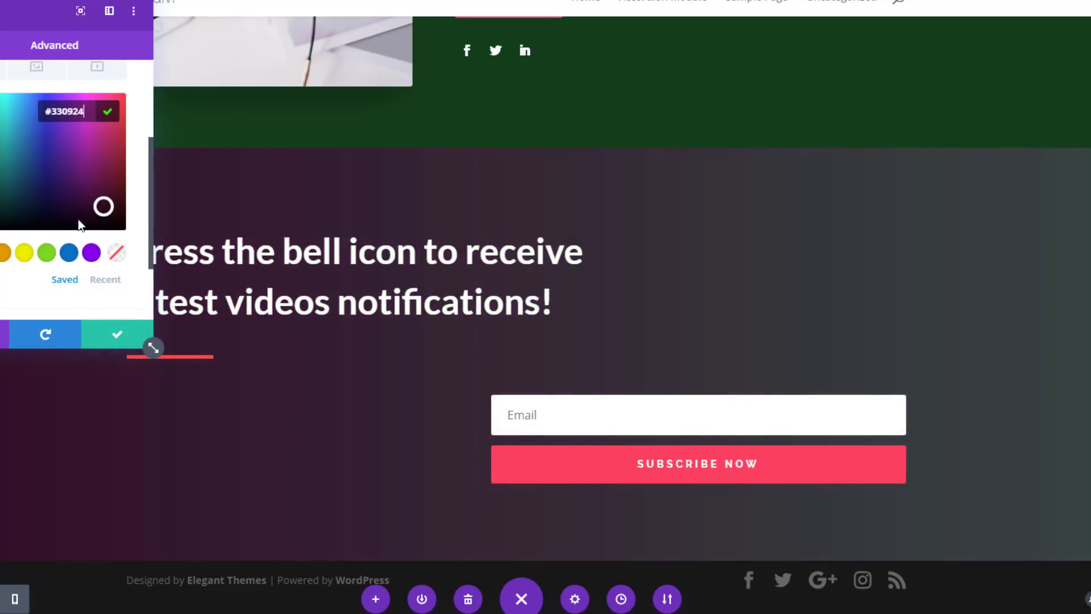
pyautogui.click(121, 335)
# Step: Save the current page to the library as a layout named Test, without a new category
pyautogui.scroll(9, 304, 344)
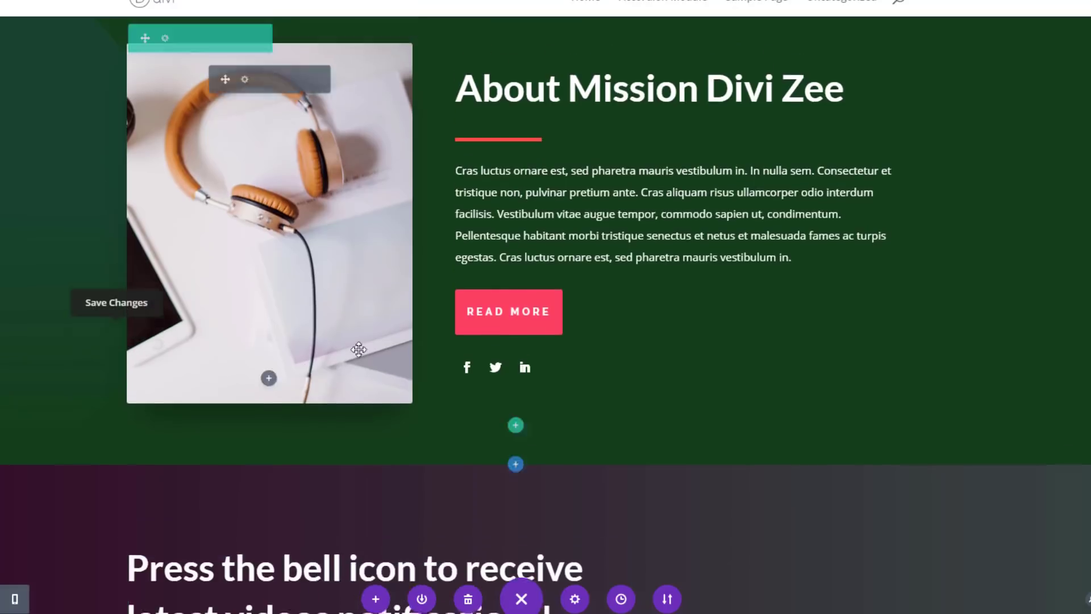
pyautogui.scroll(5, 458, 312)
pyautogui.scroll(-13, 447, 329)
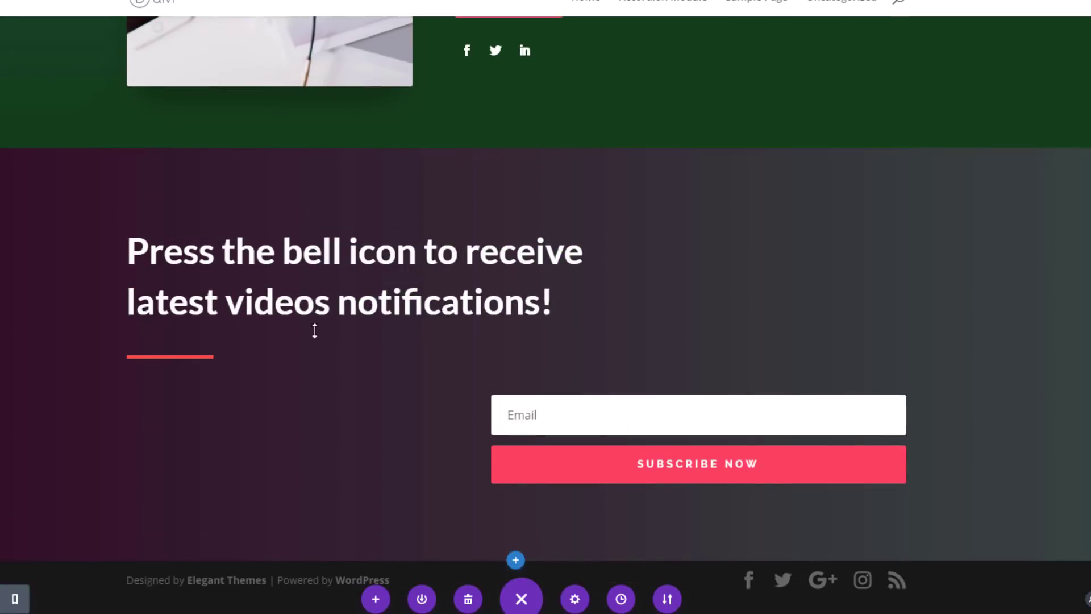
pyautogui.scroll(13, 672, 353)
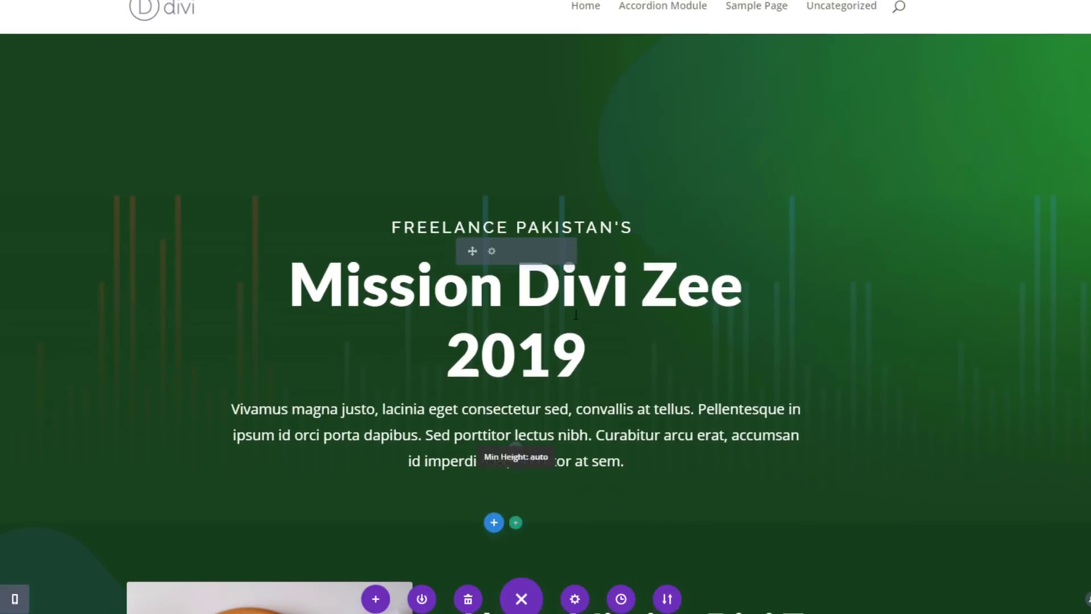
pyautogui.scroll(-13, 539, 86)
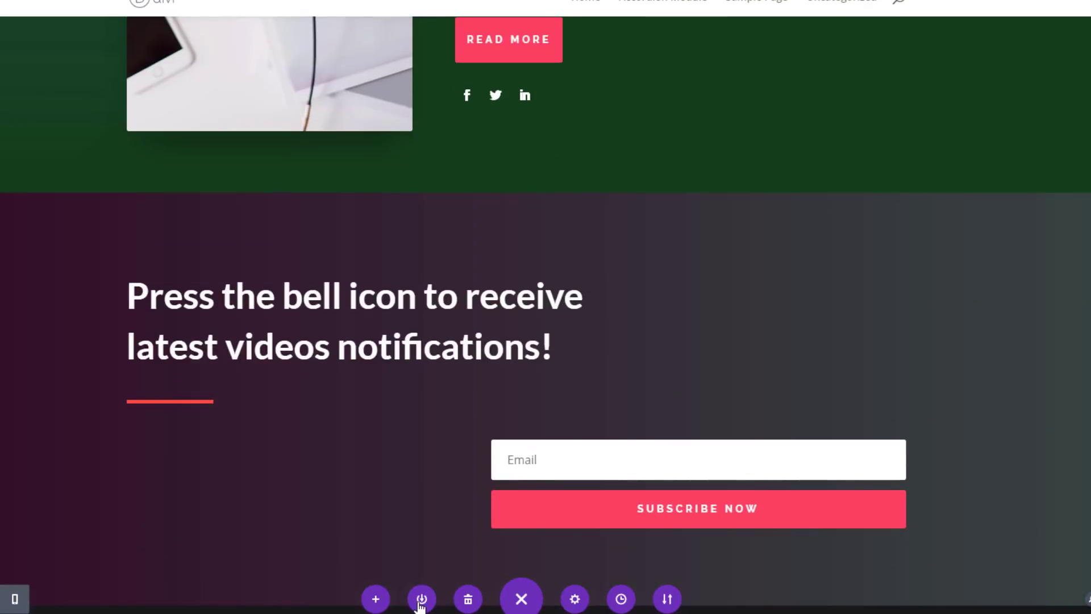
pyautogui.click(421, 600)
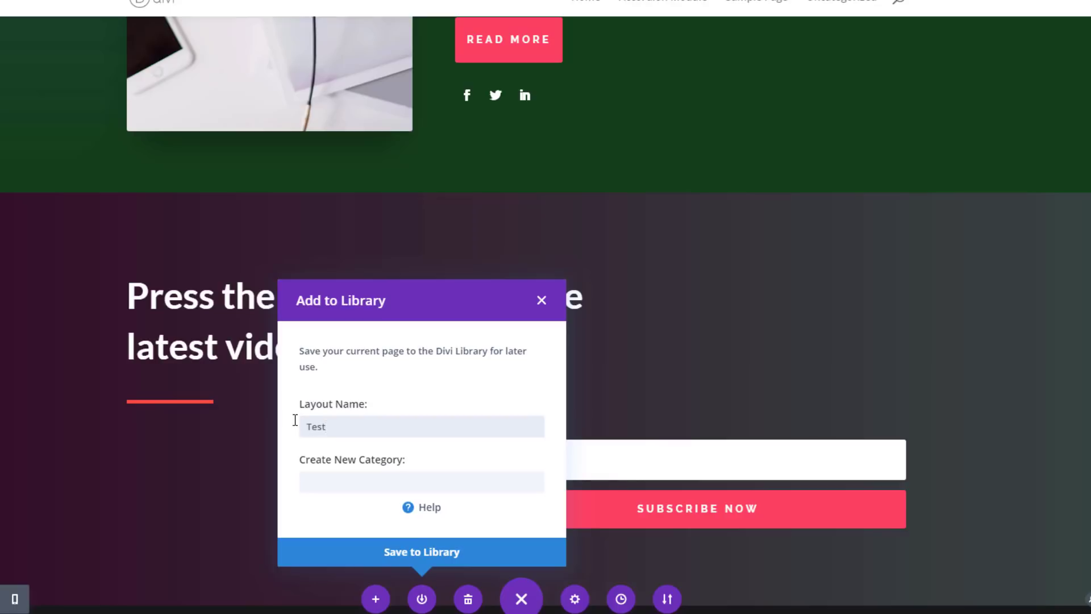
pyautogui.click(326, 489)
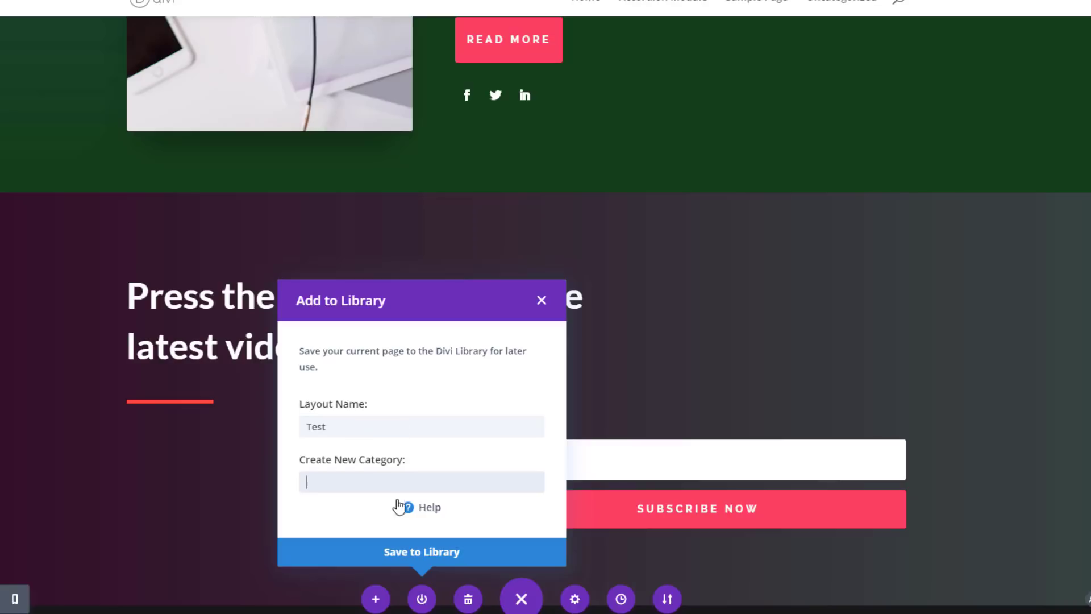
pyautogui.click(385, 558)
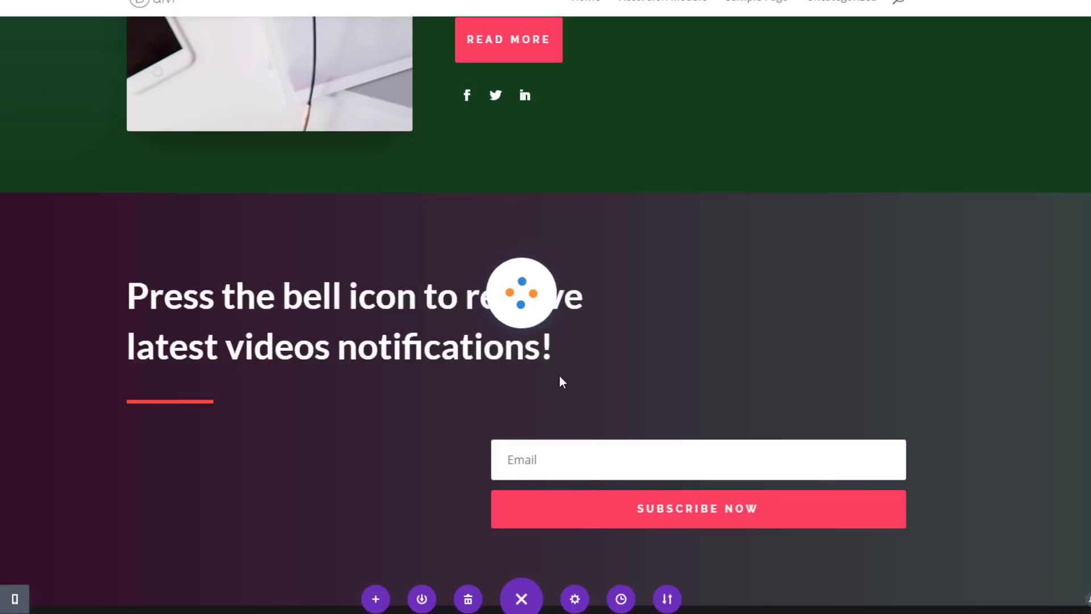
# Step: Delete the page's sections one by one until the page is empty, and dismiss the row insertion options
pyautogui.scroll(5, 559, 377)
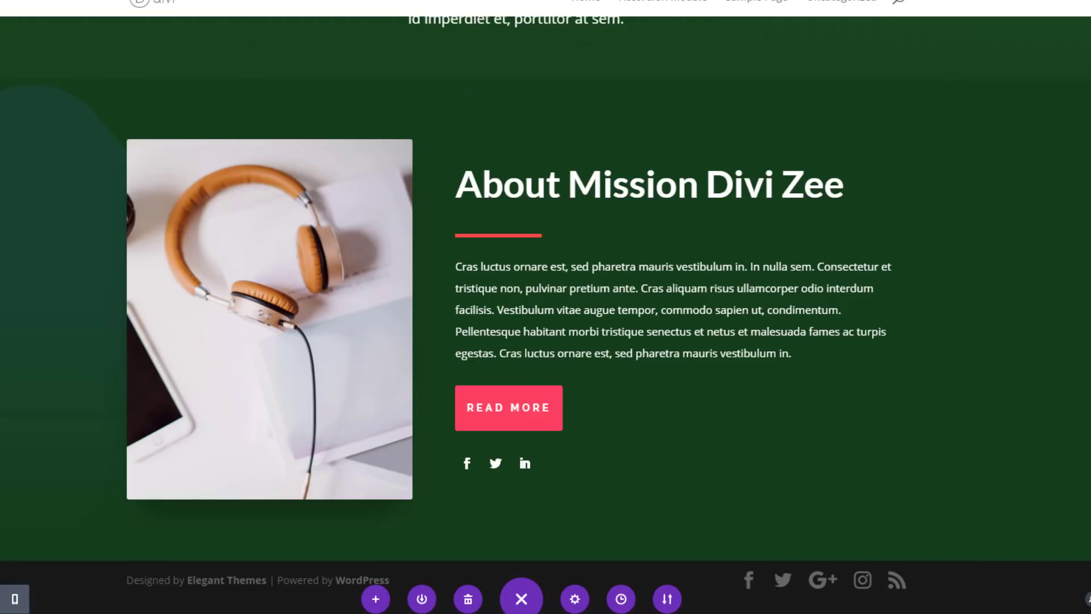
pyautogui.scroll(5, 512, 368)
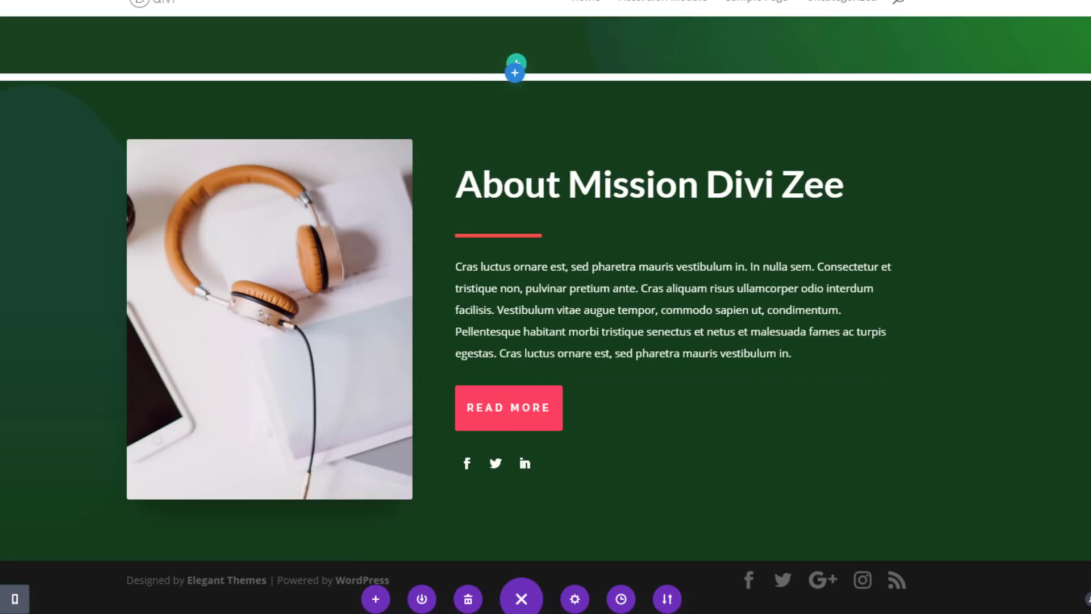
pyautogui.click(1, 91)
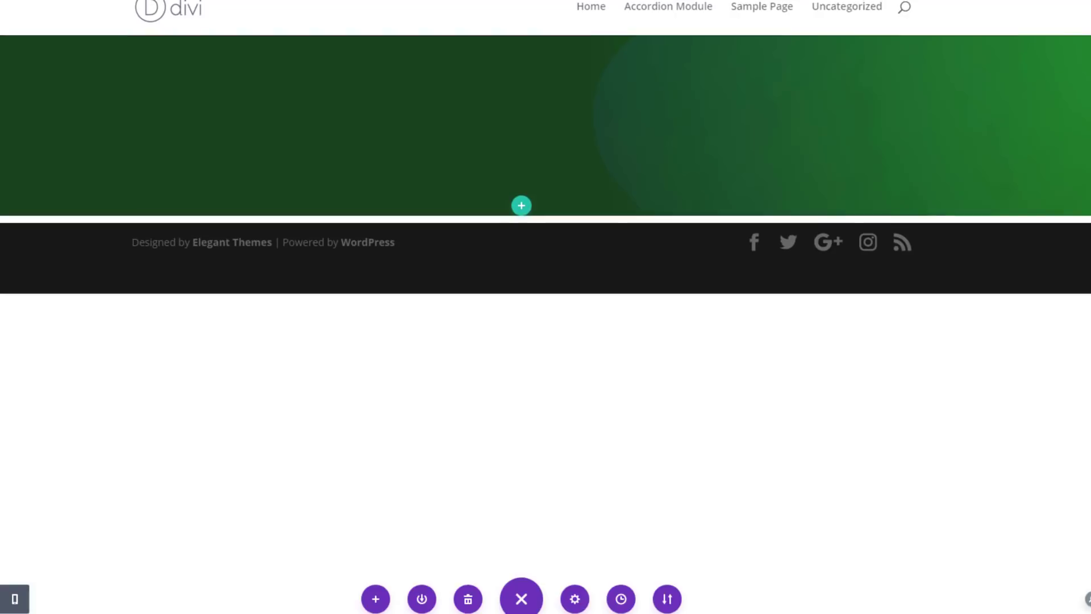
pyautogui.click(521, 206)
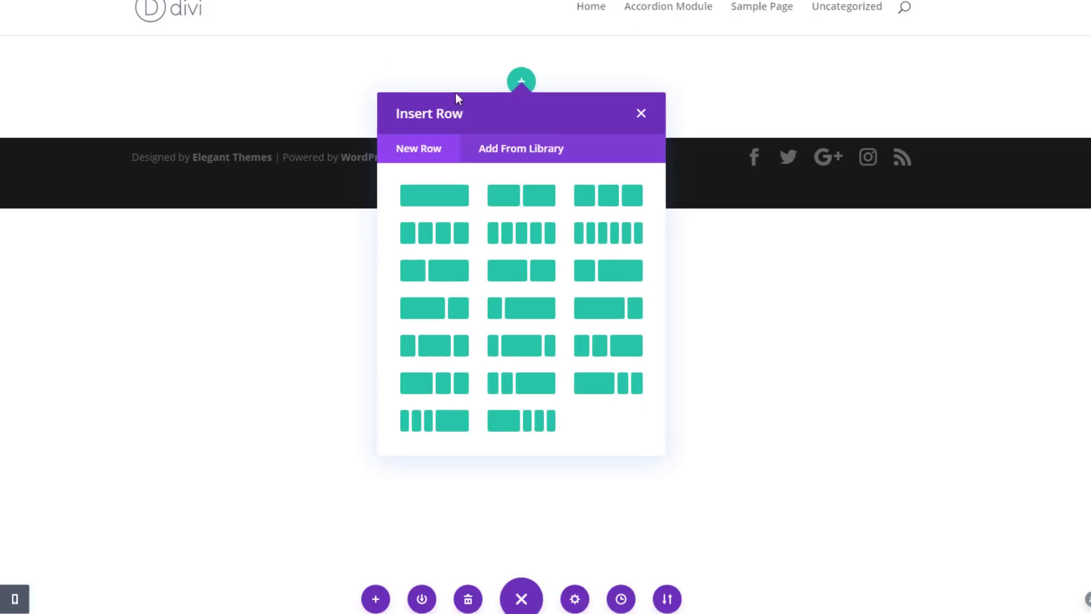
pyautogui.click(641, 114)
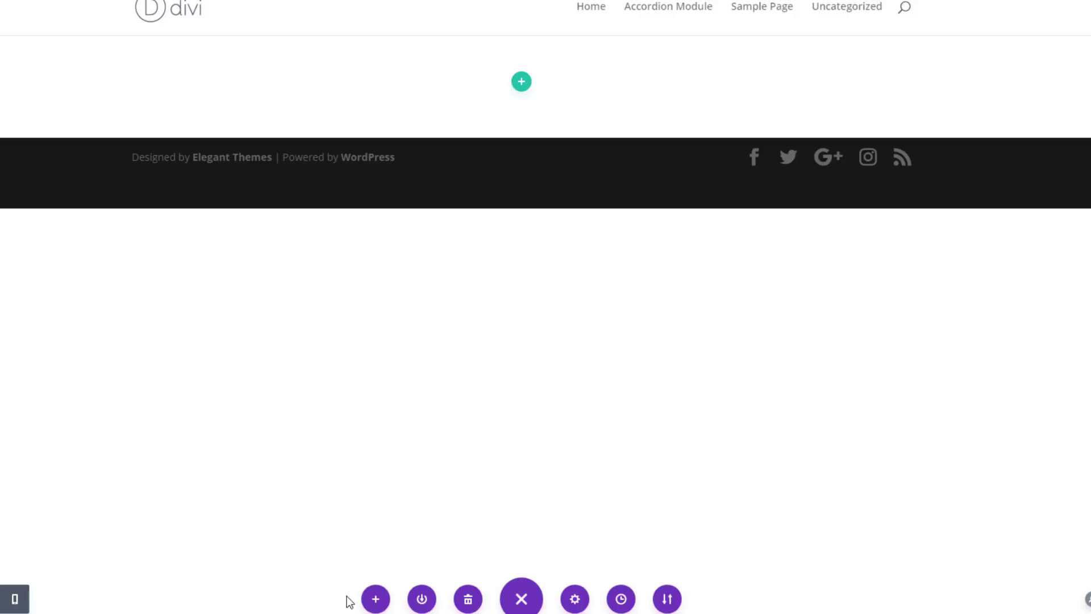
# Step: Load the saved layout Test onto the empty page and review its sections down to the subscribe form
pyautogui.click(375, 601)
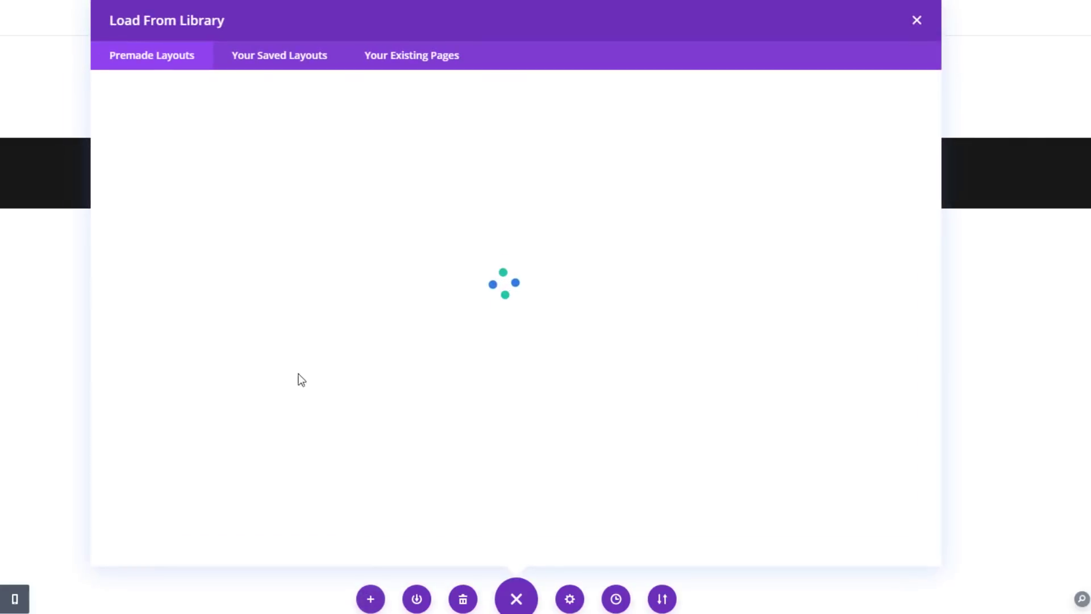
pyautogui.click(264, 67)
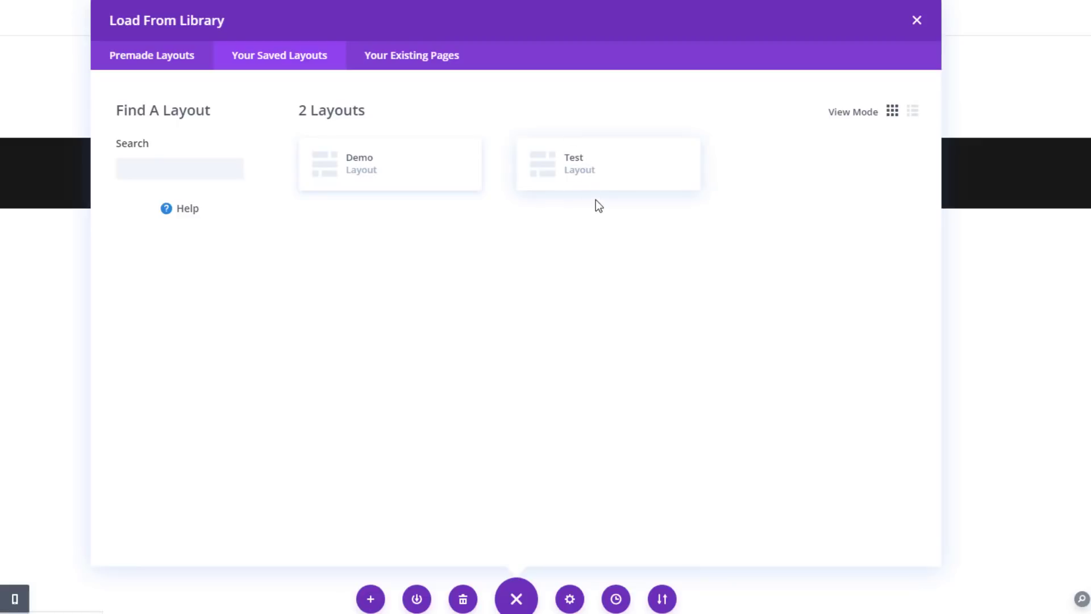
pyautogui.click(601, 168)
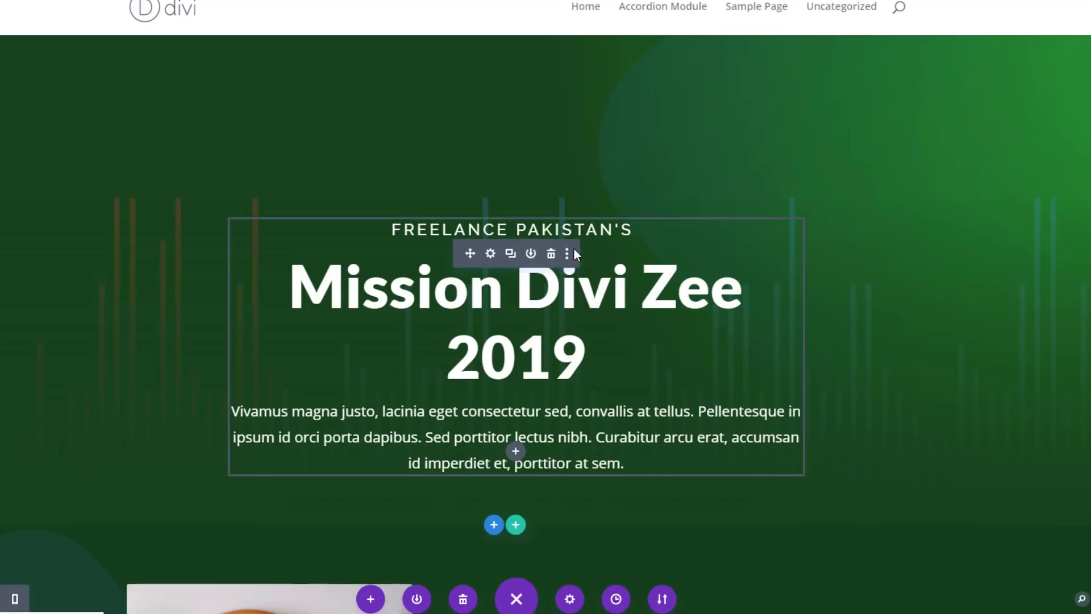
pyautogui.scroll(-12, 573, 248)
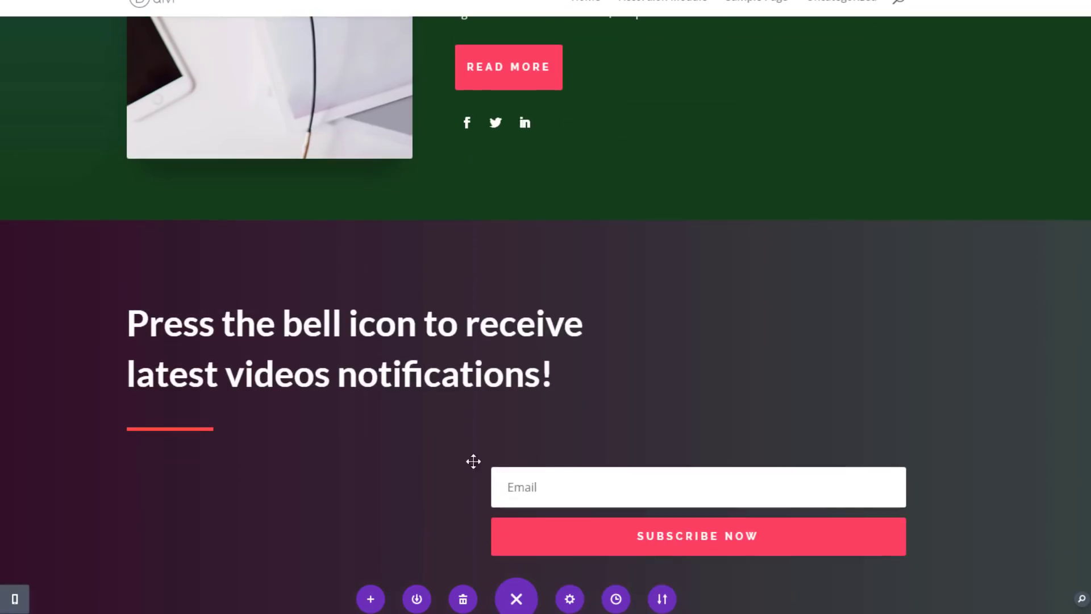
pyautogui.scroll(5, 572, 397)
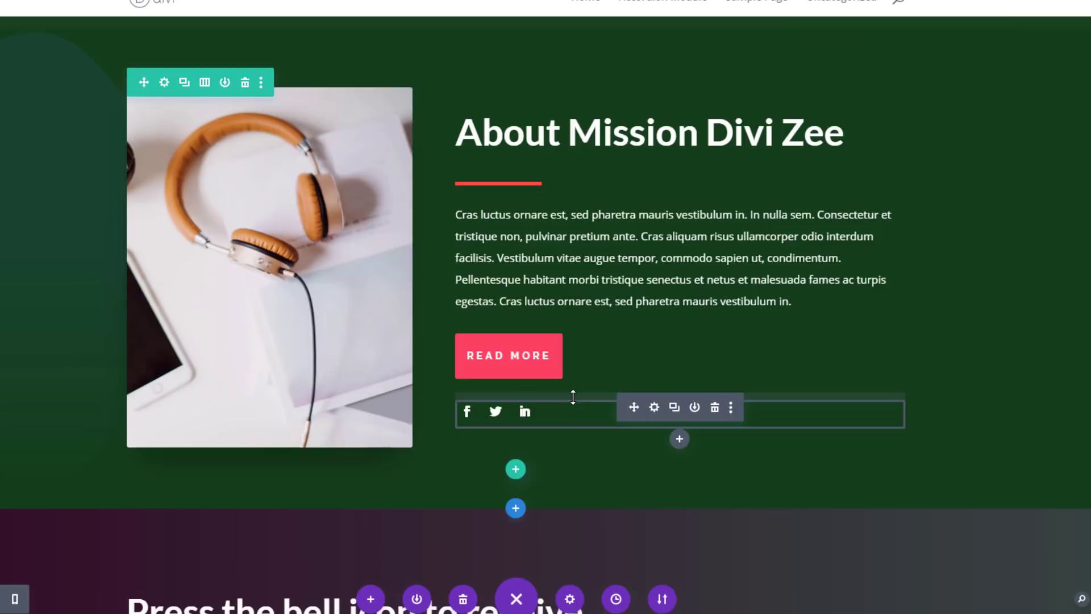
pyautogui.scroll(6, 360, 241)
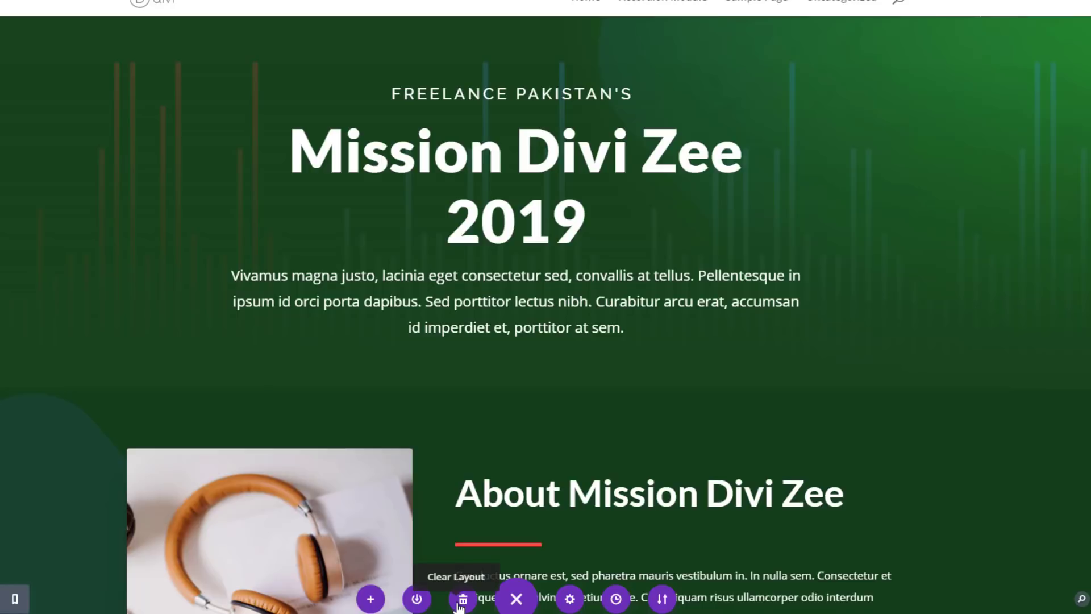
# Step: Clear the entire page layout, confirm the removal and dismiss the row insertion options
pyautogui.click(460, 602)
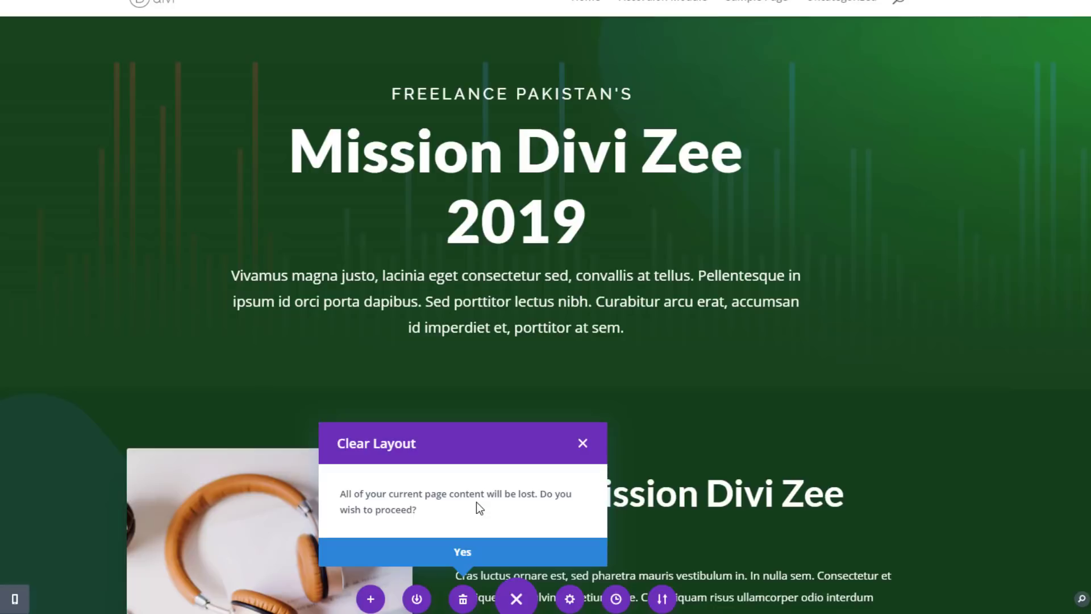
pyautogui.click(467, 556)
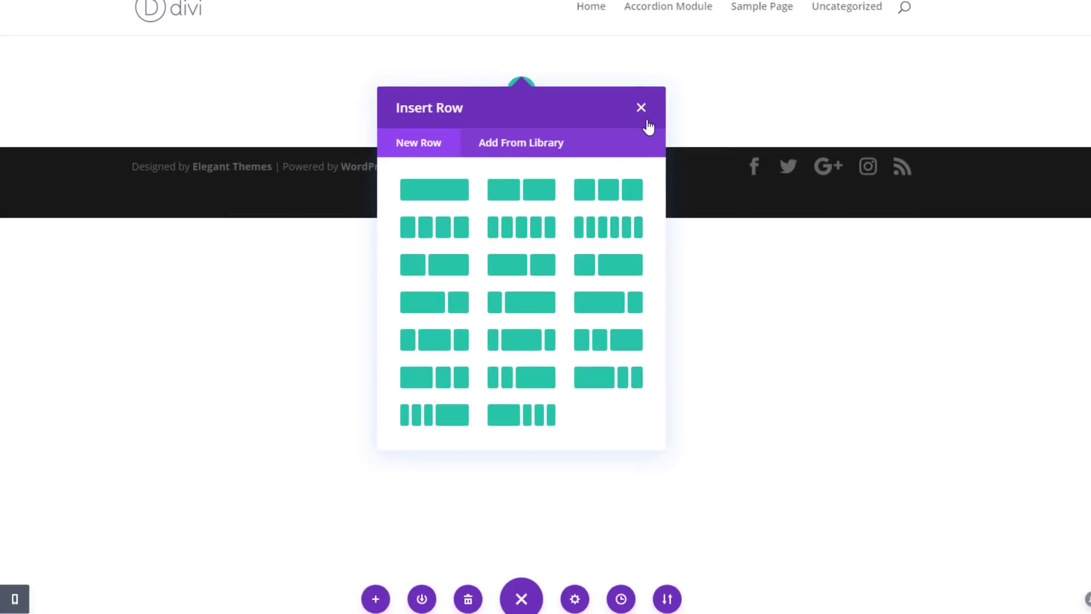
pyautogui.click(641, 108)
# Step: Load the saved layout Demo from the library onto the page and look it over
pyautogui.click(375, 597)
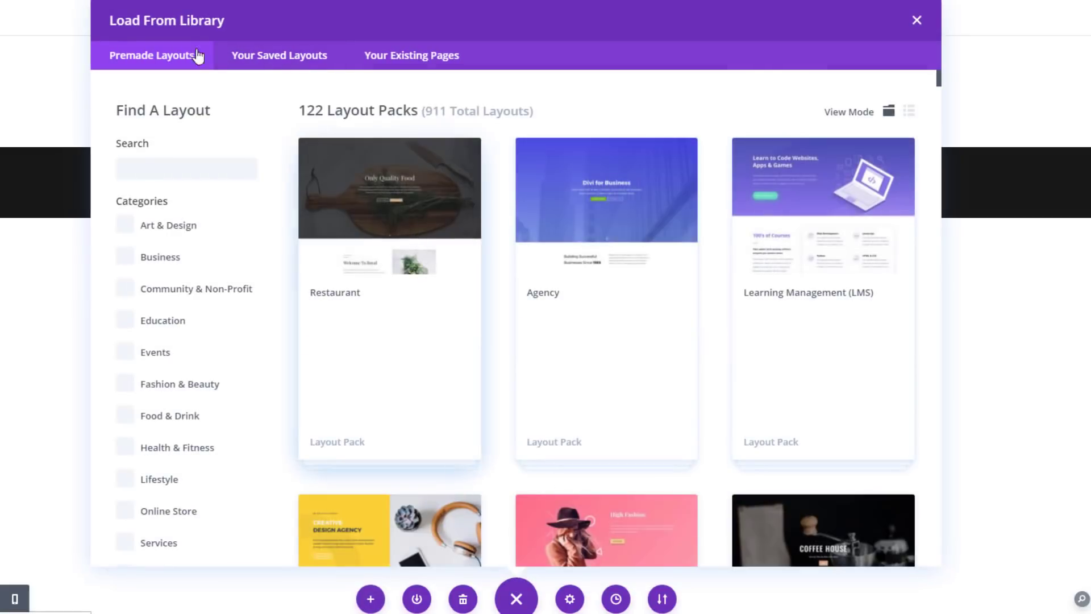
pyautogui.click(259, 63)
pyautogui.click(357, 159)
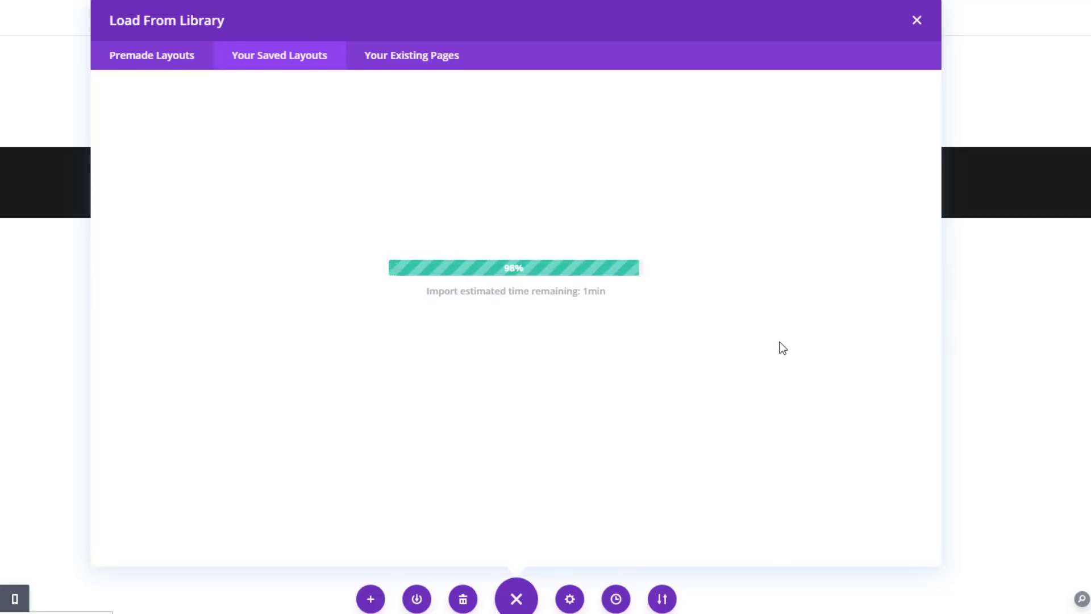
pyautogui.scroll(-7, 625, 480)
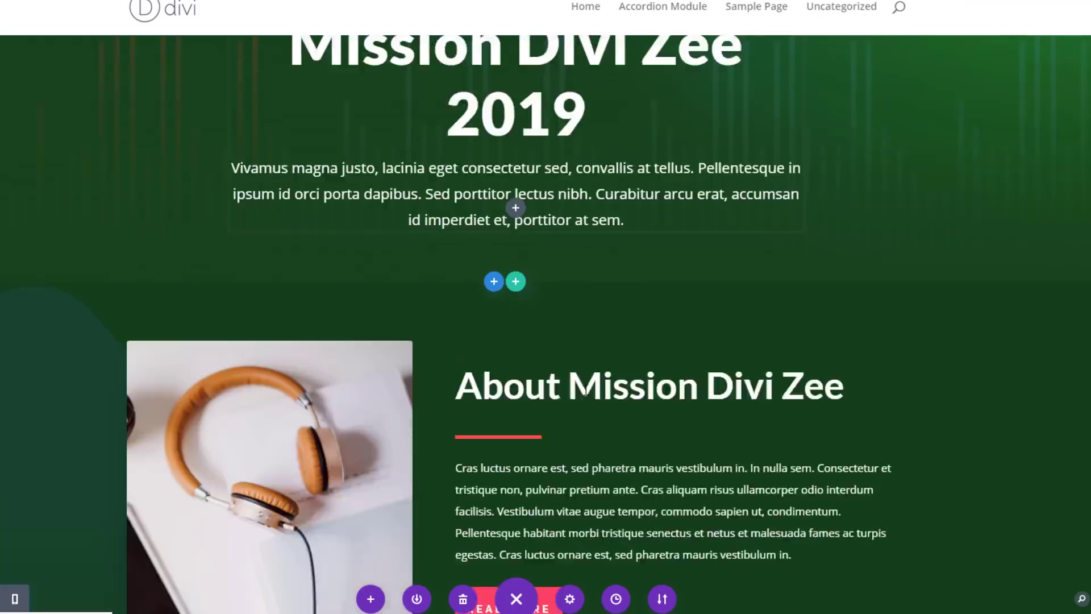
pyautogui.scroll(7, 667, 259)
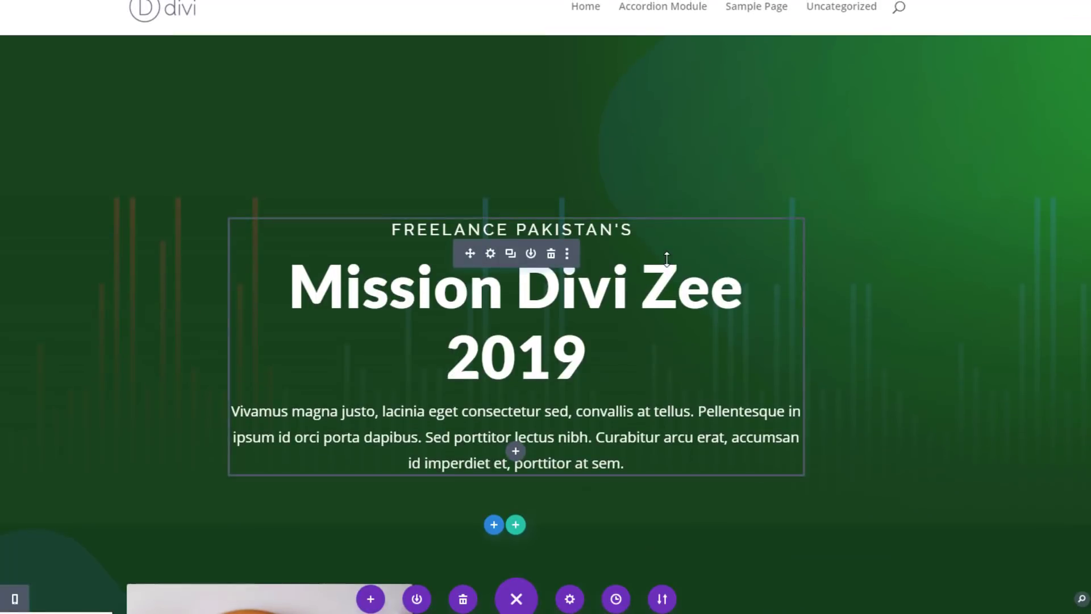
# Step: Open the page settings and look through the Content, Design and Advanced options
pyautogui.scroll(-5, 849, 192)
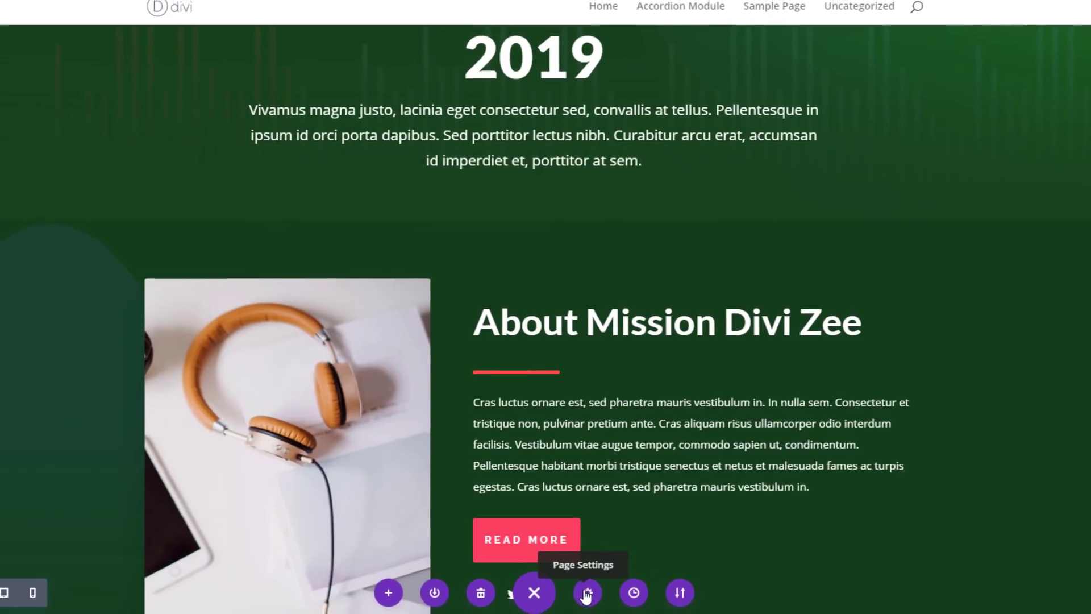
pyautogui.click(652, 569)
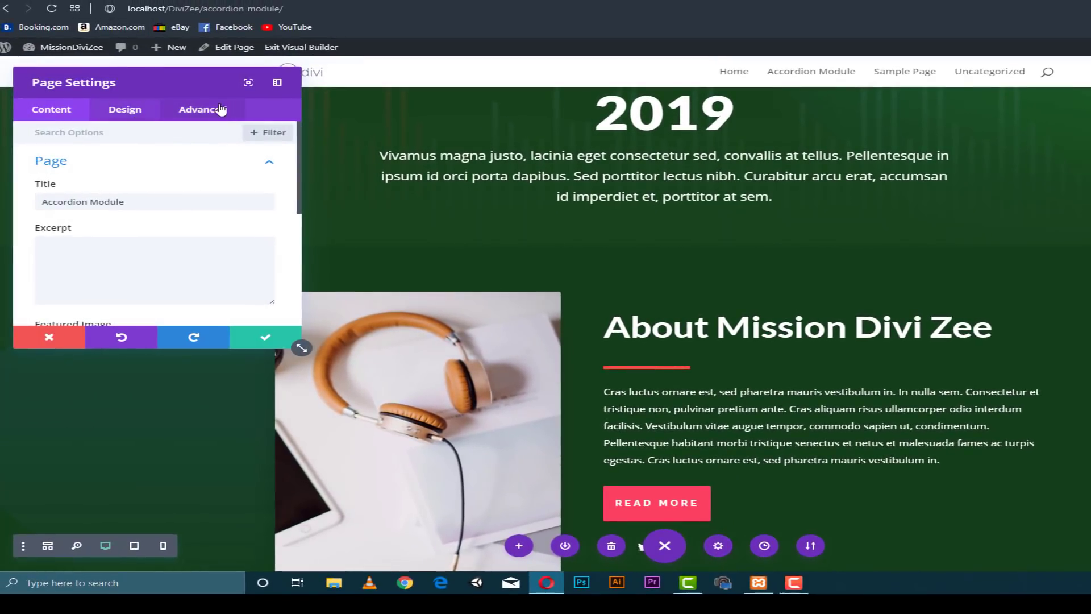
pyautogui.click(117, 113)
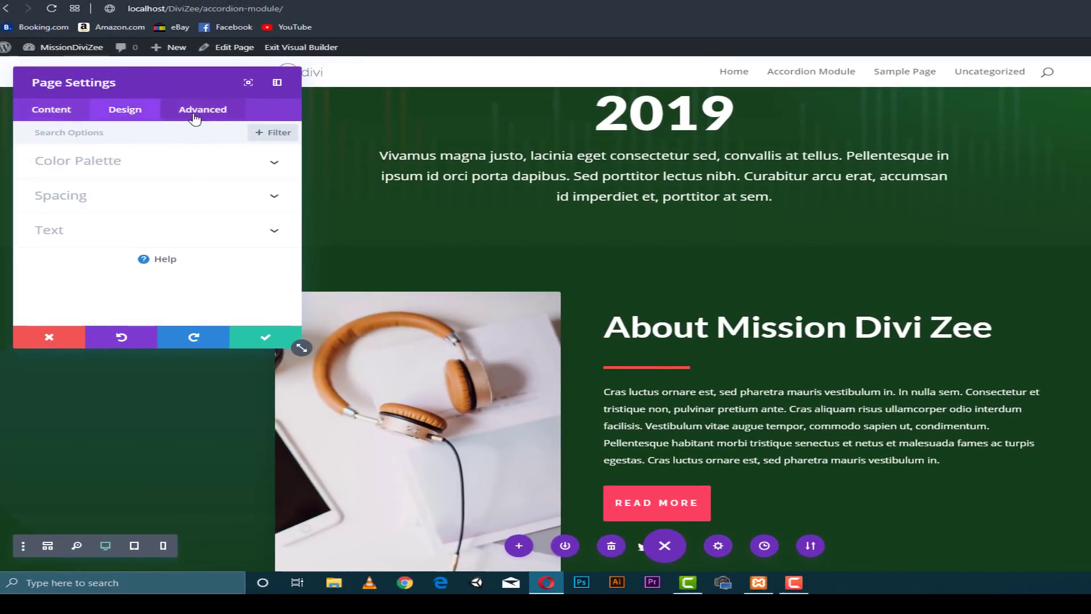
pyautogui.click(195, 113)
pyautogui.click(63, 113)
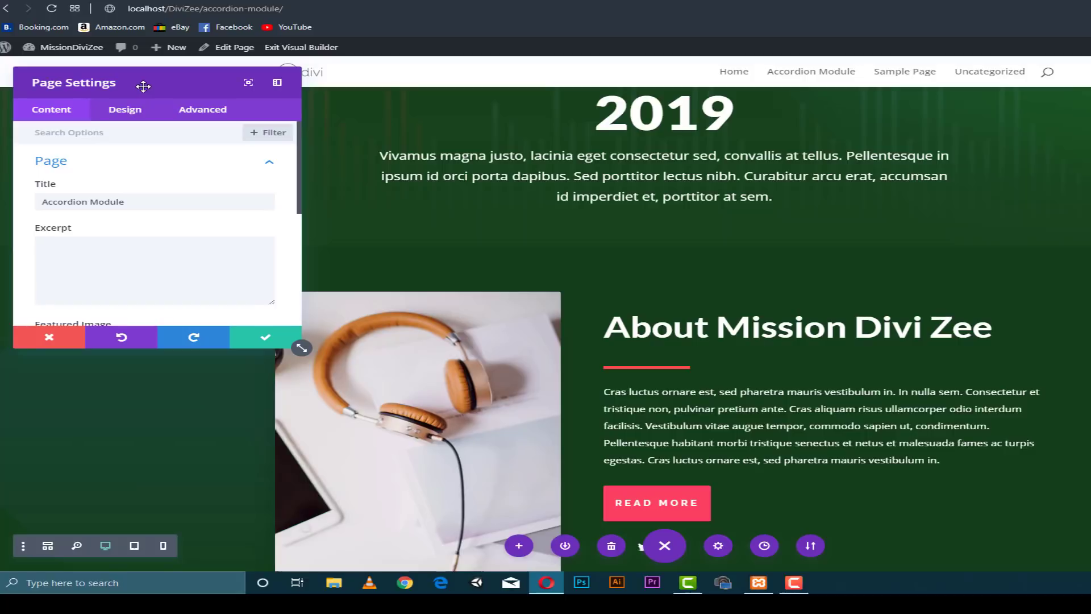
pyautogui.click(218, 112)
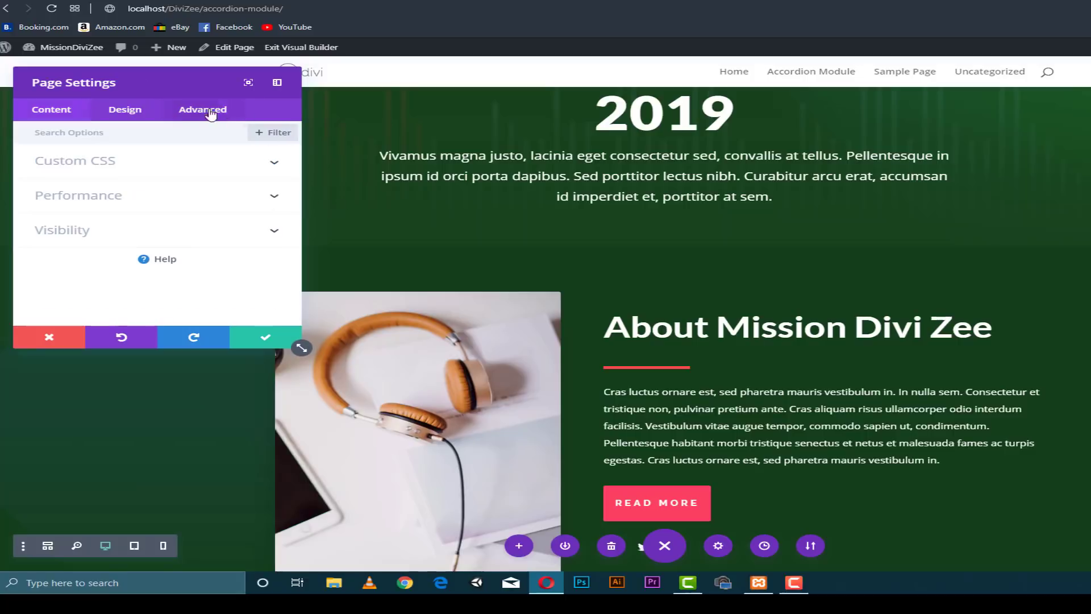
pyautogui.click(144, 113)
pyautogui.click(84, 113)
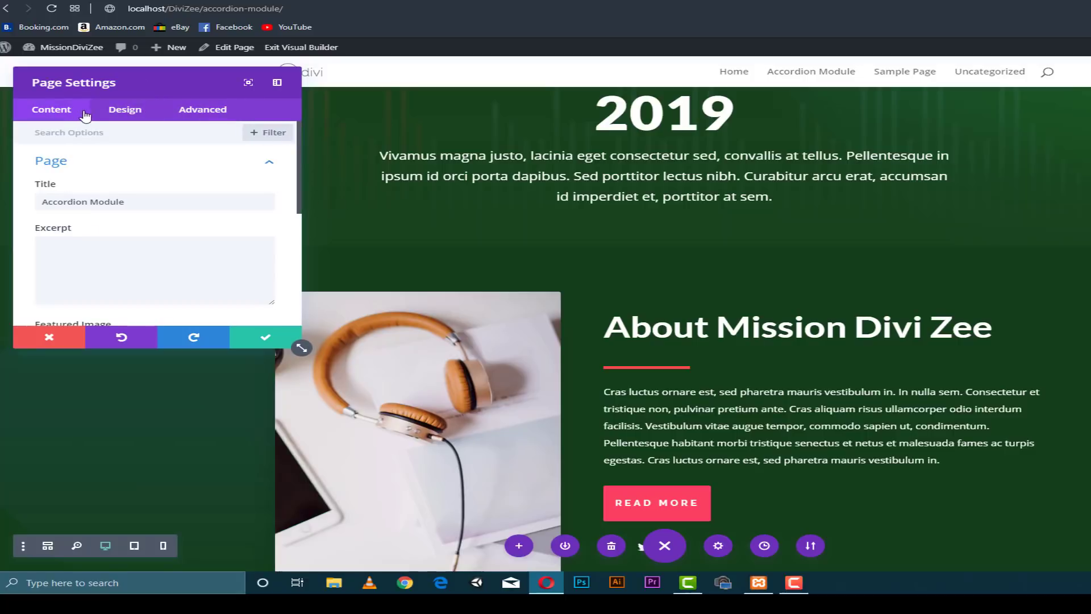
pyautogui.click(125, 110)
pyautogui.click(203, 111)
pyautogui.click(84, 115)
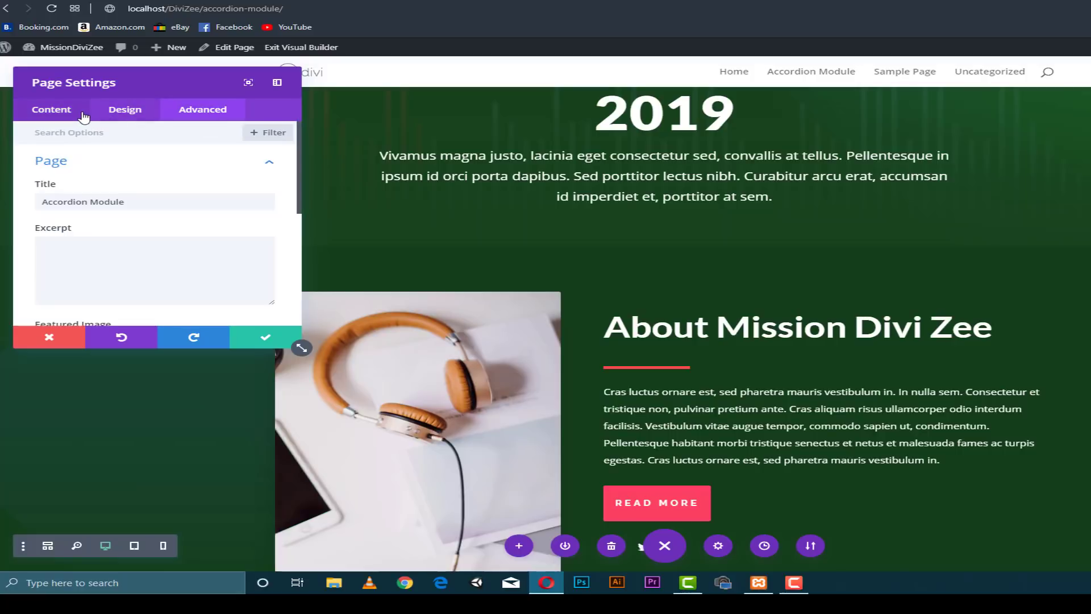
# Step: Move the Page Settings window over the page, and expand it to its large size before restoring it
pyautogui.moveTo(90, 80); pyautogui.dragTo(353, 99)
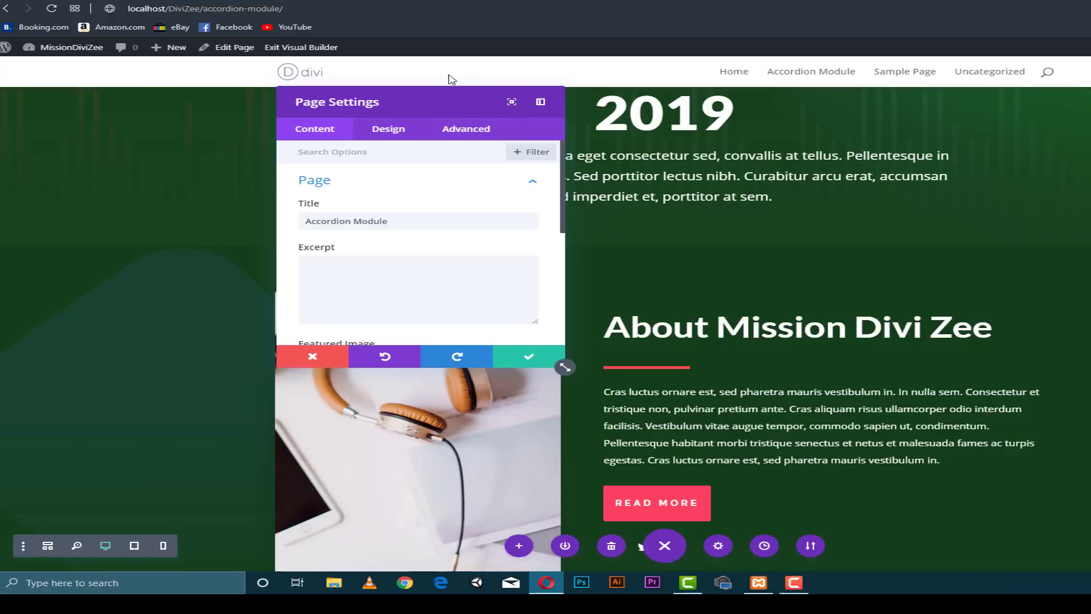
pyautogui.moveTo(448, 94); pyautogui.dragTo(658, 110)
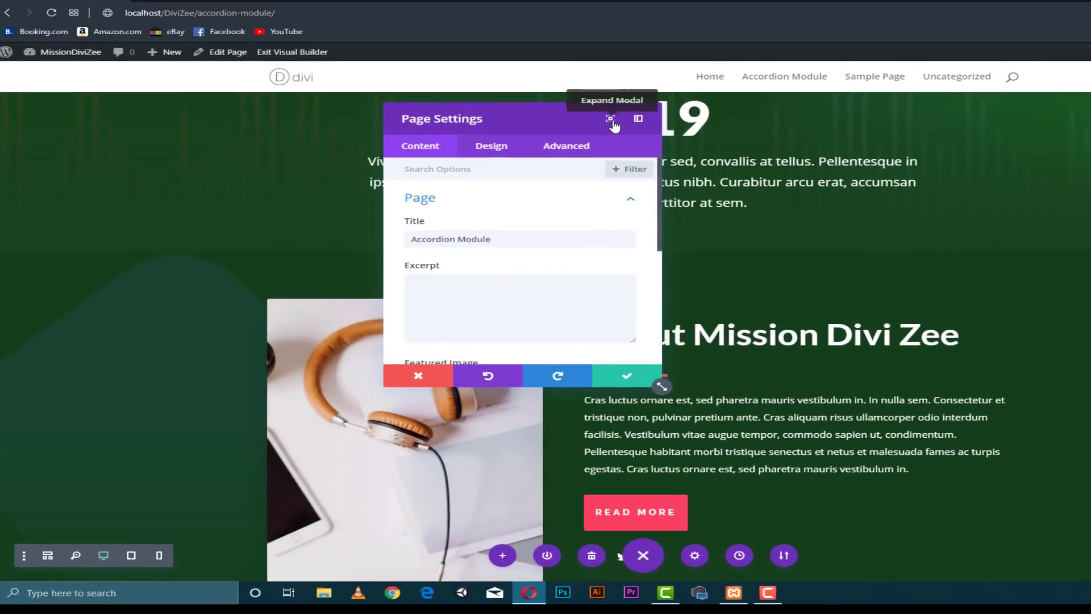
pyautogui.click(629, 114)
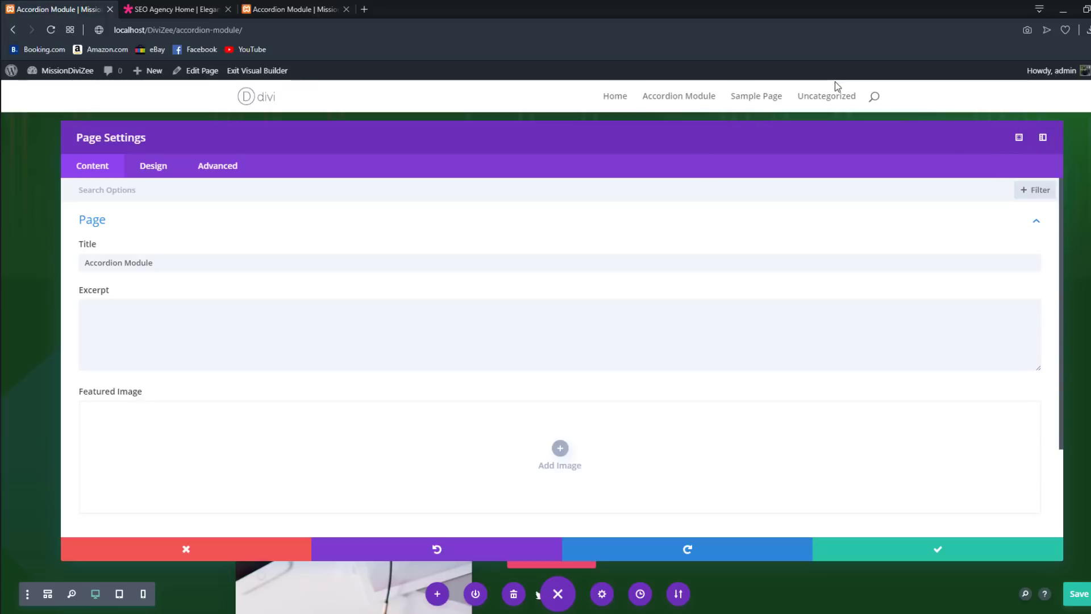
pyautogui.click(1019, 138)
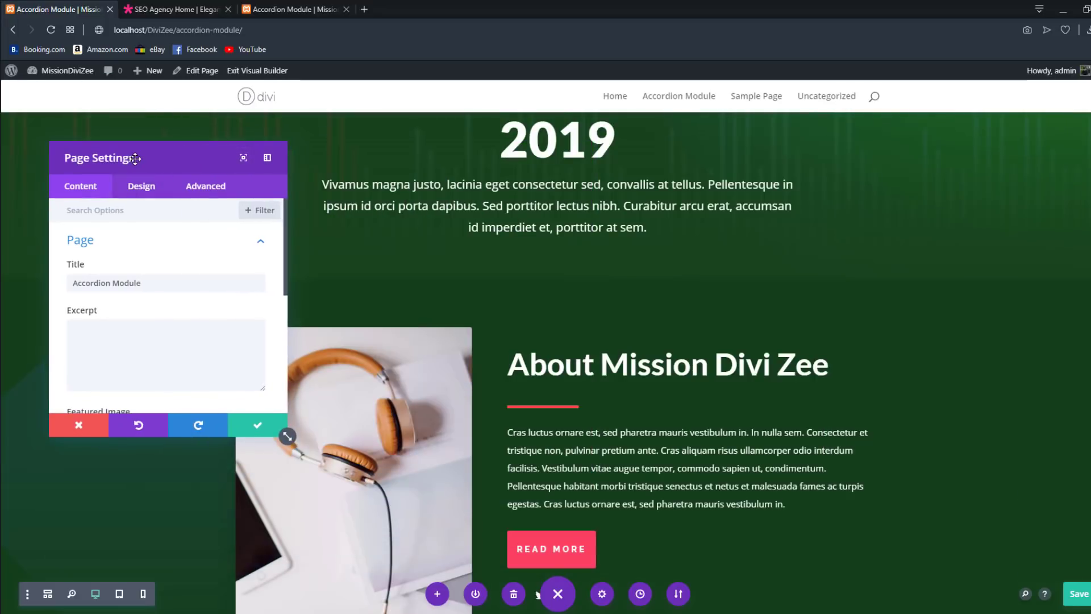
# Step: Dock the Page Settings window to the side of the page and view its Design and Content options
pyautogui.moveTo(134, 159); pyautogui.dragTo(287, 170)
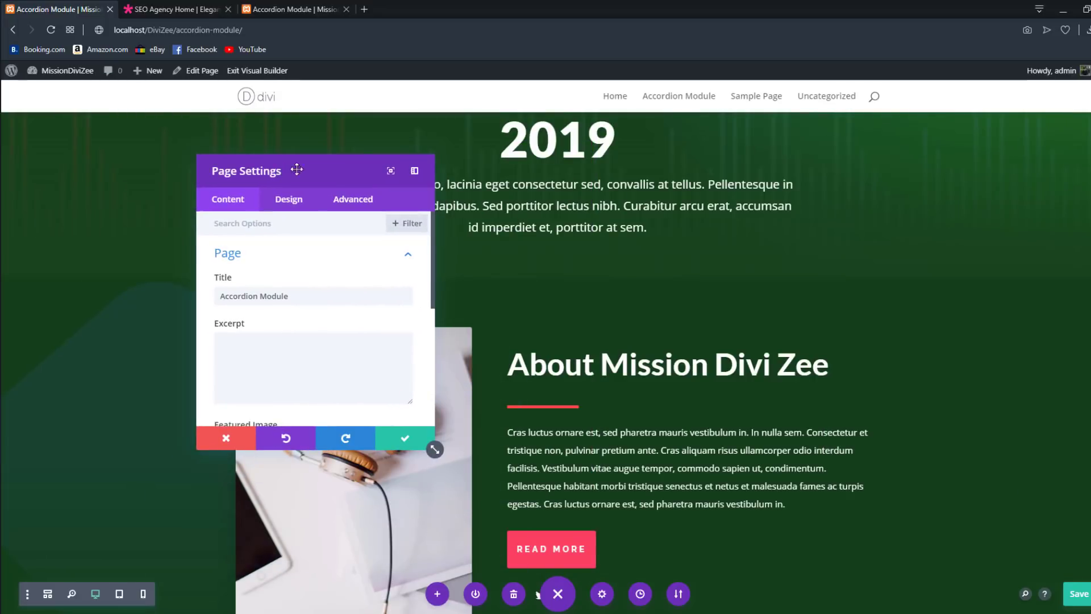
pyautogui.click(415, 171)
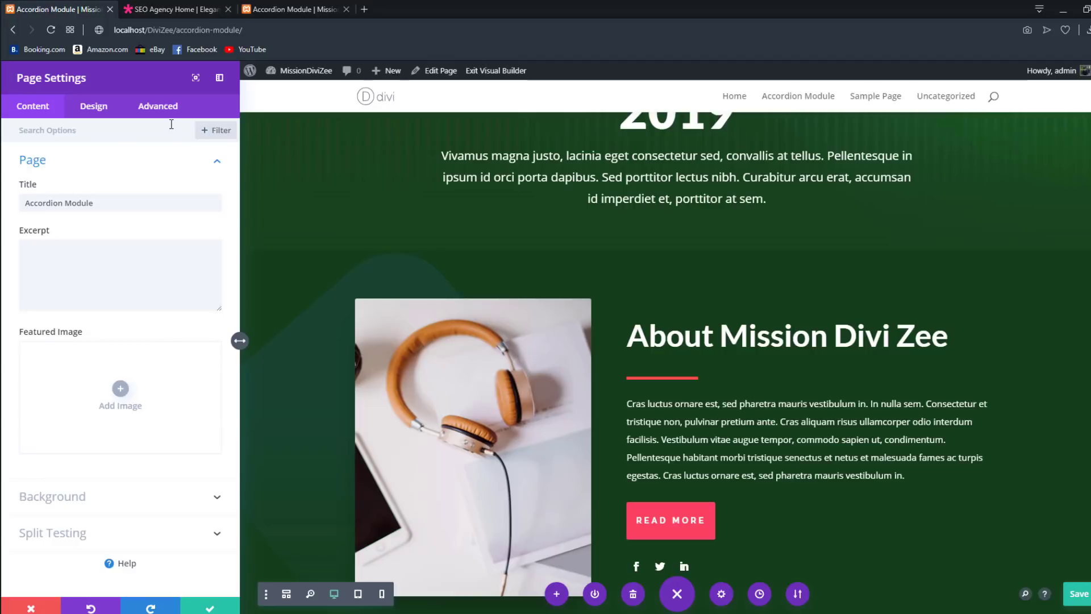
pyautogui.click(98, 112)
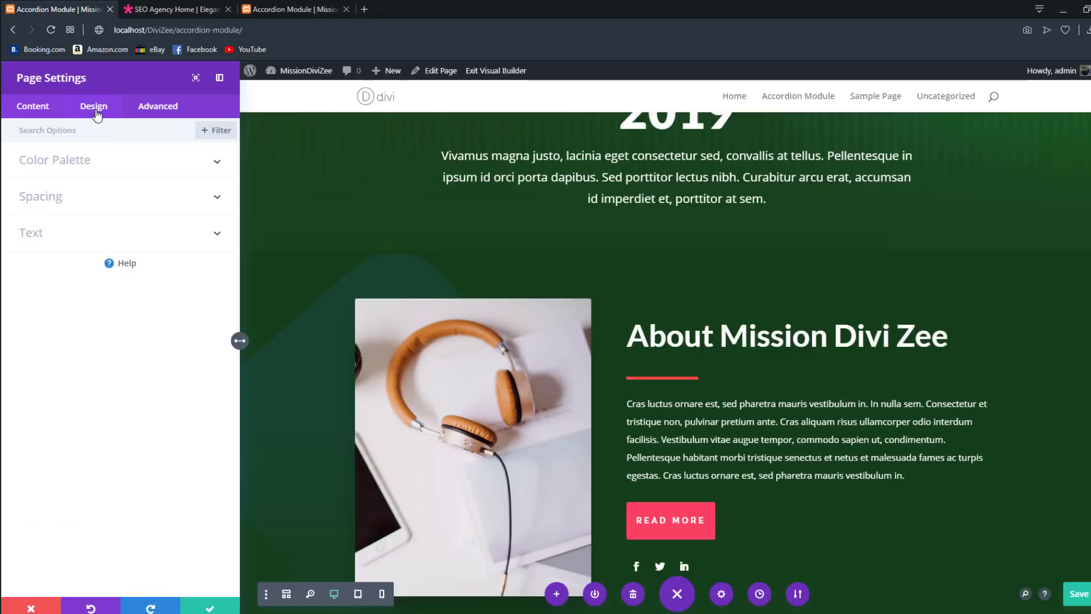
pyautogui.click(40, 108)
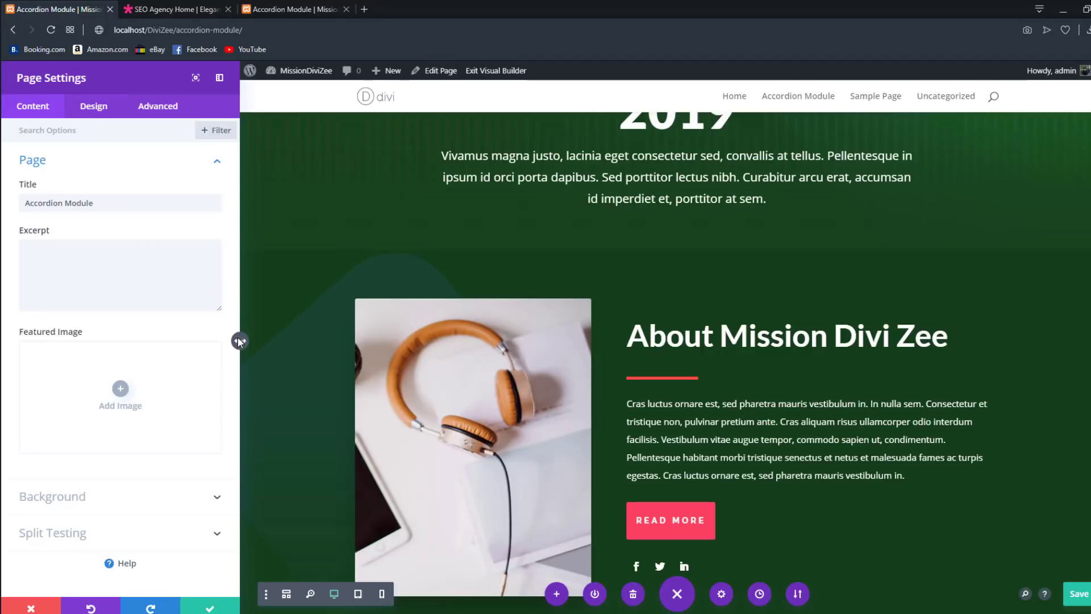
# Step: Widen the docked Page Settings panel, and return it to a floating window placed over the headphones image
pyautogui.moveTo(238, 341)
pyautogui.mouseDown()
pyautogui.moveTo(527, 325)
pyautogui.moveTo(1008, 335)
pyautogui.moveTo(450, 353)
pyautogui.moveTo(239, 341)
pyautogui.moveTo(286, 354)
pyautogui.moveTo(91, 355)
pyautogui.moveTo(337, 357)
pyautogui.moveTo(231, 360)
pyautogui.mouseUp()
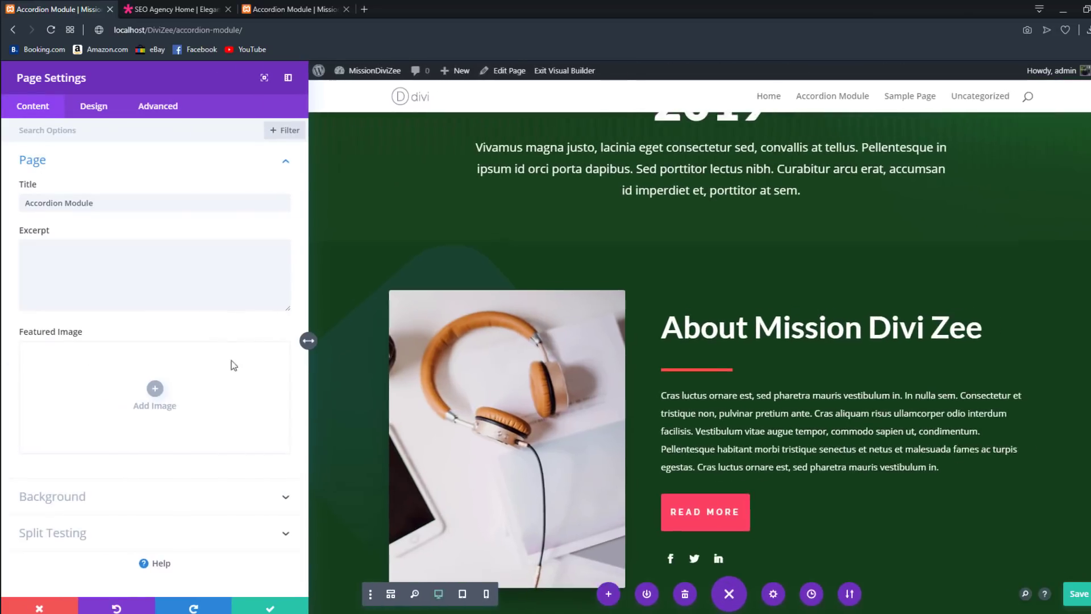
pyautogui.click(219, 78)
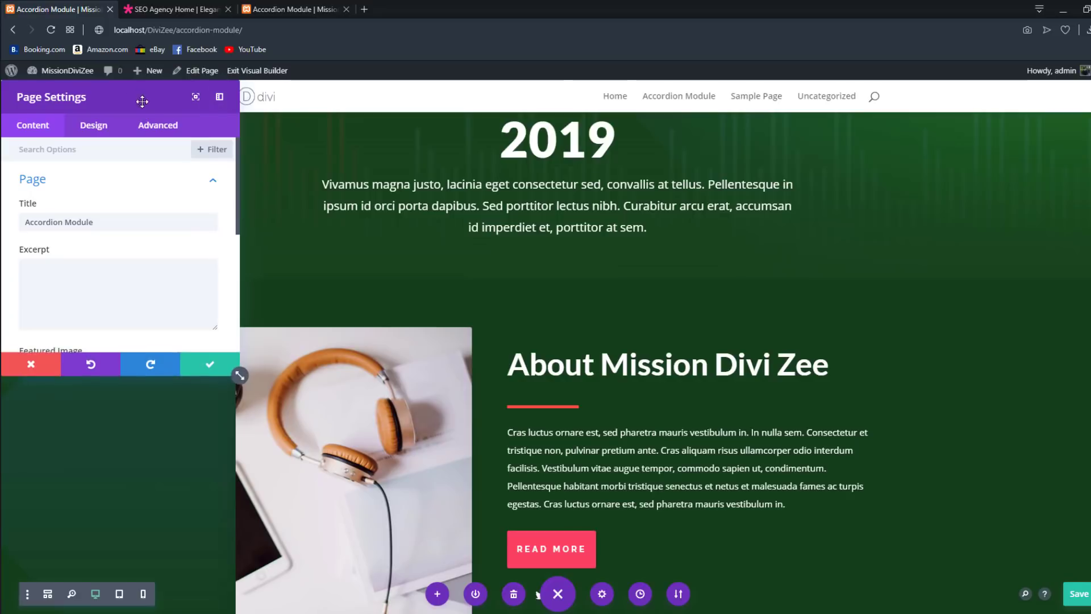
pyautogui.moveTo(142, 102); pyautogui.dragTo(347, 183)
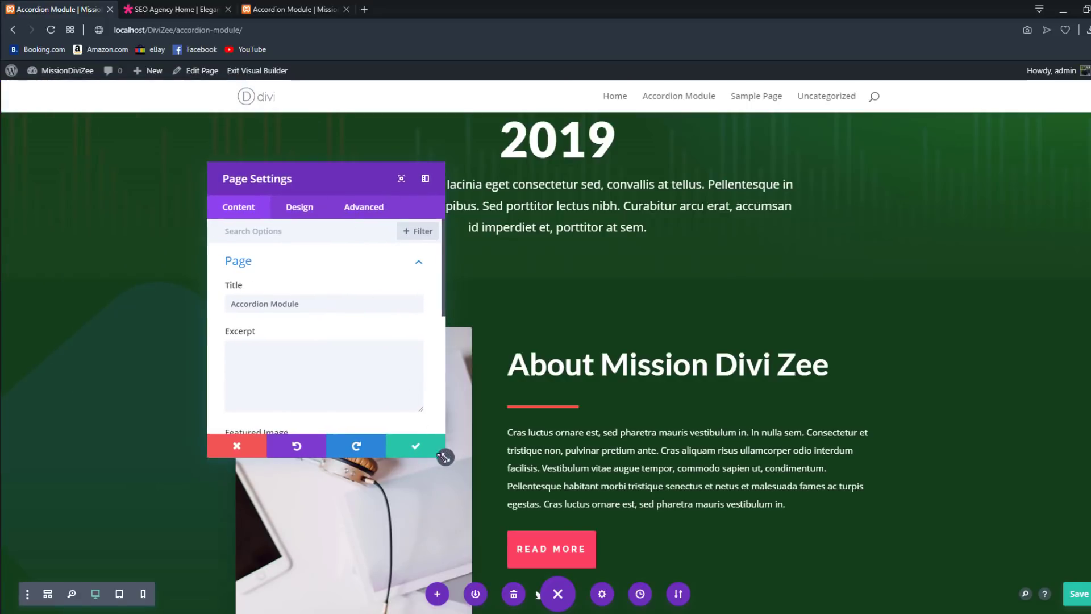
# Step: Make the Page Settings window slightly taller and move it up over the hero section
pyautogui.moveTo(445, 456); pyautogui.dragTo(446, 485)
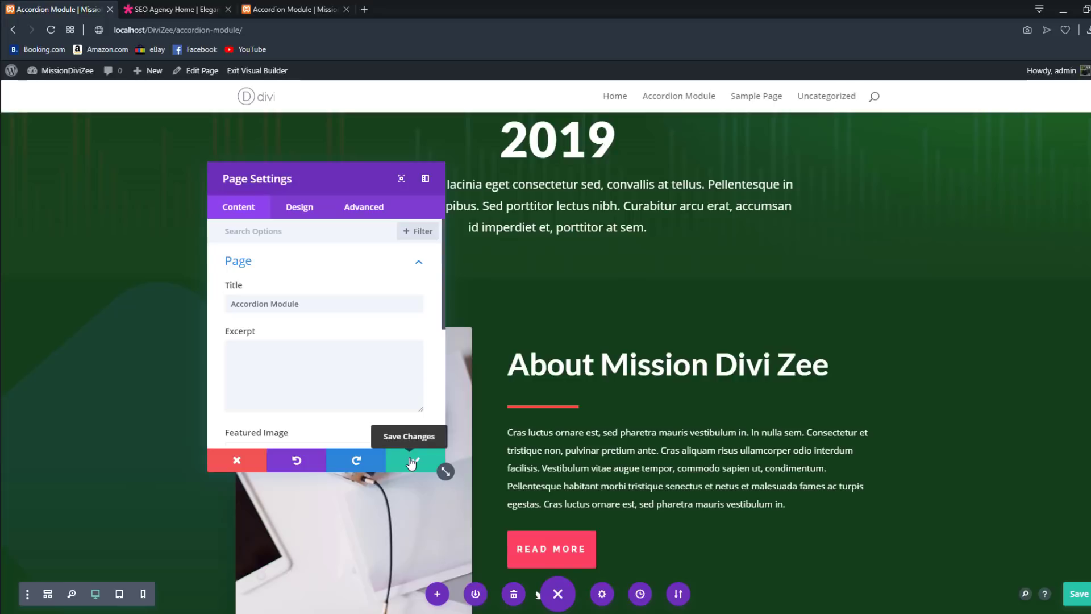
pyautogui.moveTo(365, 180); pyautogui.dragTo(385, 122)
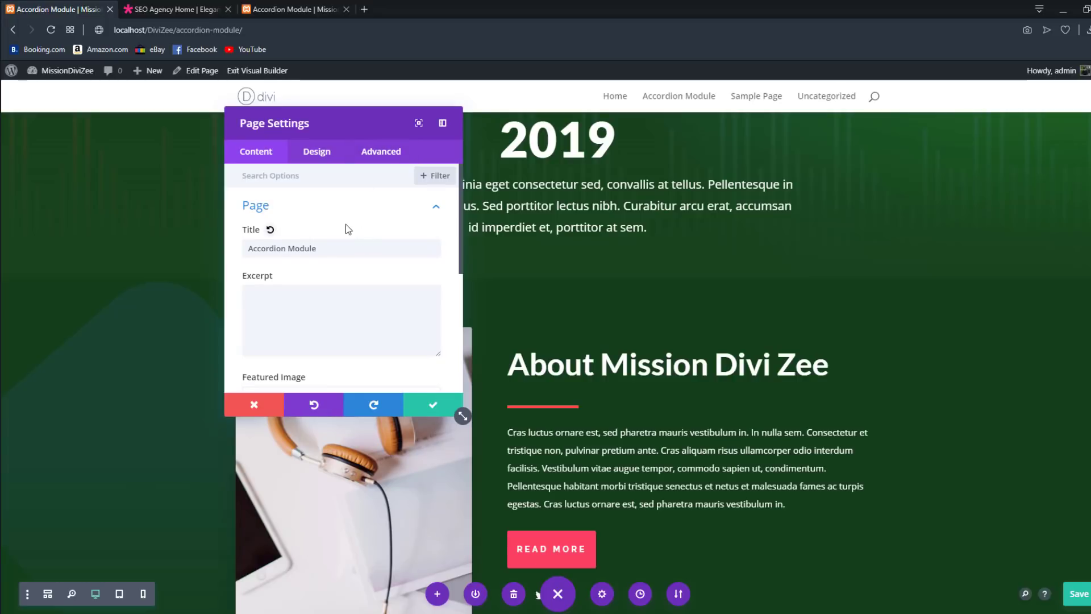
# Step: Examine the Title and Excerpt fields in the page's content settings
pyautogui.doubleClick(268, 248)
pyautogui.click(268, 249)
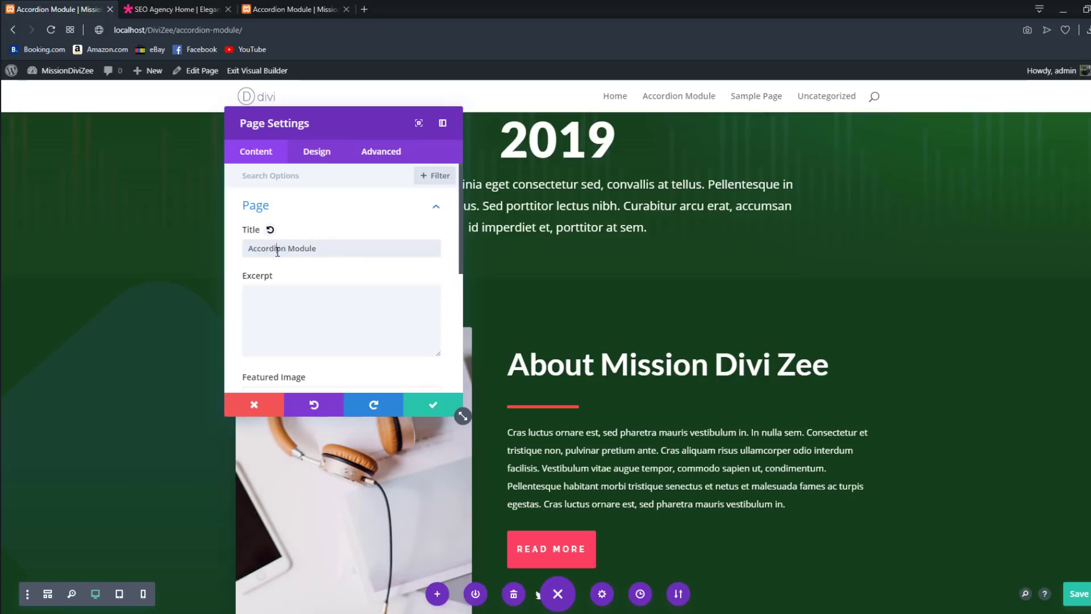
pyautogui.tripleClick(277, 250)
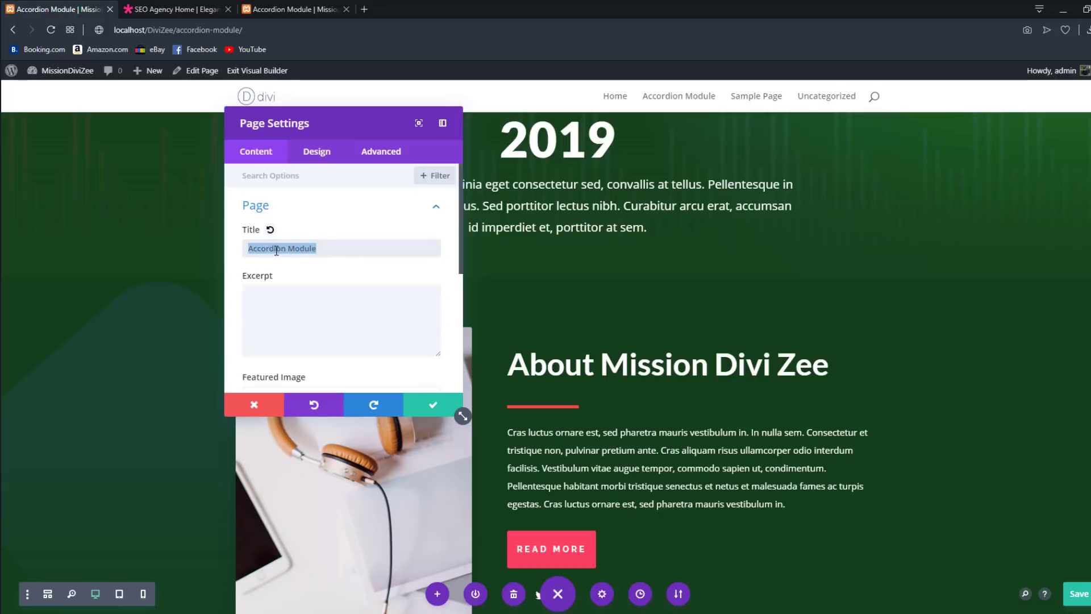
pyautogui.click(287, 6)
pyautogui.click(56, 7)
pyautogui.click(295, 247)
pyautogui.click(297, 305)
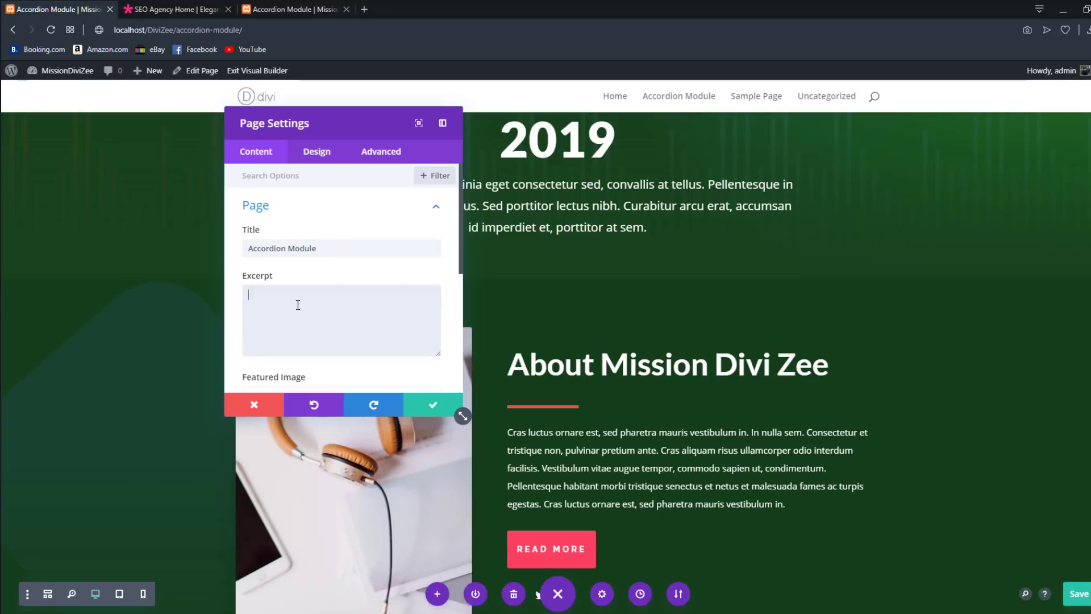
# Step: Look through the Featured Image, Background and Split Testing options of the page content, and view the available options filter
pyautogui.scroll(-3, 314, 294)
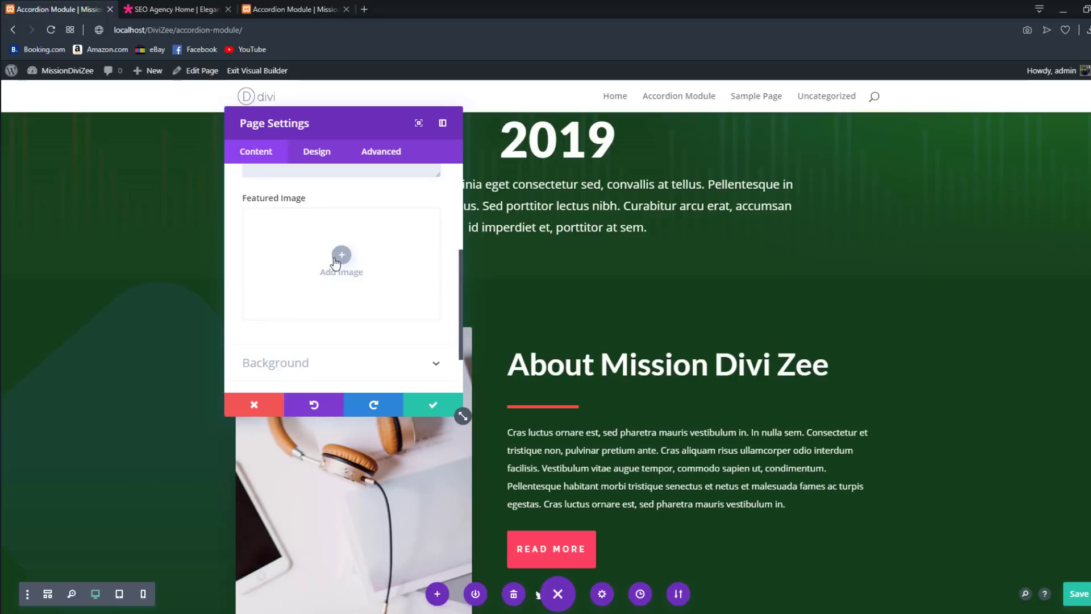
pyautogui.scroll(-2, 316, 267)
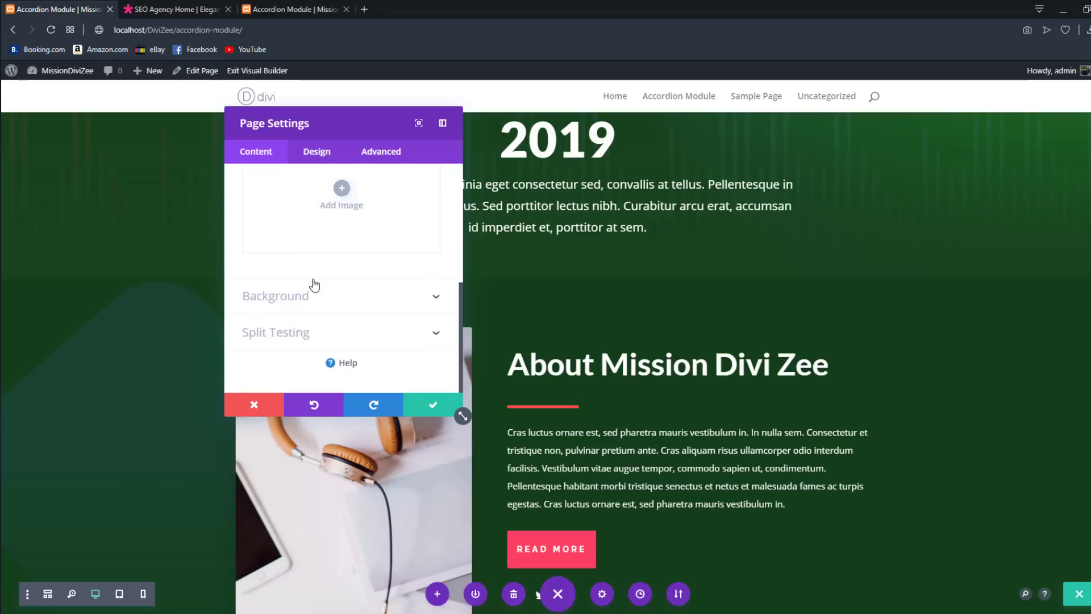
pyautogui.click(304, 294)
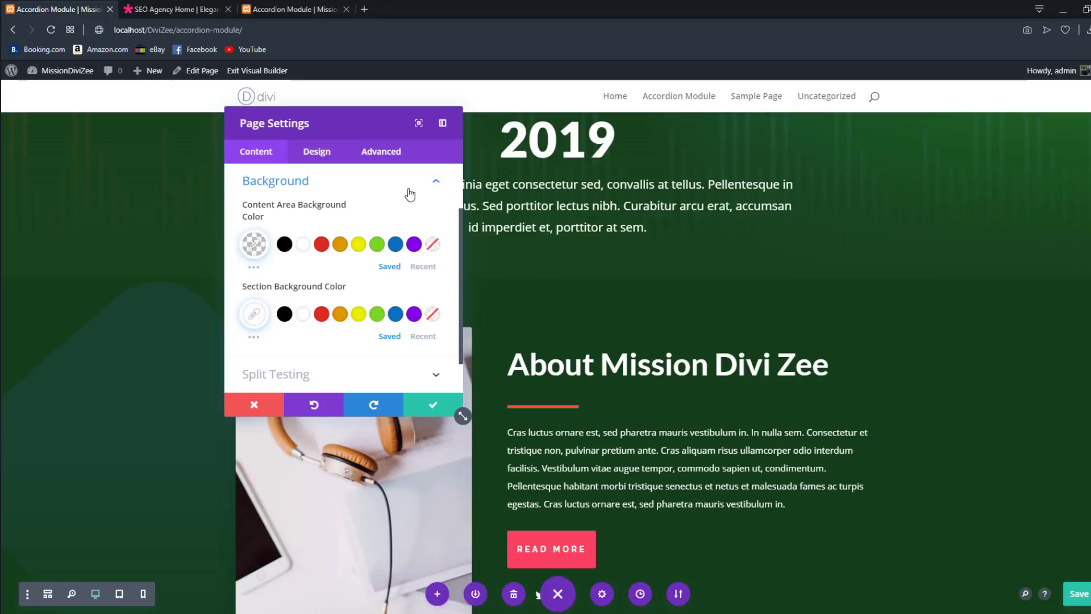
pyautogui.scroll(5, 972, 497)
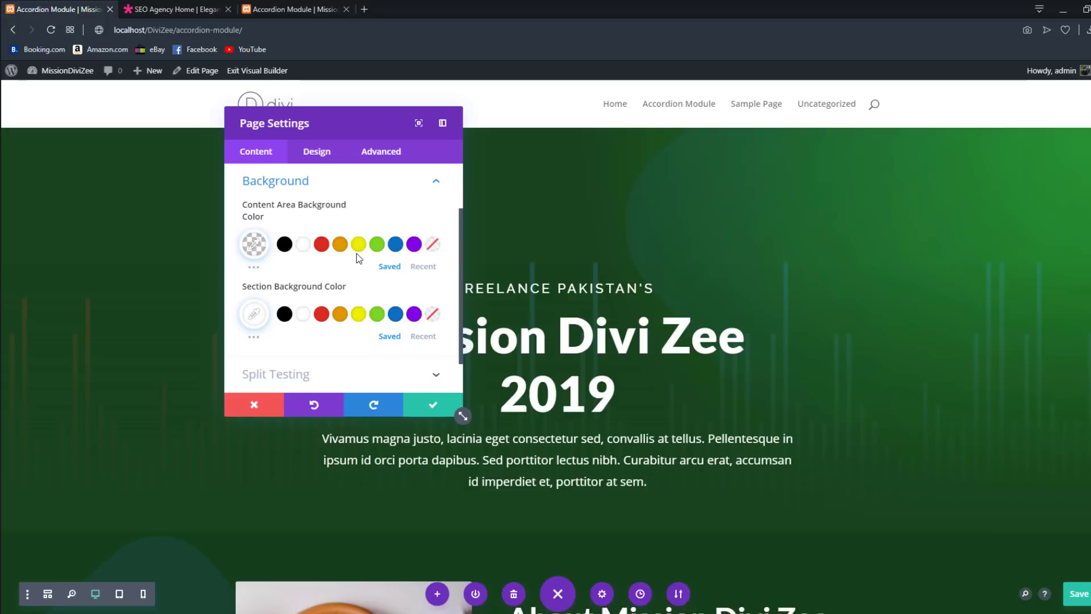
pyautogui.scroll(-1, 369, 256)
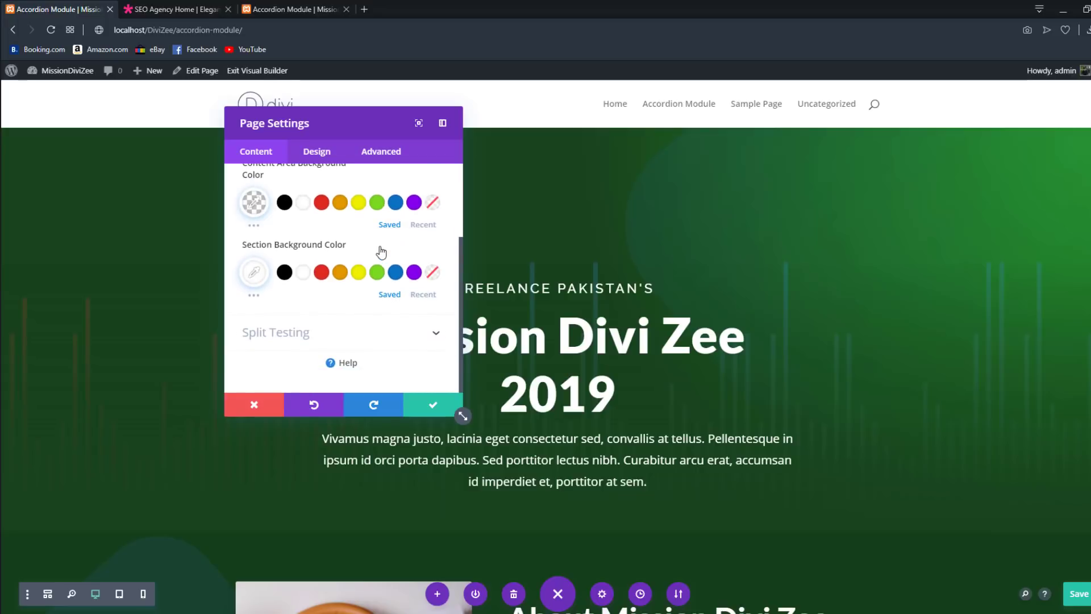
pyautogui.click(367, 343)
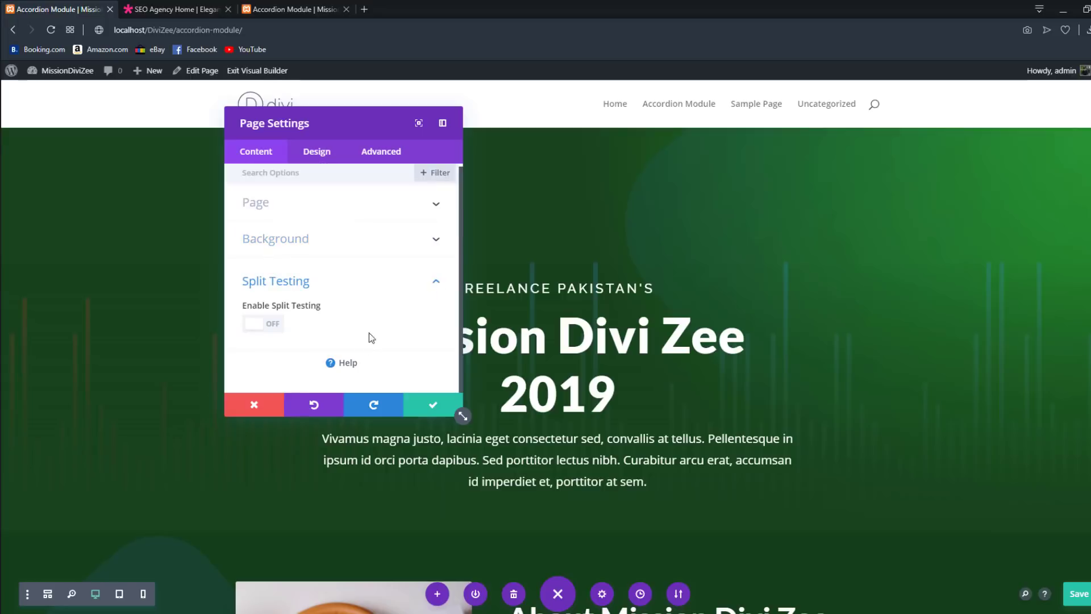
pyautogui.click(295, 287)
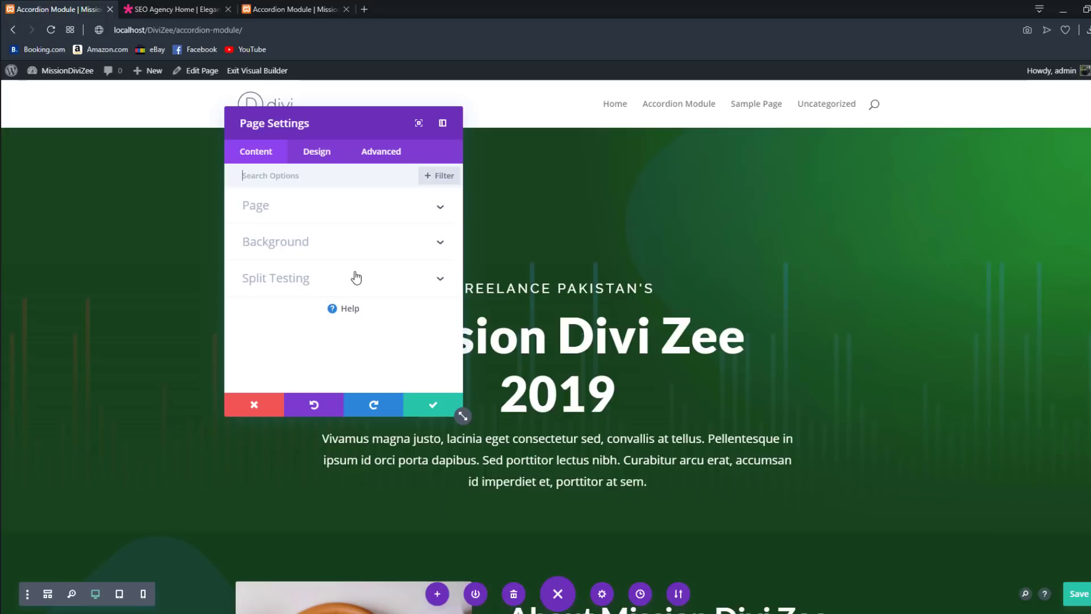
pyautogui.click(437, 180)
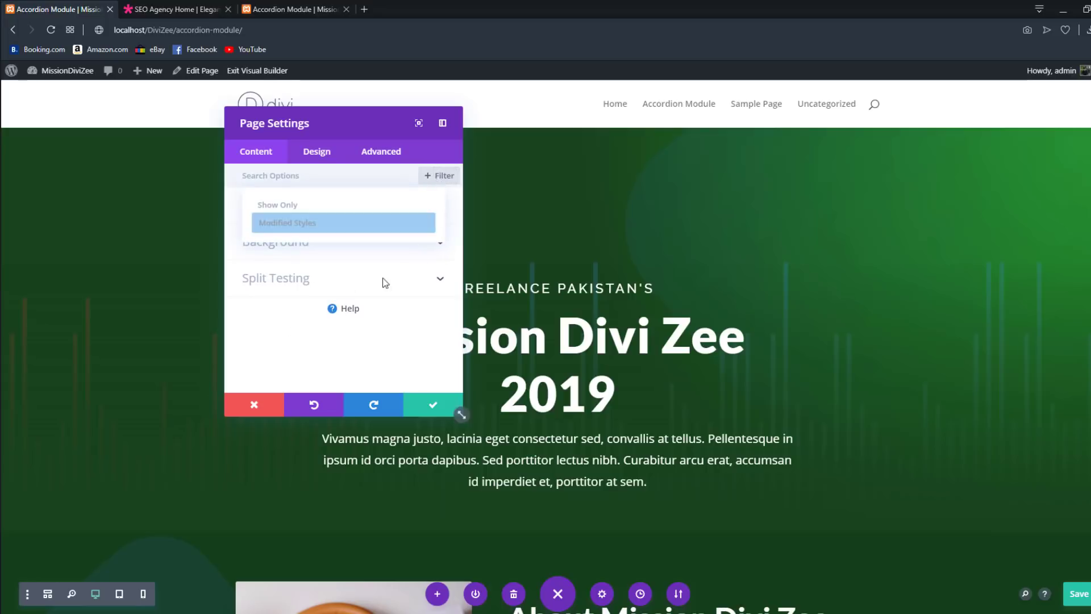
pyautogui.click(272, 331)
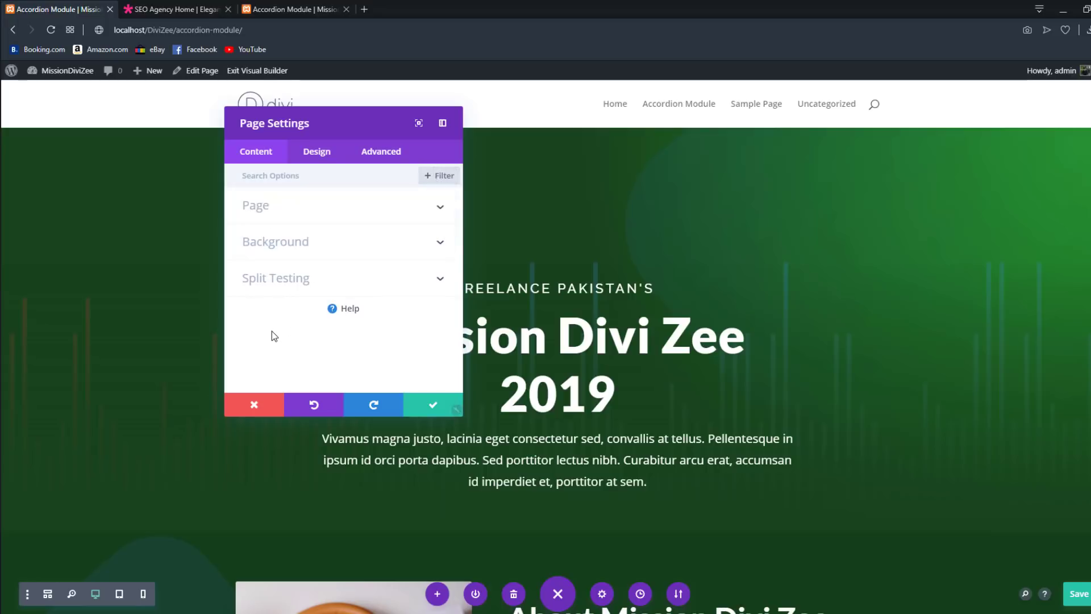
# Step: View the page's design option groups, and examine the background color swatches in the content settings
pyautogui.click(335, 159)
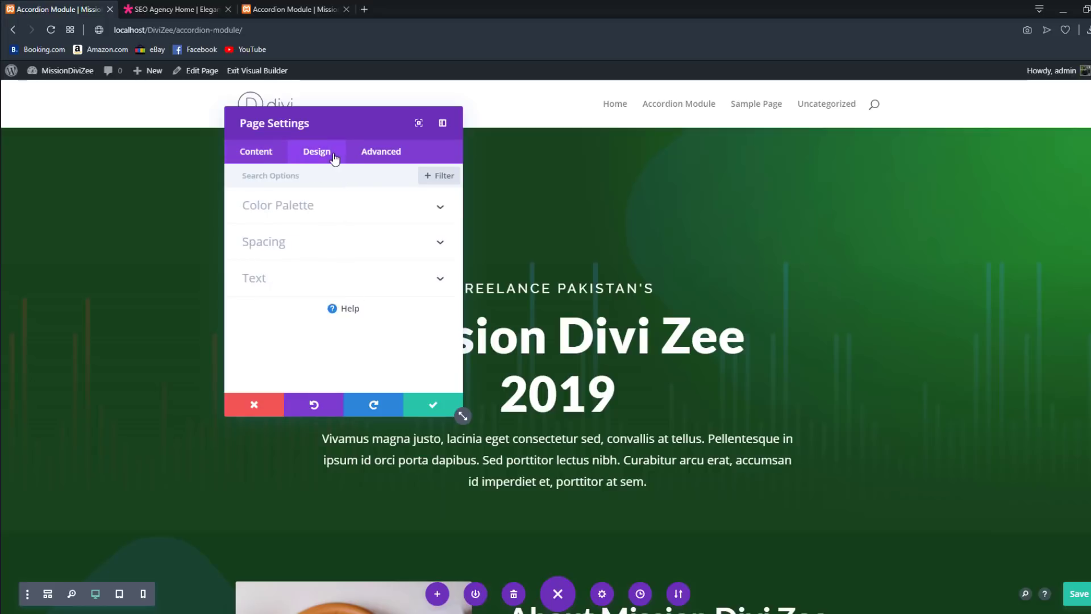
pyautogui.click(266, 220)
pyautogui.click(257, 154)
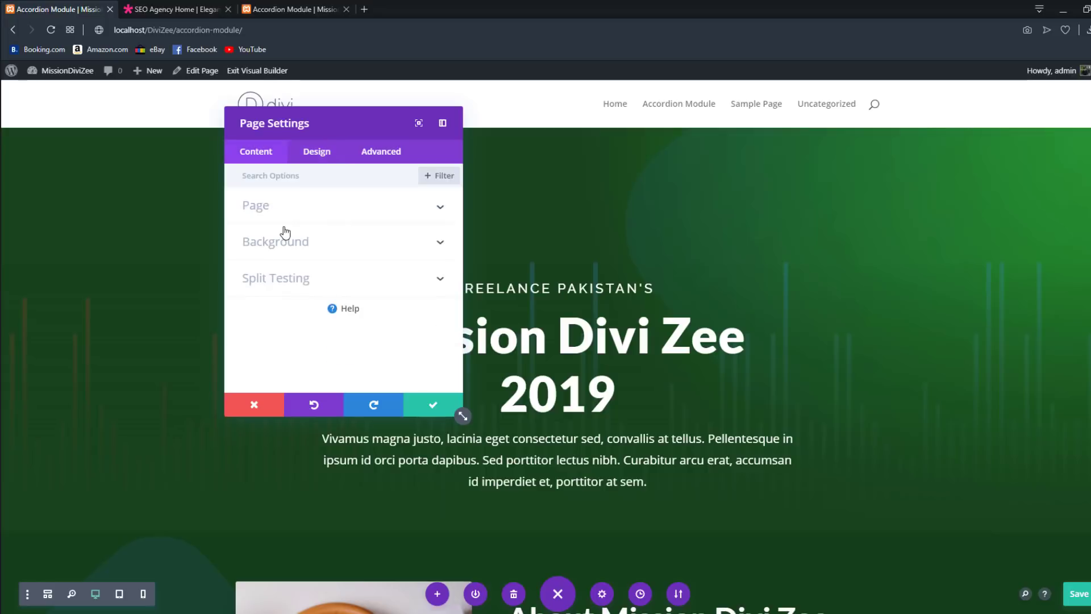
pyautogui.click(291, 248)
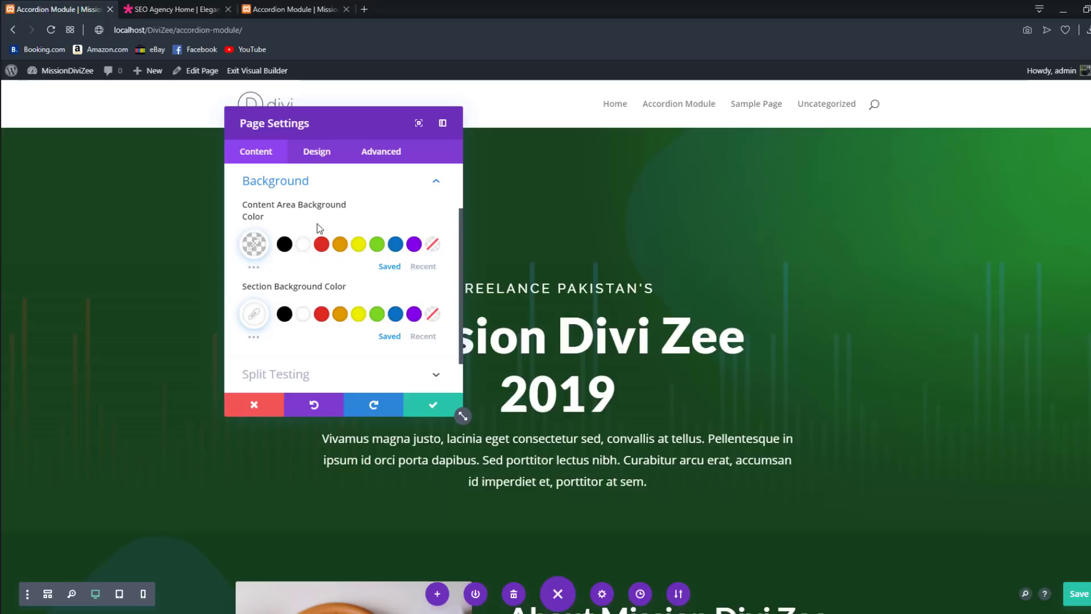
# Step: Change the third to eighth swatches of the page's color picker palette to teal, dark purple, green, red, pink and orange
pyautogui.click(323, 156)
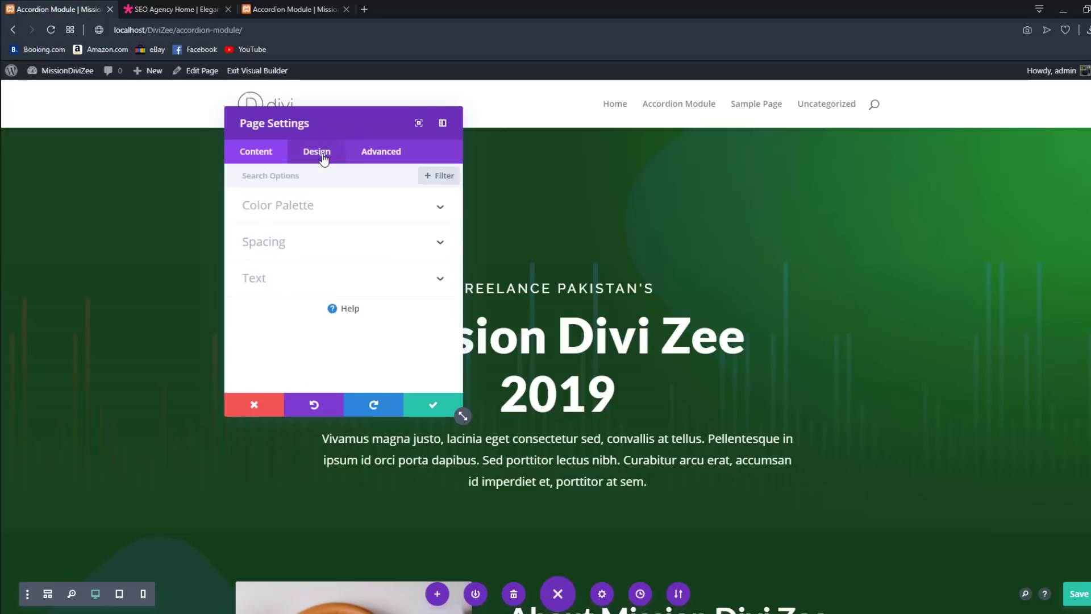
pyautogui.click(296, 211)
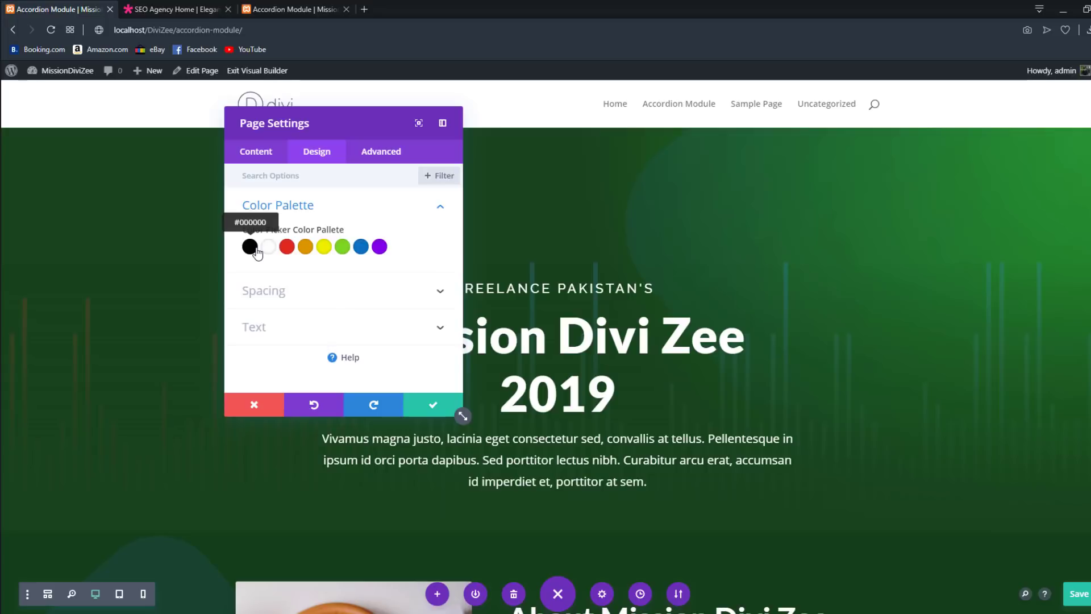
pyautogui.click(294, 247)
pyautogui.click(345, 292)
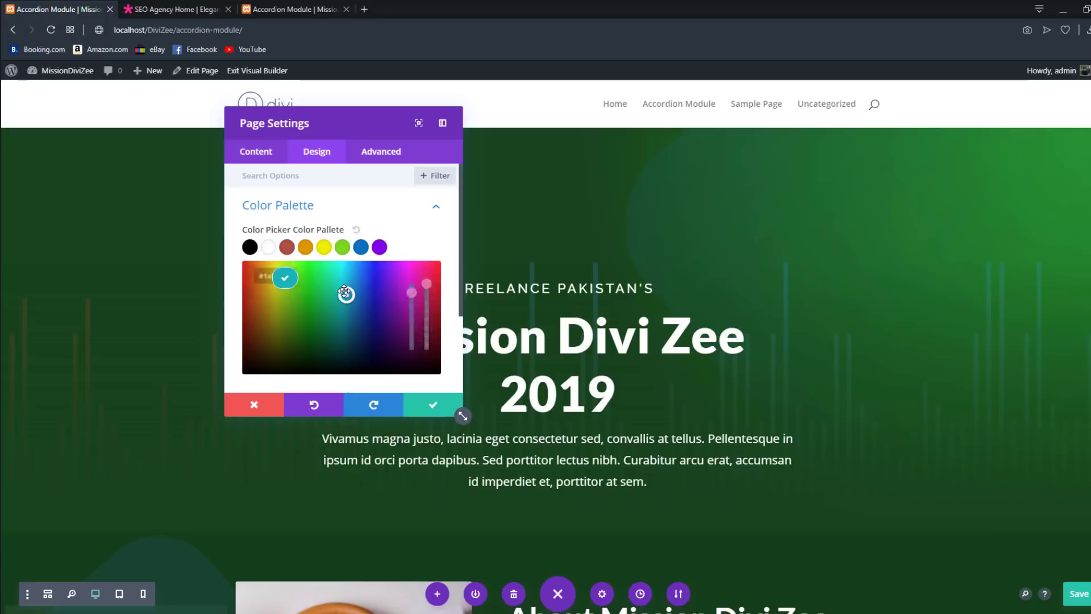
pyautogui.click(314, 253)
pyautogui.click(379, 312)
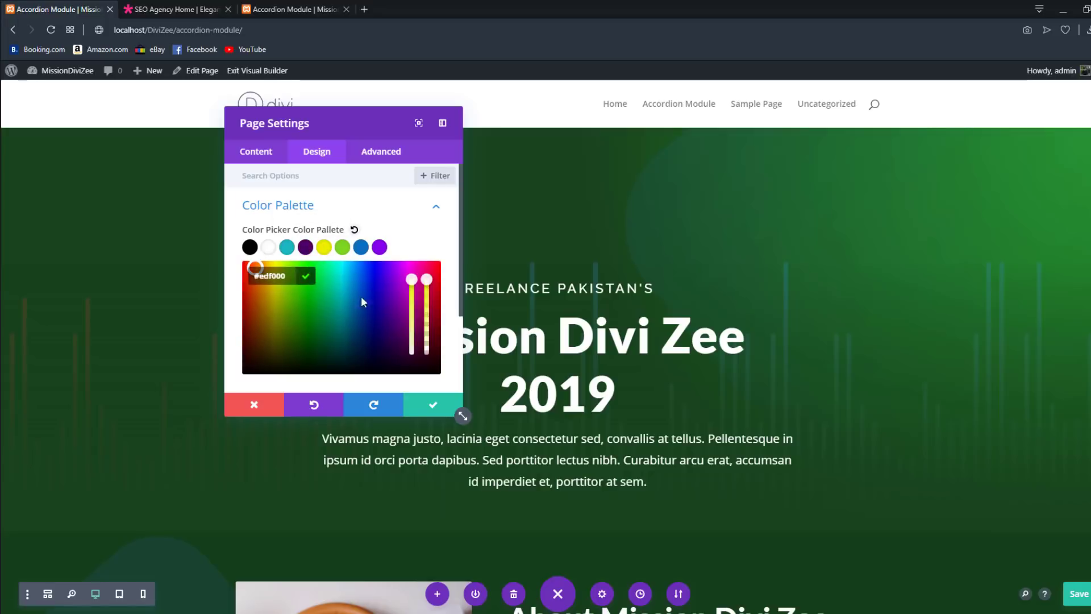
pyautogui.moveTo(305, 289); pyautogui.dragTo(207, 255)
pyautogui.click(340, 249)
pyautogui.click(364, 251)
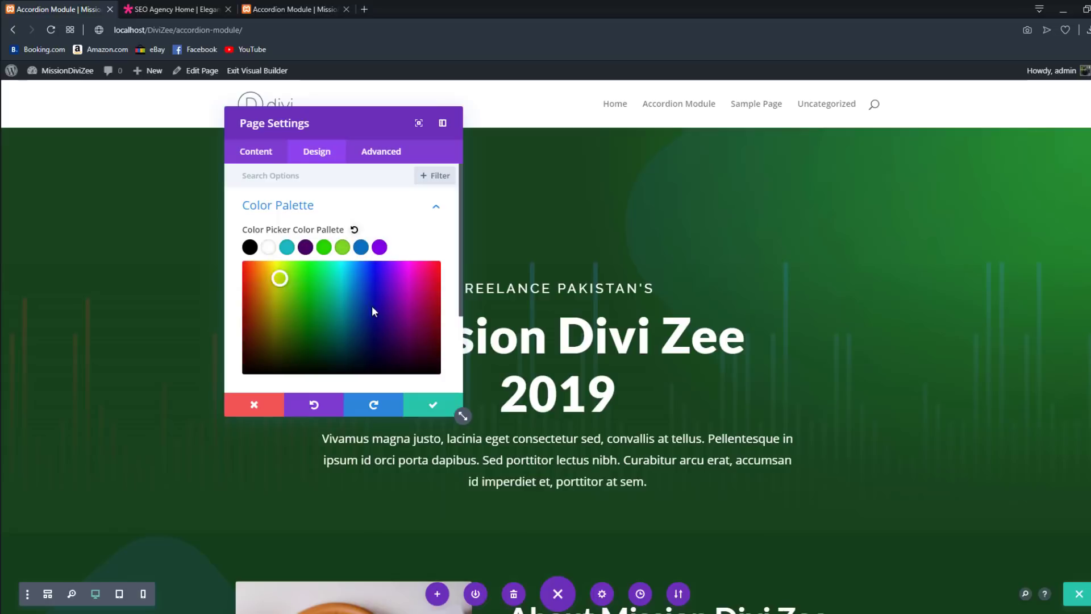
pyautogui.moveTo(424, 293); pyautogui.dragTo(425, 259)
pyautogui.click(377, 250)
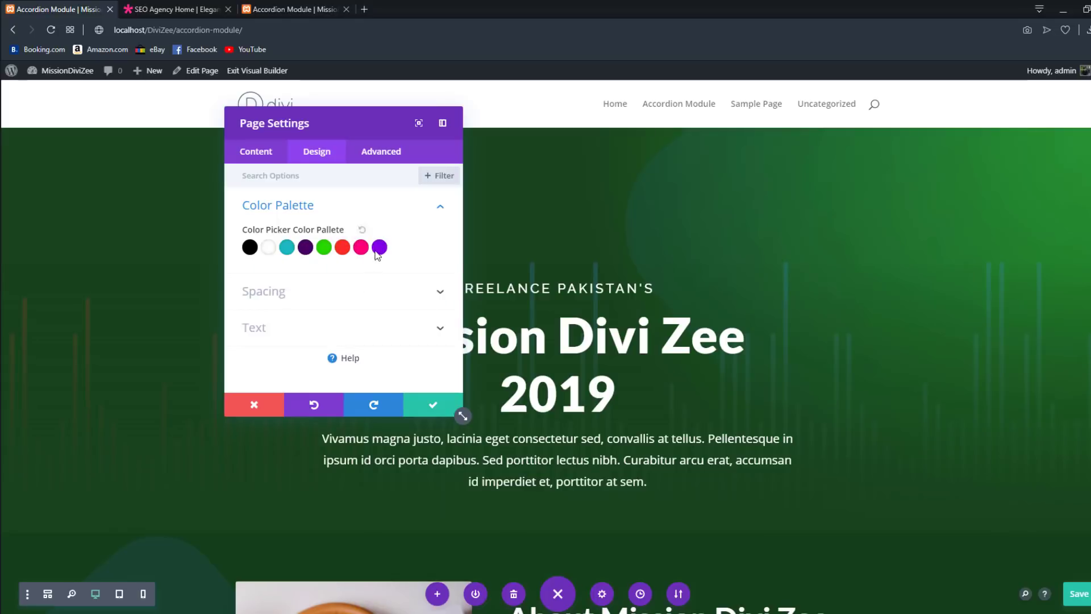
pyautogui.moveTo(365, 288); pyautogui.dragTo(261, 279)
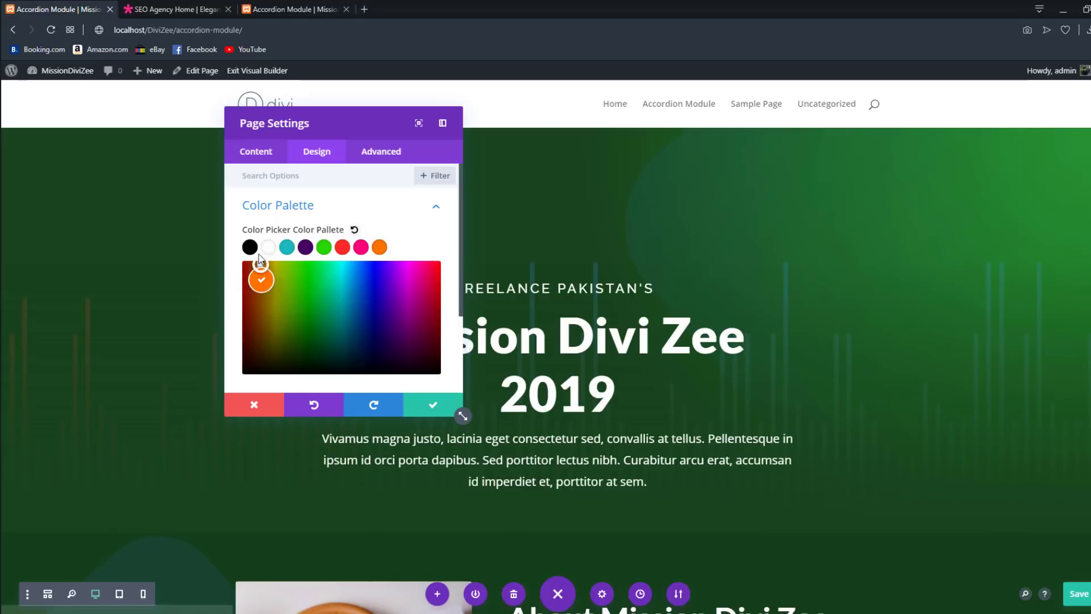
# Step: Check the customized palette in the page's Background color options, and return to the Color Palette settings
pyautogui.click(259, 154)
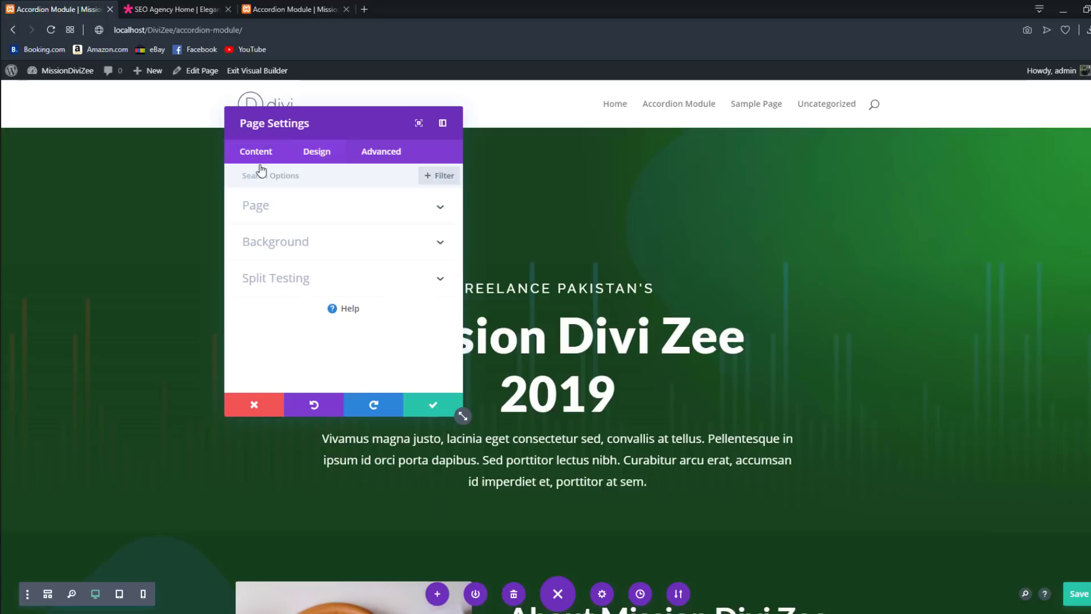
pyautogui.click(294, 243)
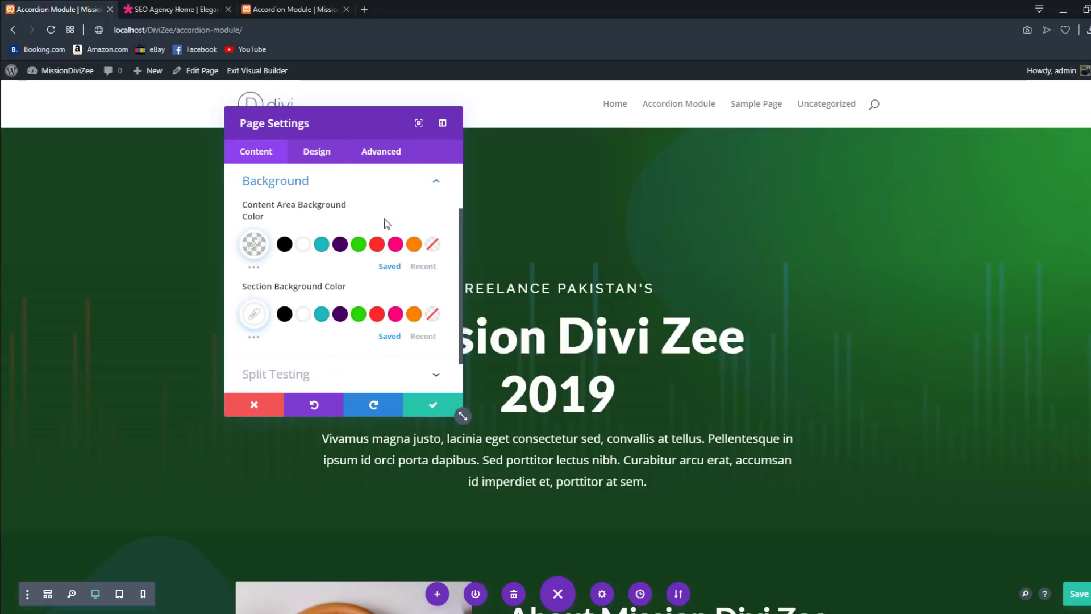
pyautogui.click(317, 155)
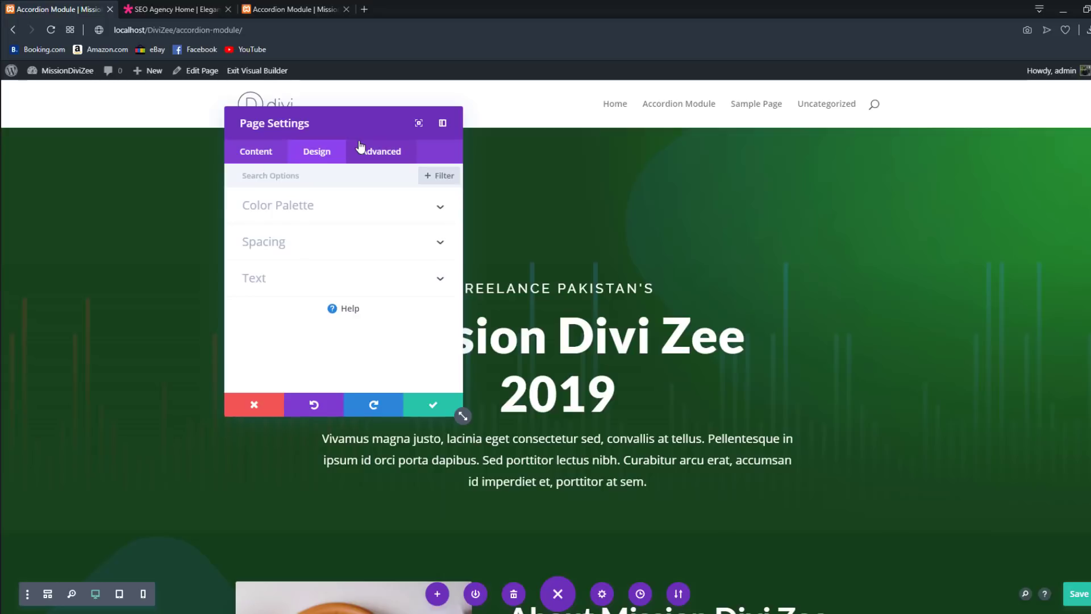
pyautogui.click(328, 213)
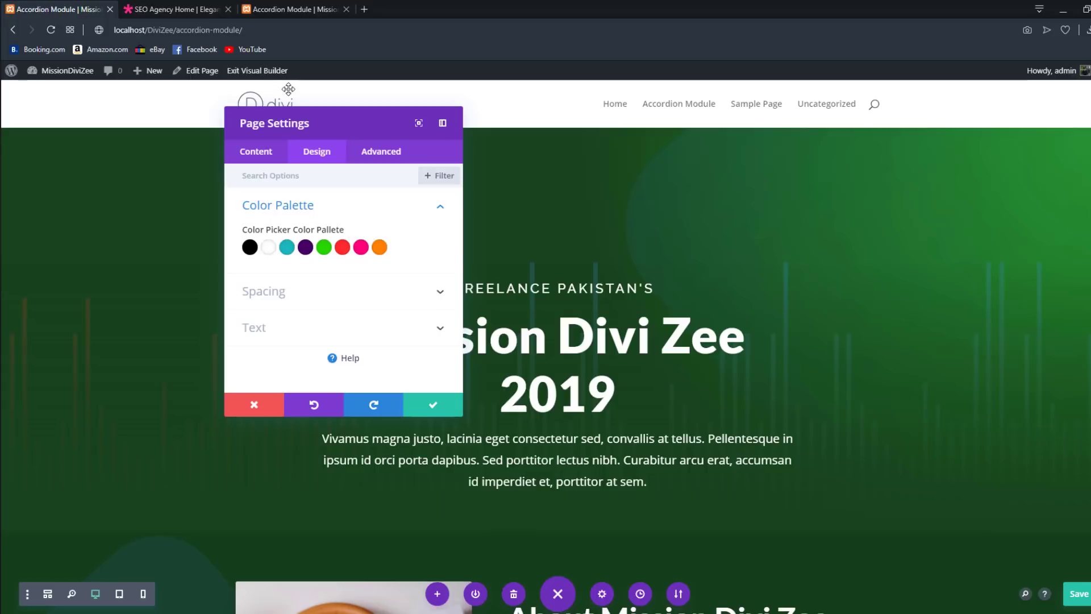
# Step: Try gutter widths of 2, 1, 3 and 4 in the page's Spacing settings, and reset the gutter width to its default
pyautogui.click(342, 305)
pyautogui.moveTo(336, 122); pyautogui.dragTo(733, 137)
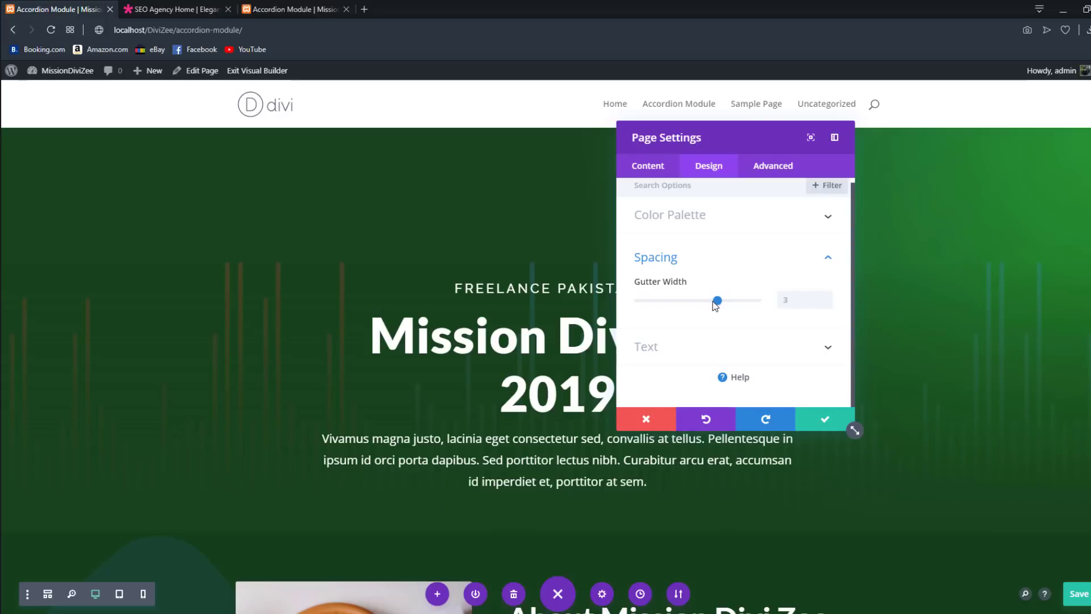
pyautogui.click(687, 301)
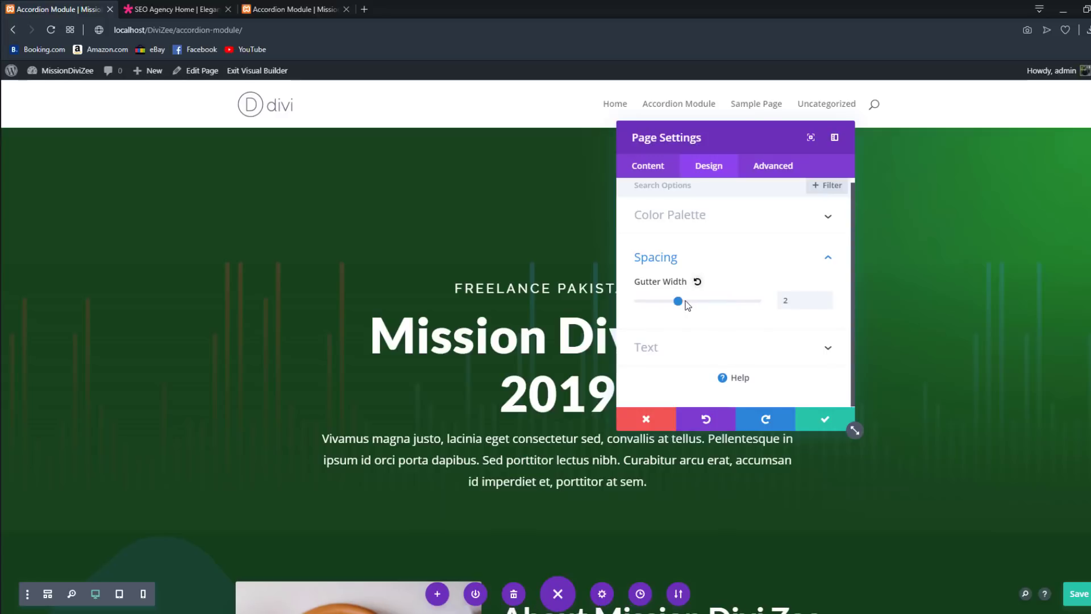
pyautogui.scroll(-3, 873, 373)
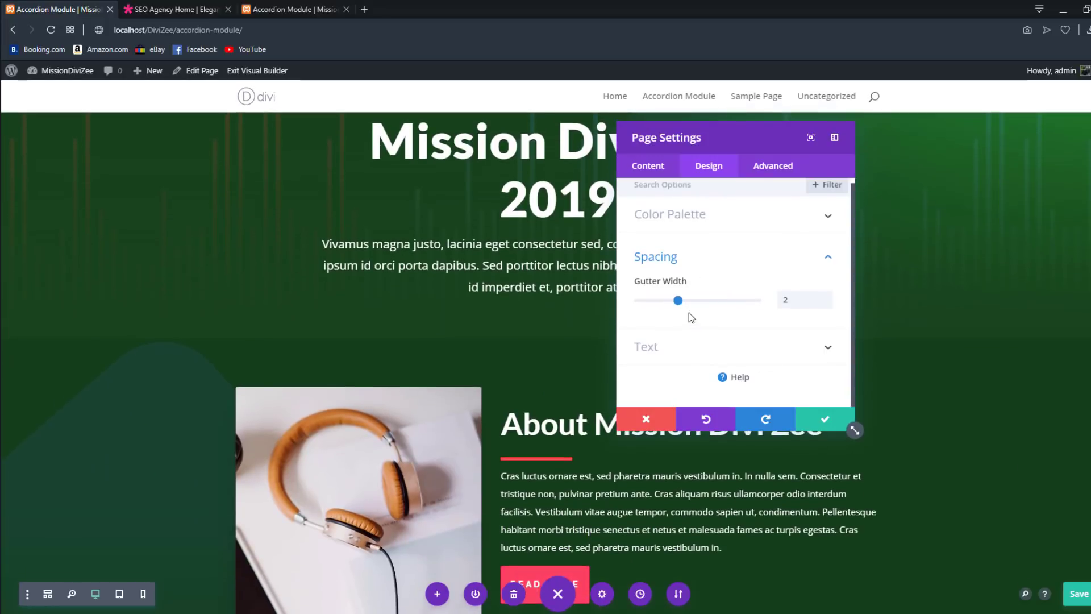
pyautogui.click(658, 302)
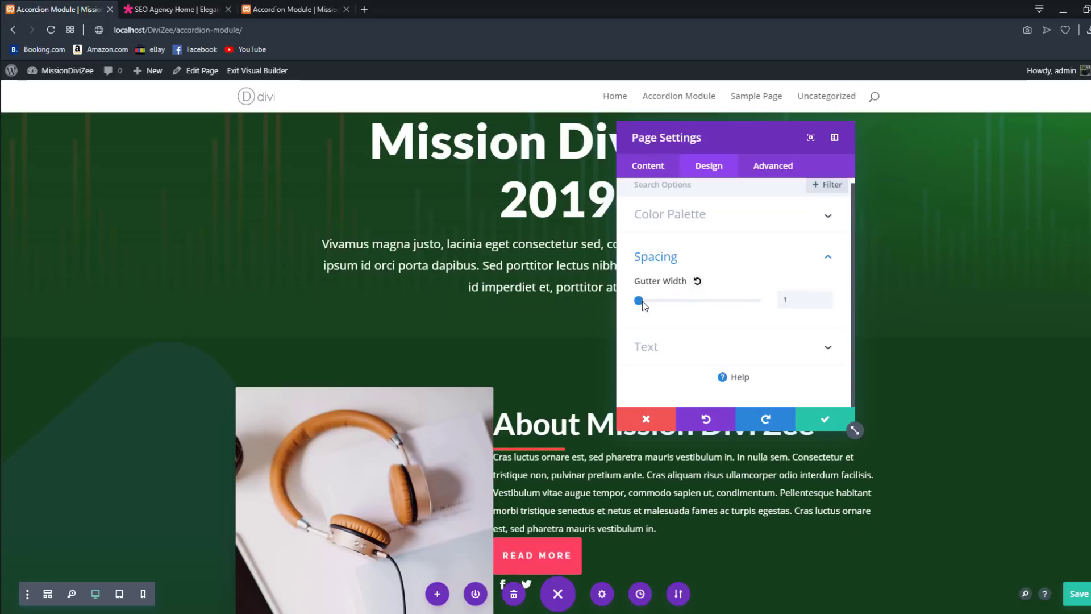
pyautogui.moveTo(652, 302); pyautogui.dragTo(725, 298)
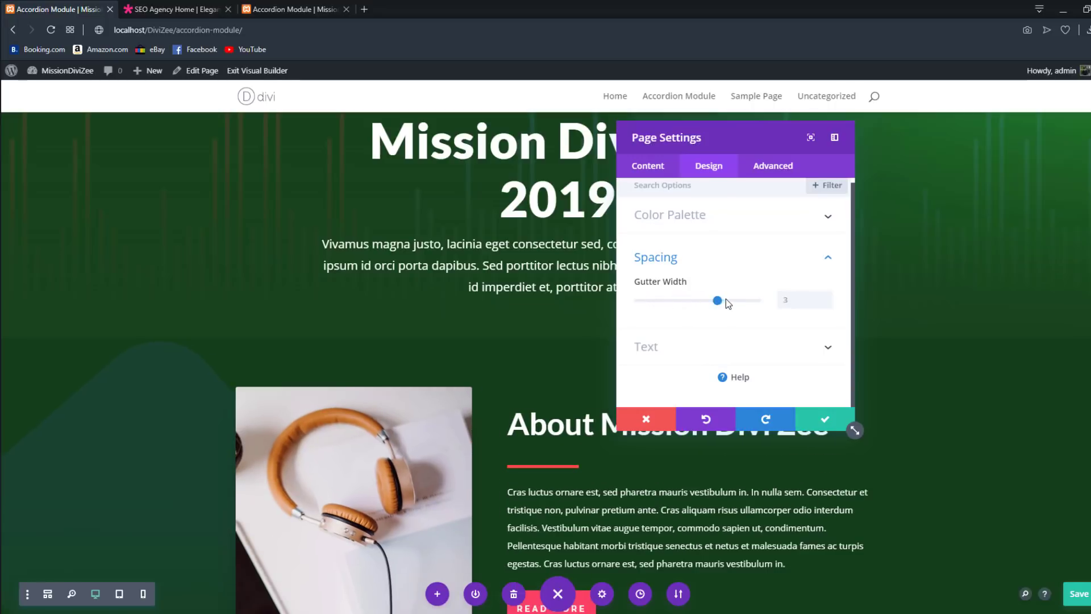
pyautogui.click(755, 305)
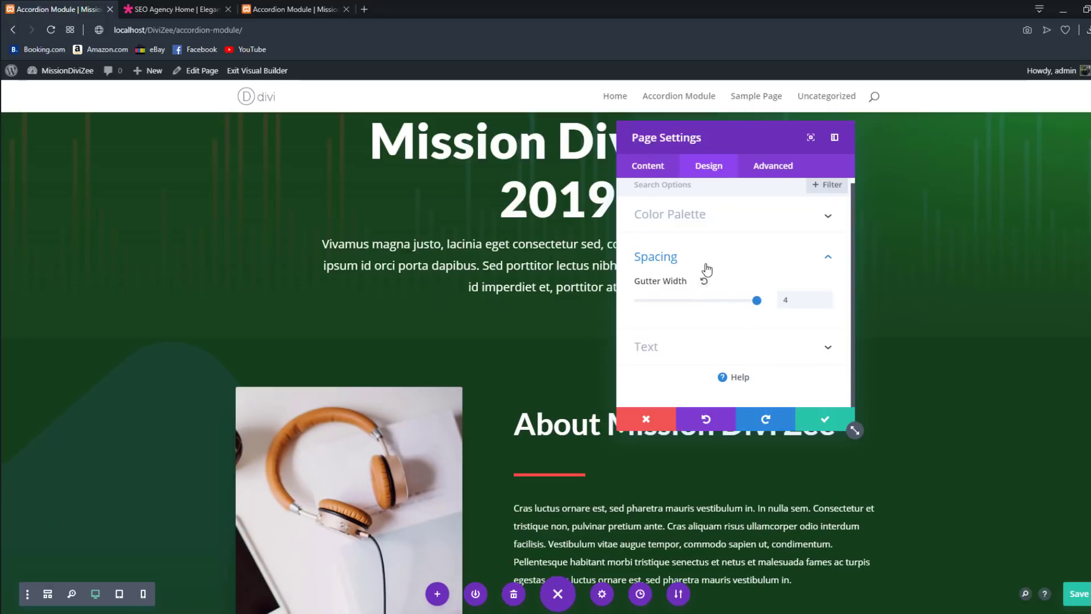
pyautogui.click(697, 282)
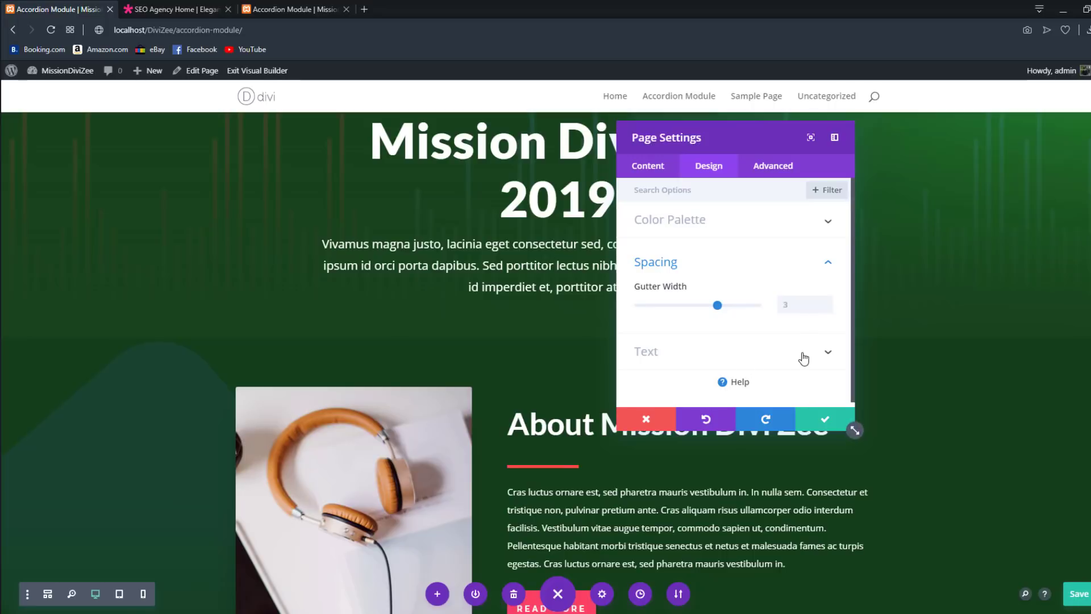
# Step: Set the page's dark text color to the palette's green, and save the page settings
pyautogui.click(738, 355)
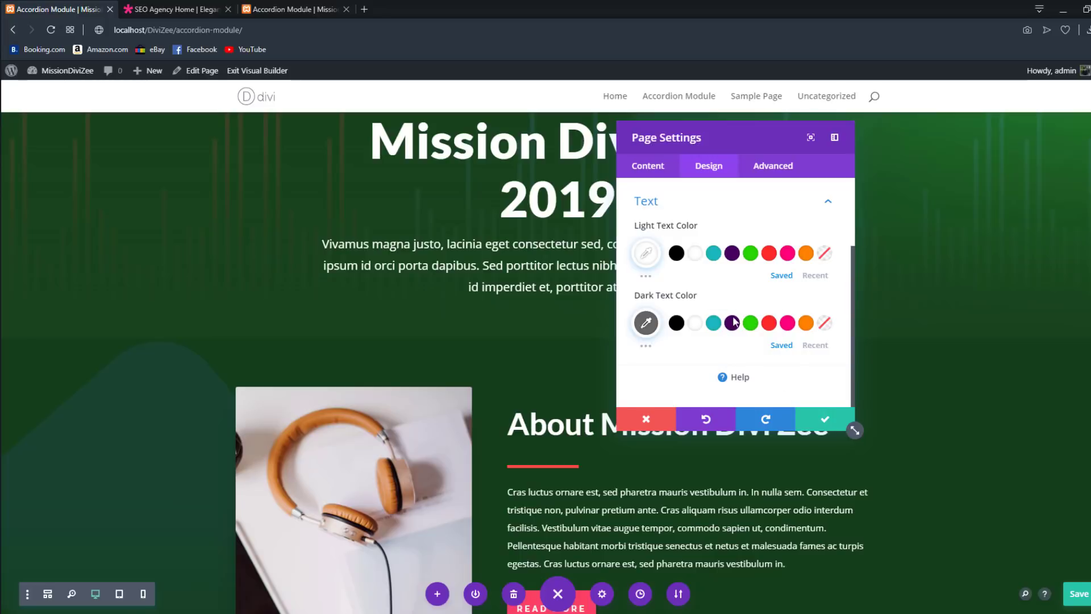
pyautogui.click(750, 322)
pyautogui.click(825, 419)
# Step: Add a section with a one-column row and a Text module below the page's email signup section
pyautogui.scroll(-9, 554, 526)
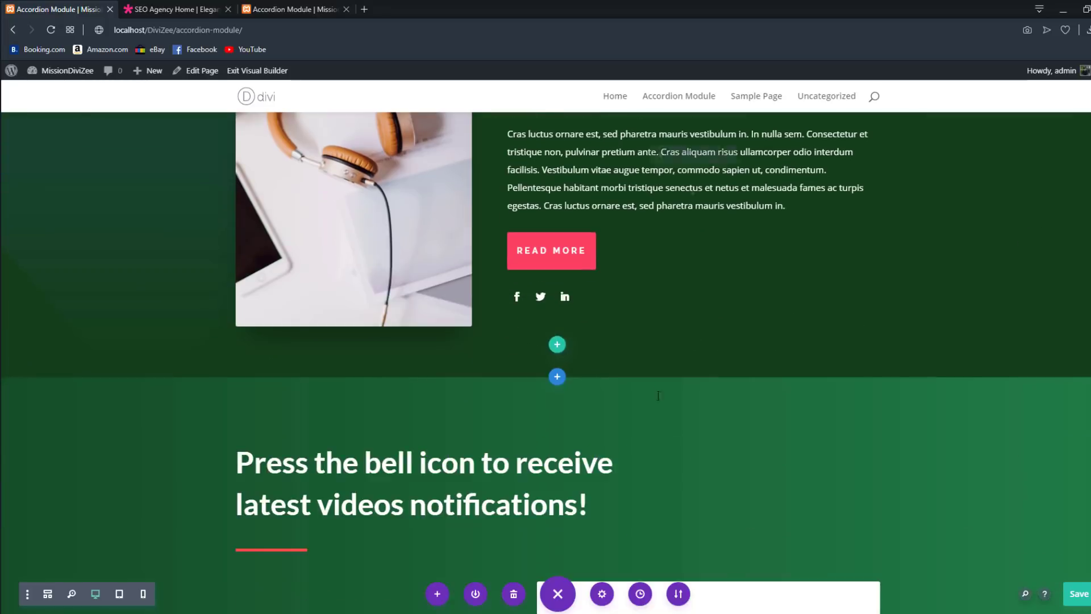
pyautogui.click(557, 562)
pyautogui.click(487, 521)
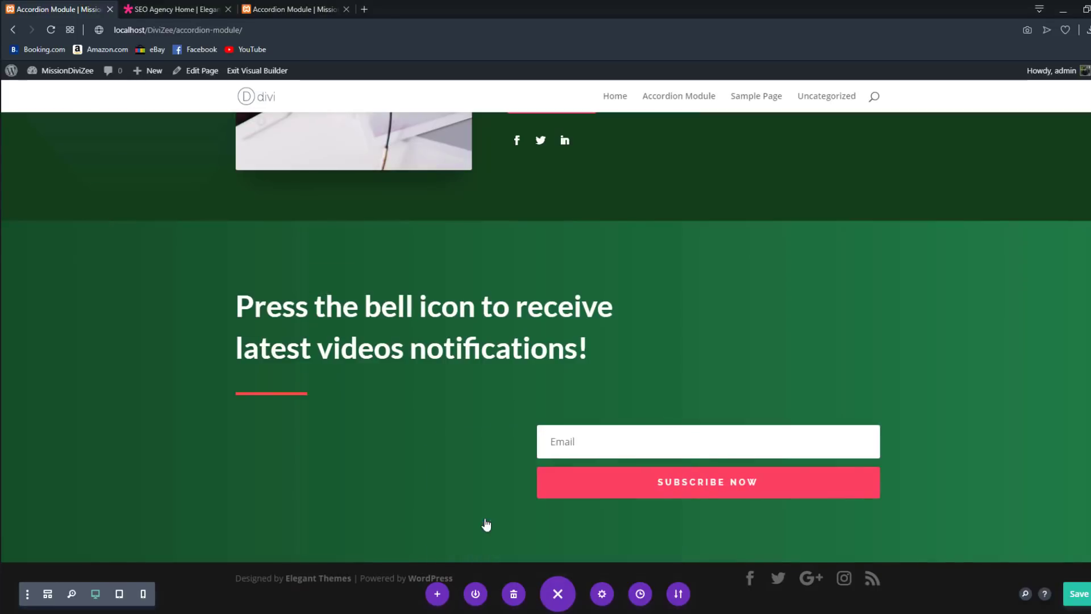
pyautogui.click(494, 390)
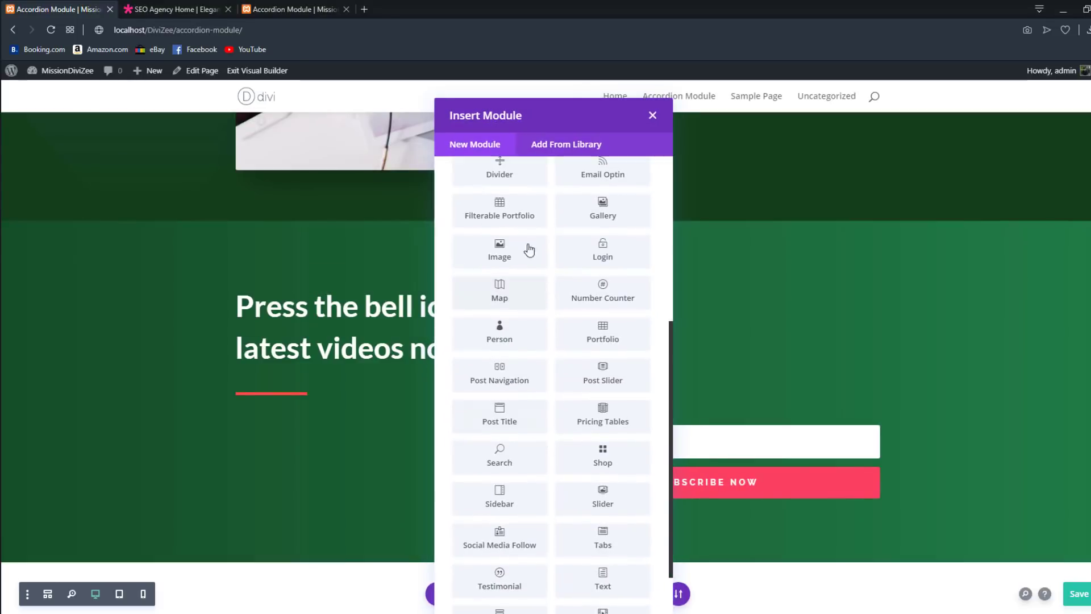
pyautogui.write('tex')
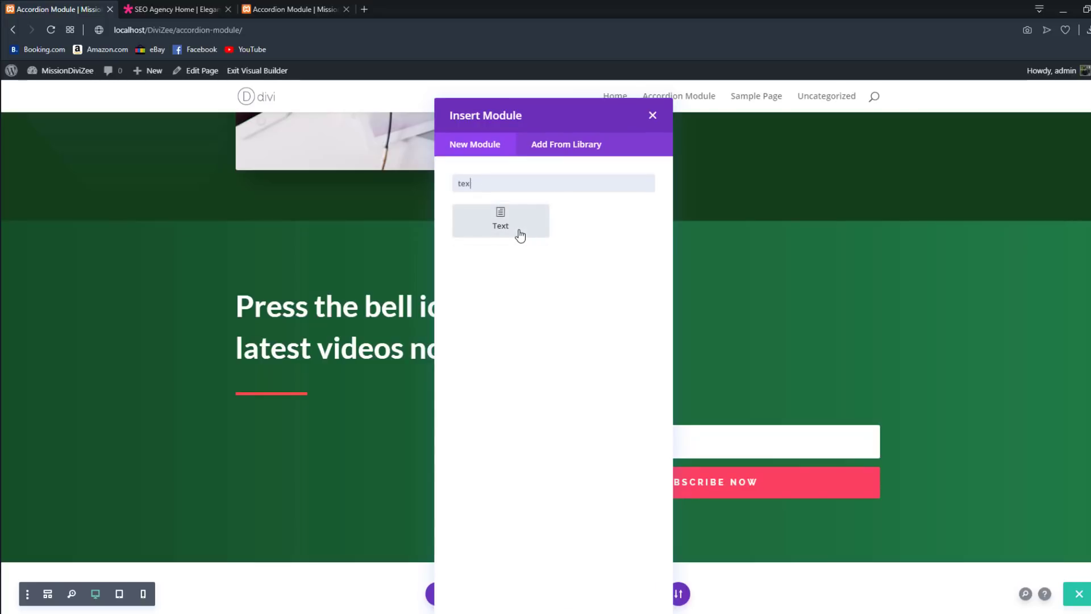
pyautogui.click(519, 235)
pyautogui.scroll(-2, 483, 375)
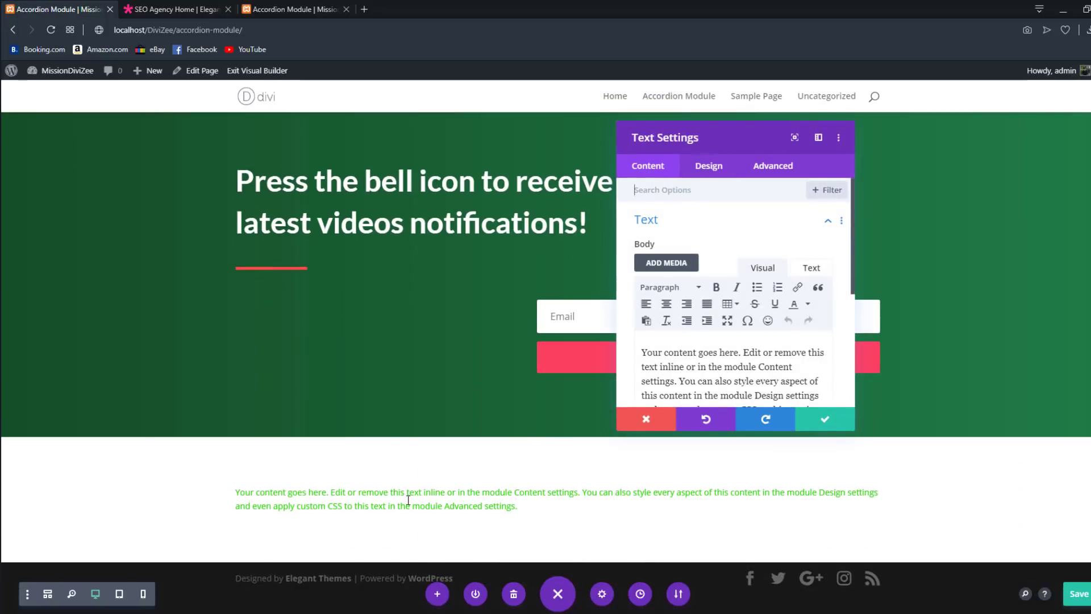
# Step: Set the new text module's text color to Light, and move it above the heading in the green signup section
pyautogui.click(708, 166)
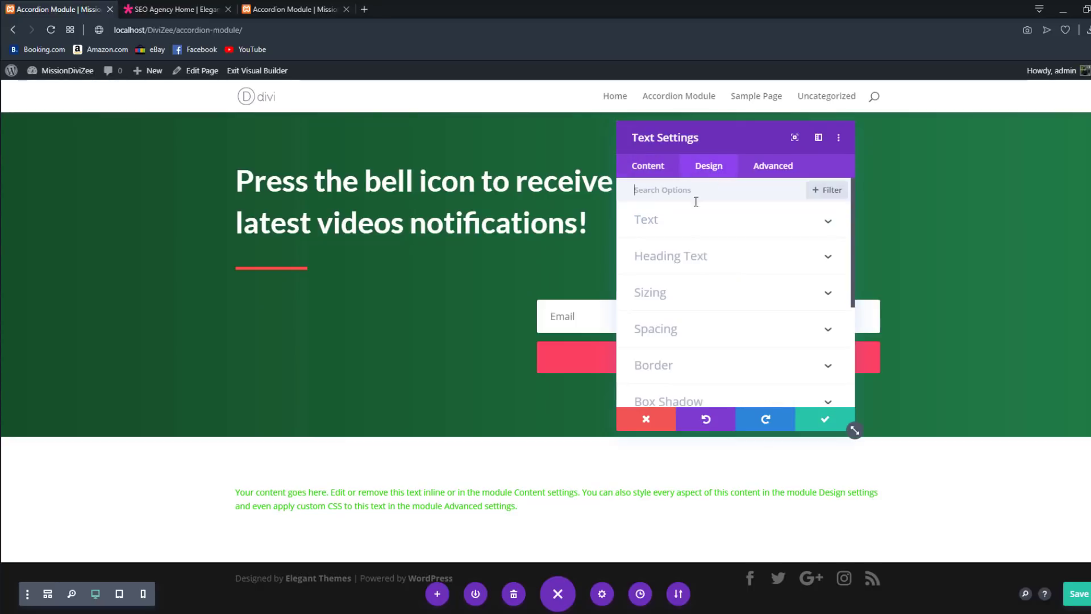
pyautogui.click(654, 234)
pyautogui.scroll(-3, 676, 267)
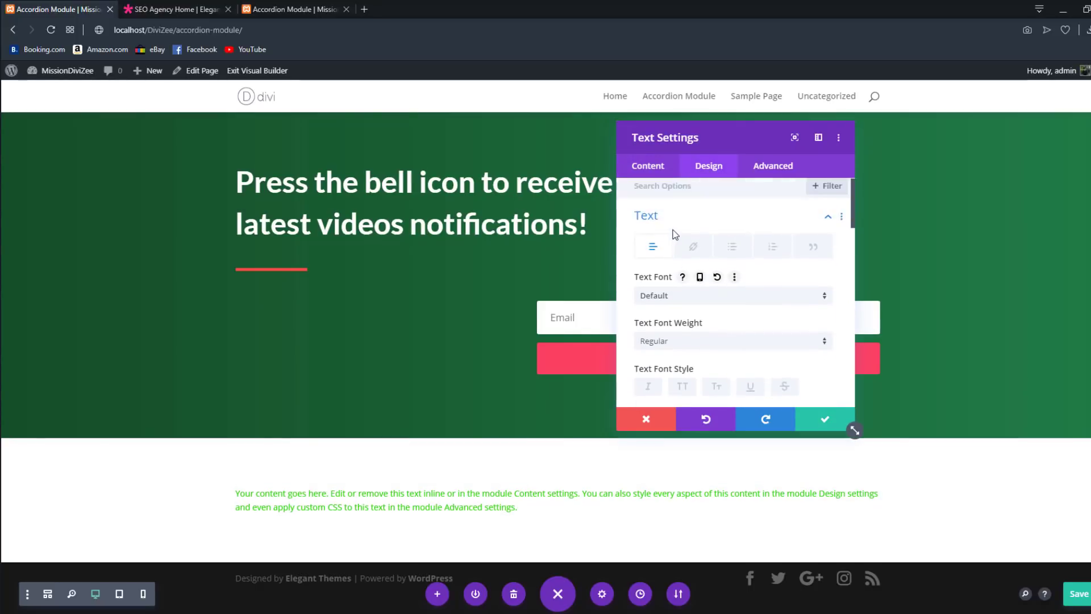
pyautogui.scroll(-2, 689, 281)
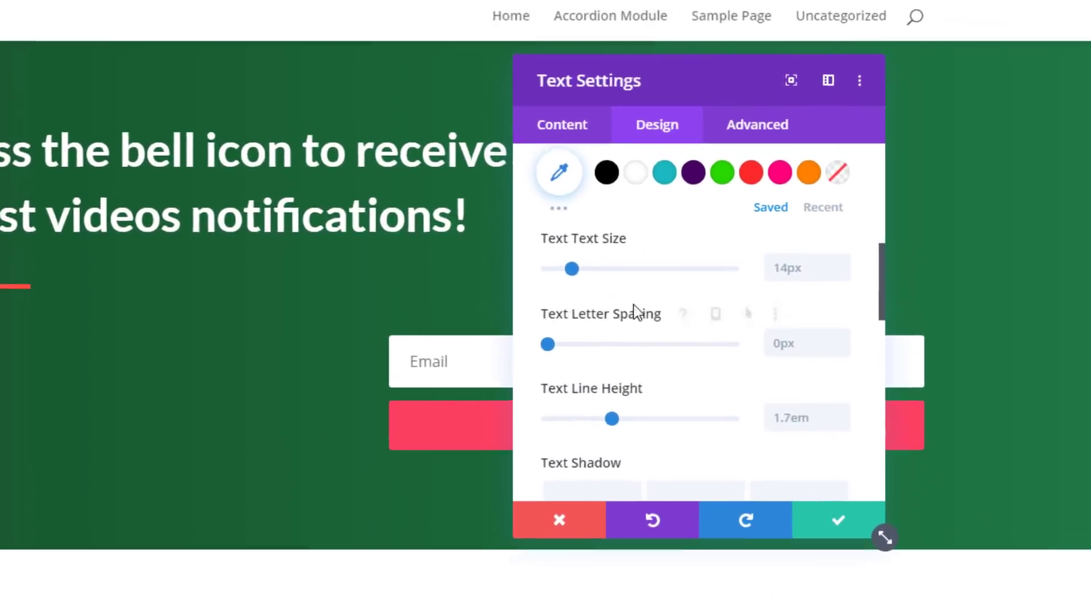
pyautogui.scroll(-1, 696, 287)
pyautogui.scroll(-4, 611, 315)
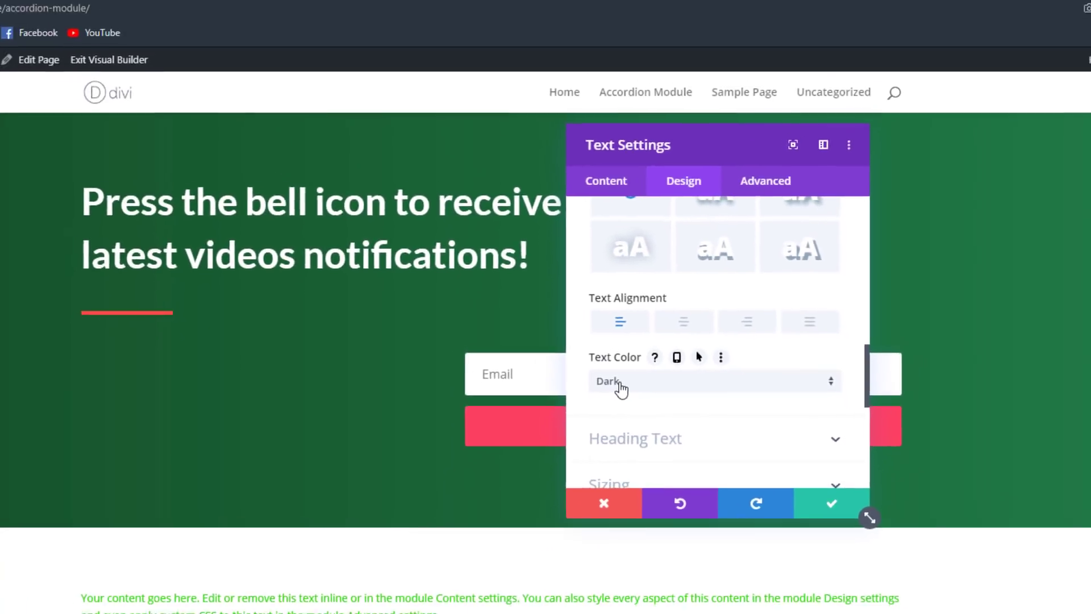
pyautogui.click(621, 386)
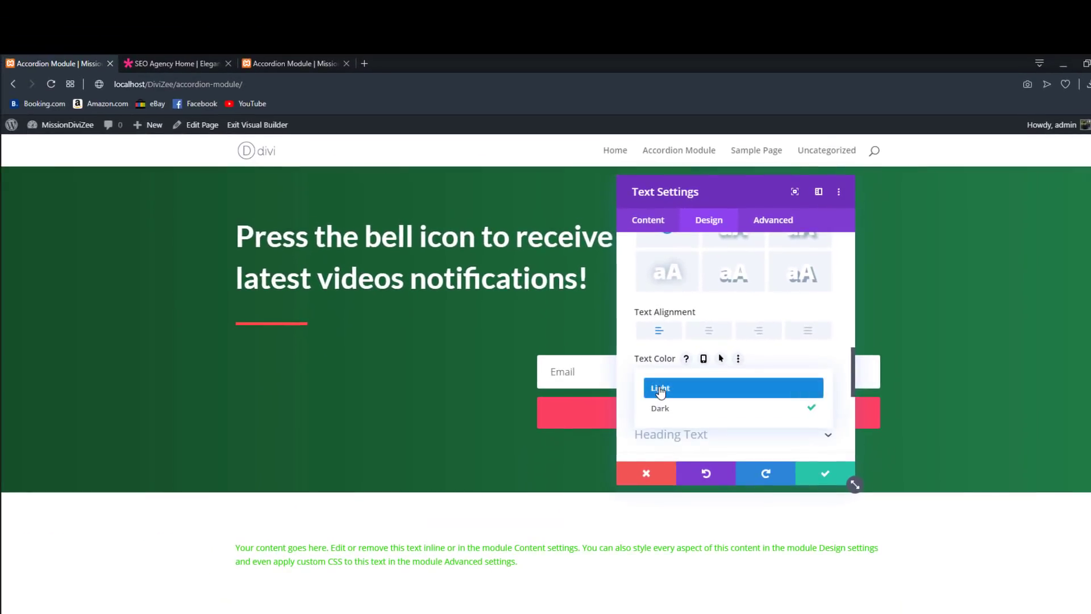
pyautogui.click(659, 389)
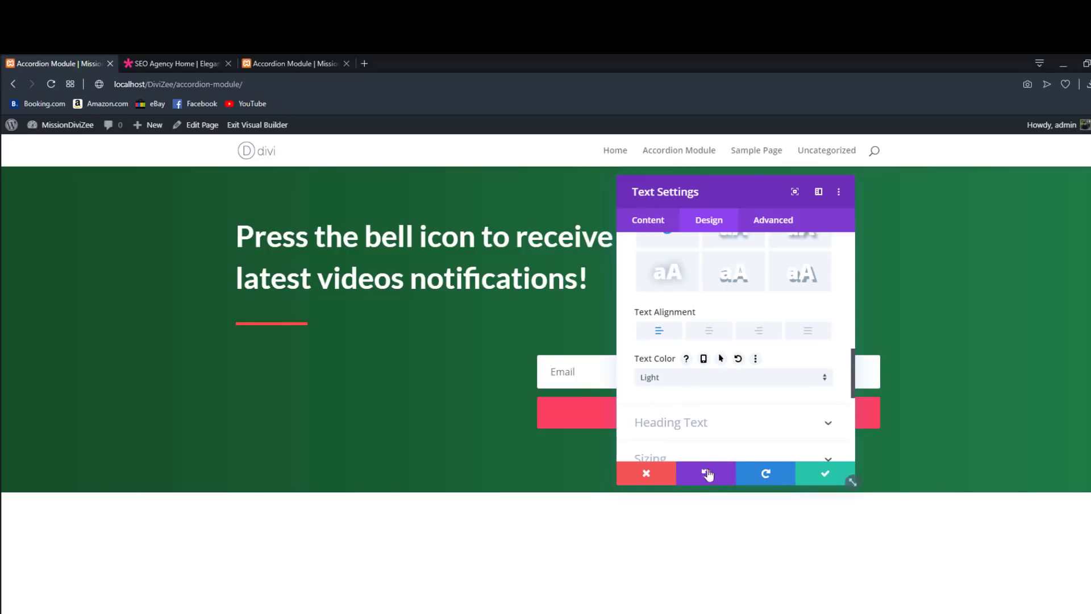
pyautogui.click(825, 473)
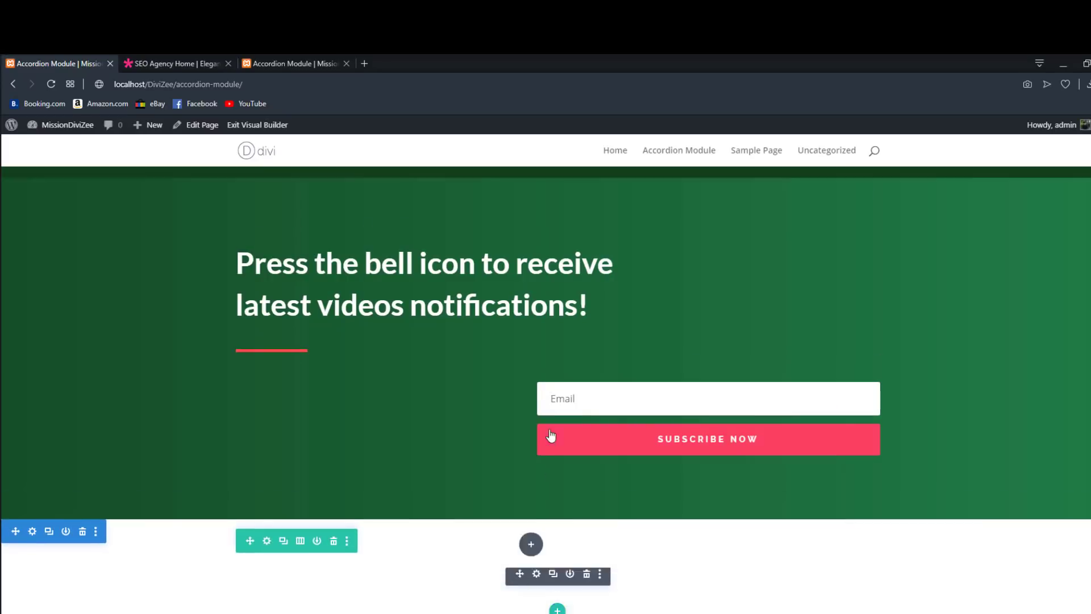
pyautogui.moveTo(563, 485); pyautogui.dragTo(545, 251)
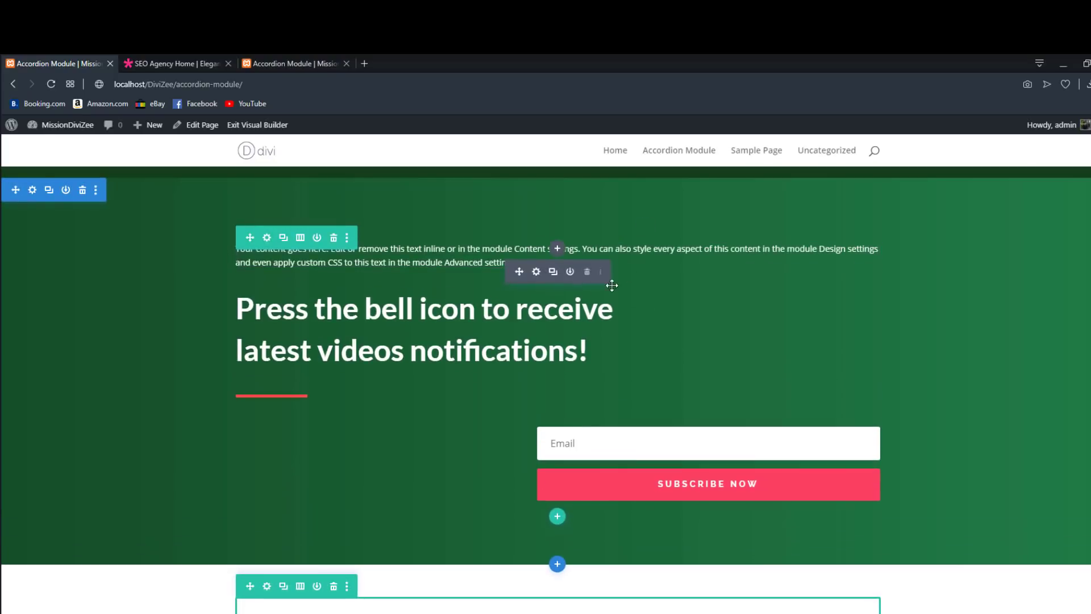
# Step: Delete the row in the green signup section and the empty white section below it
pyautogui.click(336, 217)
pyautogui.click(82, 503)
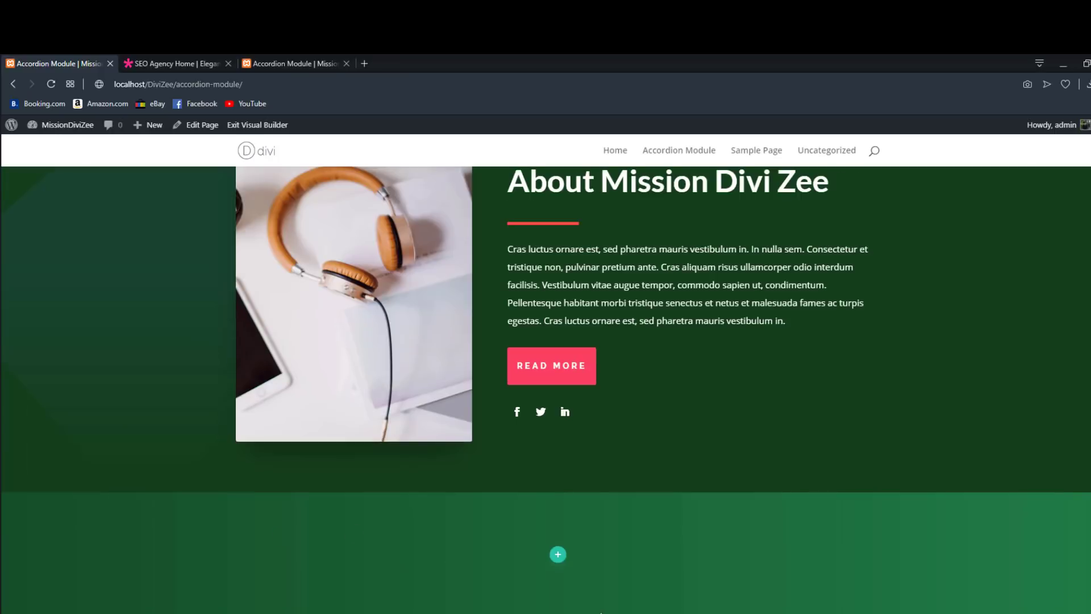
# Step: Reset the page's dark text color to its default in the Page Settings
pyautogui.press('o')
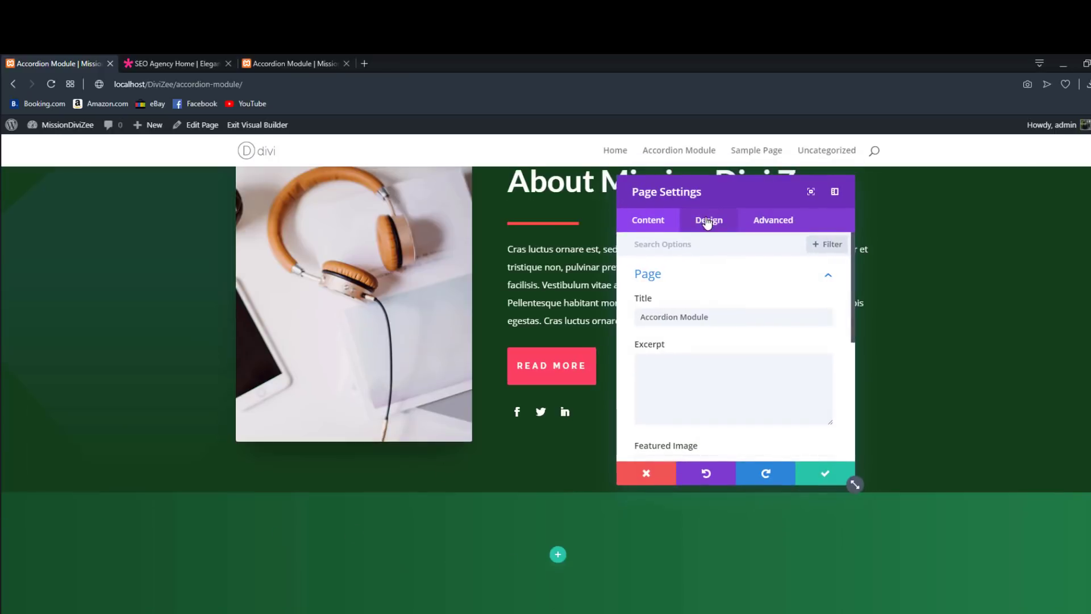
pyautogui.click(708, 220)
pyautogui.click(642, 345)
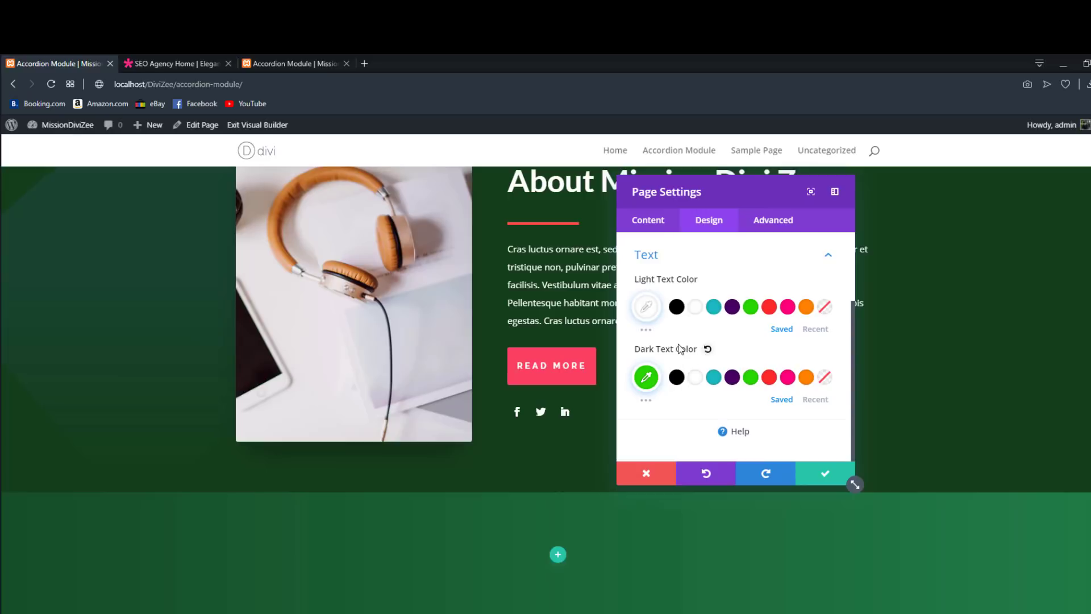
pyautogui.click(707, 351)
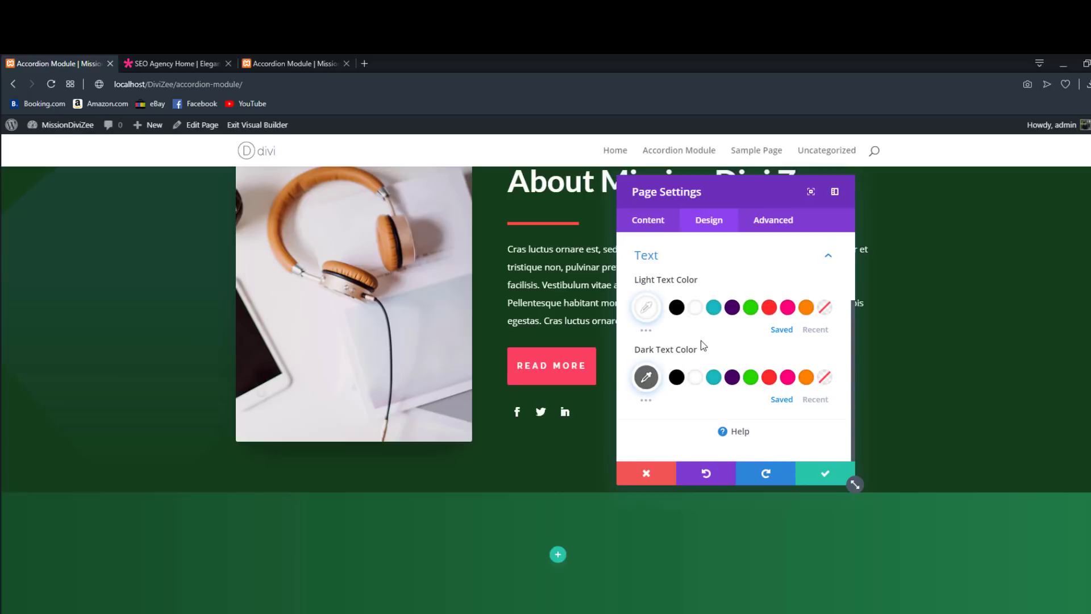
# Step: View the page's advanced settings for Custom CSS, Performance and Visibility
pyautogui.click(778, 221)
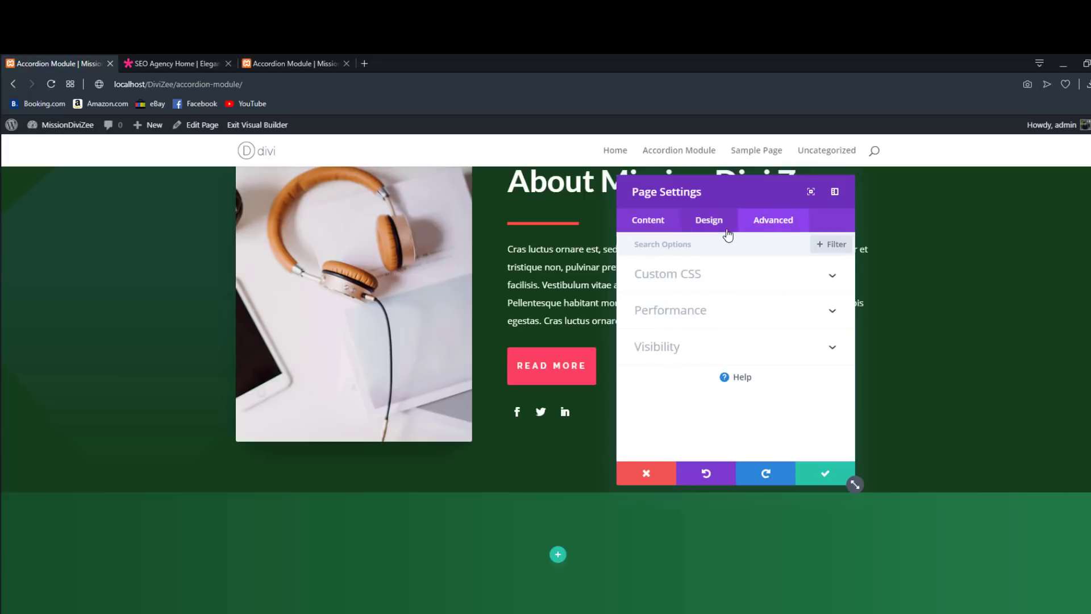
pyautogui.click(689, 283)
pyautogui.click(671, 336)
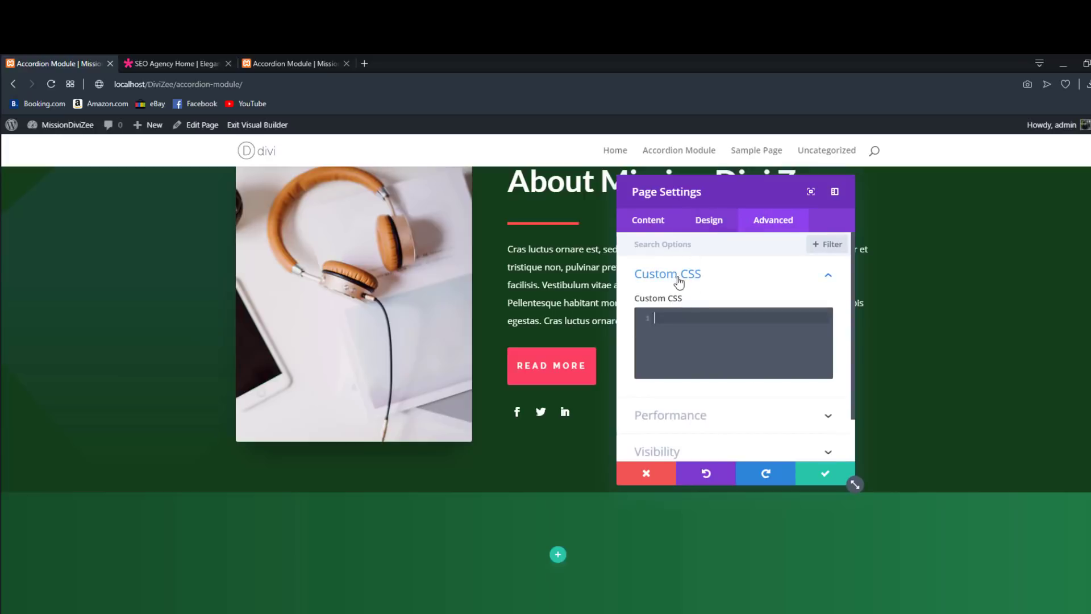
pyautogui.scroll(-1, 710, 268)
pyautogui.click(685, 362)
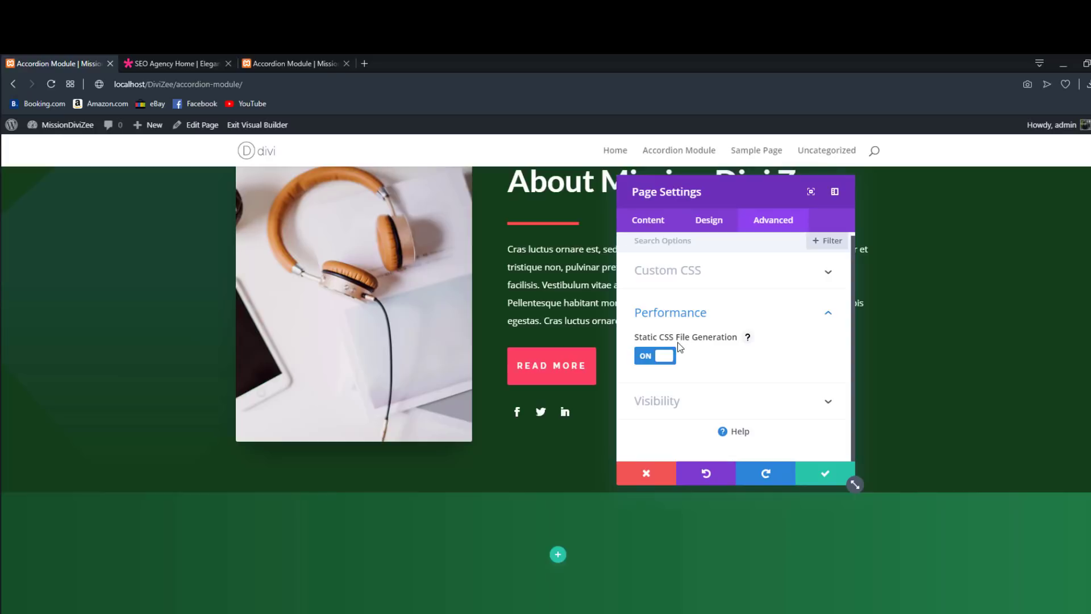
pyautogui.click(675, 402)
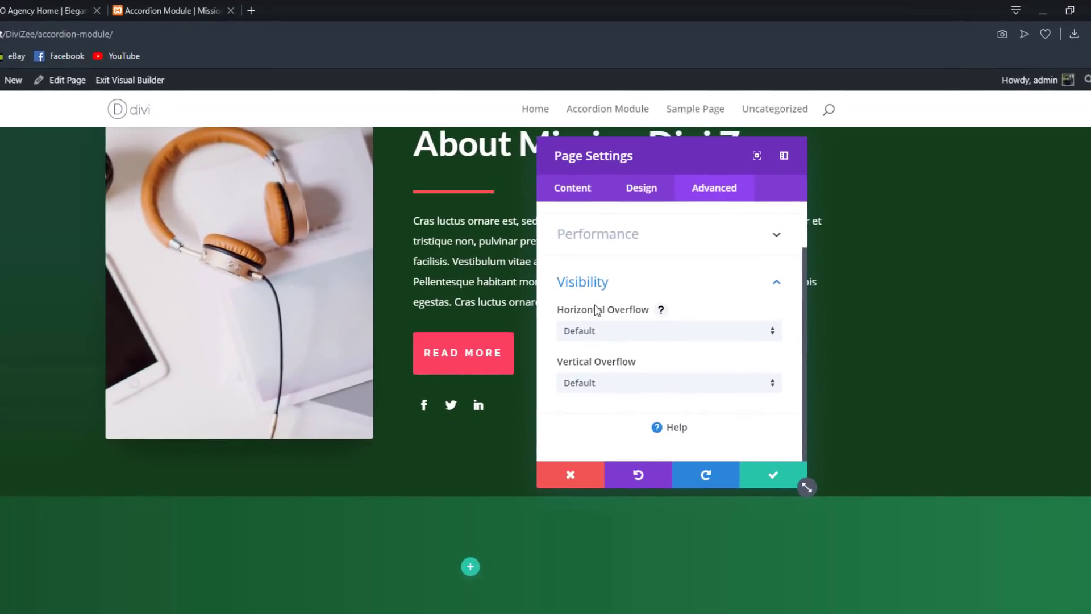
# Step: Try Visible, Scroll, Hidden and Auto for the page's horizontal overflow, restore Default, and save the page settings
pyautogui.click(648, 338)
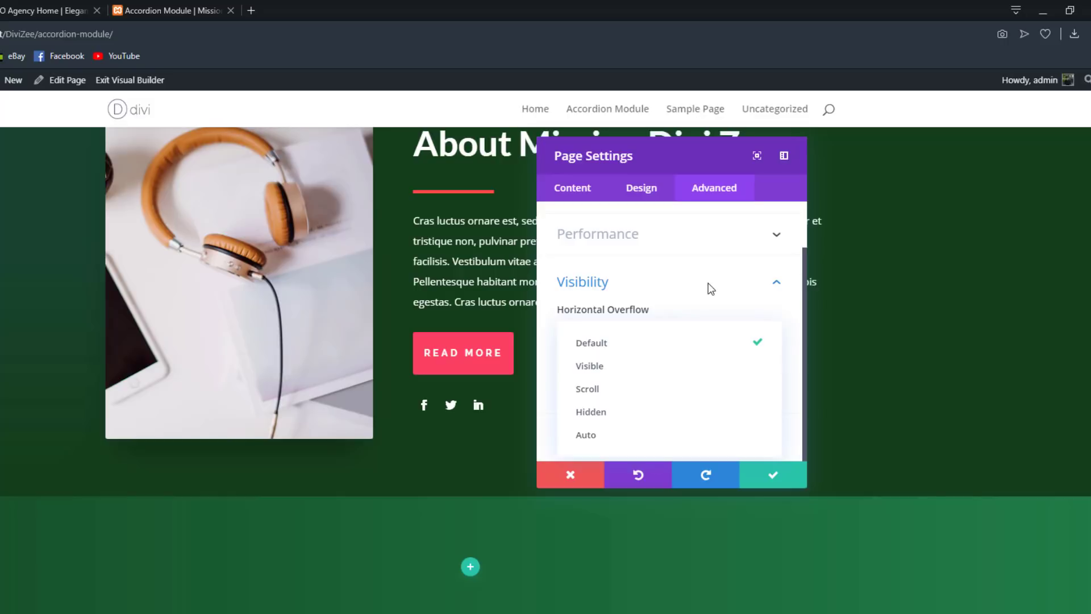
pyautogui.click(609, 366)
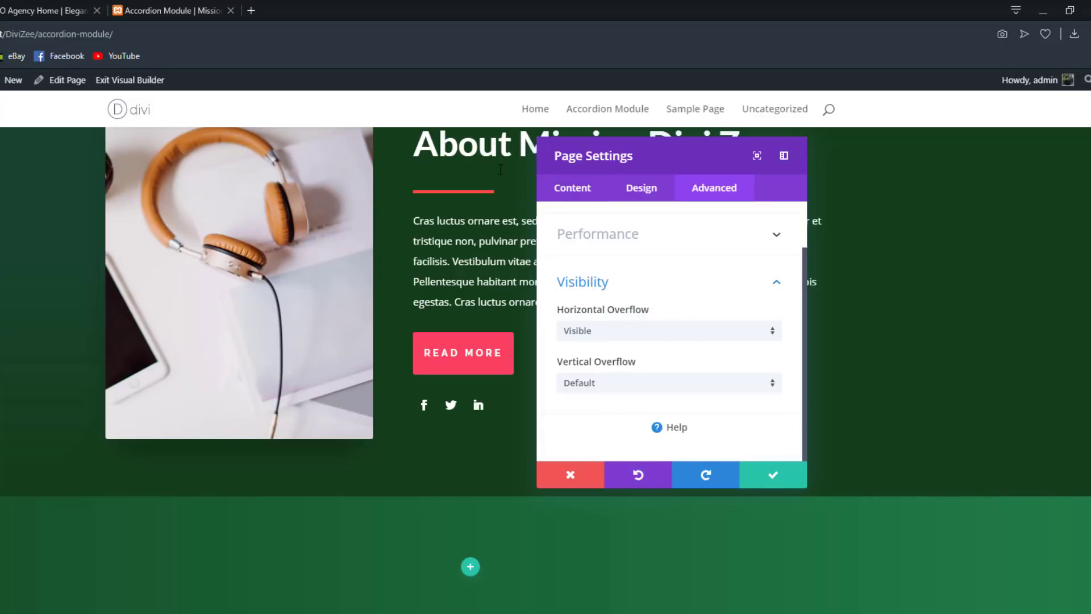
pyautogui.click(600, 343)
pyautogui.click(592, 387)
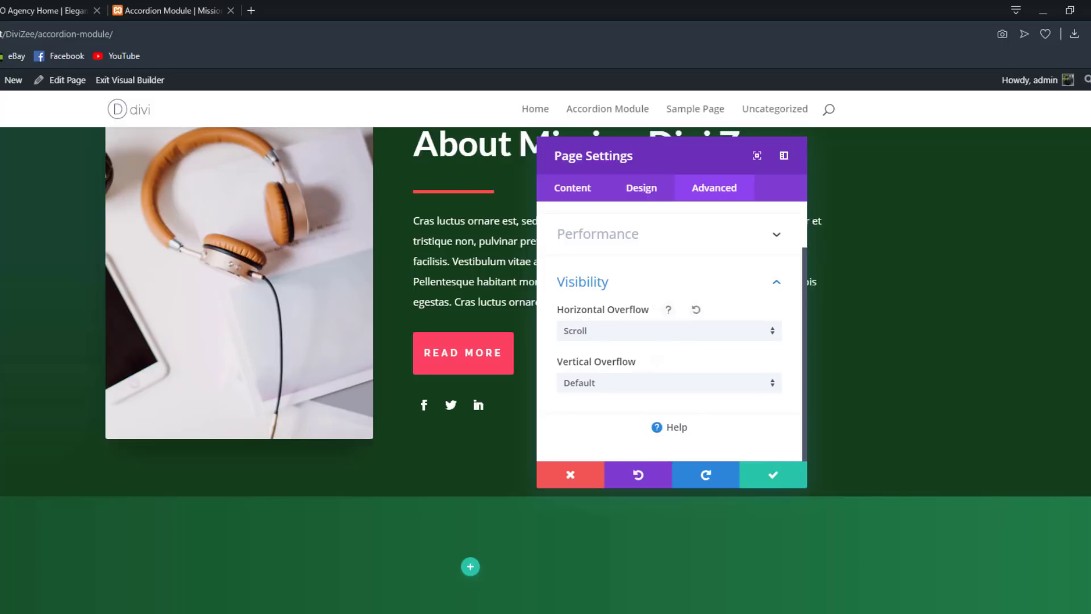
pyautogui.click(600, 331)
pyautogui.click(580, 411)
pyautogui.click(595, 334)
pyautogui.click(581, 438)
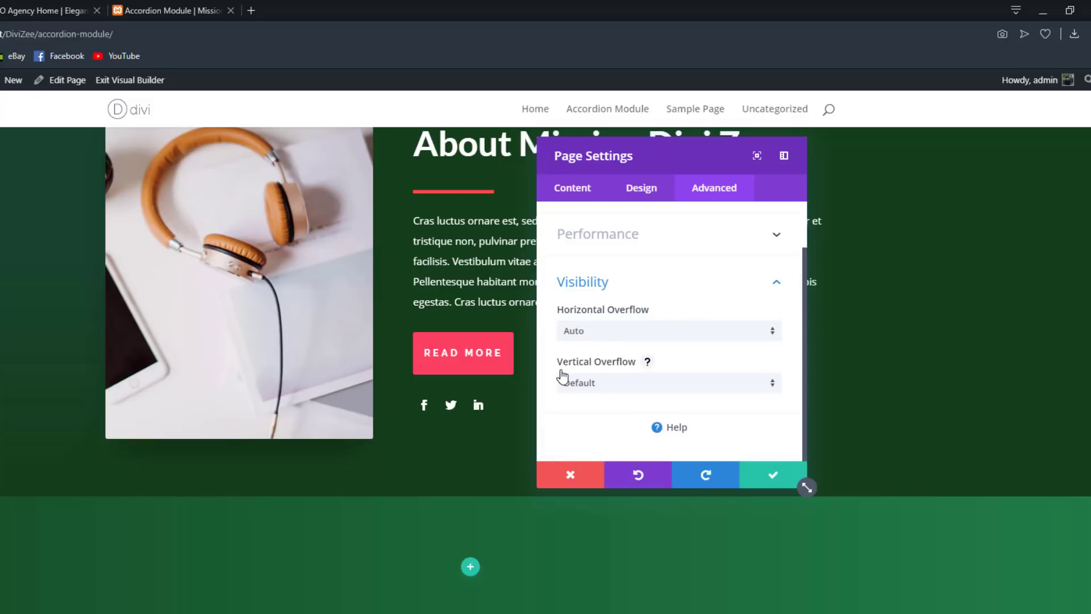
pyautogui.click(607, 339)
pyautogui.click(606, 344)
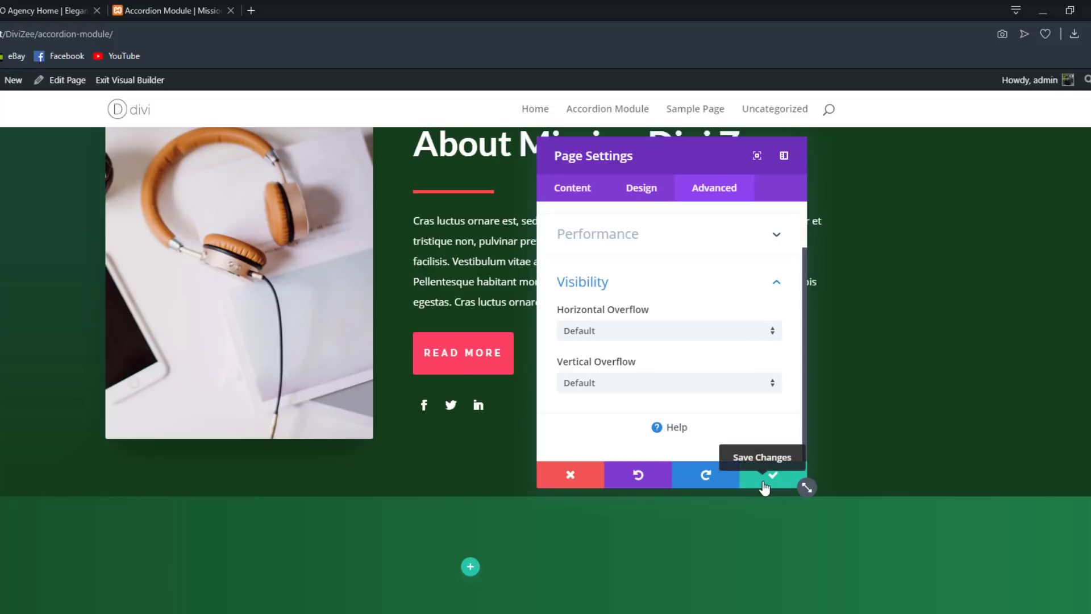
pyautogui.click(765, 483)
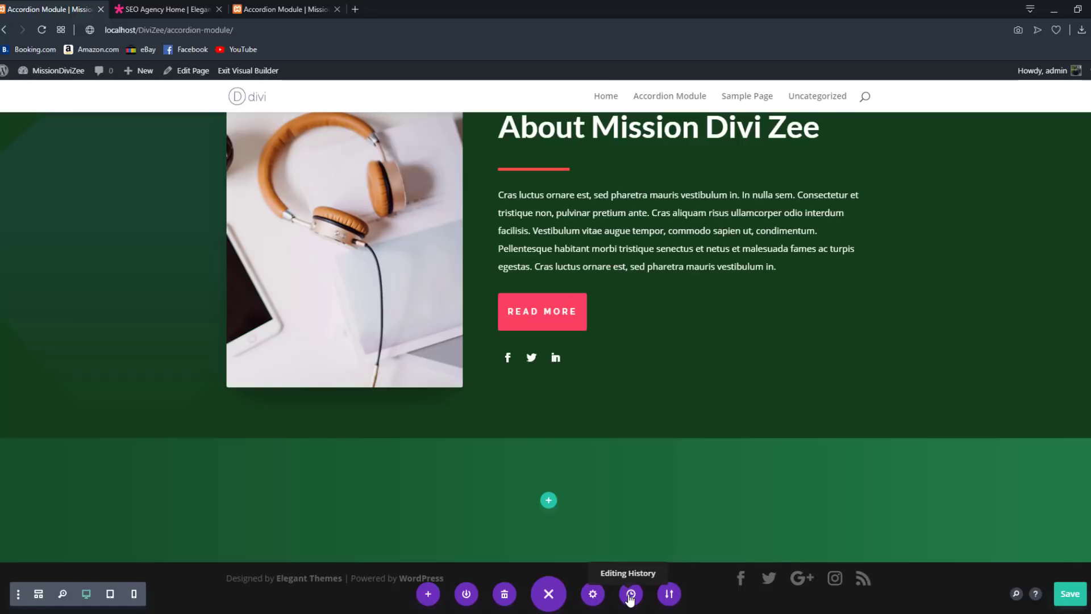
# Step: Examine the page's editing history from the first to the latest state, and close it
pyautogui.click(629, 594)
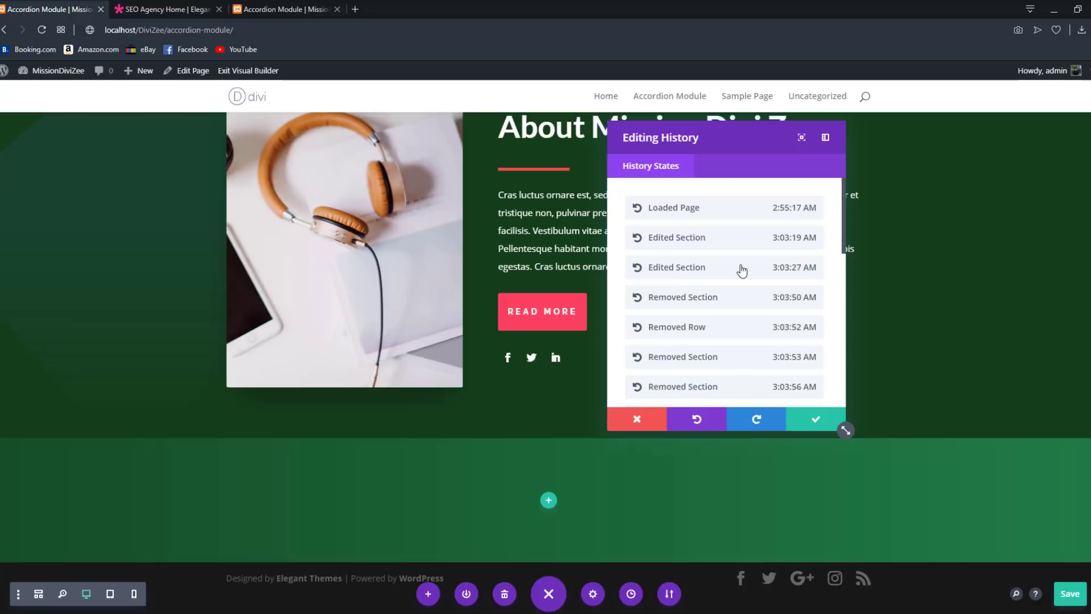
pyautogui.scroll(-10, 740, 271)
pyautogui.scroll(2, 741, 268)
pyautogui.scroll(6, 742, 268)
pyautogui.scroll(-4, 693, 271)
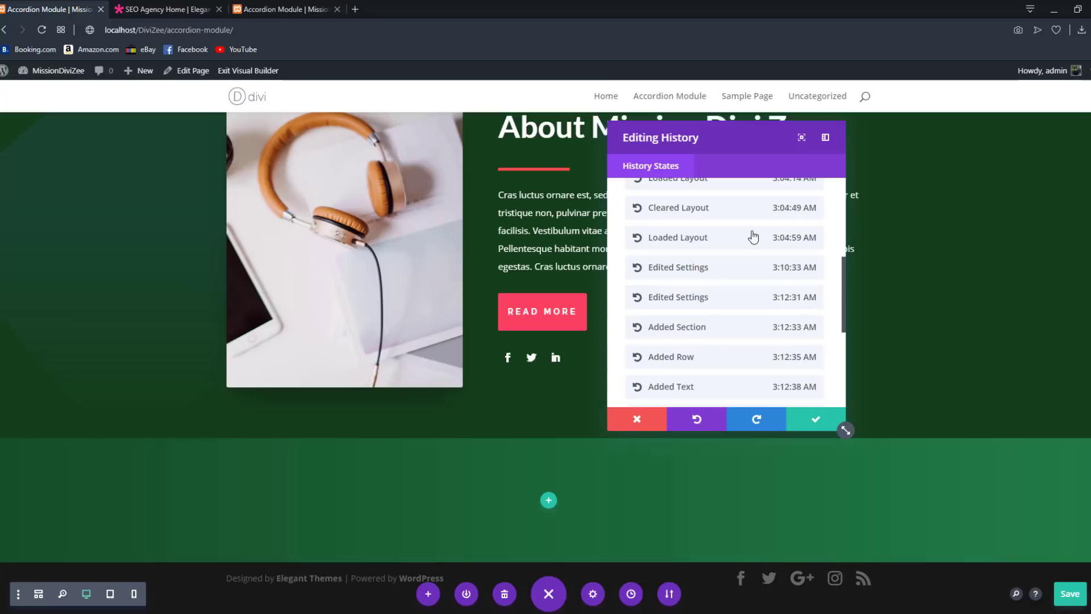
pyautogui.scroll(-5, 733, 352)
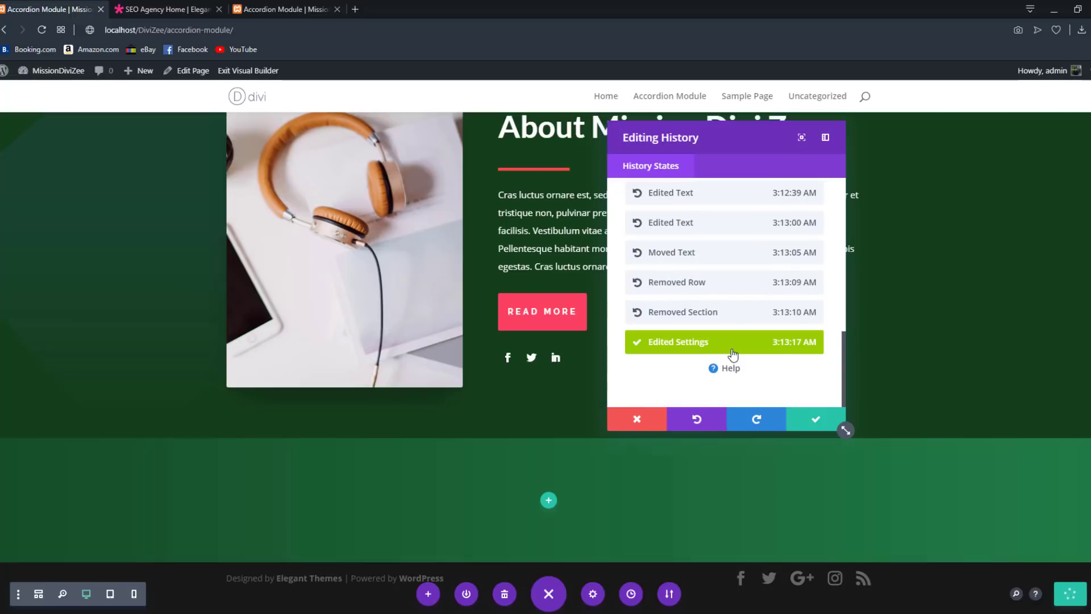
pyautogui.click(803, 424)
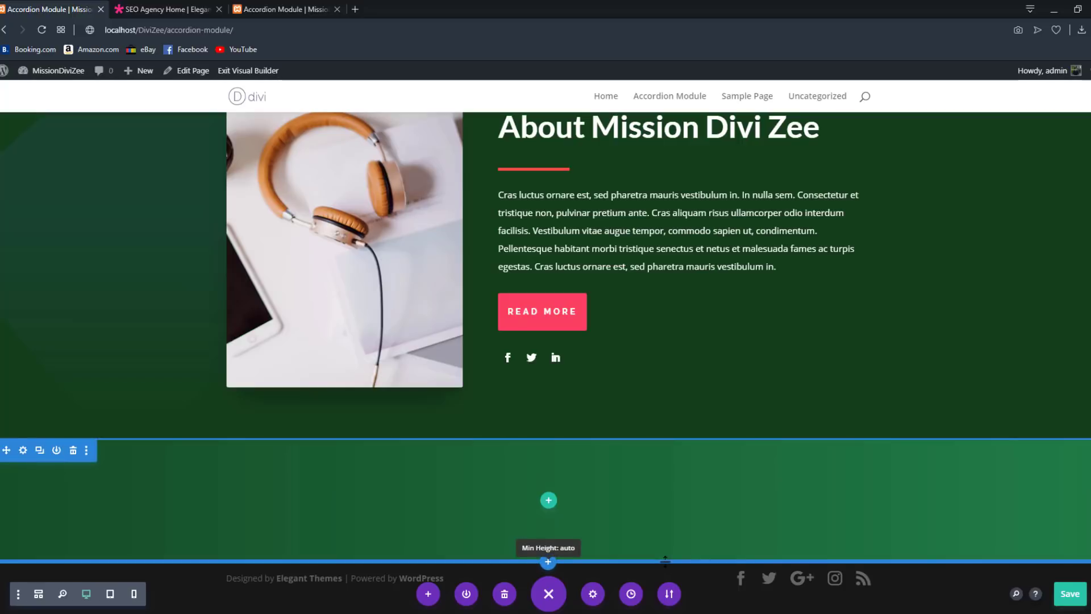
# Step: View the layout's portability options for import and export
pyautogui.click(671, 594)
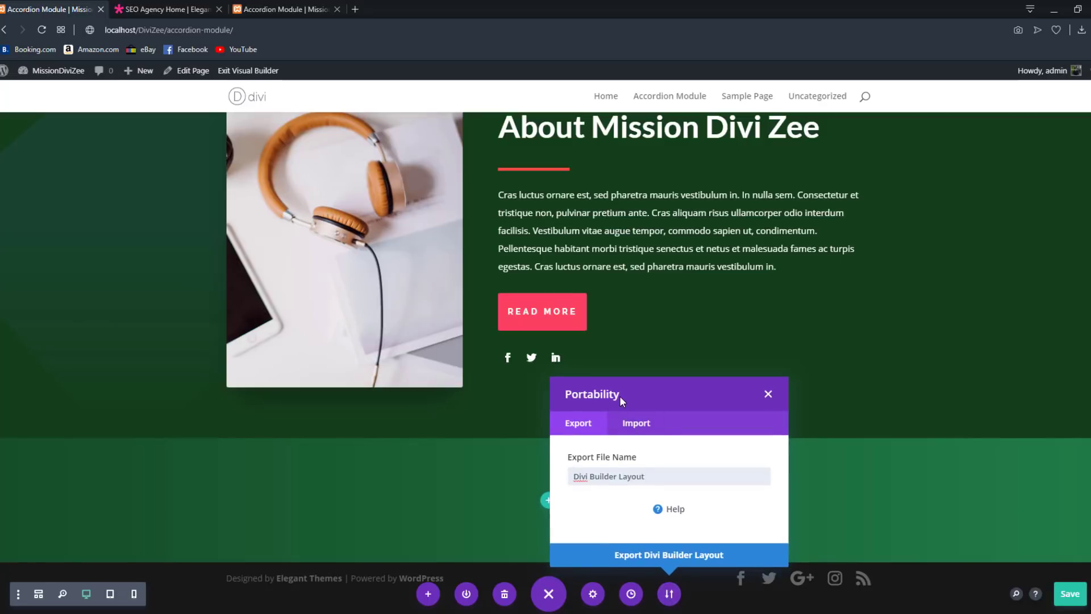
pyautogui.click(642, 434)
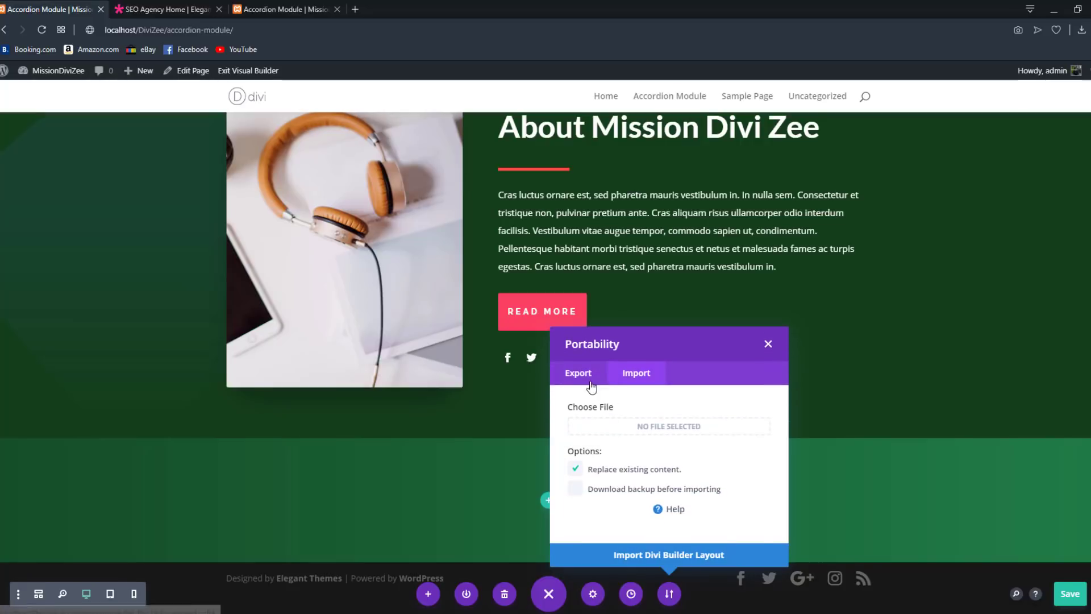
pyautogui.click(590, 384)
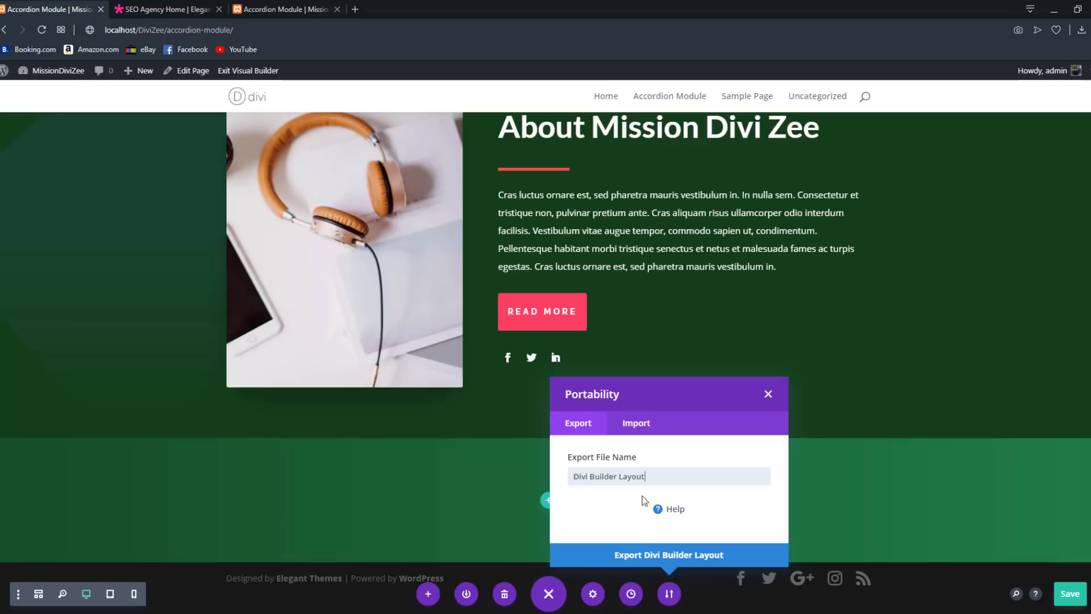
# Step: View the Portability import options for the Divi Builder layout, and close the dialog
pyautogui.click(613, 425)
pyautogui.click(590, 388)
pyautogui.click(649, 432)
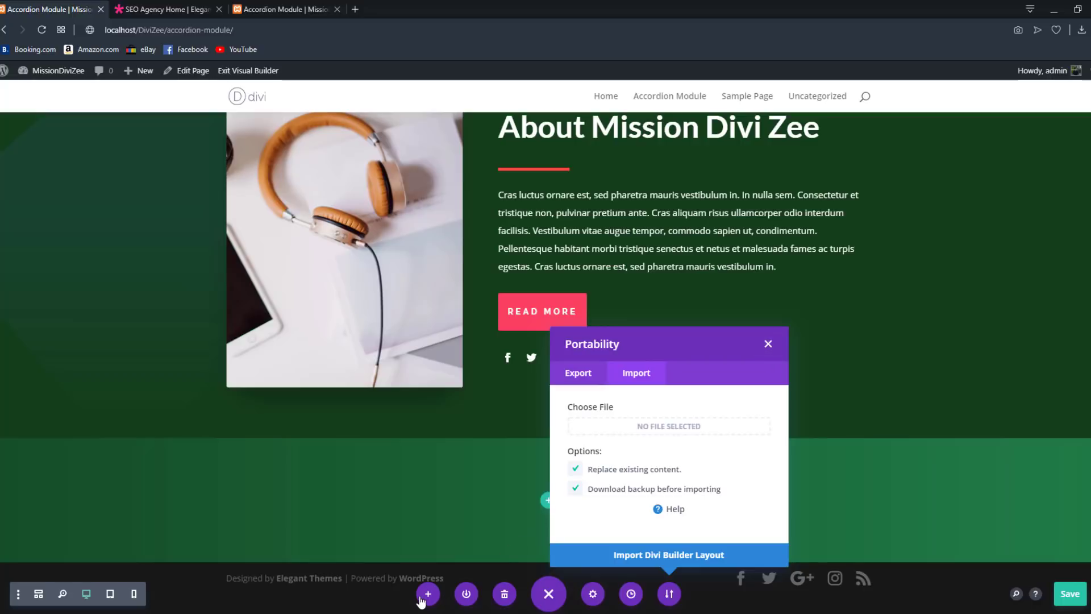
pyautogui.click(768, 343)
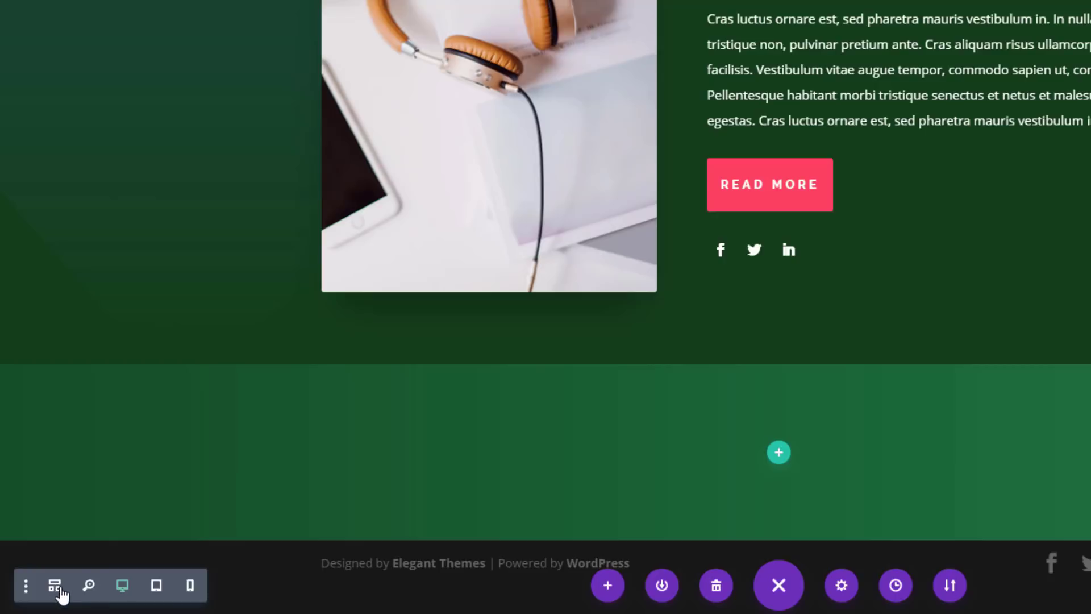
# Step: Switch the page to Wireframe View, back to the visual layout, and into Wireframe View again to compare them
pyautogui.moveTo(46, 455)
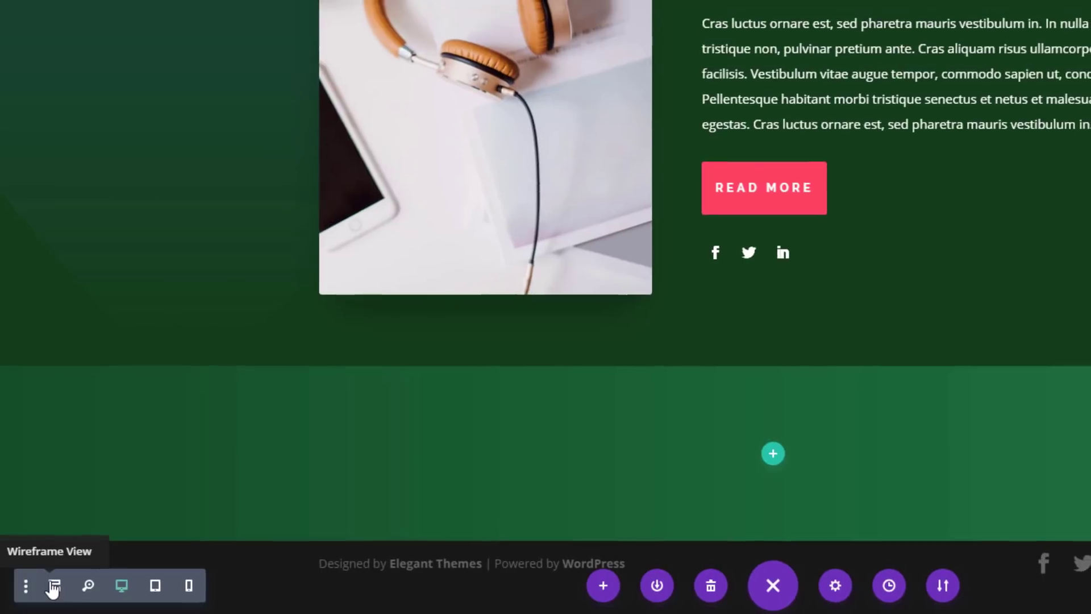
pyautogui.click(54, 587)
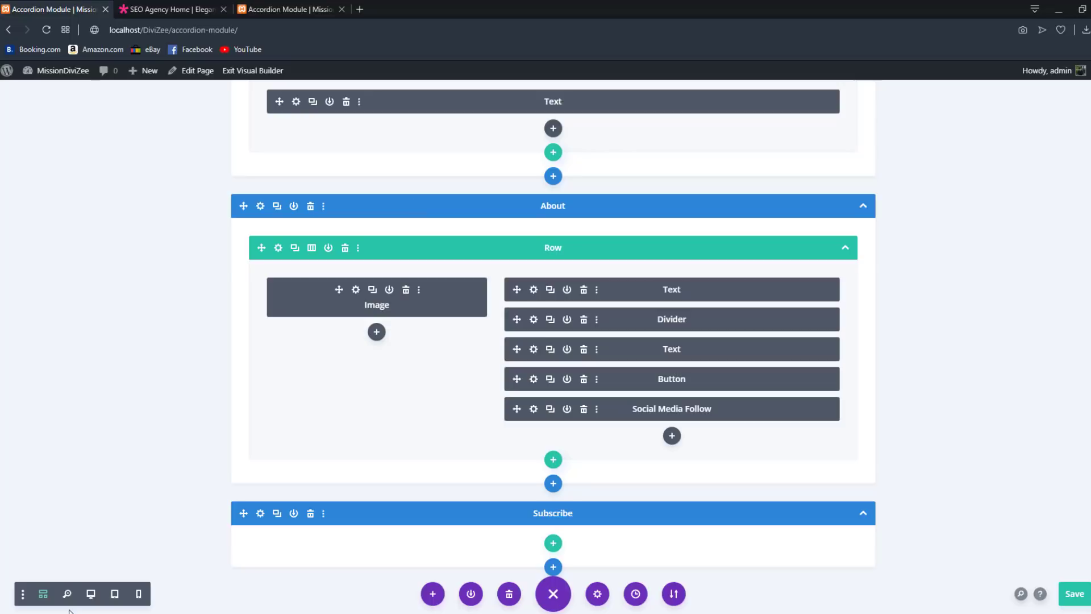
pyautogui.click(41, 594)
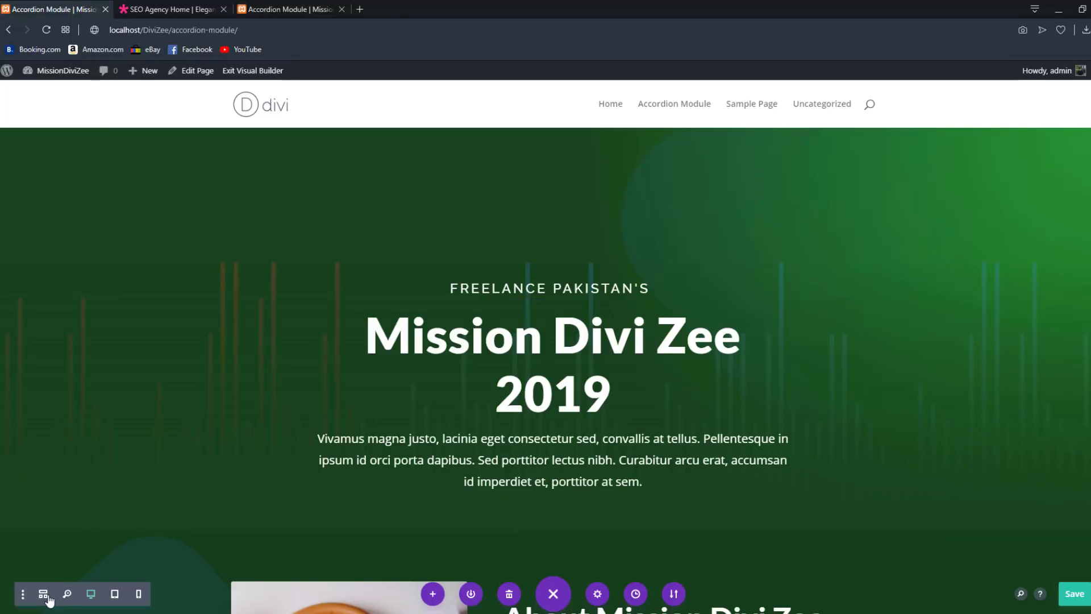
pyautogui.click(45, 595)
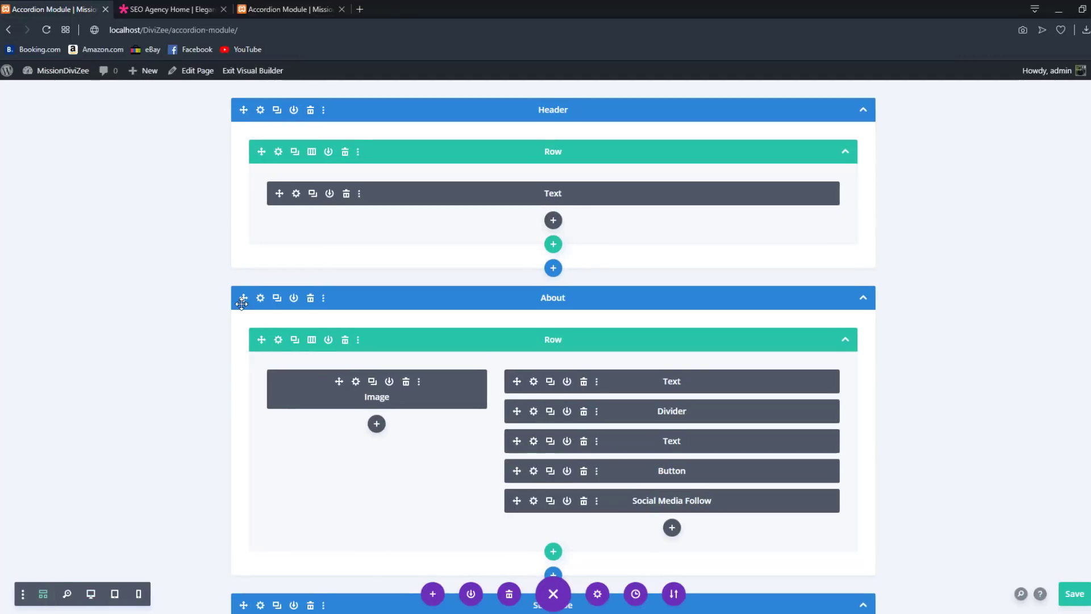
# Step: Open the About section's settings from the wireframe, return to desktop view, and discard the settings dialog
pyautogui.click(261, 300)
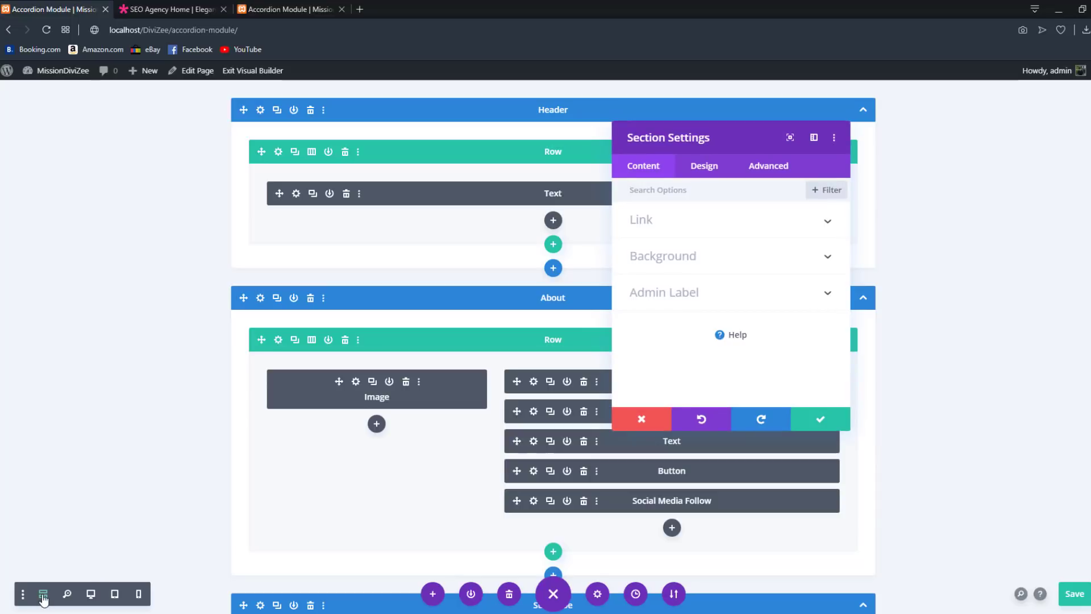
pyautogui.click(90, 594)
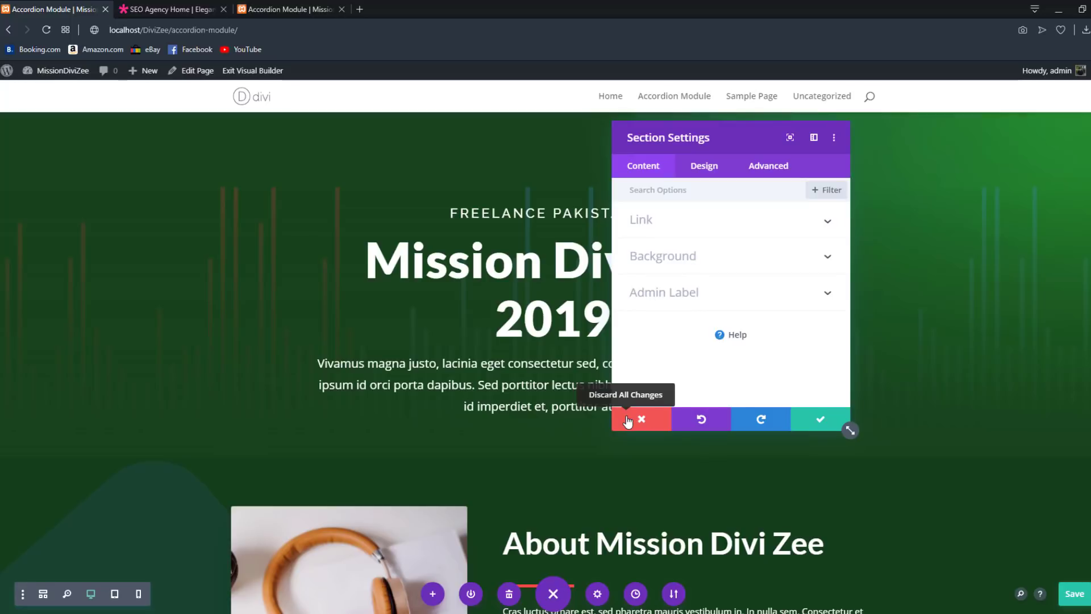
pyautogui.click(628, 421)
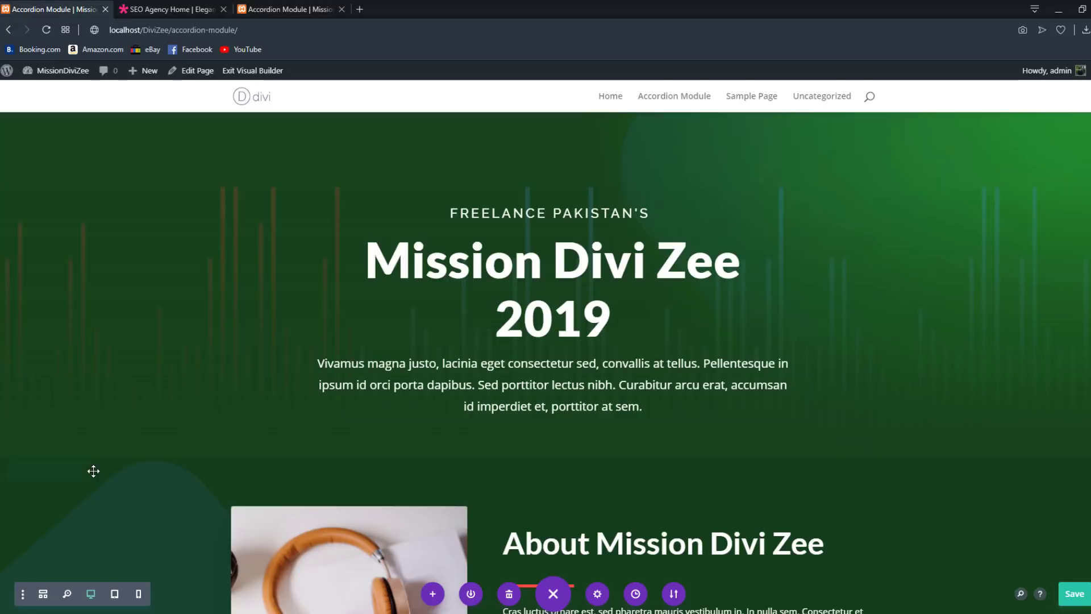
# Step: Look over the page in desktop view, and switch to the zoomed-out view to see the whole layout
pyautogui.scroll(-7, 294, 304)
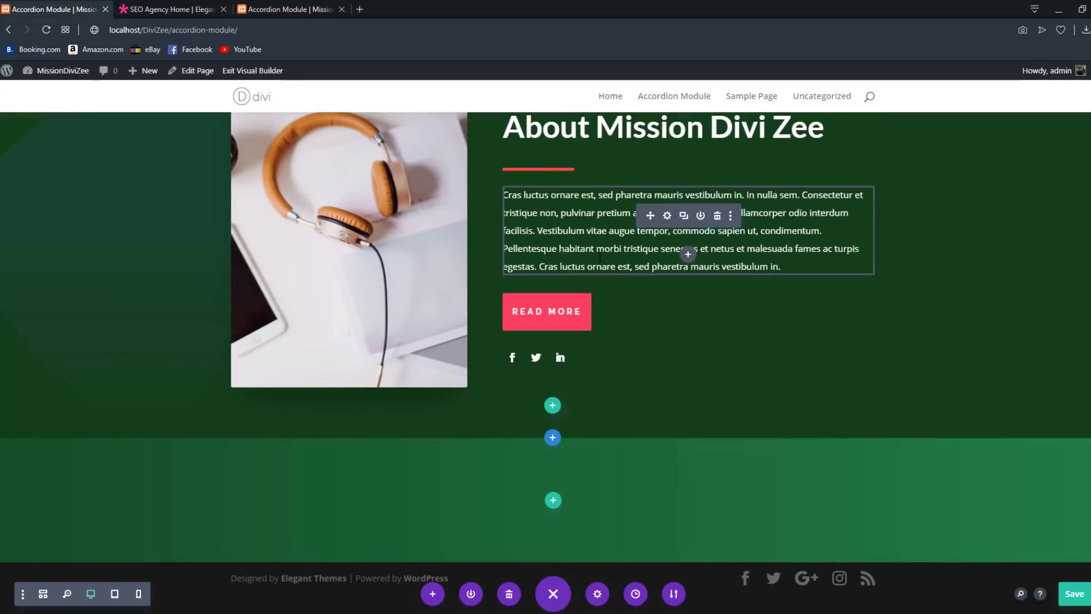
pyautogui.scroll(5, 236, 455)
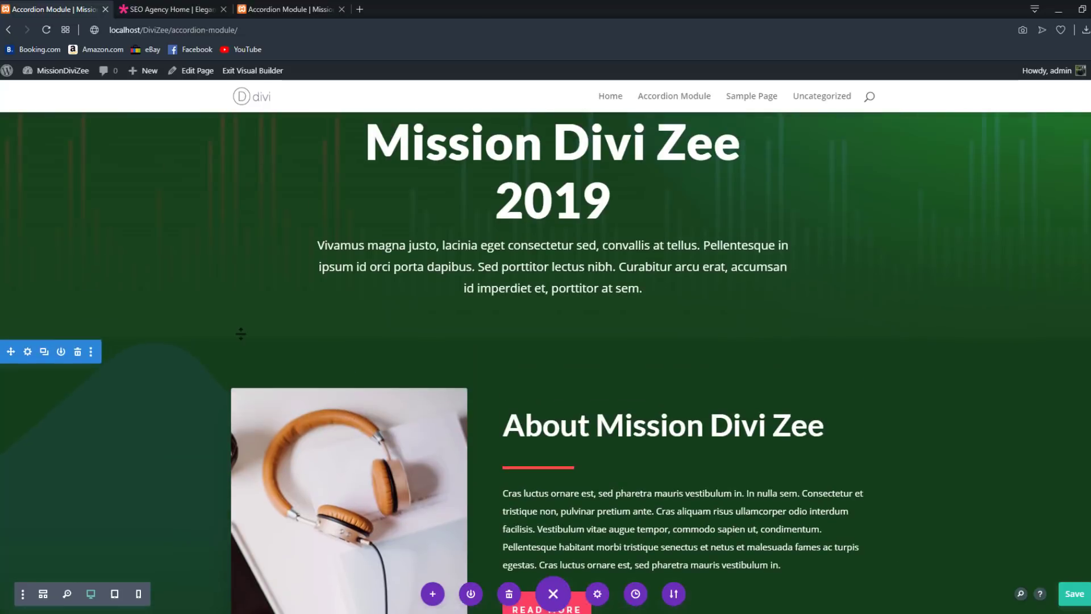
pyautogui.scroll(2, 240, 334)
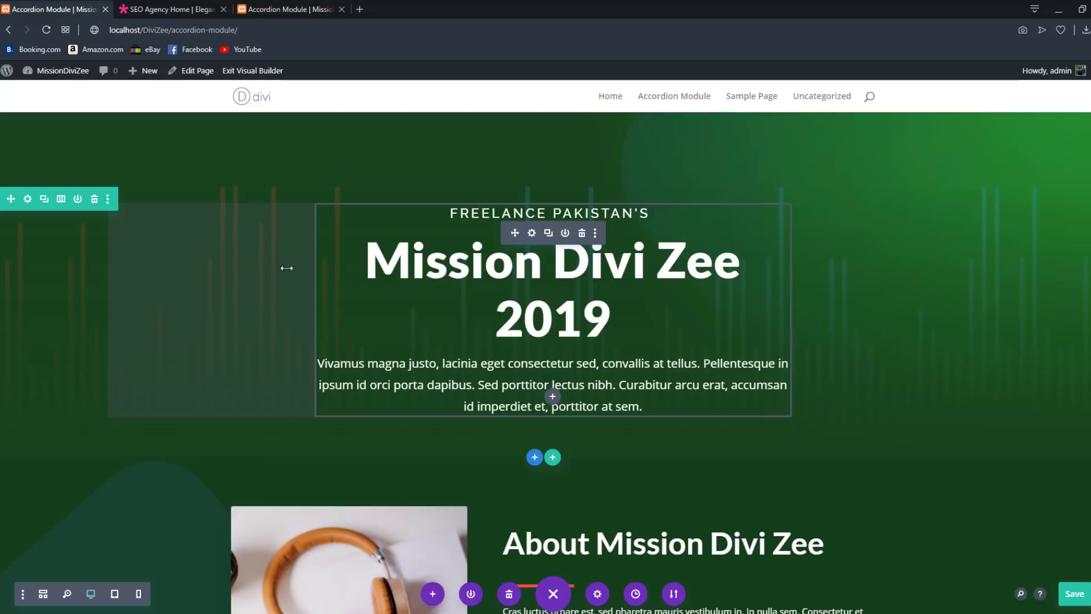
pyautogui.scroll(-3, 217, 419)
pyautogui.click(66, 593)
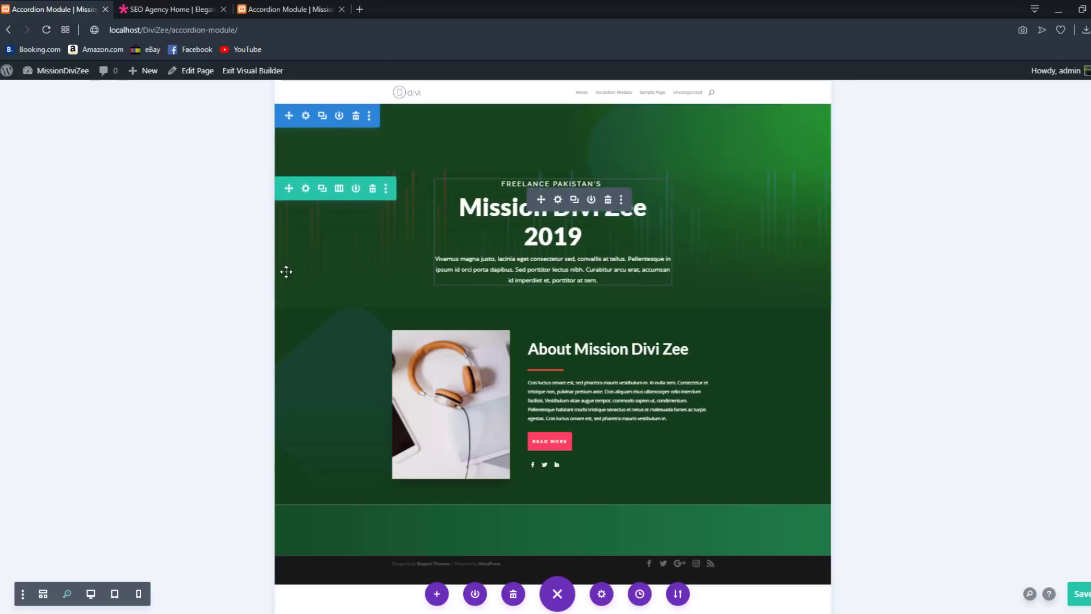
# Step: Return to desktop view and examine the page from the header down to the footer
pyautogui.click(66, 593)
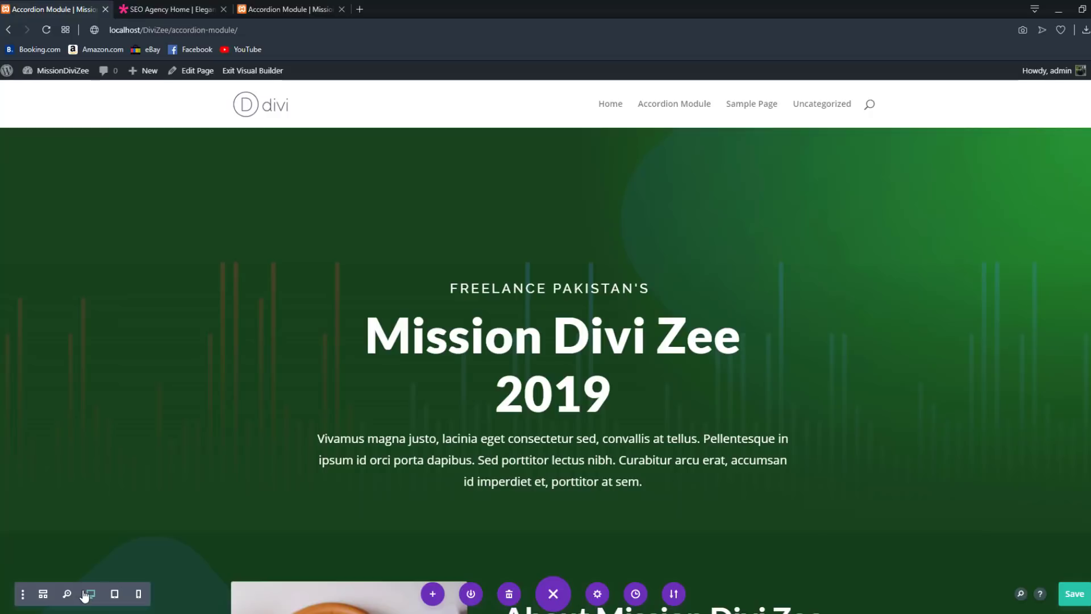
pyautogui.scroll(-7, 327, 282)
pyautogui.scroll(-3, 332, 289)
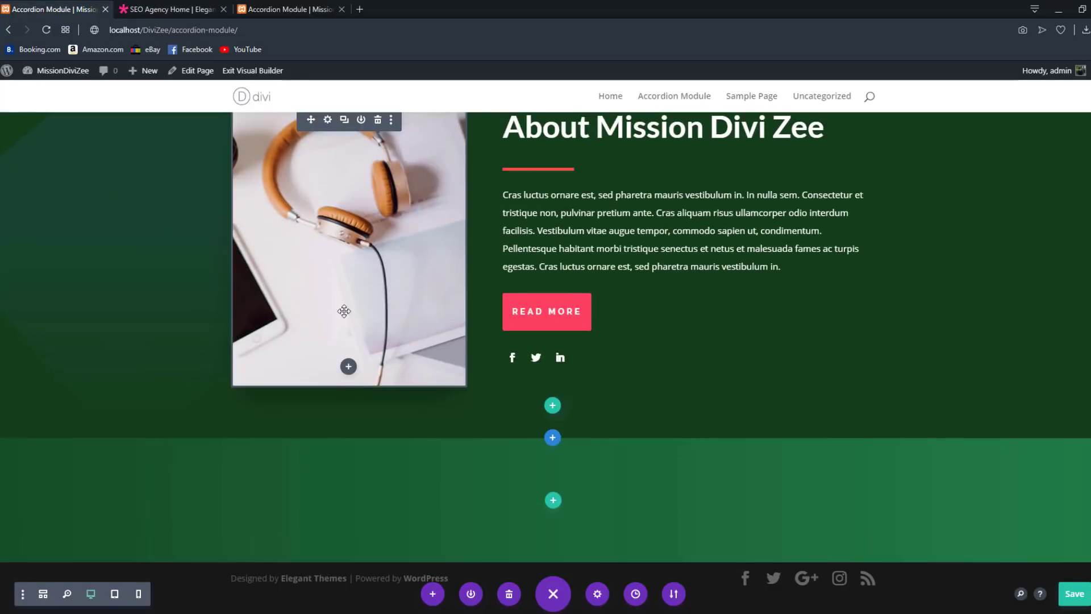
pyautogui.scroll(9, 341, 301)
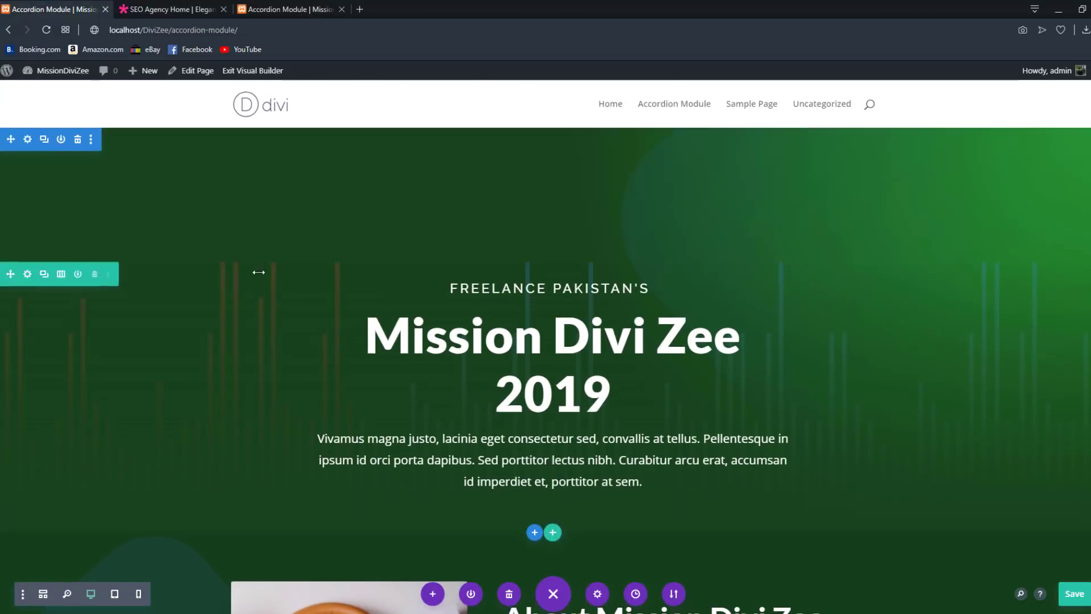
pyautogui.scroll(-3, 250, 281)
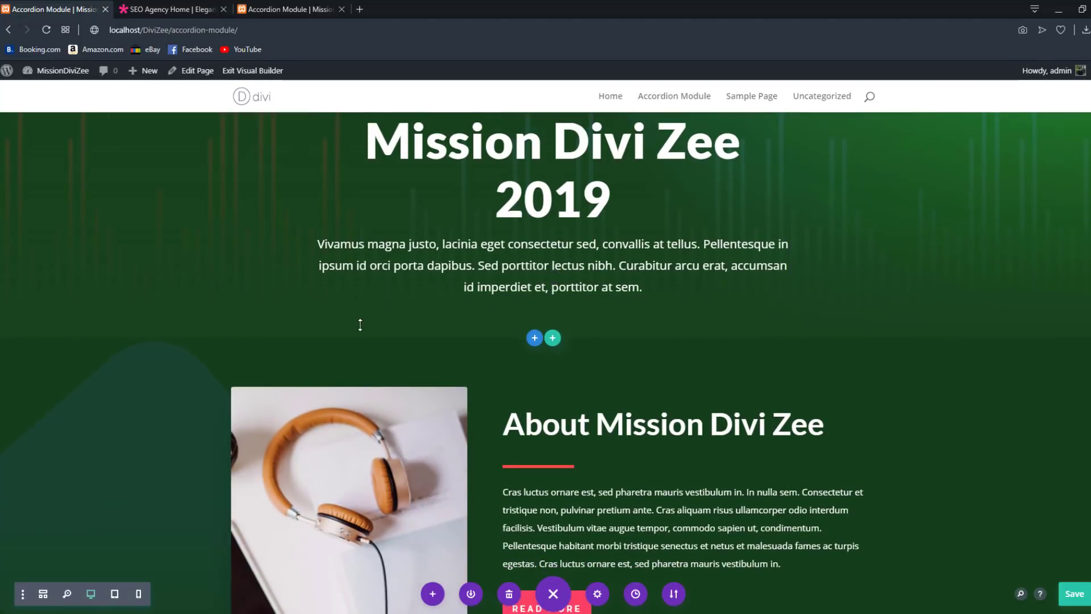
pyautogui.scroll(2, 341, 330)
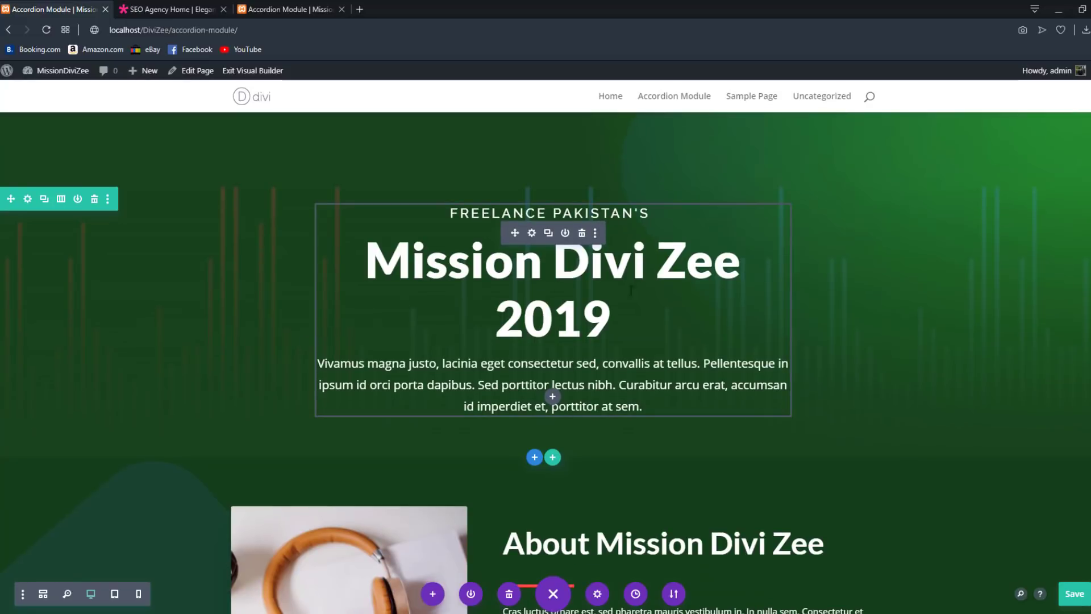
pyautogui.scroll(-1, 559, 319)
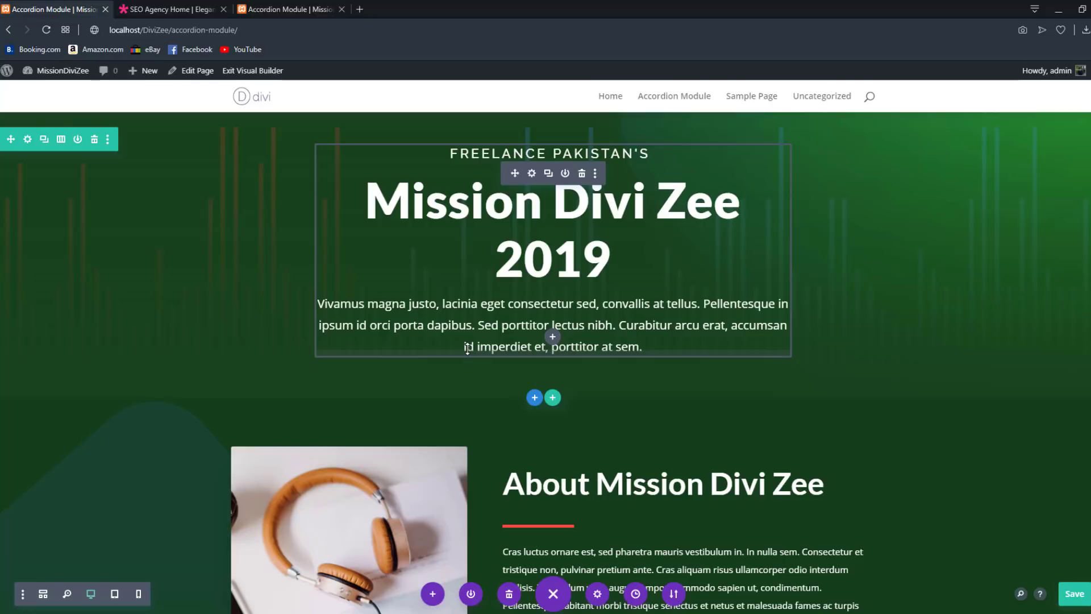
# Step: Preview the page in tablet view from the header to the footer
pyautogui.click(115, 594)
pyautogui.scroll(3, 403, 272)
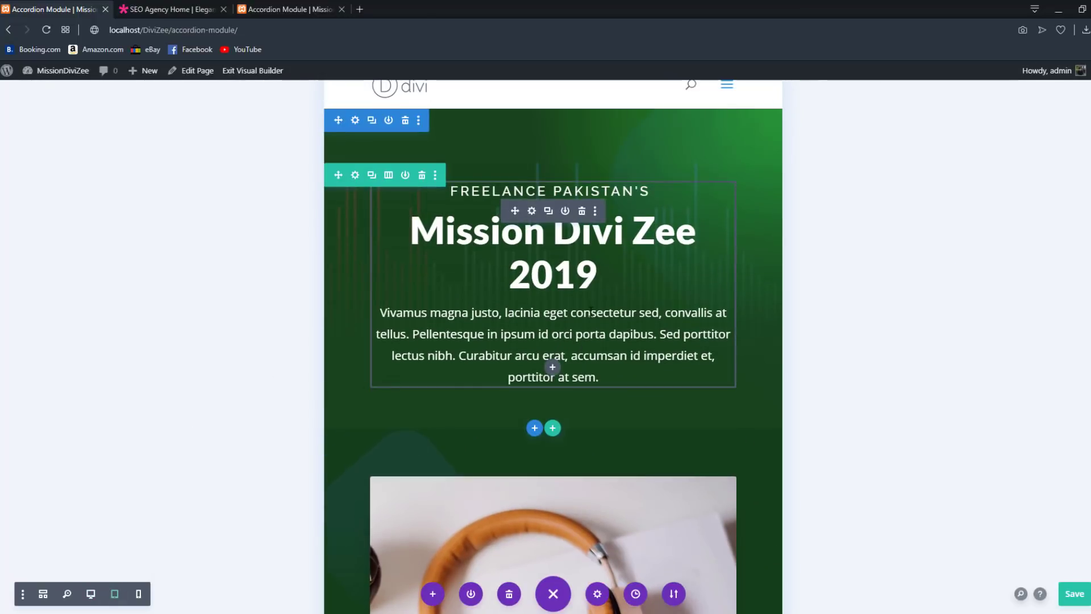
pyautogui.scroll(-12, 639, 236)
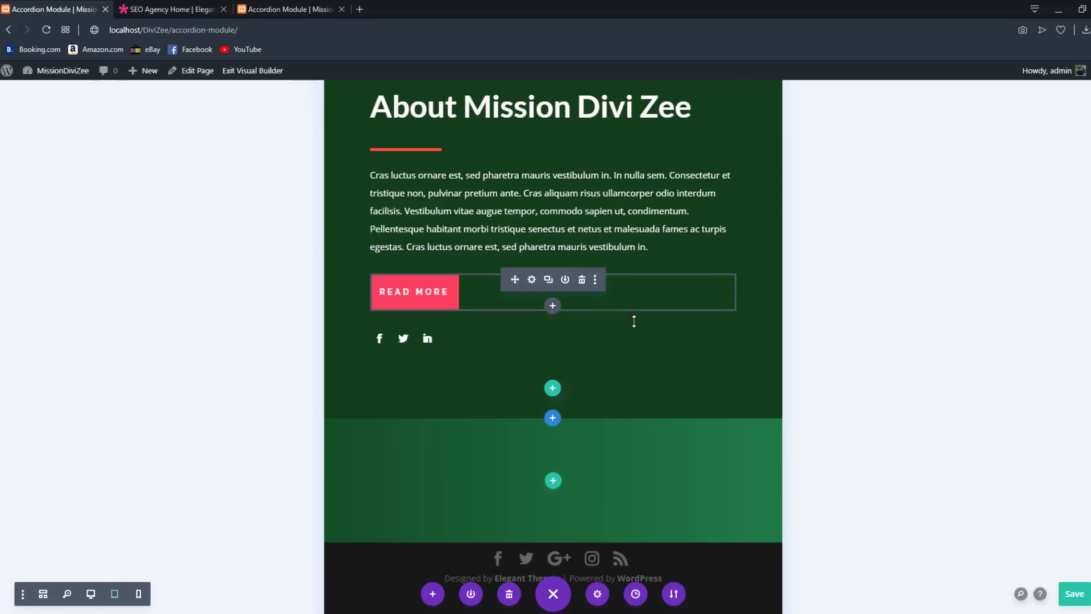
pyautogui.scroll(12, 634, 322)
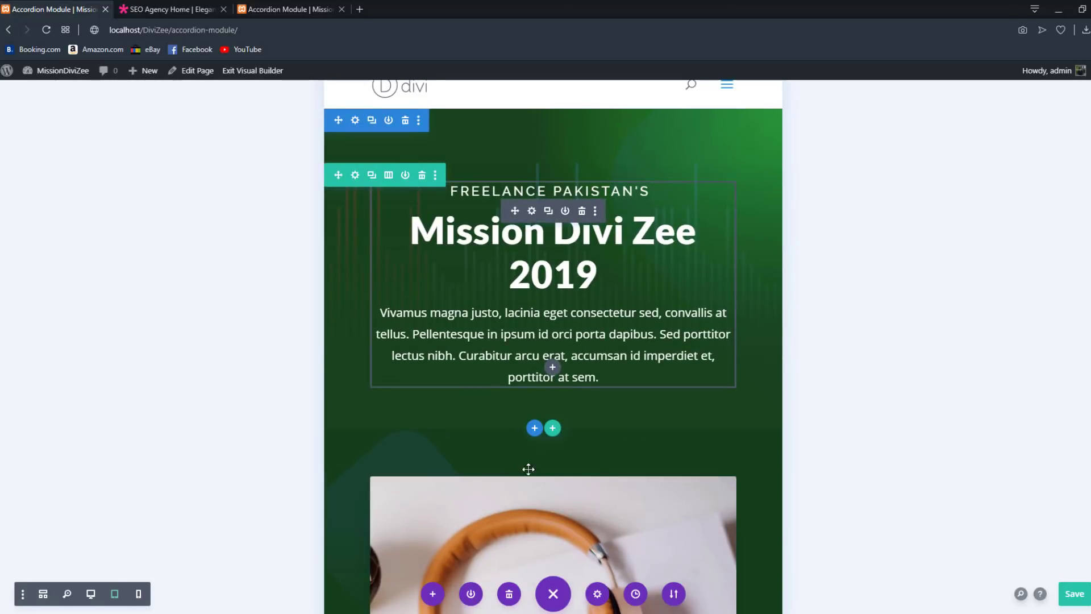
# Step: Preview the page in phone view from top to bottom, and return to desktop view
pyautogui.click(146, 600)
pyautogui.scroll(-4, 546, 322)
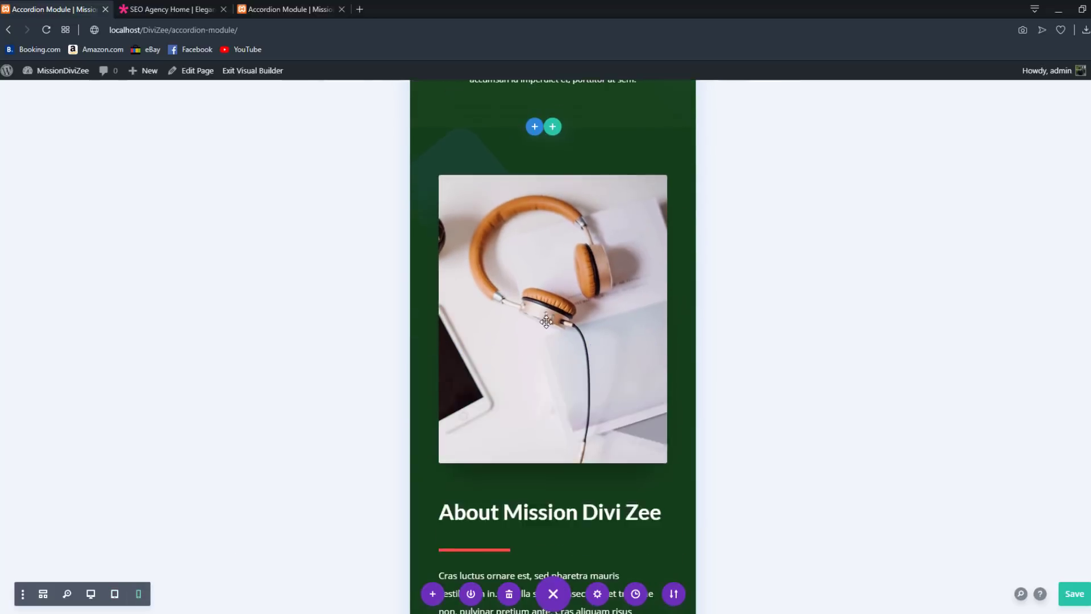
pyautogui.scroll(-6, 546, 321)
pyautogui.scroll(10, 548, 322)
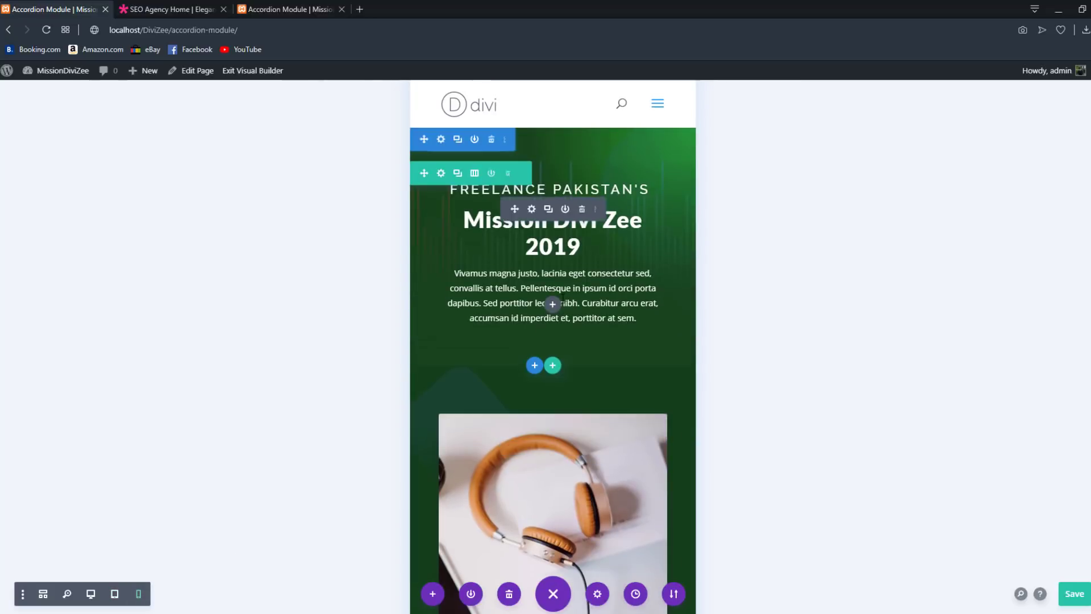
pyautogui.click(90, 594)
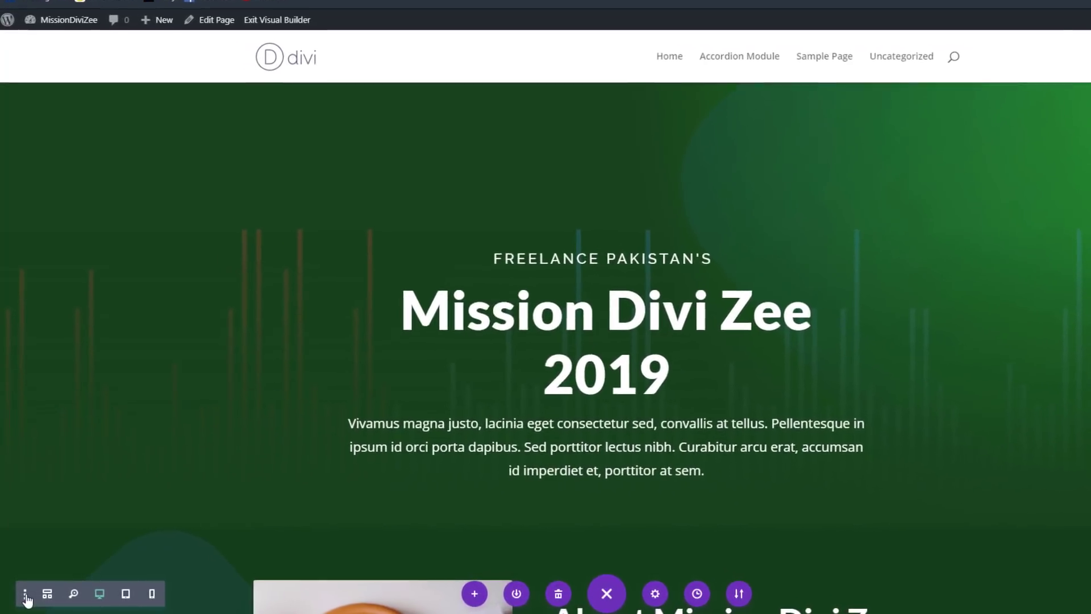
# Step: Add the hover, click and grid interaction modes to the toolbar in Builder Settings, and close the settings
pyautogui.click(26, 594)
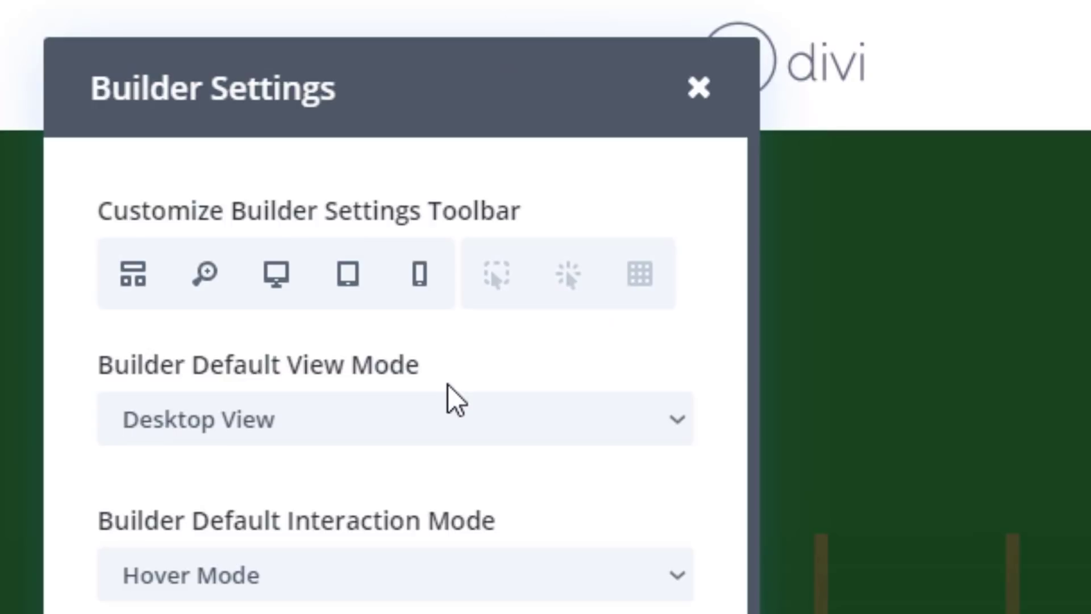
pyautogui.click(497, 275)
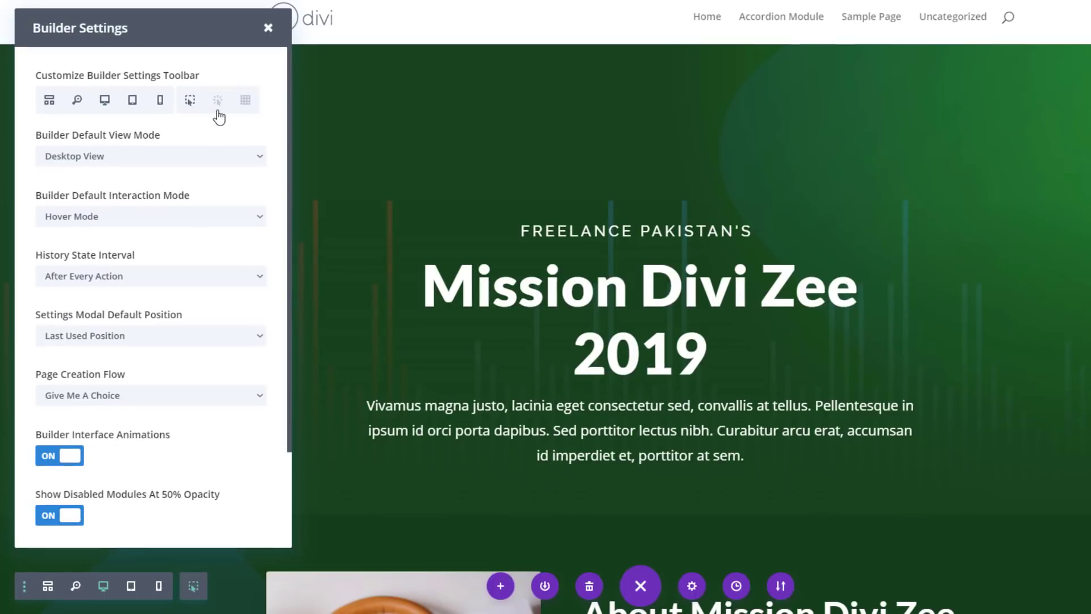
pyautogui.click(218, 100)
pyautogui.click(245, 100)
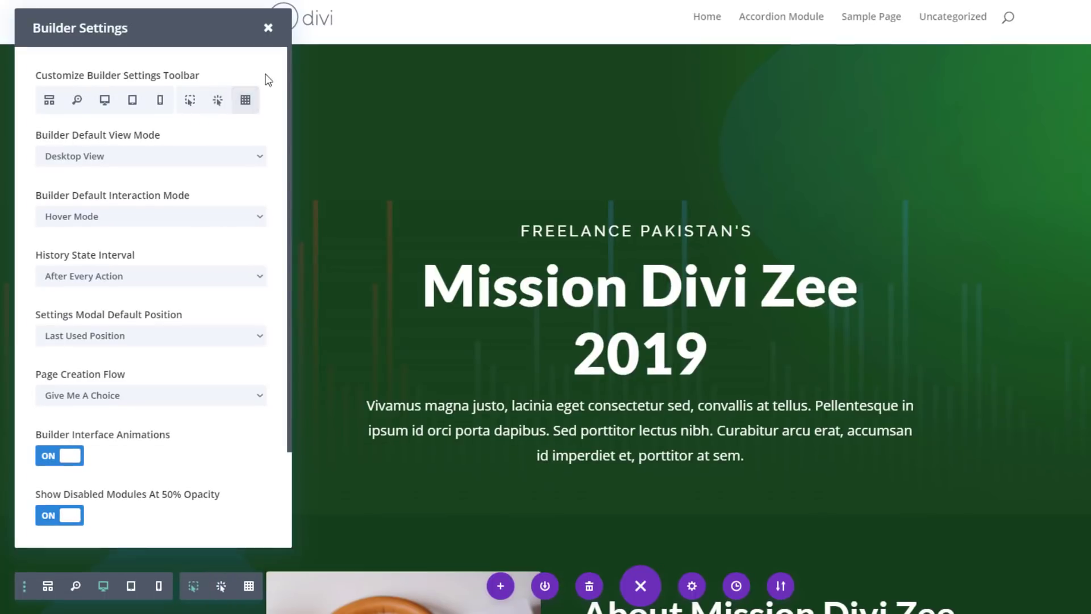
pyautogui.click(268, 28)
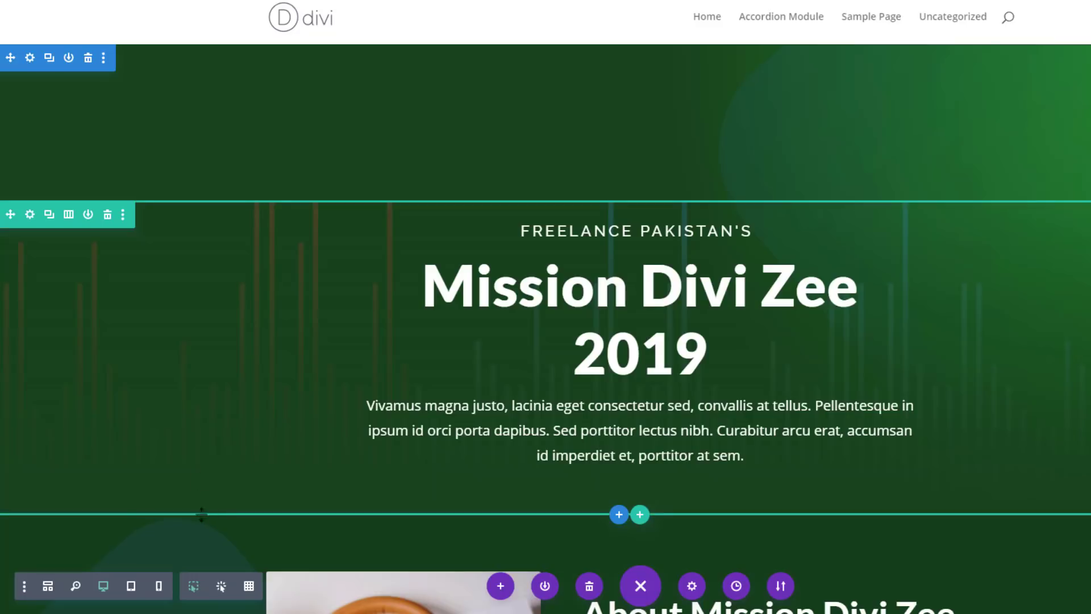
# Step: Compare the hover, click and grid modes on the header section, selecting and exiting its text module in click mode
pyautogui.click(193, 586)
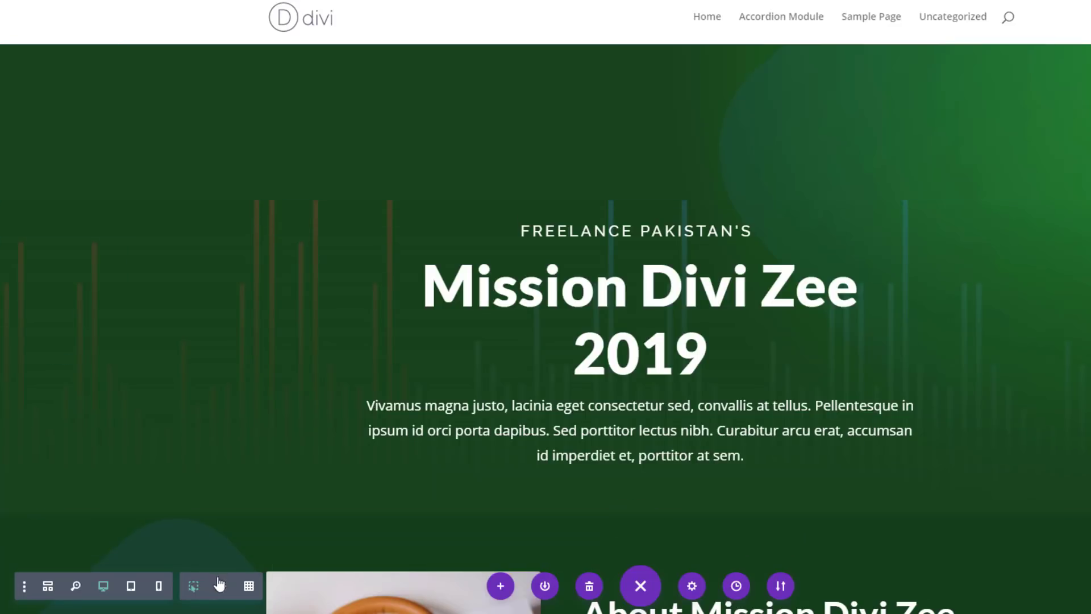
pyautogui.click(221, 586)
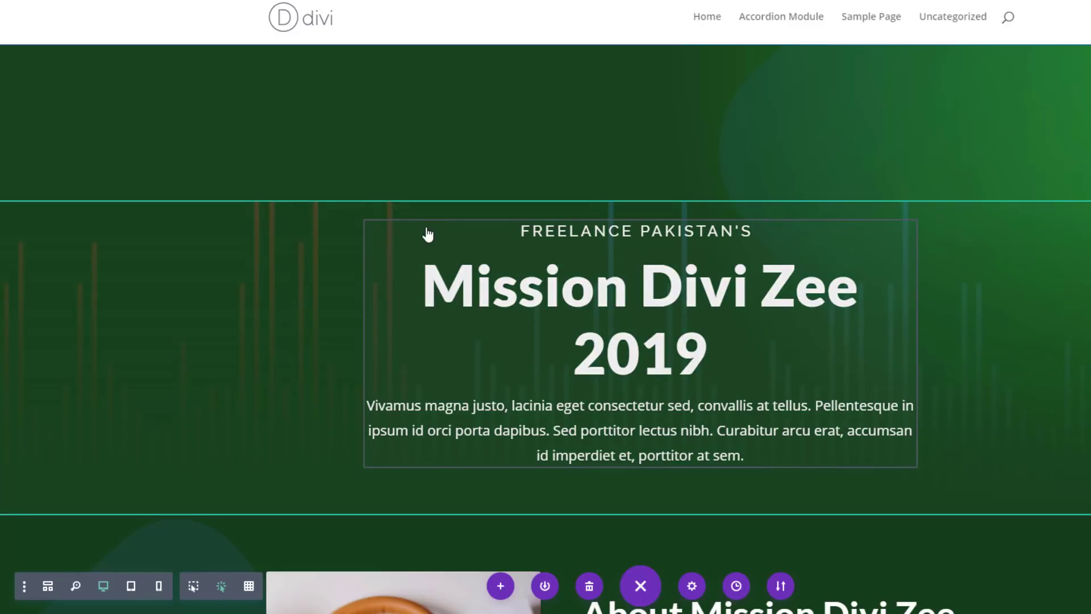
pyautogui.moveTo(436, 246)
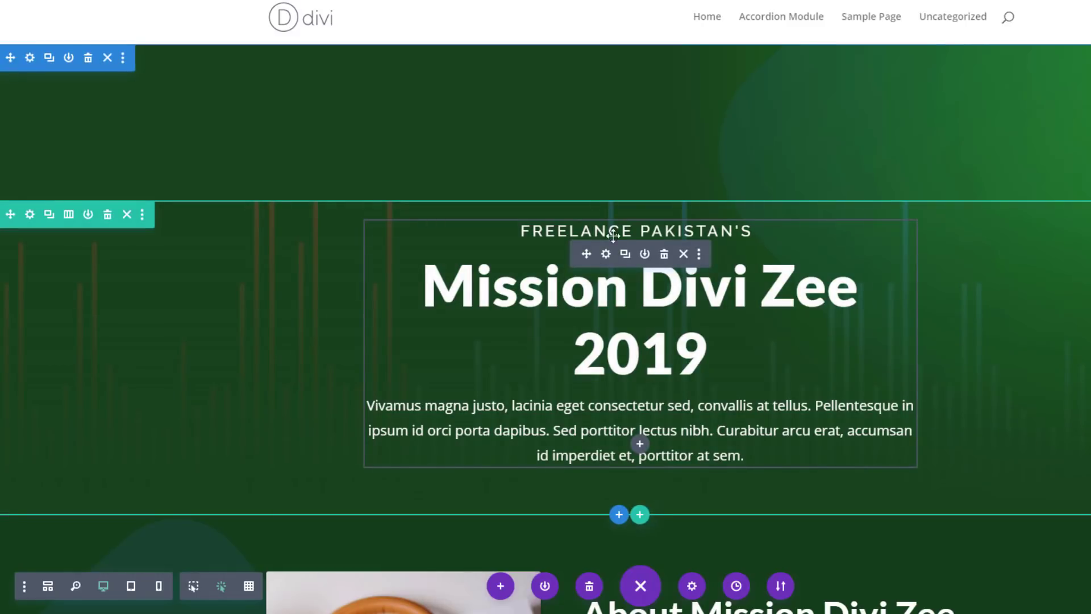
pyautogui.moveTo(588, 257); pyautogui.dragTo(685, 250)
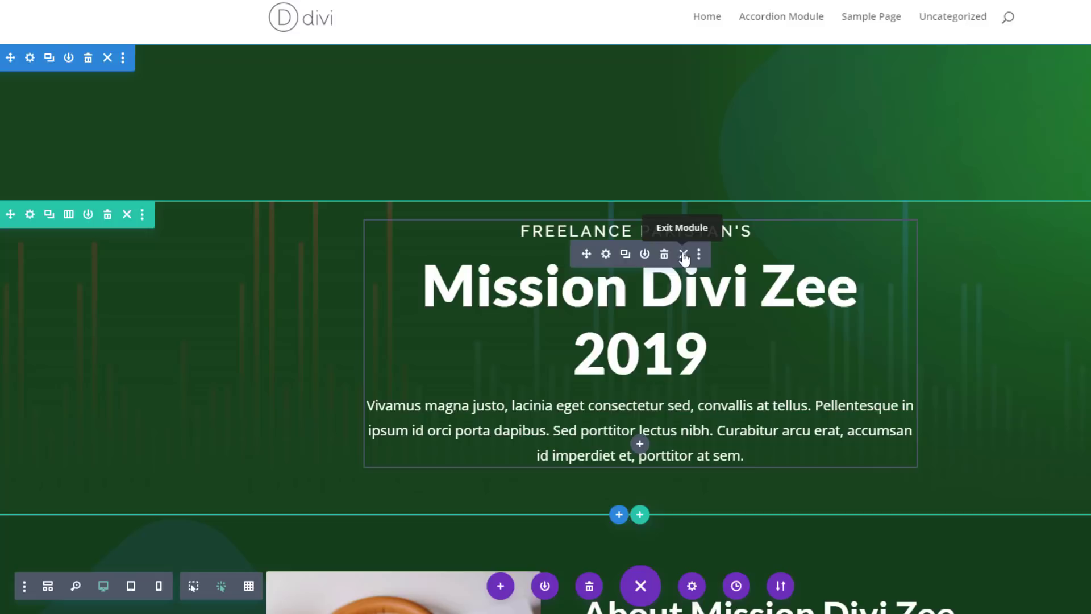
pyautogui.click(683, 257)
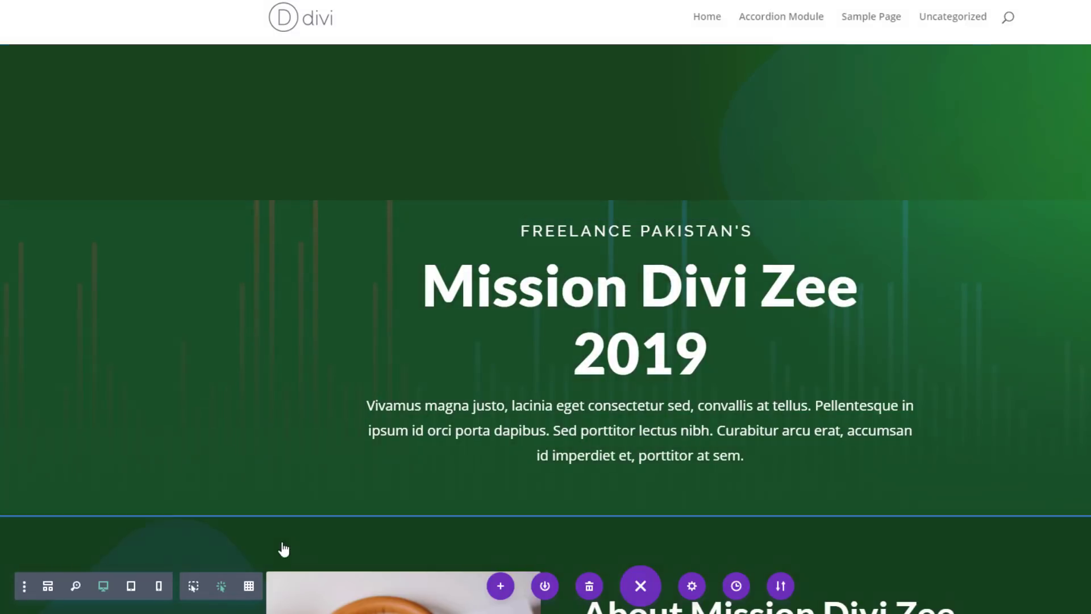
pyautogui.click(252, 591)
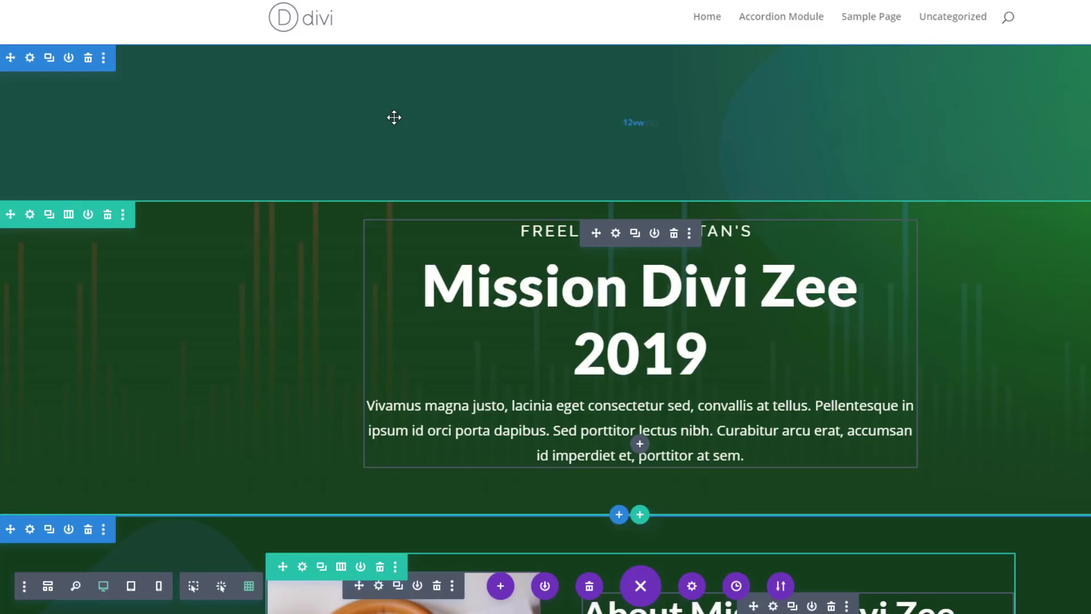
# Step: Examine the section, row and module outlines in grid mode from the header section to the footer
pyautogui.scroll(-5, 698, 251)
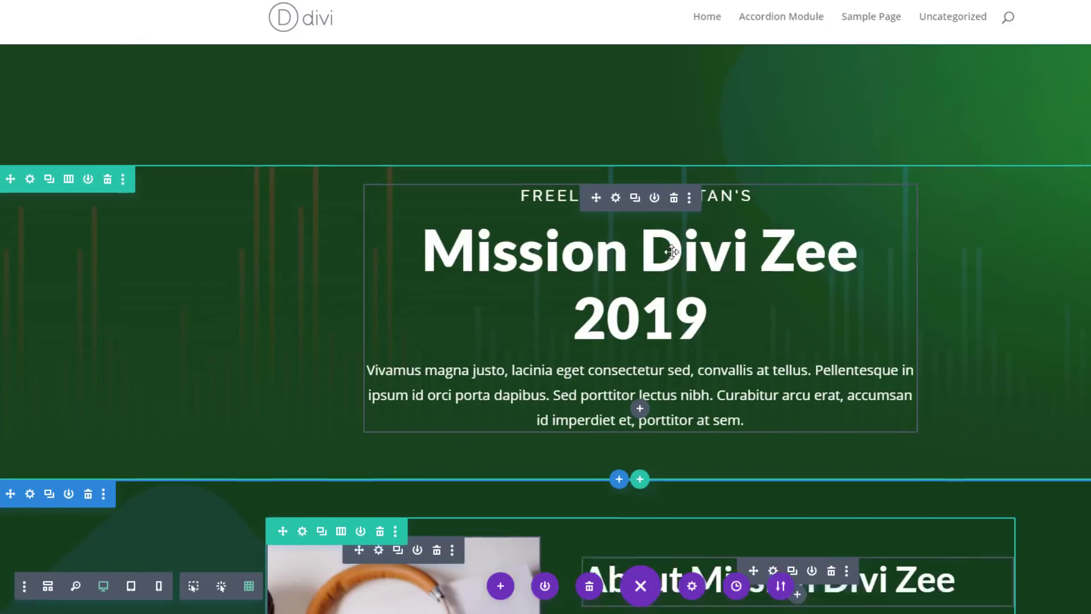
pyautogui.scroll(-5, 698, 252)
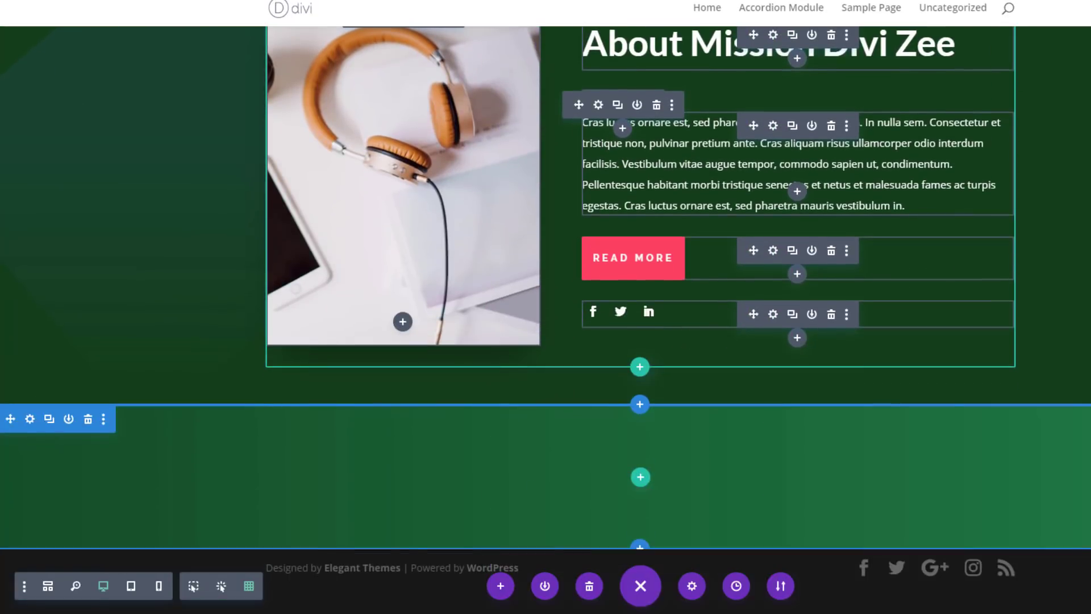
pyautogui.scroll(8, 699, 252)
pyautogui.scroll(-1, 697, 199)
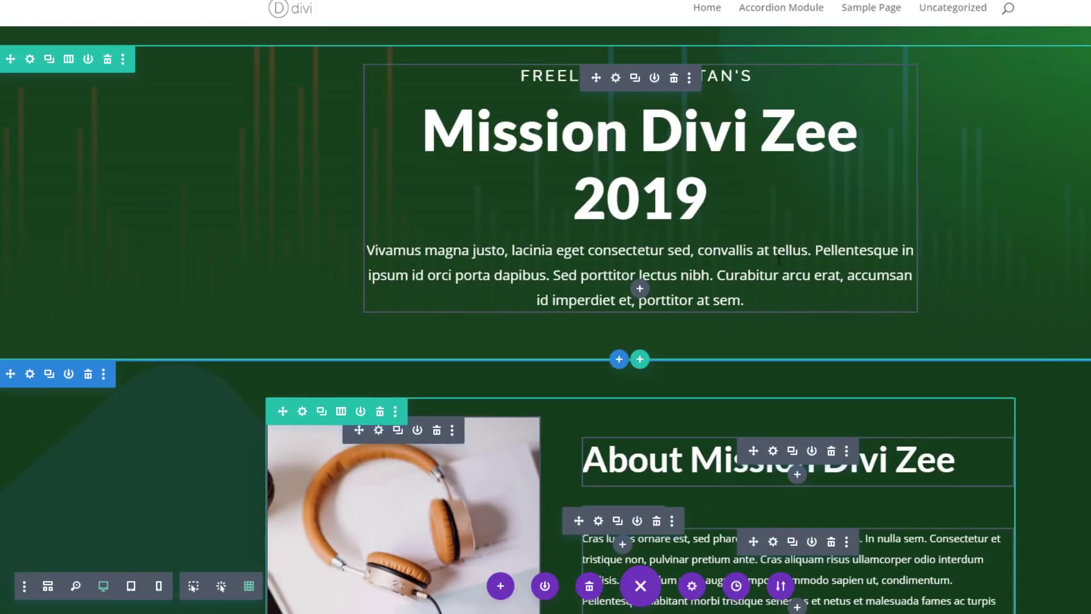
pyautogui.scroll(3, 639, 284)
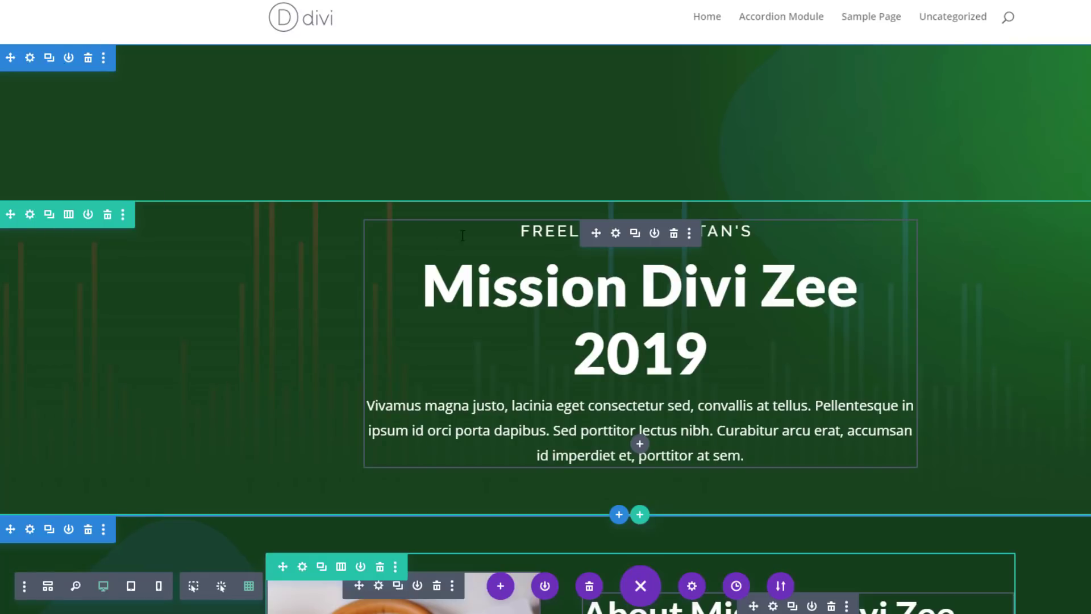
pyautogui.scroll(-6, 1022, 280)
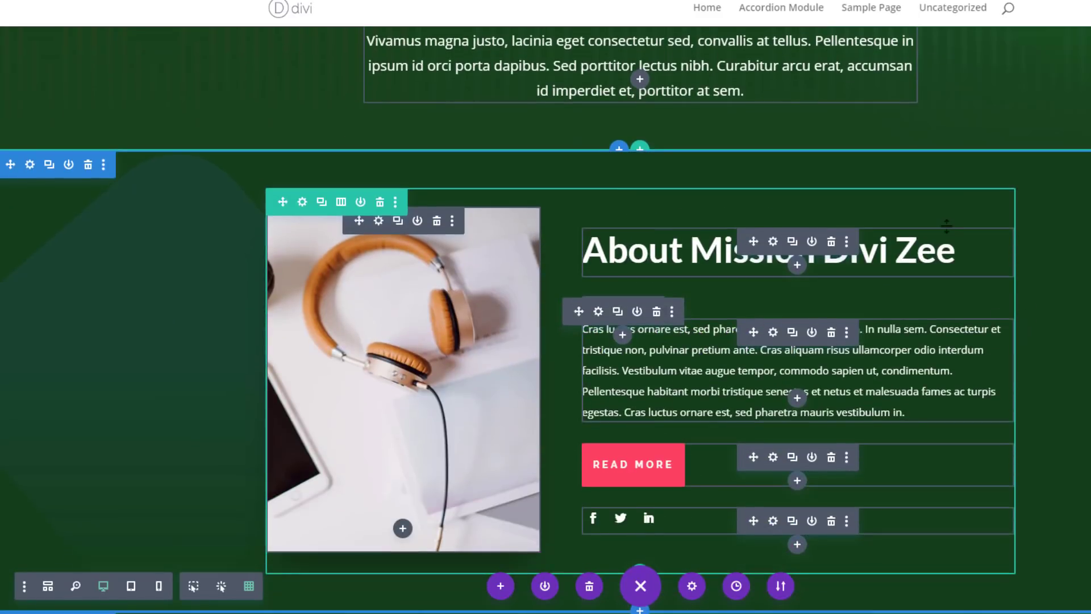
pyautogui.scroll(5, 961, 405)
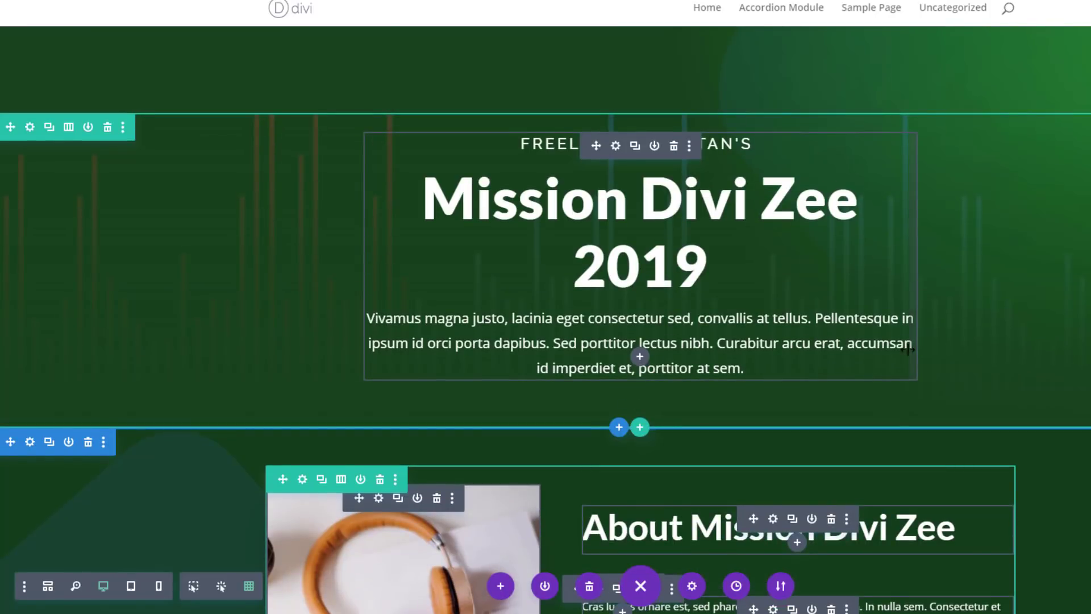
pyautogui.scroll(-6, 930, 245)
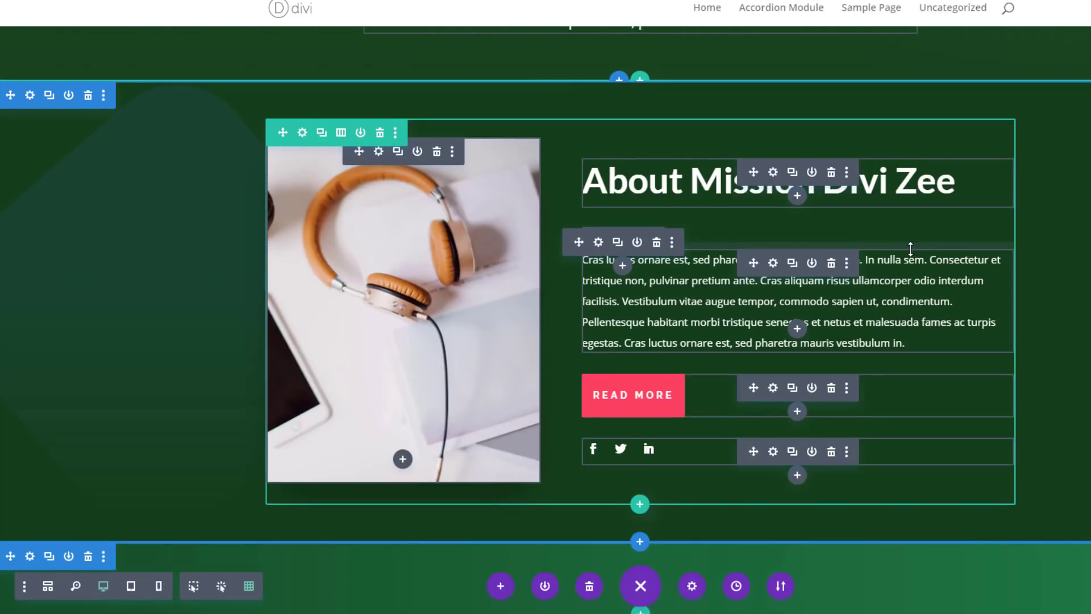
# Step: Compare click and grid modes on the About Mission Divi Zee section, and switch to hover mode
pyautogui.click(223, 587)
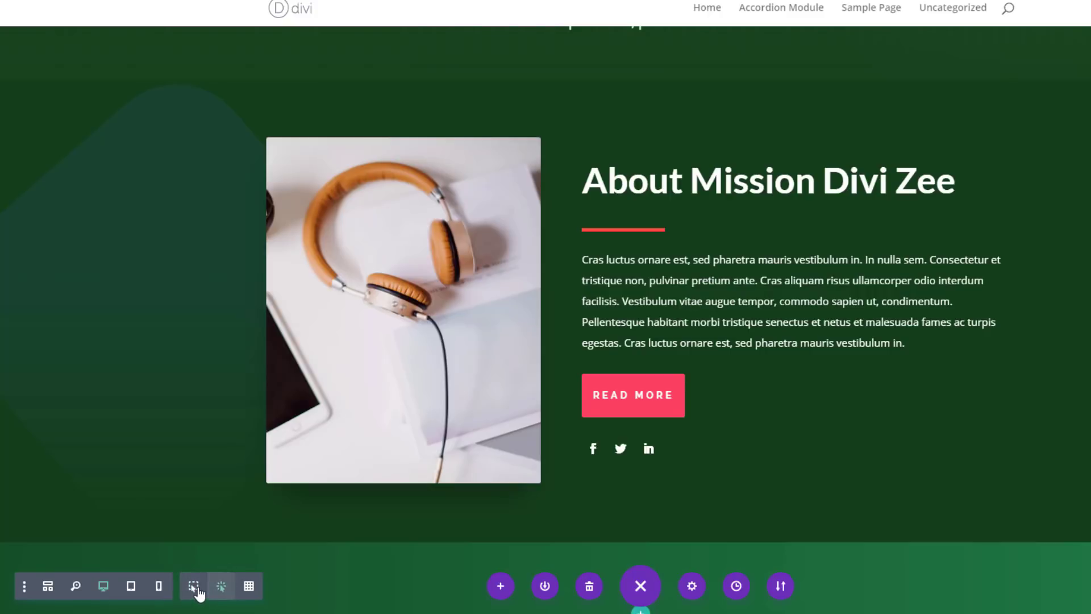
pyautogui.click(248, 586)
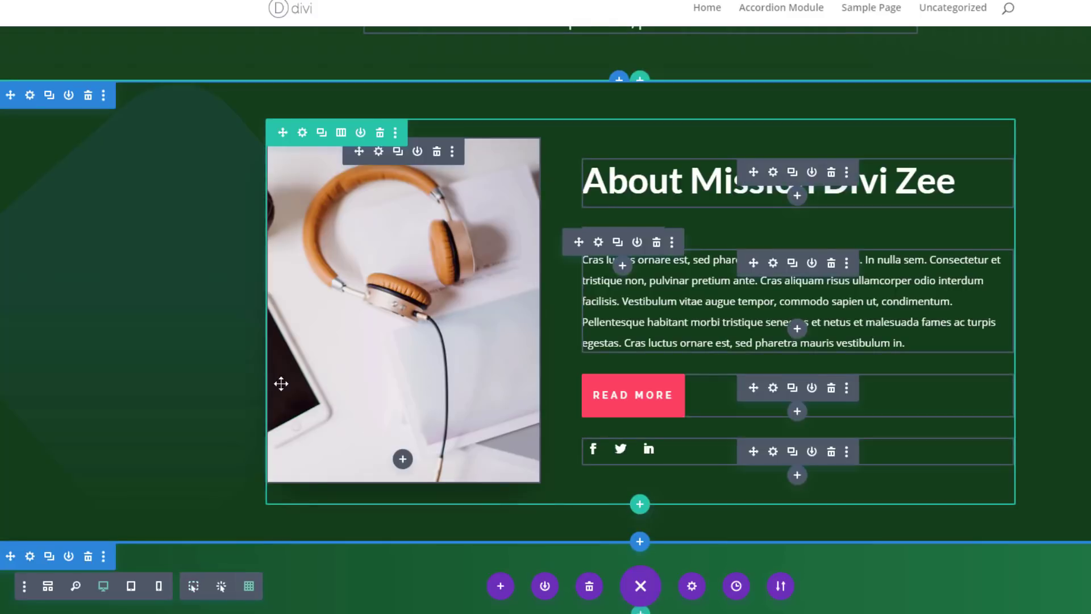
pyautogui.scroll(3, 280, 383)
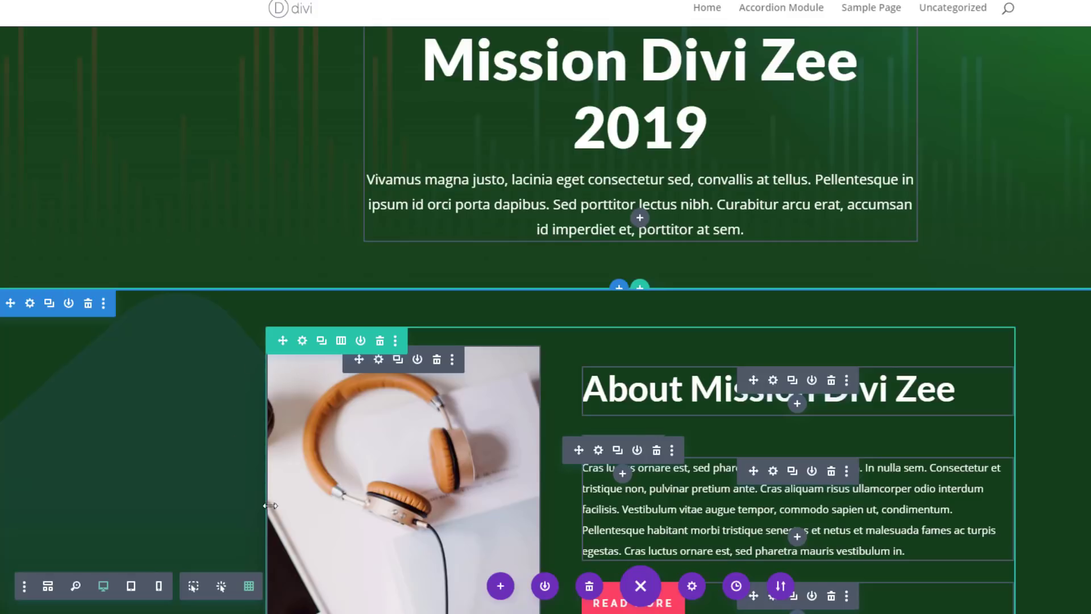
pyautogui.click(193, 586)
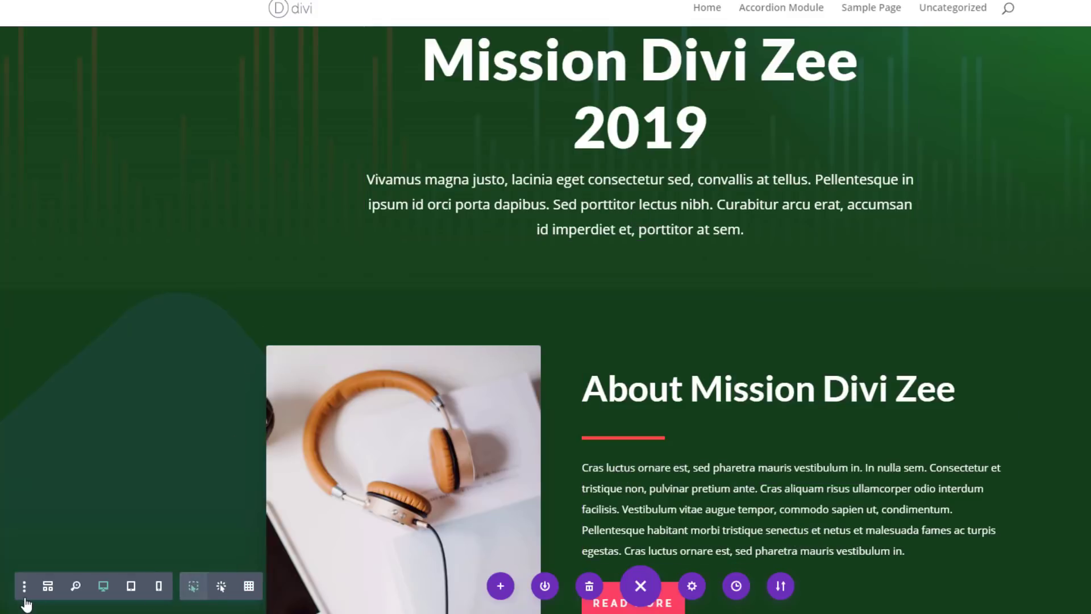
# Step: Try Tablet View as the Builder Default View Mode in Builder Settings, and set it back to Desktop View
pyautogui.click(24, 586)
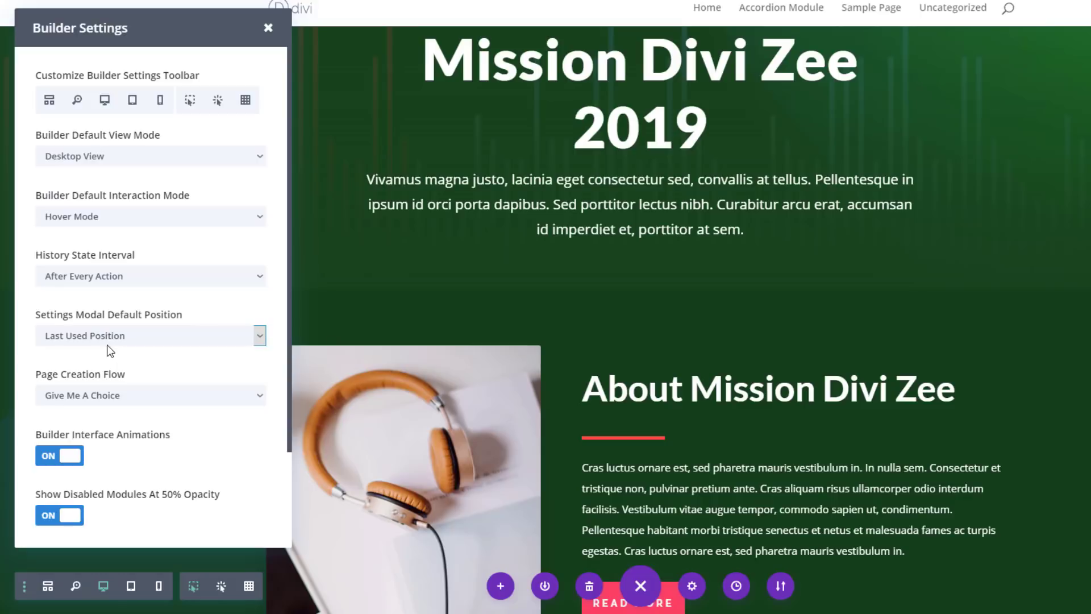
pyautogui.click(131, 153)
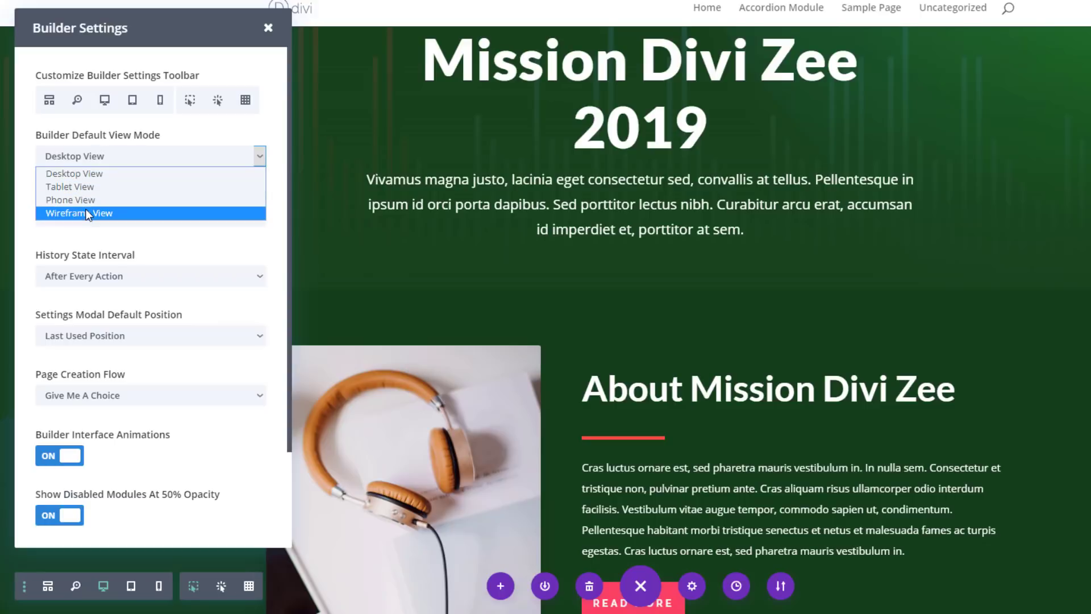
pyautogui.click(63, 186)
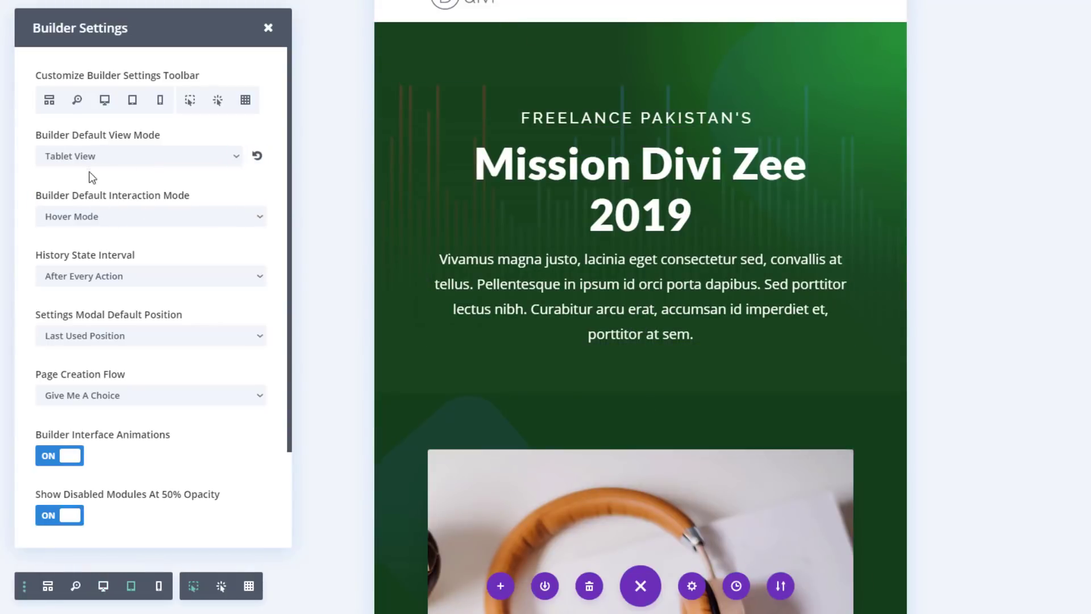
pyautogui.click(66, 154)
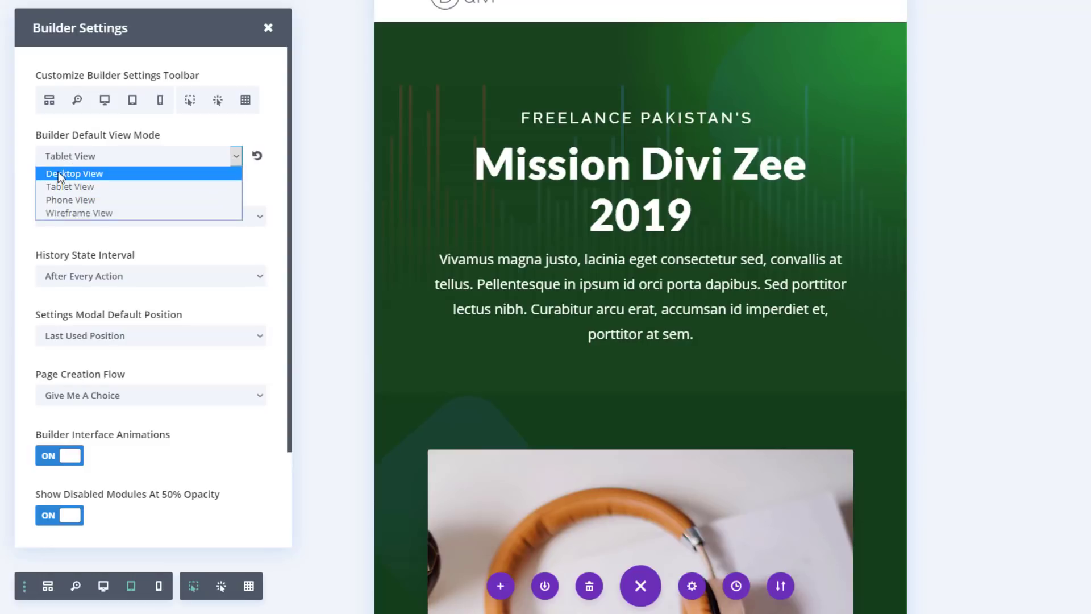
pyautogui.click(61, 174)
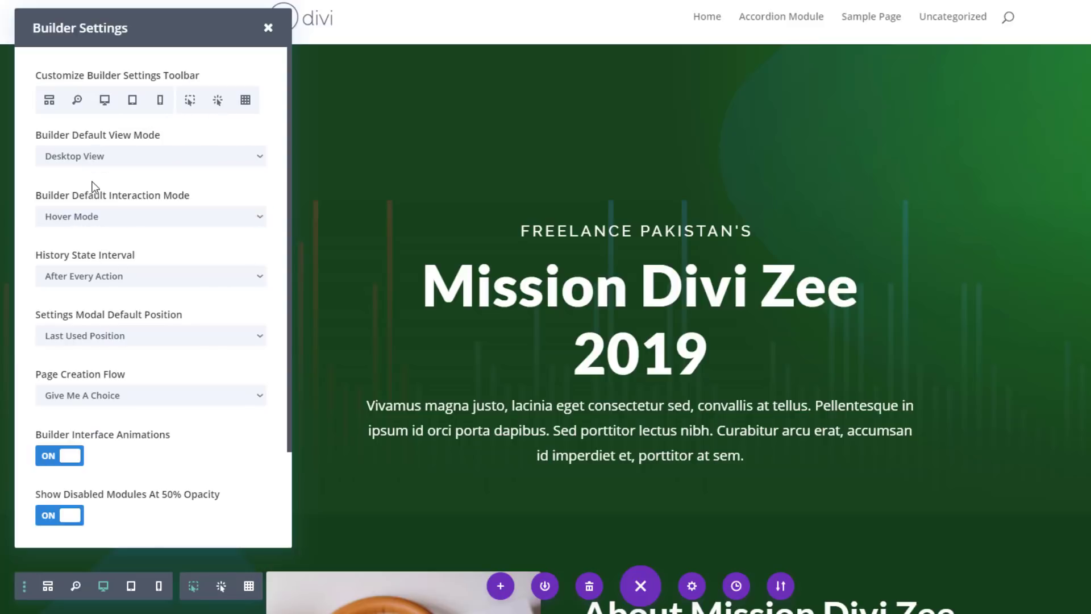
# Step: Try Grid Mode as the Builder Default Interaction Mode, and set it back to Hover Mode
pyautogui.click(94, 220)
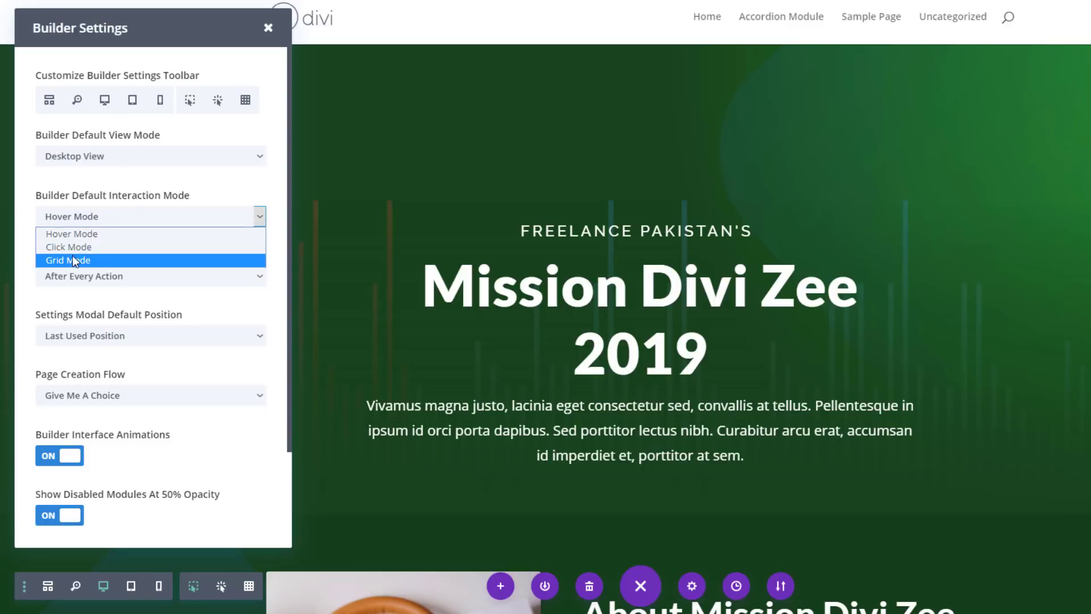
pyautogui.click(91, 259)
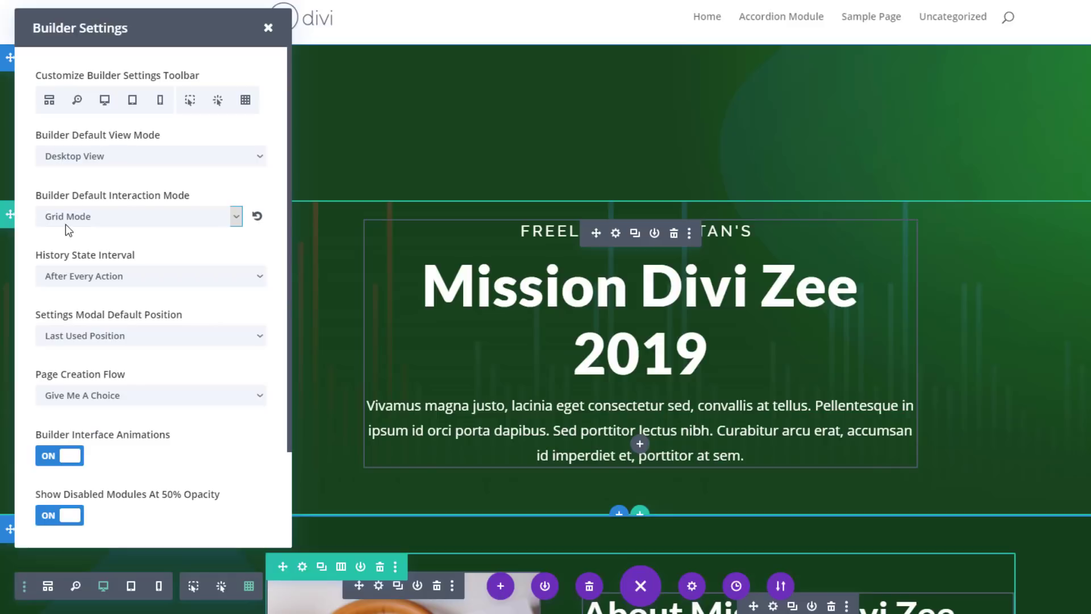
pyautogui.click(57, 225)
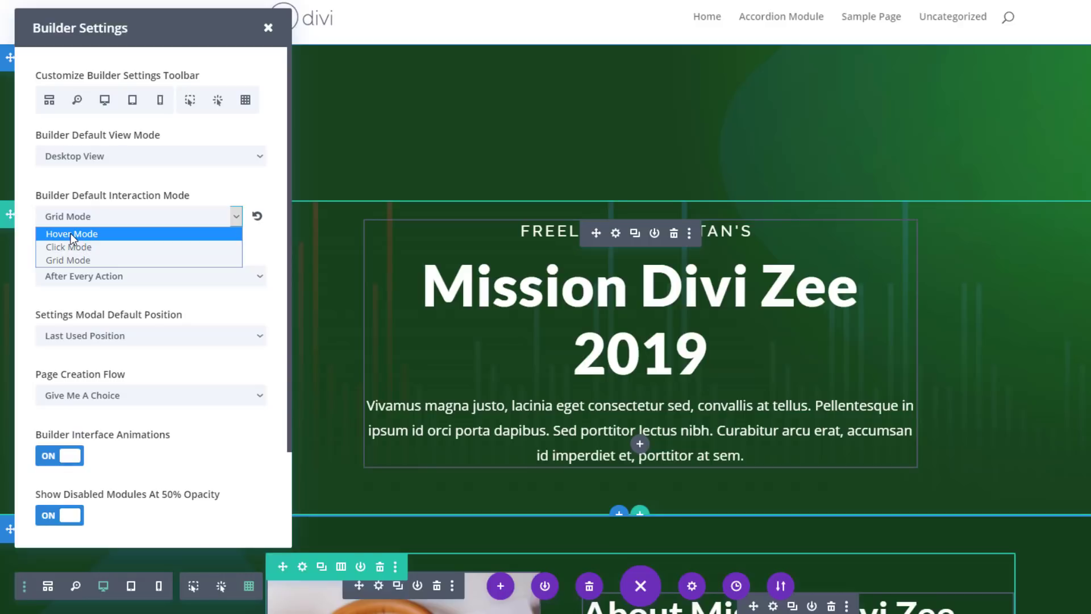
pyautogui.click(71, 233)
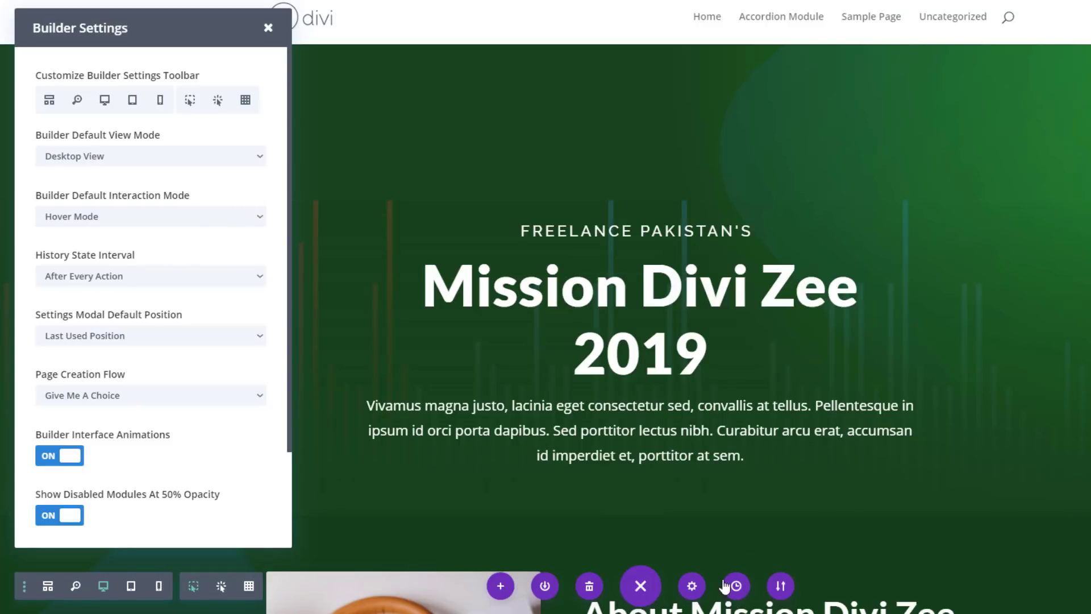
# Step: Review the History State Interval and Settings Modal Default Position options, keeping After Every Action and Last Used Position
pyautogui.click(103, 276)
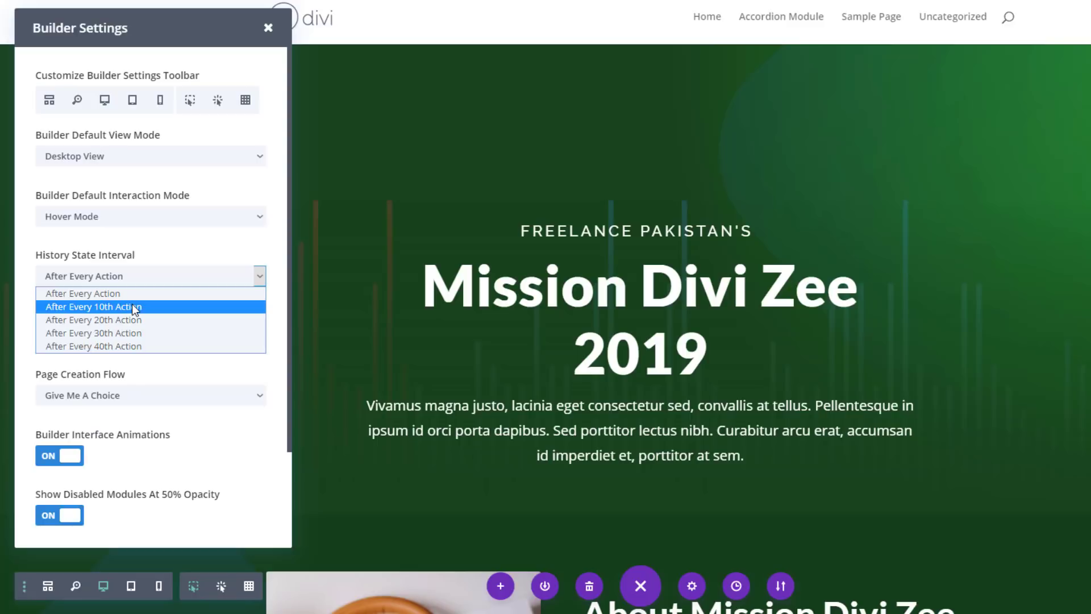
pyautogui.click(98, 294)
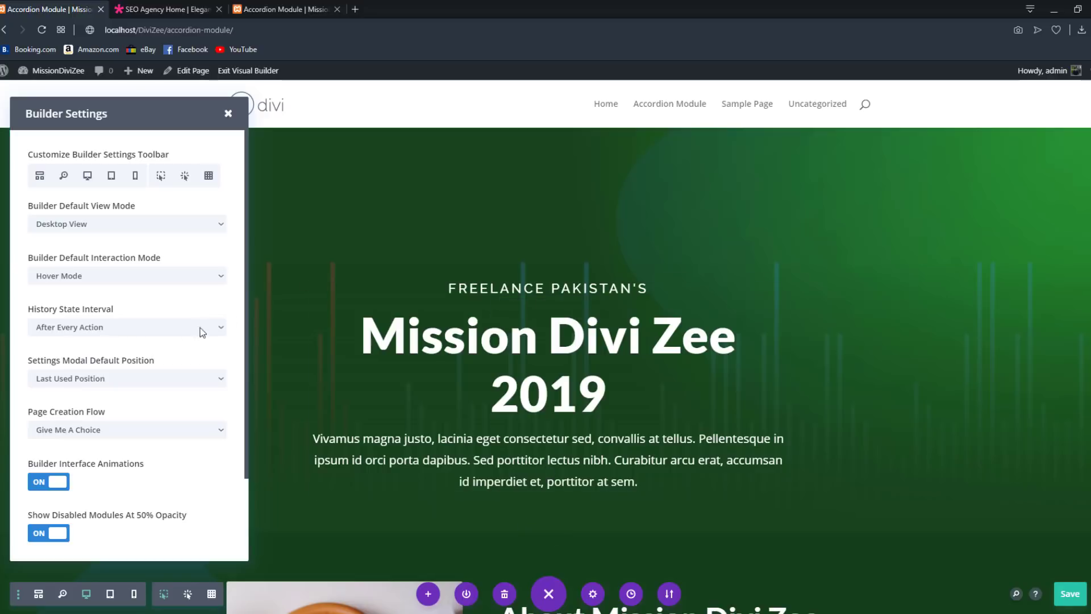
pyautogui.click(119, 379)
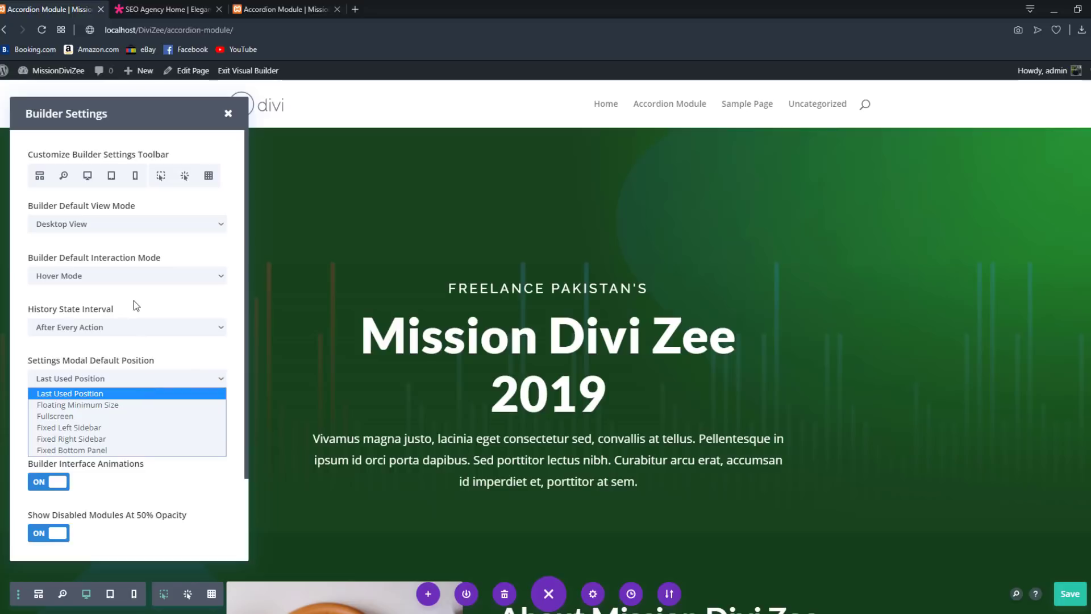
pyautogui.click(78, 395)
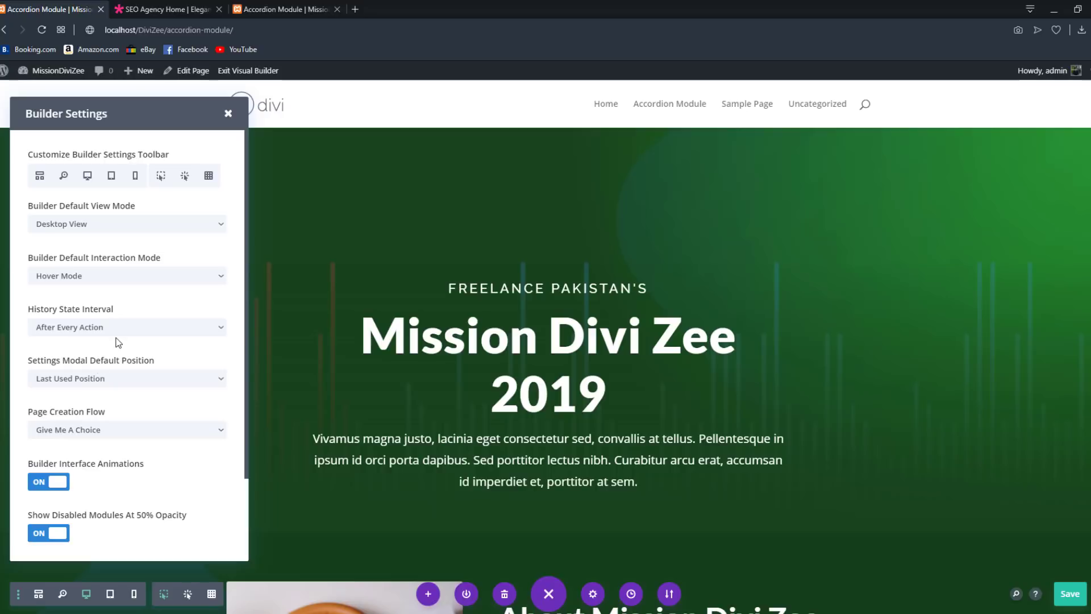
pyautogui.scroll(-2, 111, 335)
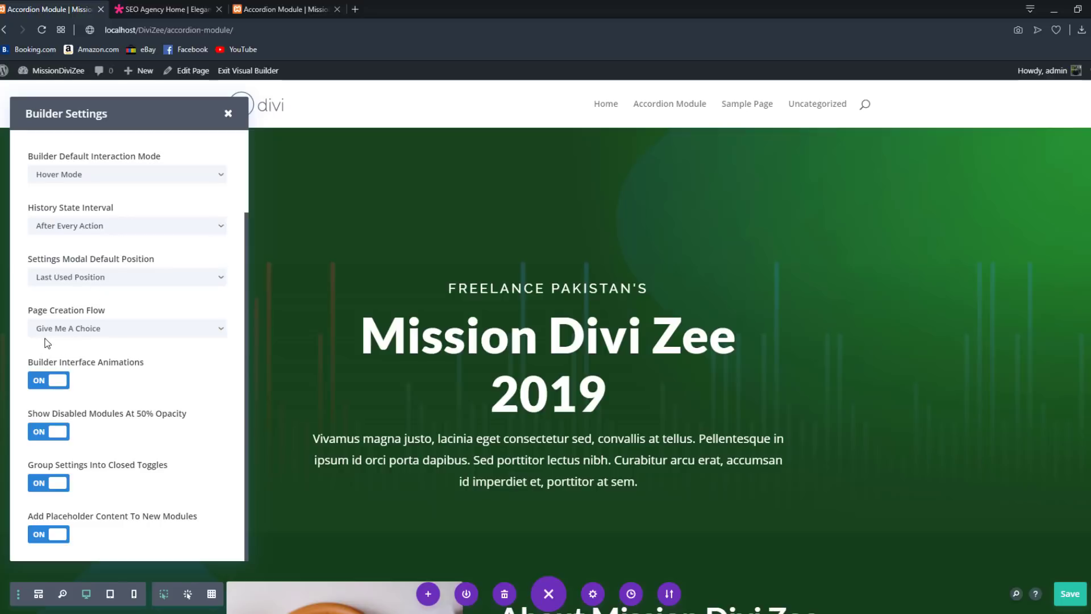
# Step: Close Builder Settings, create a new page titled "Options" in a new browser tab, and launch the Divi Builder on it
pyautogui.moveTo(137, 71)
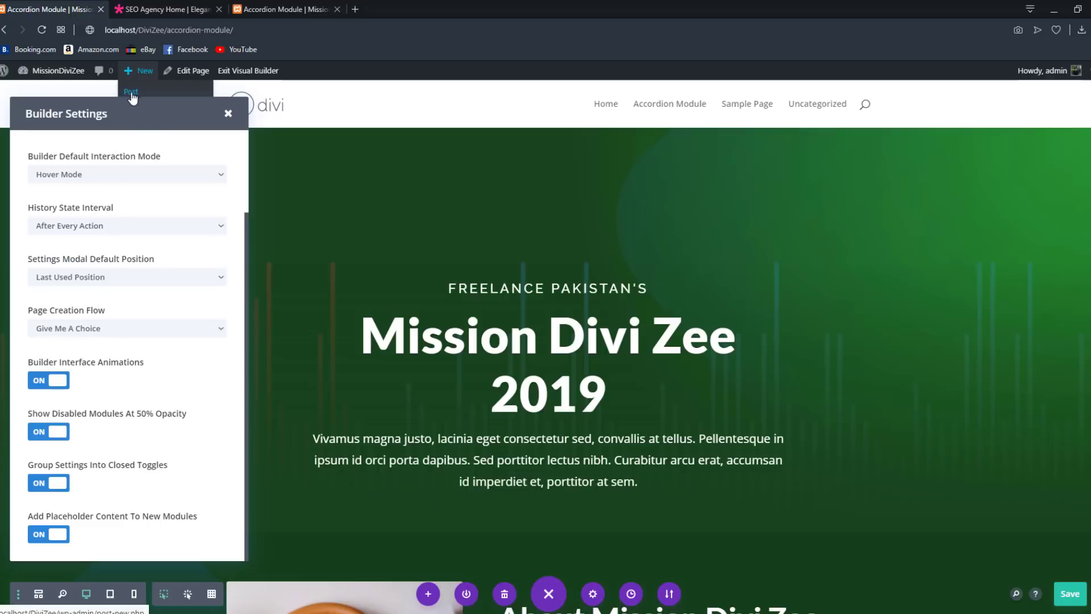
pyautogui.click(227, 113)
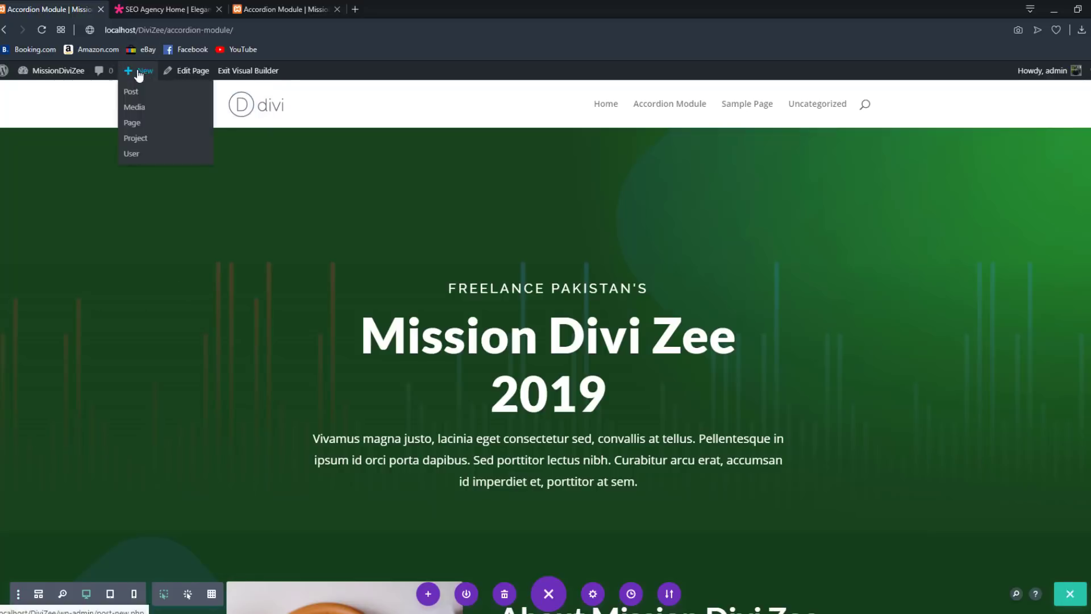
pyautogui.rightClick(136, 128)
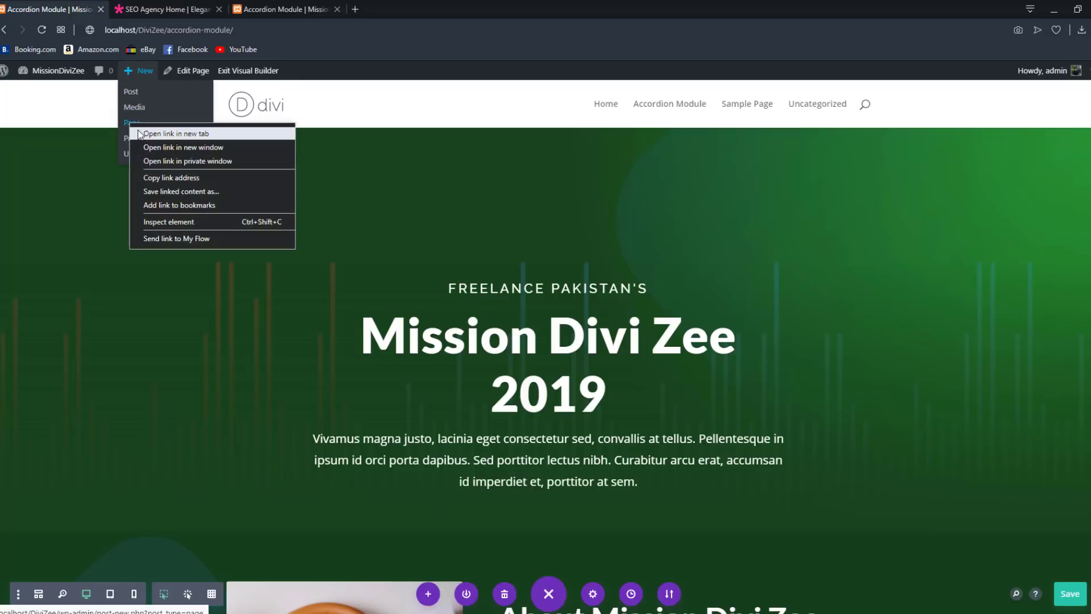
pyautogui.click(170, 133)
pyautogui.click(134, 6)
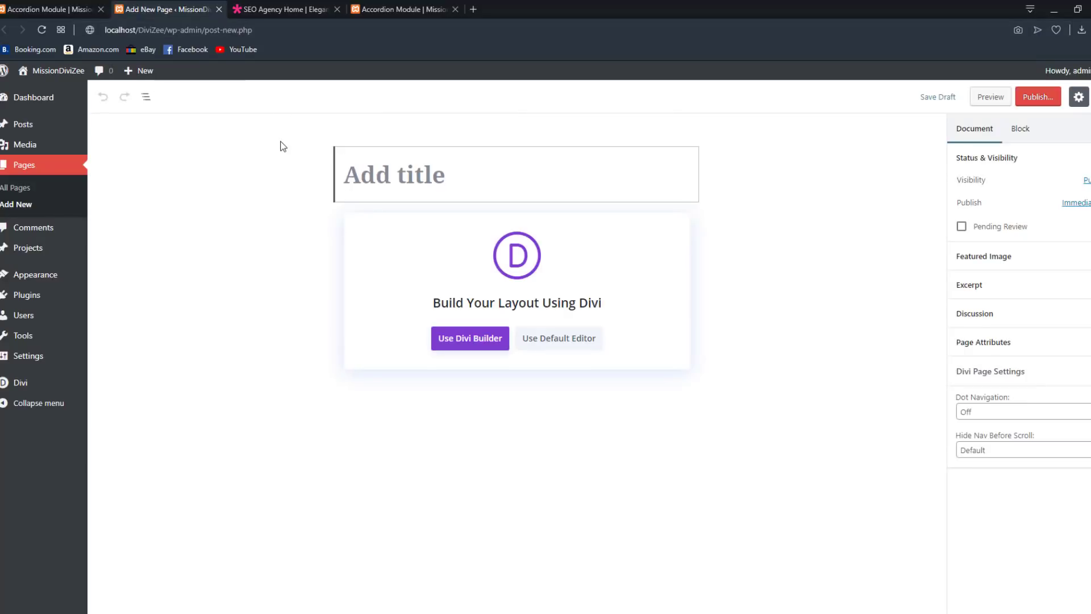
pyautogui.write('Options')
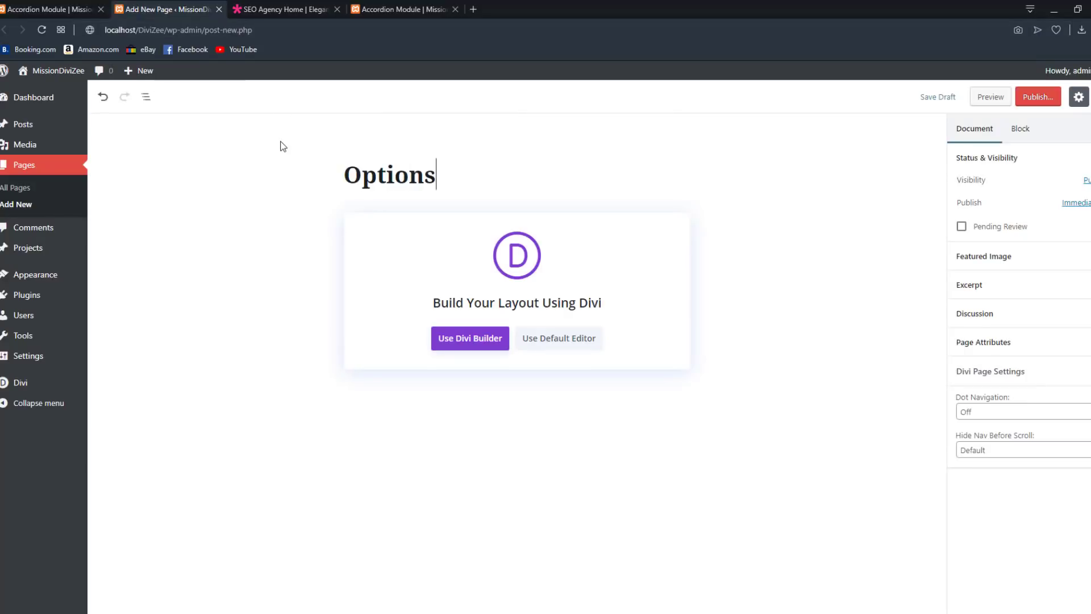
pyautogui.click(460, 340)
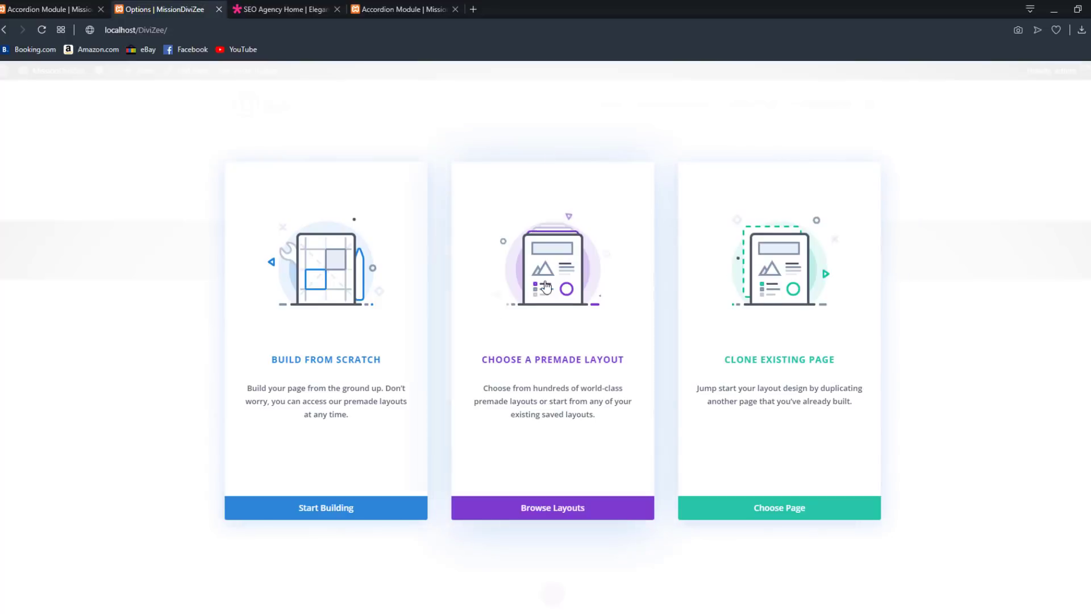
# Step: Set the Page Creation Flow to Build From Scratch in the Accordion Module page's Builder Settings, and return to the Options page
pyautogui.click(31, 4)
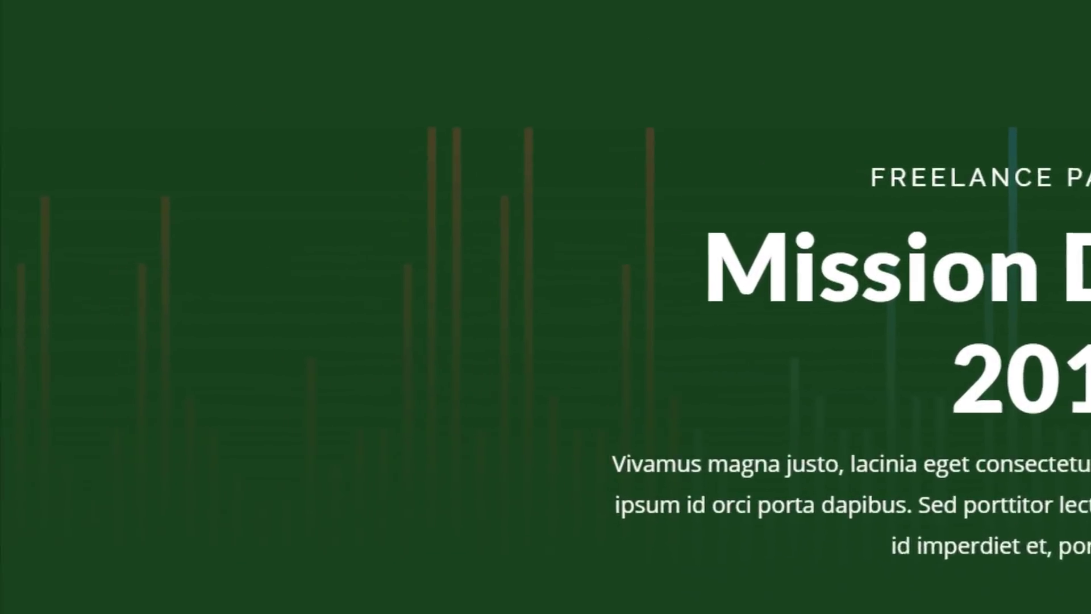
pyautogui.click(18, 594)
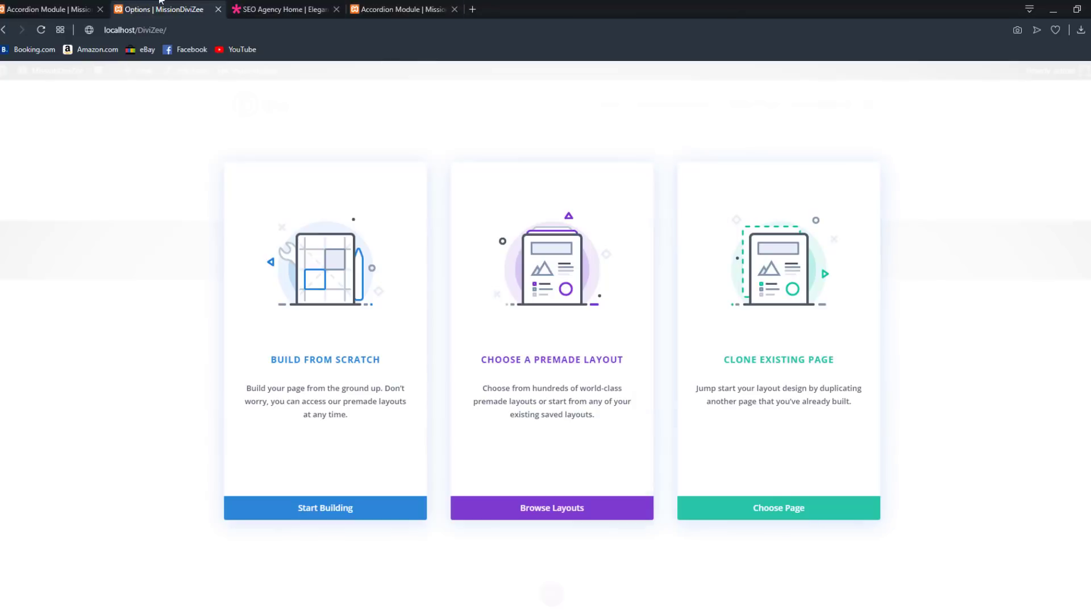
pyautogui.click(48, 9)
pyautogui.click(220, 430)
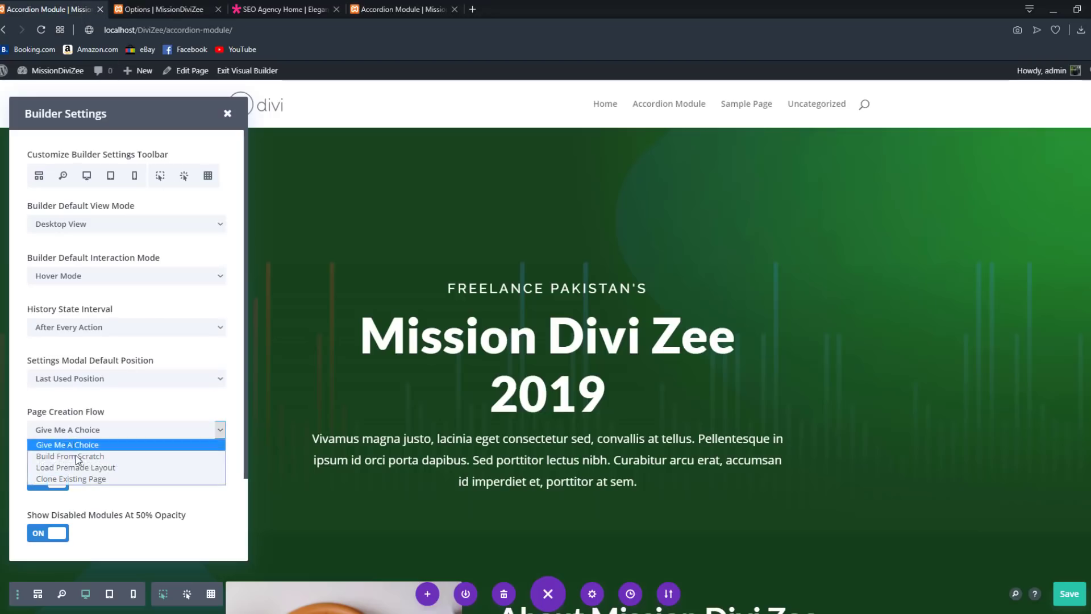
pyautogui.click(78, 459)
pyautogui.click(164, 9)
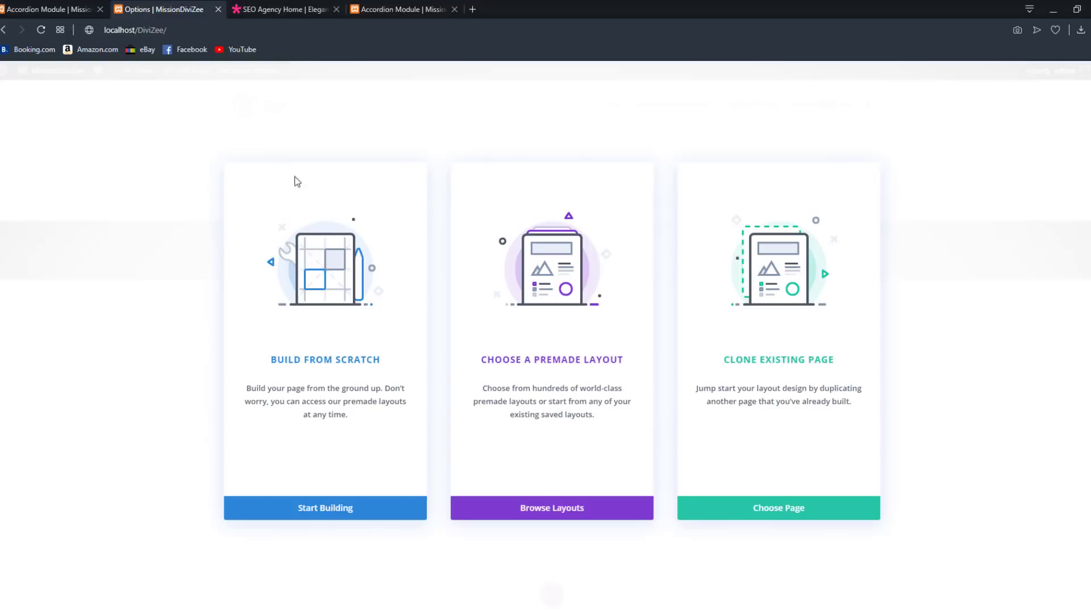
# Step: Compare the Page Creation Flow options in the Accordion Module page's Builder Settings with the layout choices offered on the Options page
pyautogui.click(62, 10)
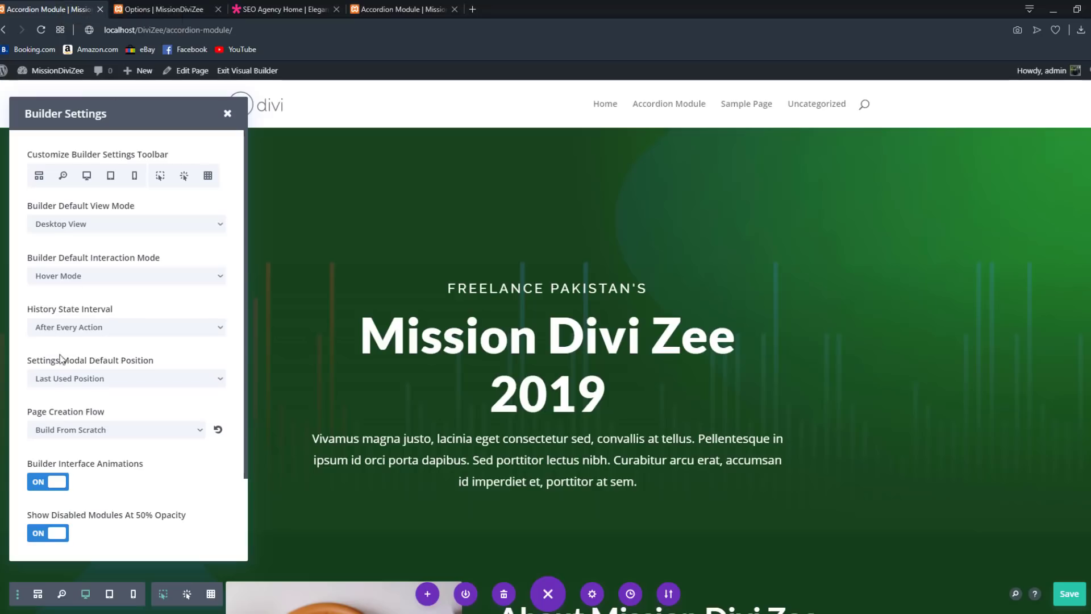
pyautogui.click(64, 429)
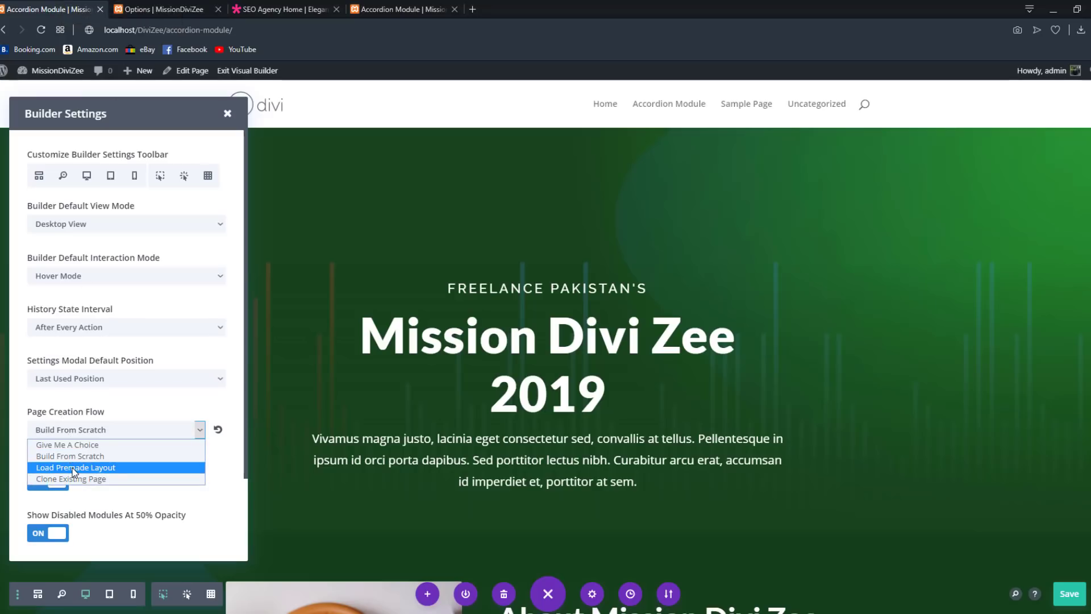
pyautogui.click(196, 8)
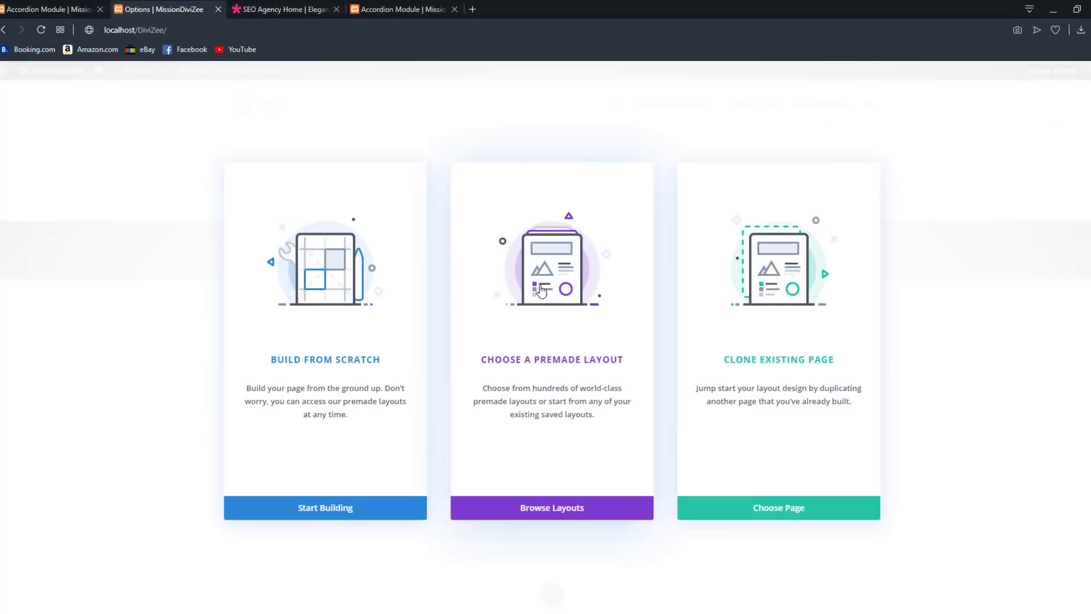
pyautogui.click(62, 9)
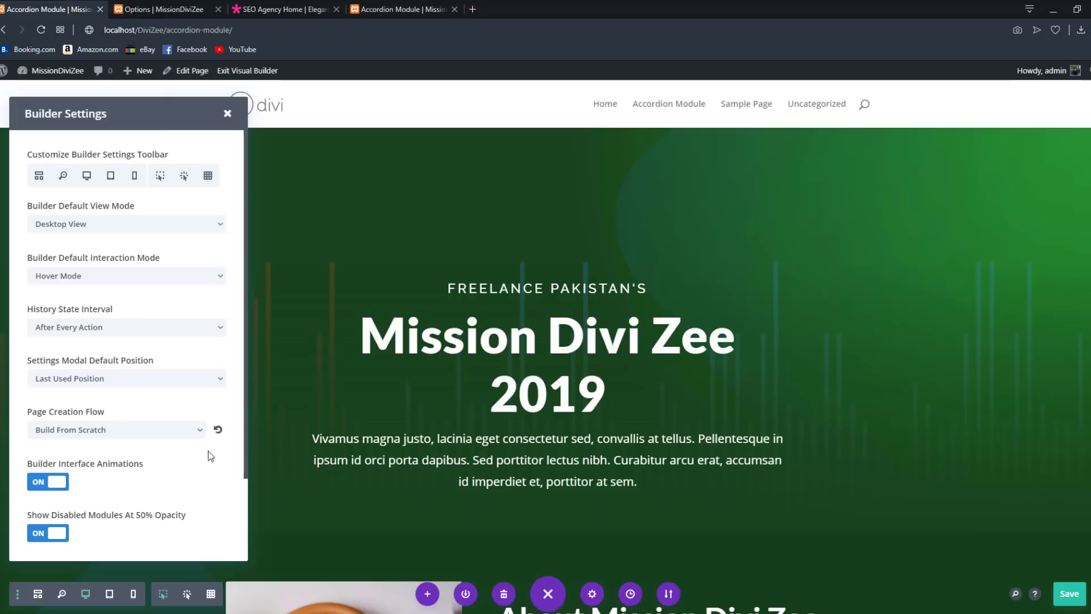
# Step: Try Clone Existing Page as the Page Creation Flow, and compare it with the matching choice on the Options page
pyautogui.click(87, 427)
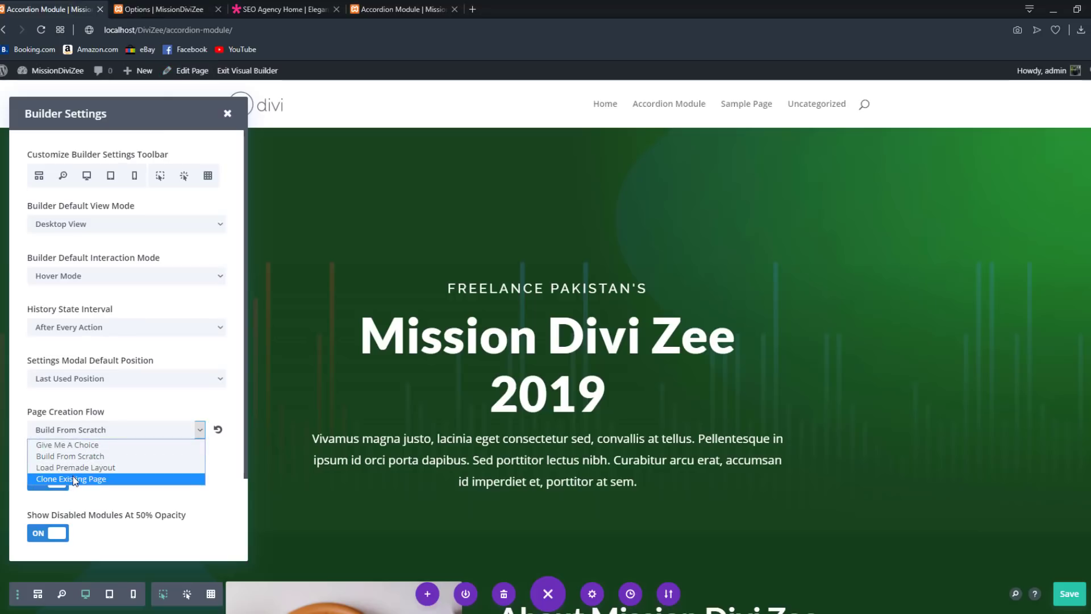
pyautogui.click(74, 480)
pyautogui.click(171, 9)
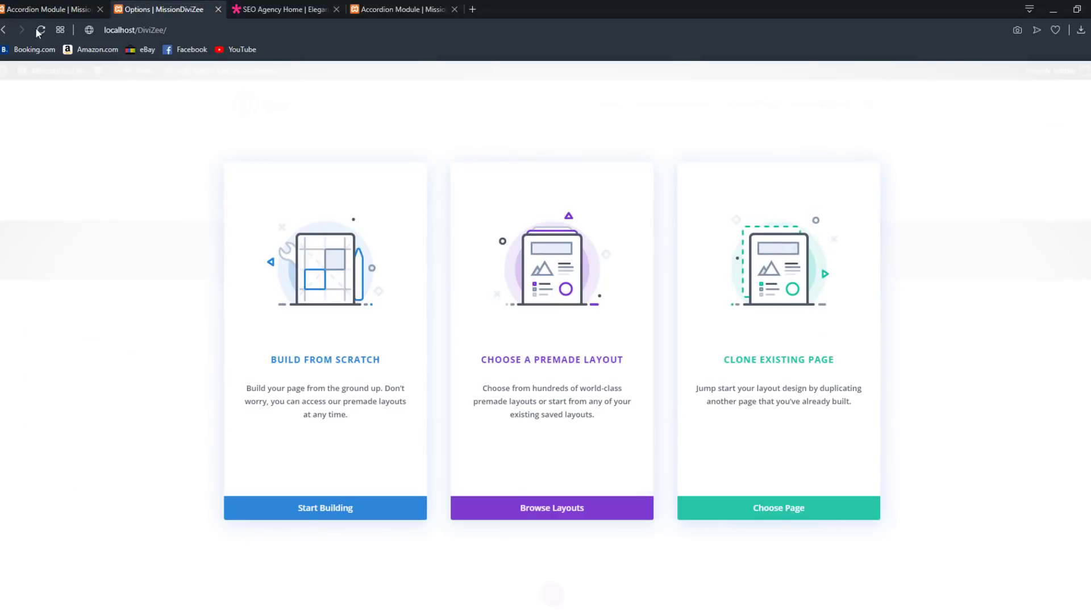
pyautogui.click(57, 8)
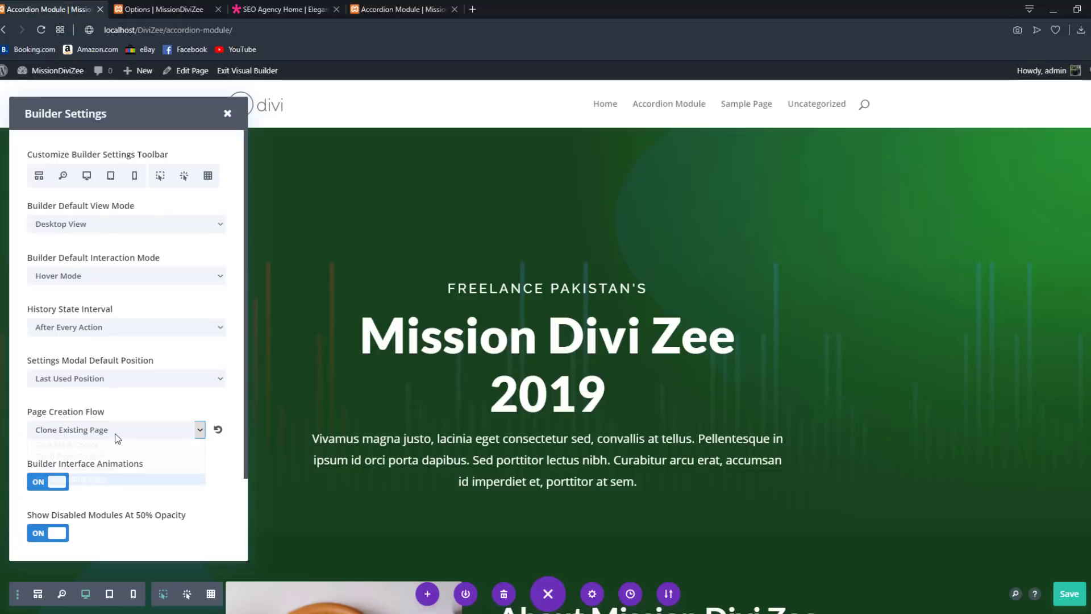
# Step: Set the Page Creation Flow to Give Me A Choice, and close Builder Settings
pyautogui.click(200, 430)
pyautogui.click(84, 444)
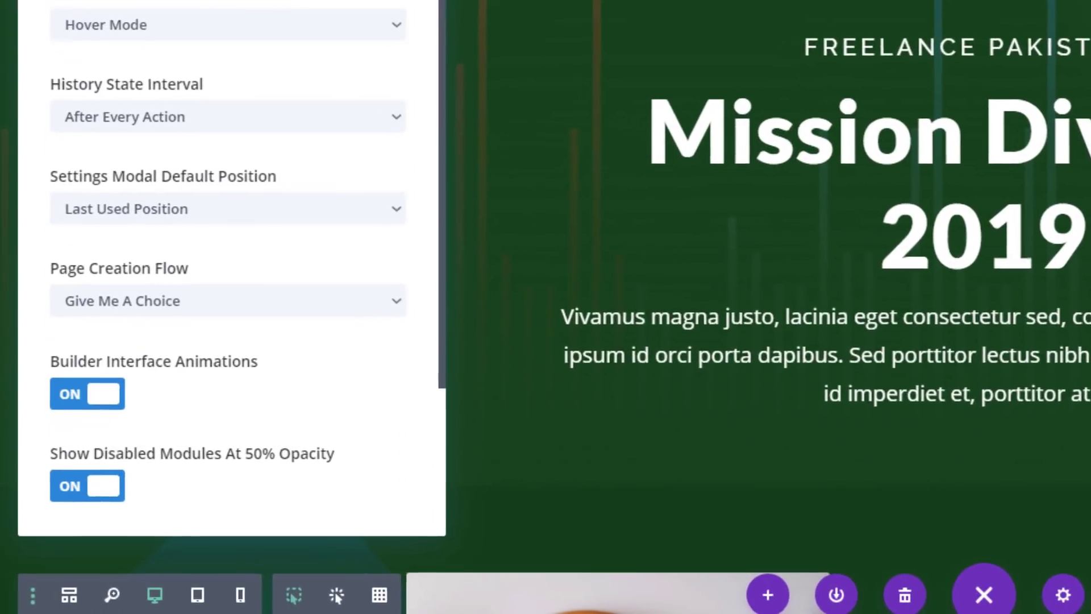
pyautogui.scroll(-3, 170, 301)
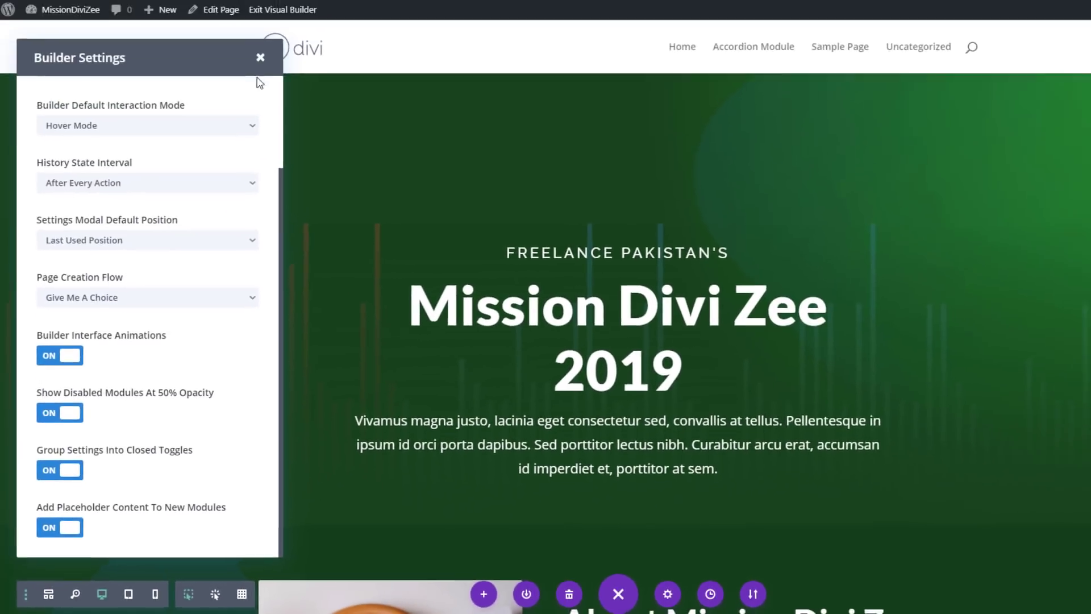
pyautogui.click(260, 57)
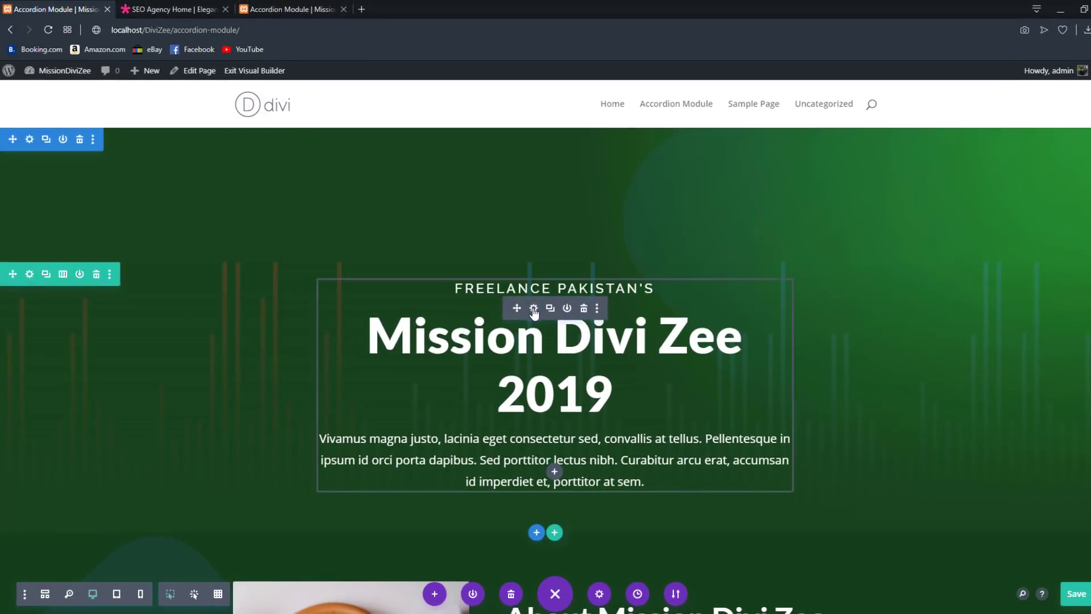
# Step: Turn off Builder Interface Animations, opening and closing the hero text module's settings before and after to compare
pyautogui.click(534, 309)
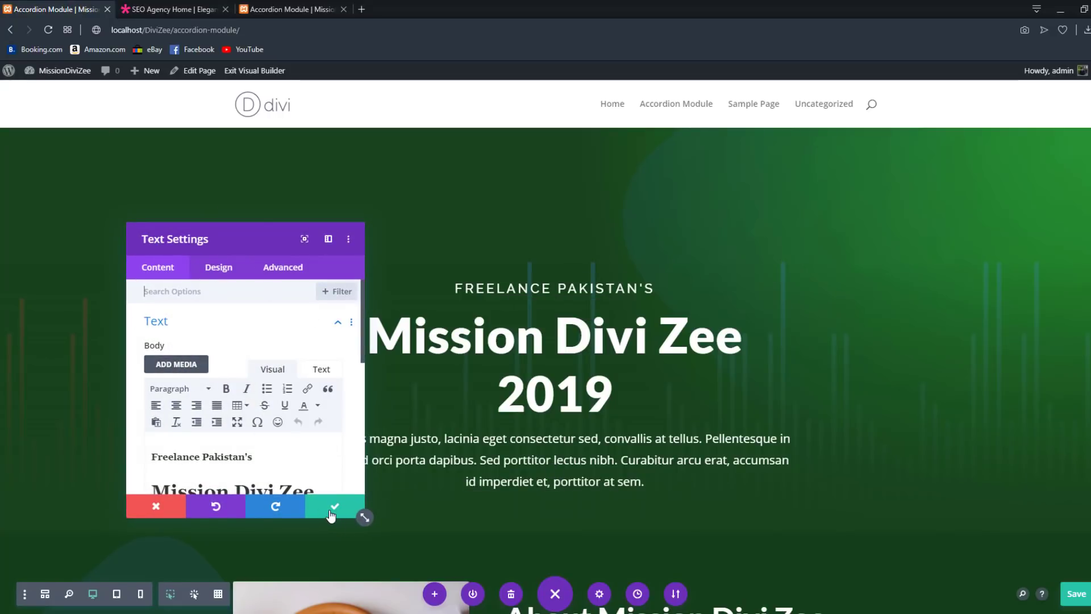
pyautogui.click(332, 515)
pyautogui.click(25, 594)
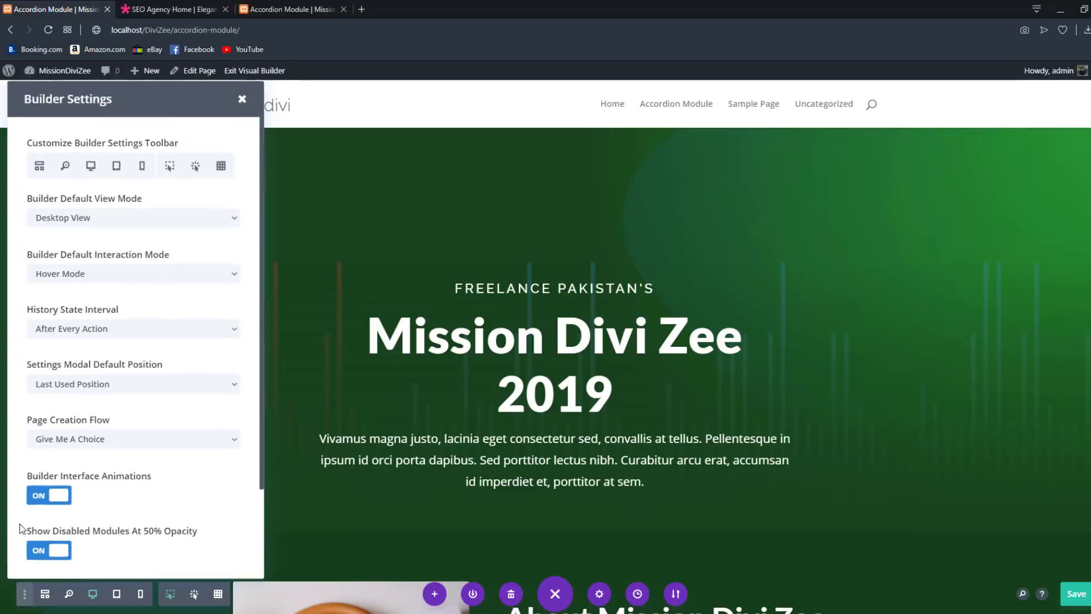
pyautogui.click(47, 483)
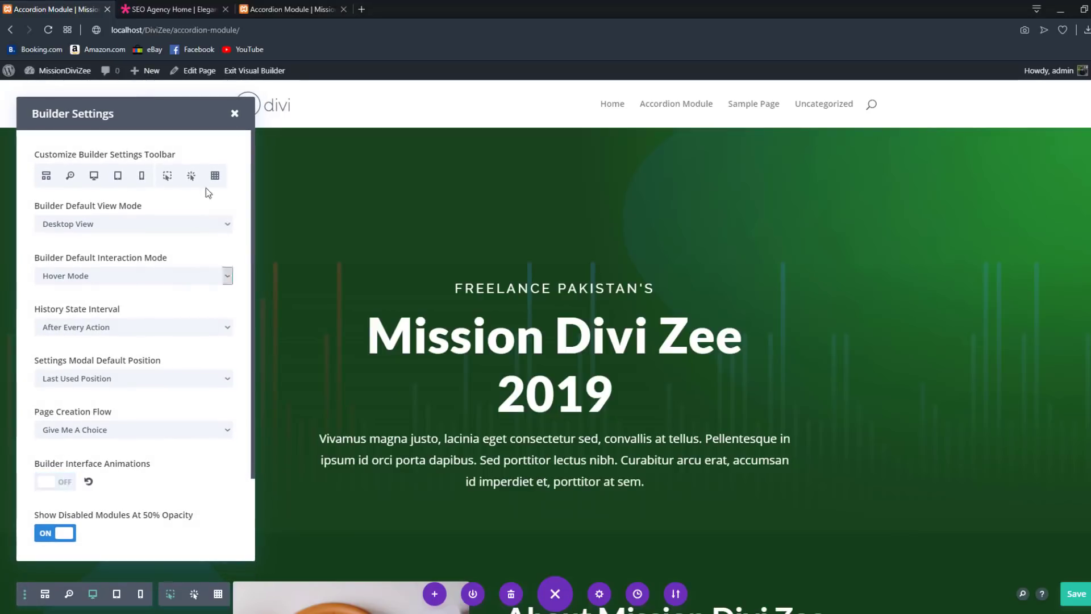
pyautogui.click(234, 113)
pyautogui.click(533, 308)
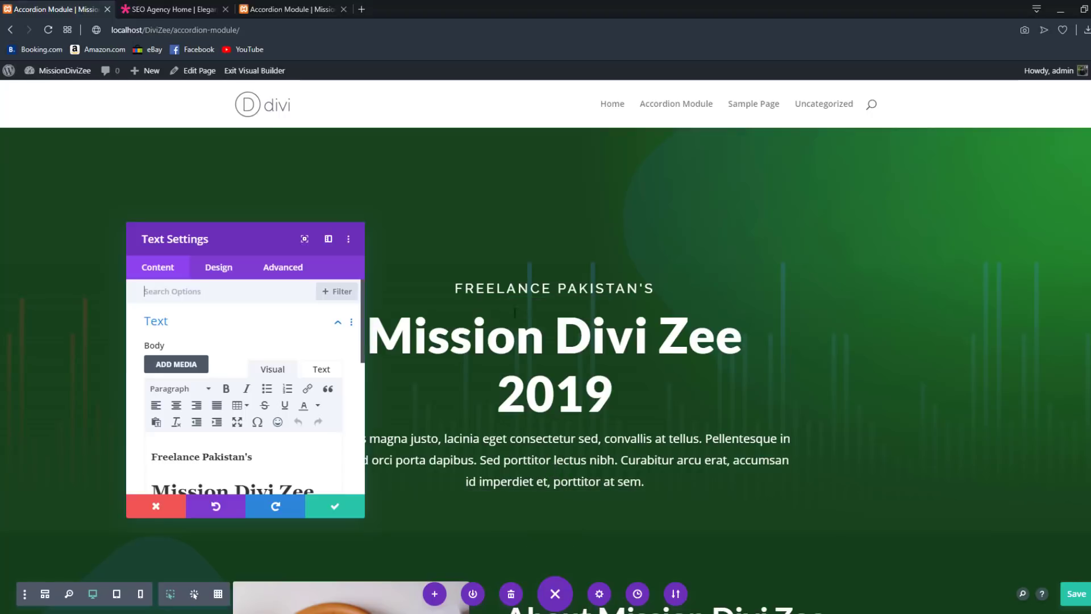
pyautogui.click(333, 508)
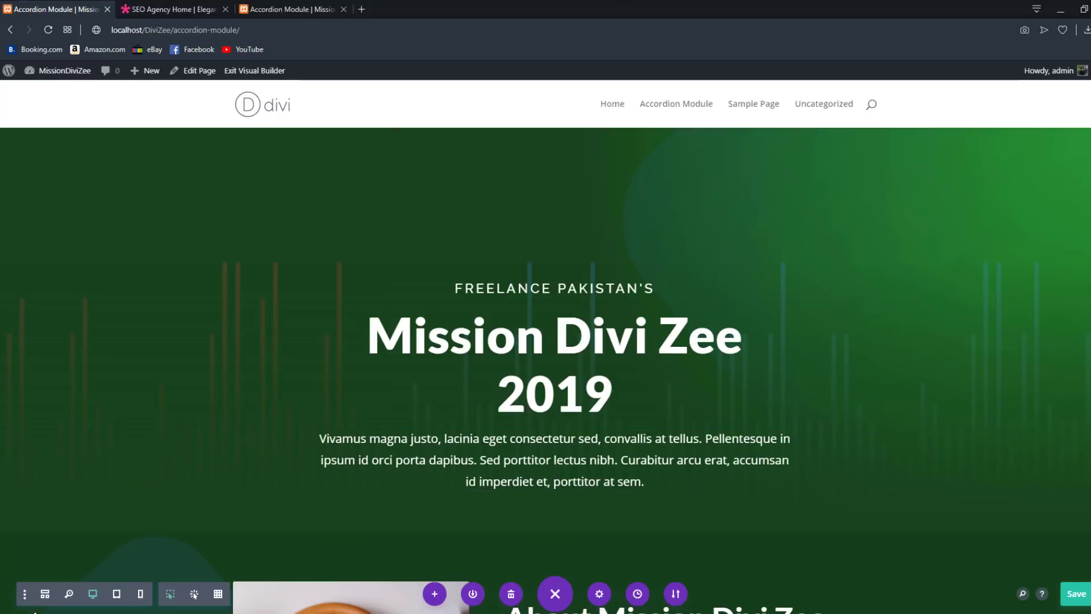
# Step: Turn Builder Interface Animations back on, review the remaining options, and close Builder Settings
pyautogui.click(23, 597)
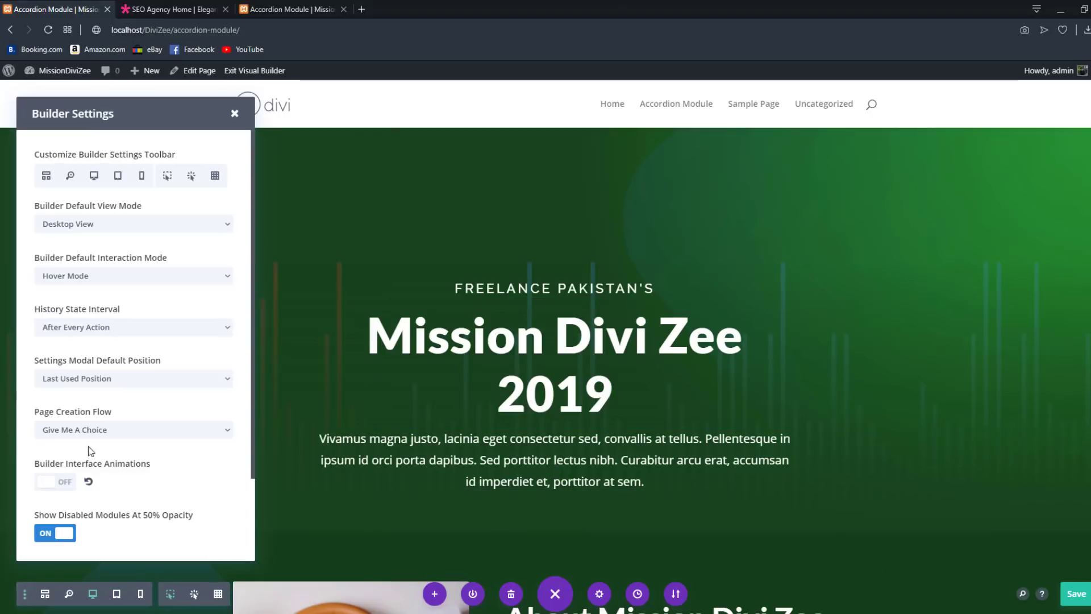
pyautogui.click(51, 483)
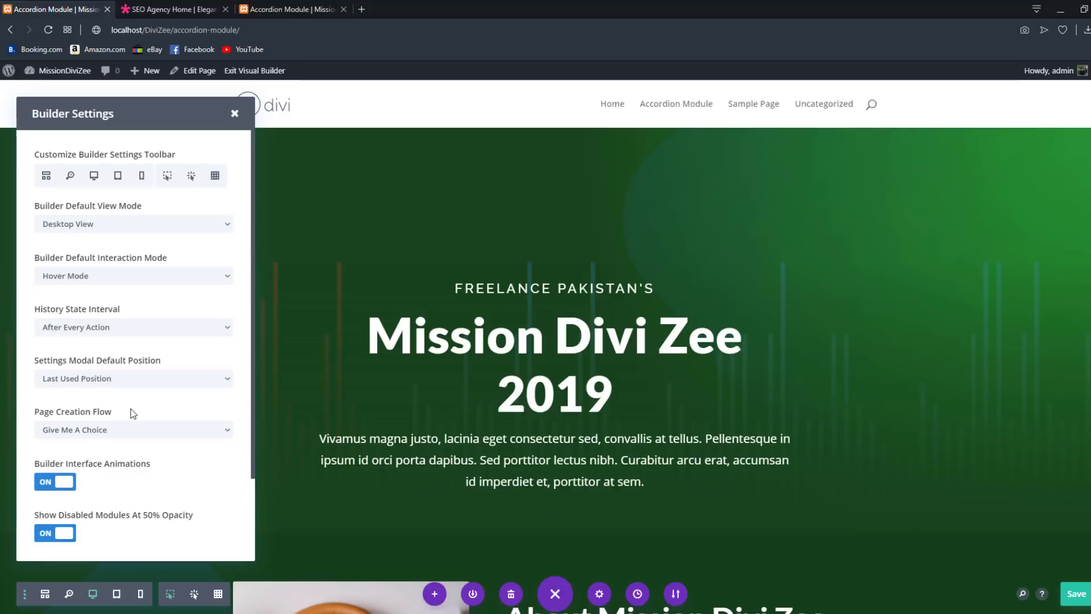
pyautogui.scroll(-2, 132, 412)
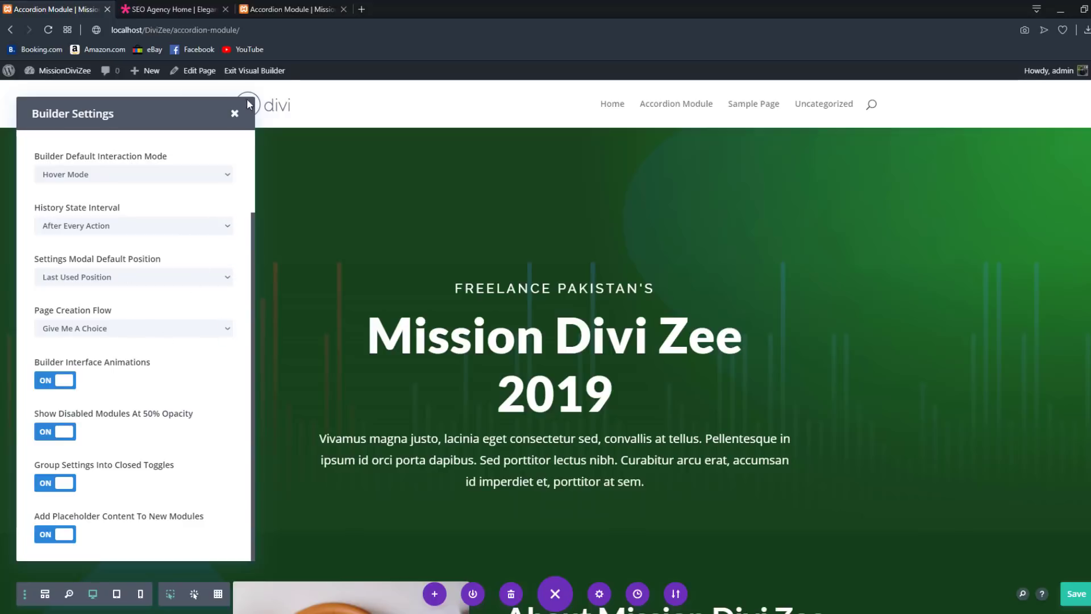
pyautogui.click(235, 113)
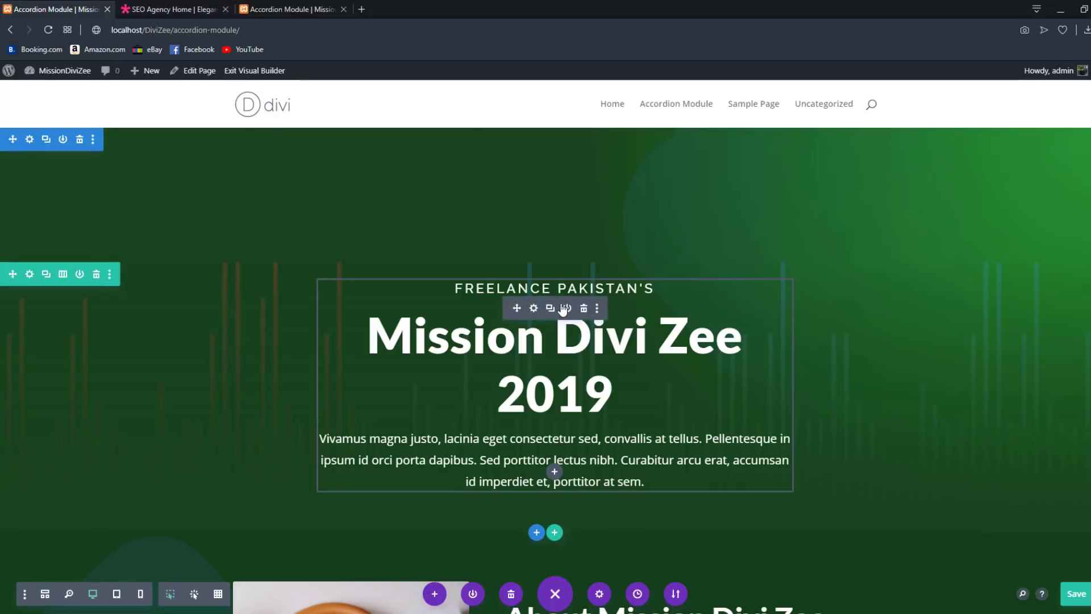
# Step: Disable the headphones image module in the About Mission Divi Zee section on phone, tablet and desktop
pyautogui.scroll(-5, 559, 310)
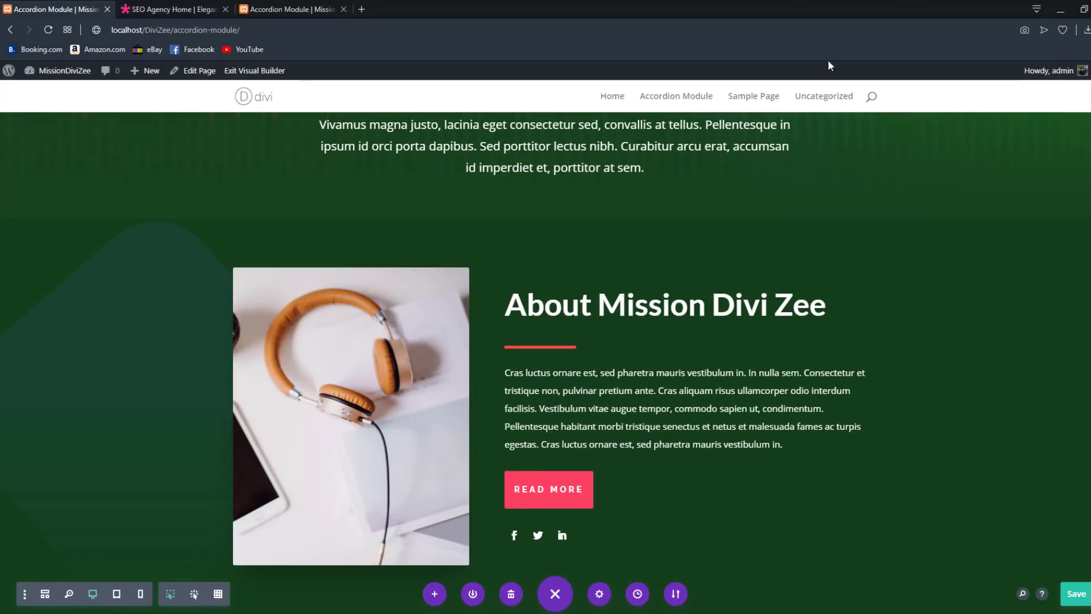
pyautogui.moveTo(329, 313)
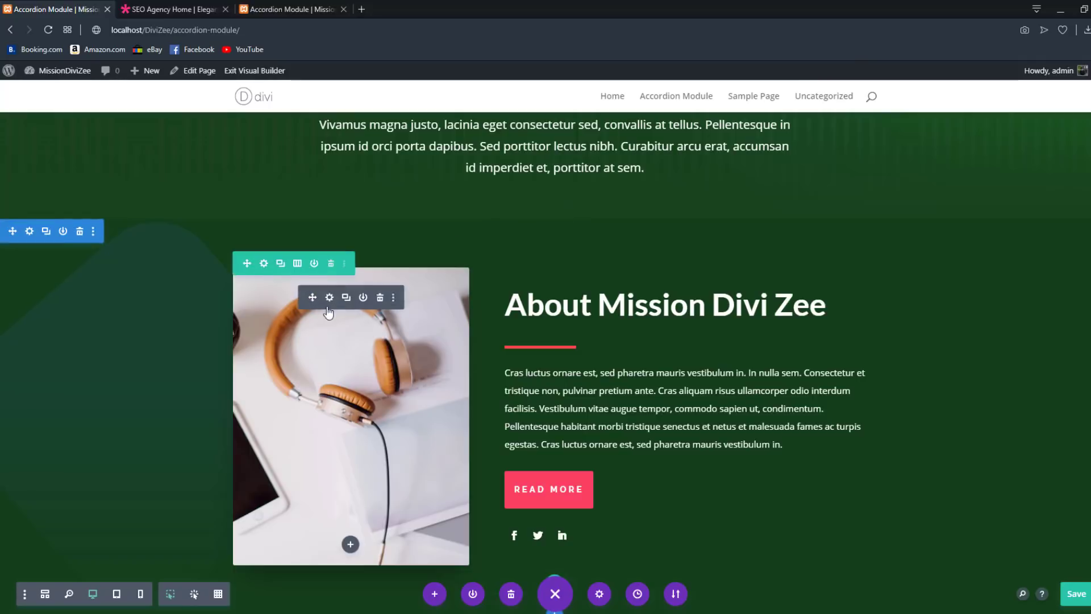
pyautogui.click(394, 298)
pyautogui.moveTo(365, 166)
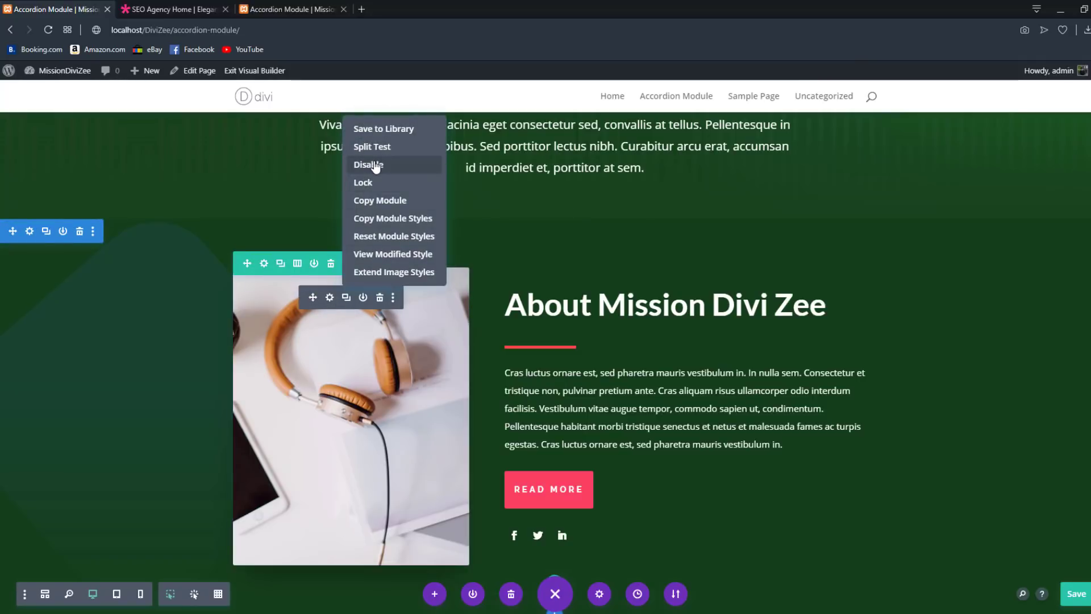
pyautogui.click(359, 166)
pyautogui.click(394, 165)
pyautogui.click(429, 166)
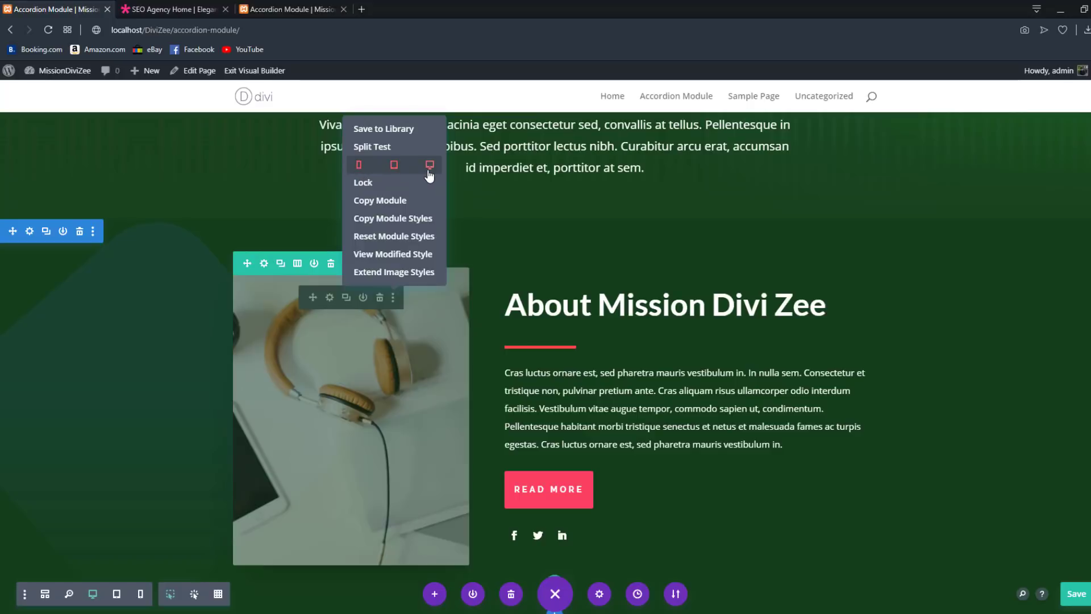
pyautogui.click(195, 277)
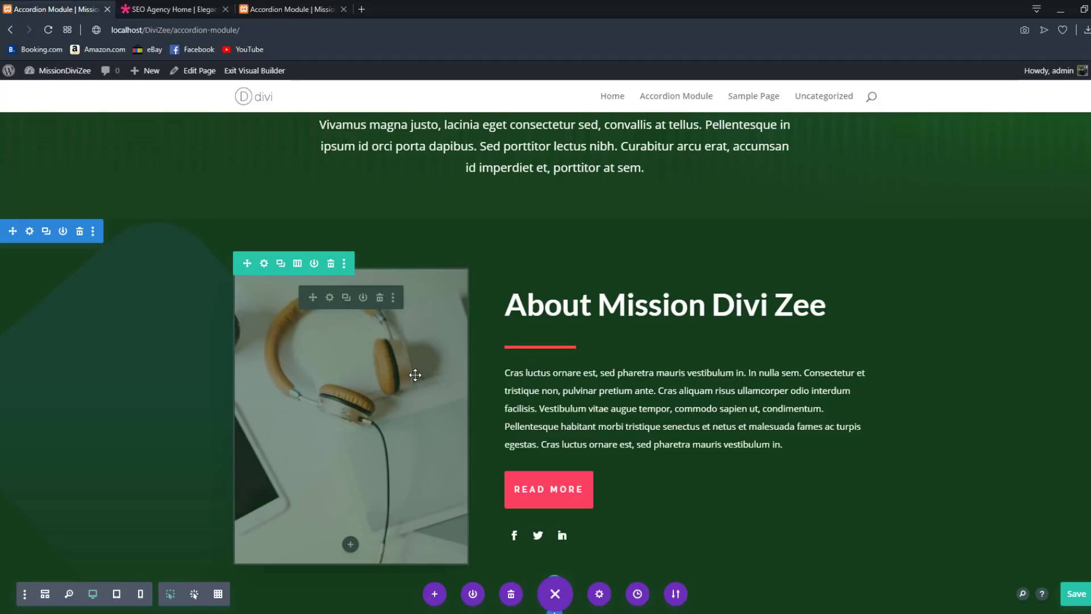
# Step: Turn off Show Disabled Modules At 50% Opacity in Builder Settings, and check how the disabled image is displayed on the page
pyautogui.scroll(2, 377, 333)
pyautogui.scroll(-5, 380, 339)
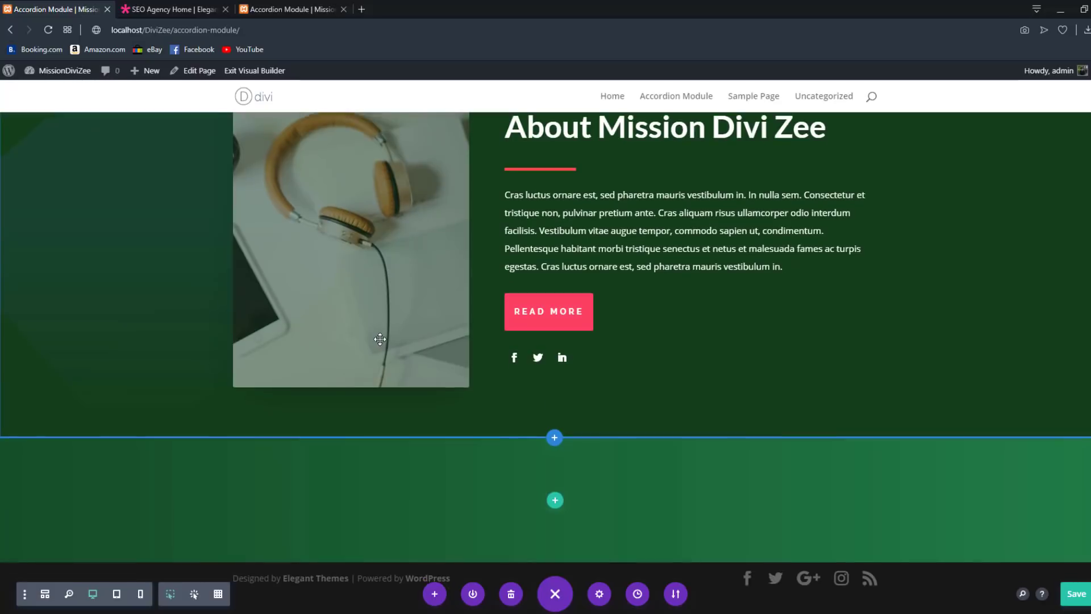
pyautogui.scroll(3, 377, 336)
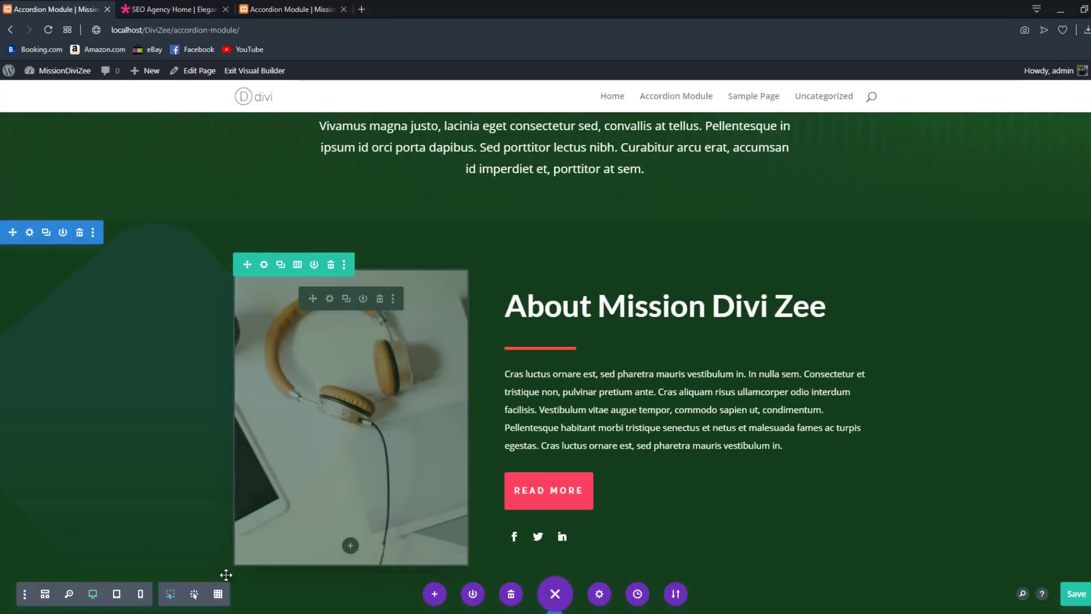
pyautogui.click(24, 596)
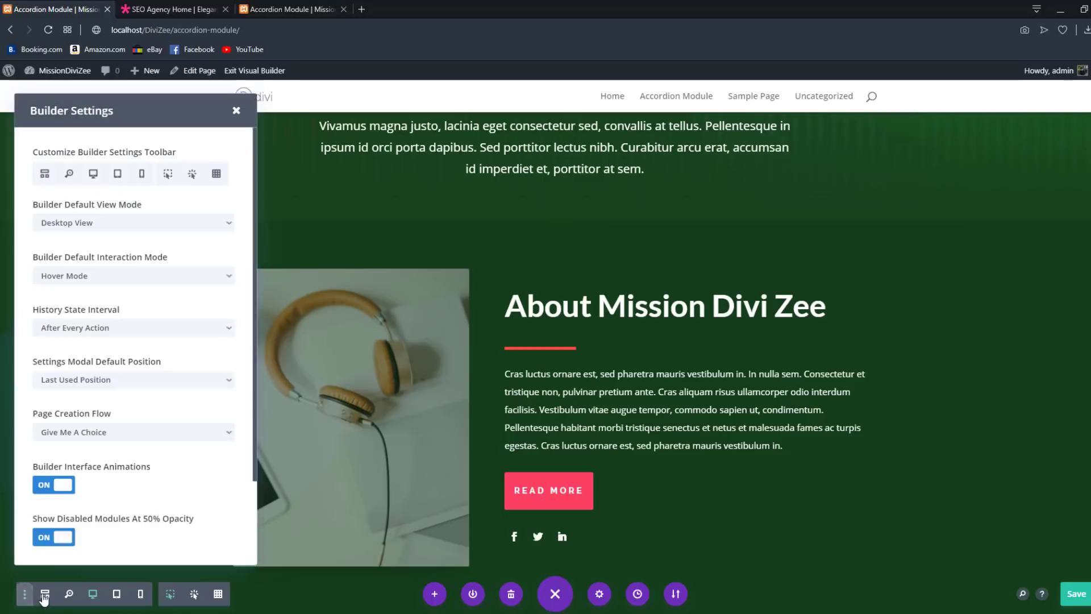
pyautogui.scroll(-2, 37, 419)
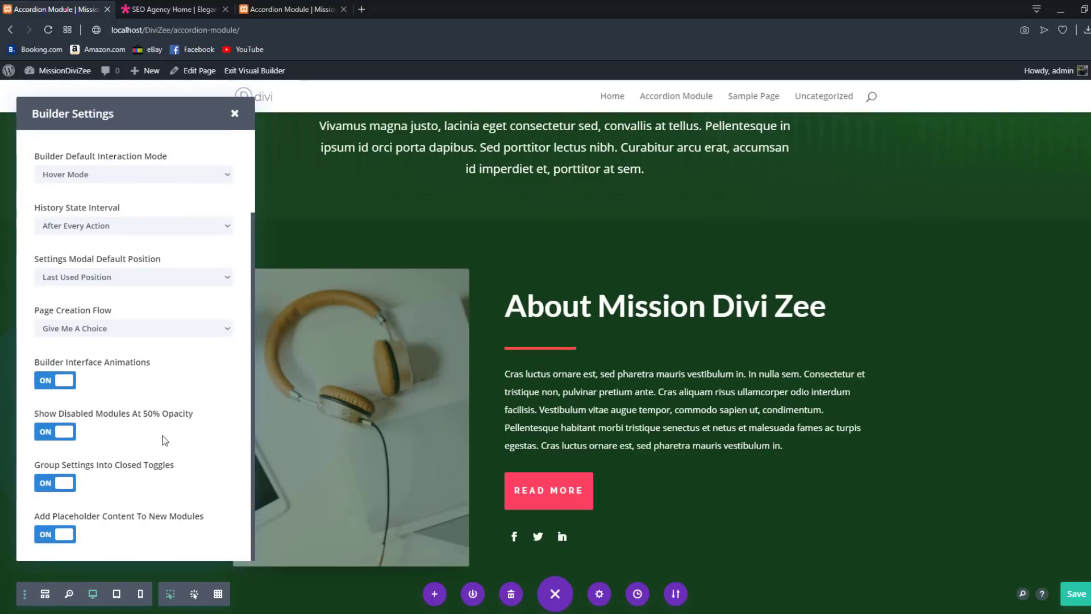
pyautogui.click(39, 435)
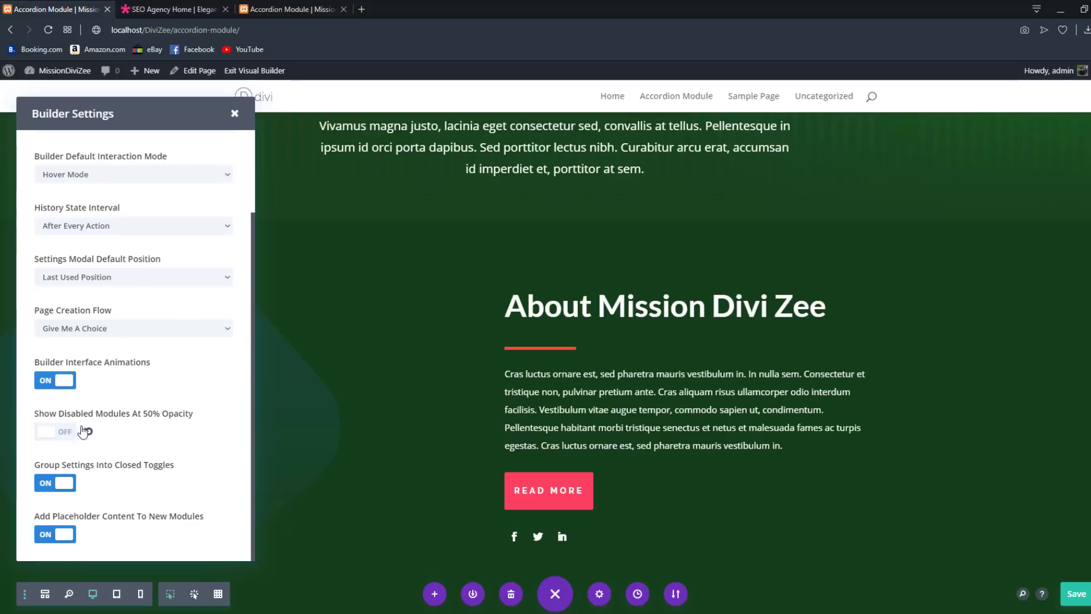
pyautogui.click(234, 113)
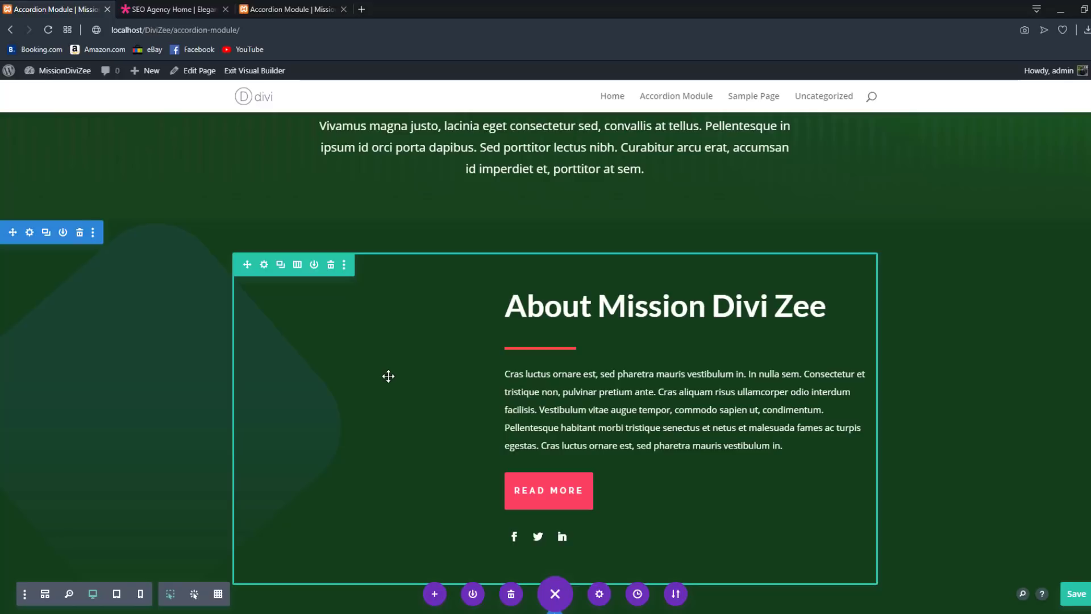
pyautogui.scroll(3, 389, 376)
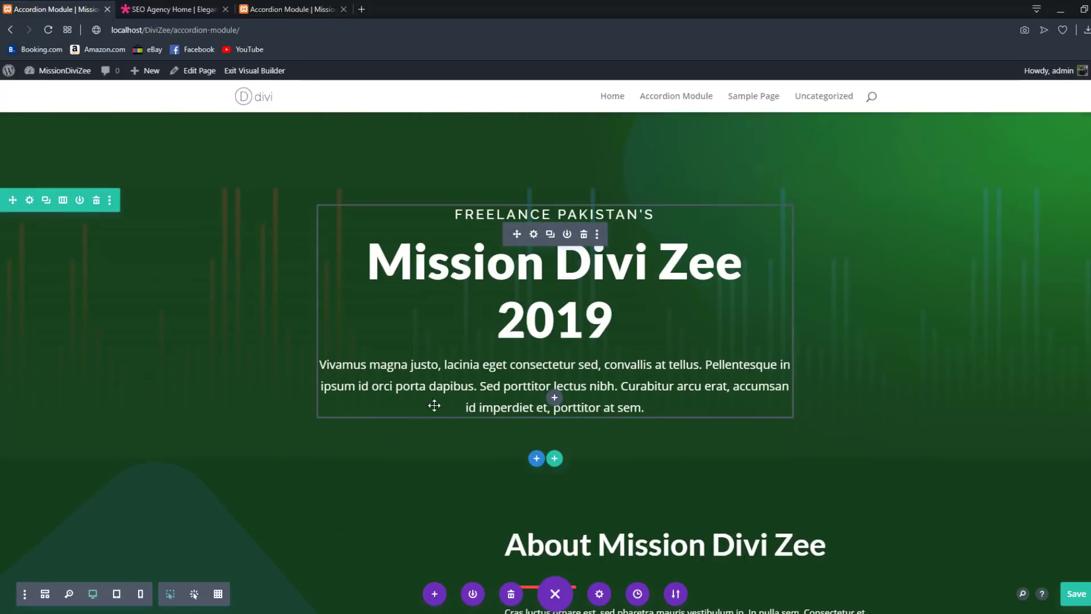
pyautogui.scroll(-4, 434, 402)
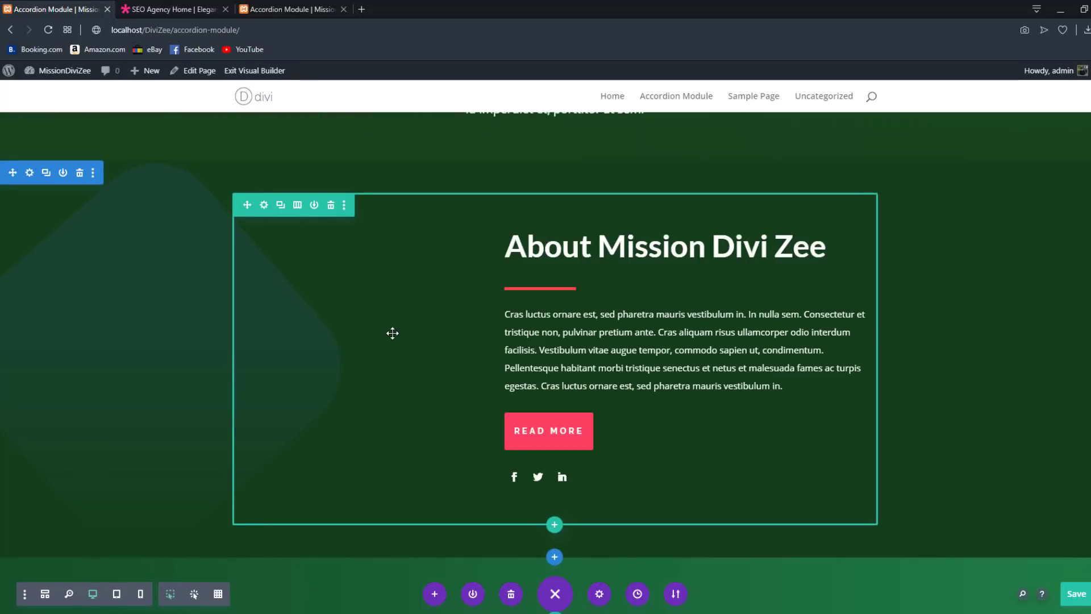
# Step: Turn Show Disabled Modules At 50% Opacity back on, and close Builder Settings
pyautogui.click(24, 593)
pyautogui.scroll(-2, 77, 443)
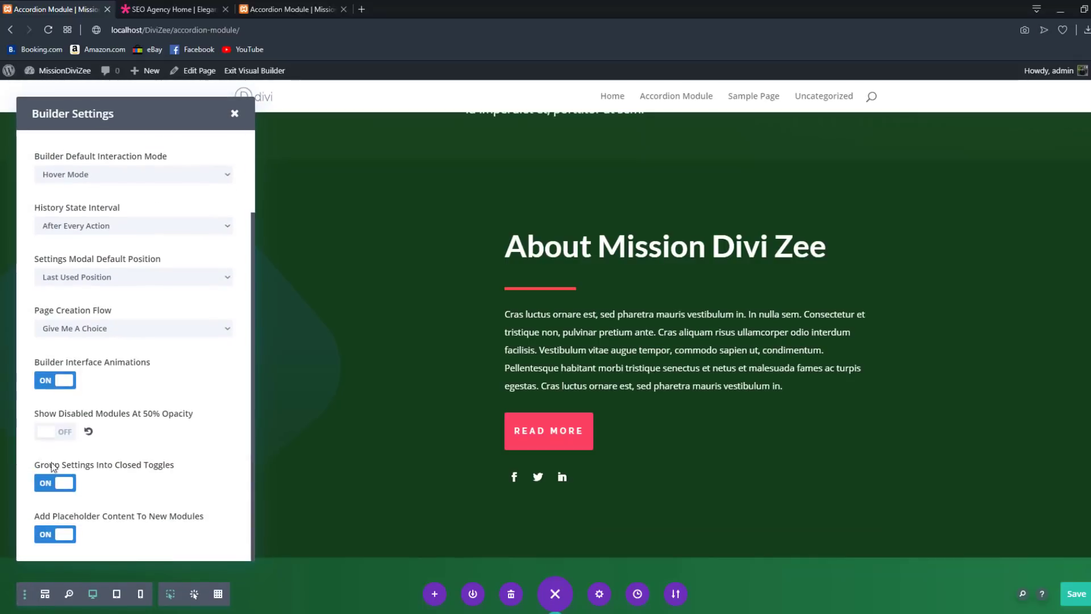
pyautogui.click(43, 433)
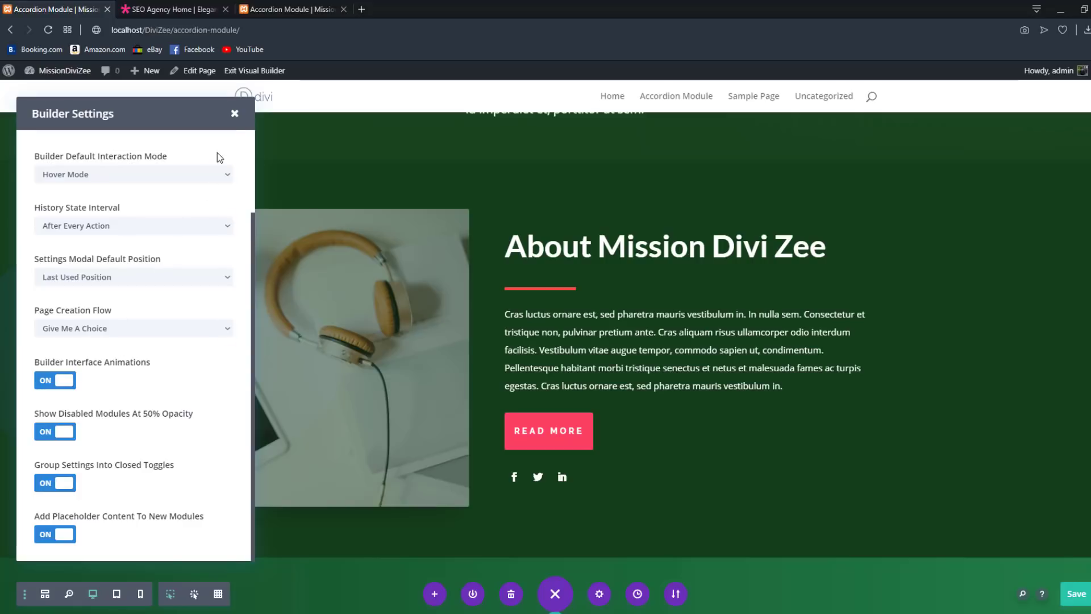
pyautogui.click(234, 113)
pyautogui.moveTo(655, 223)
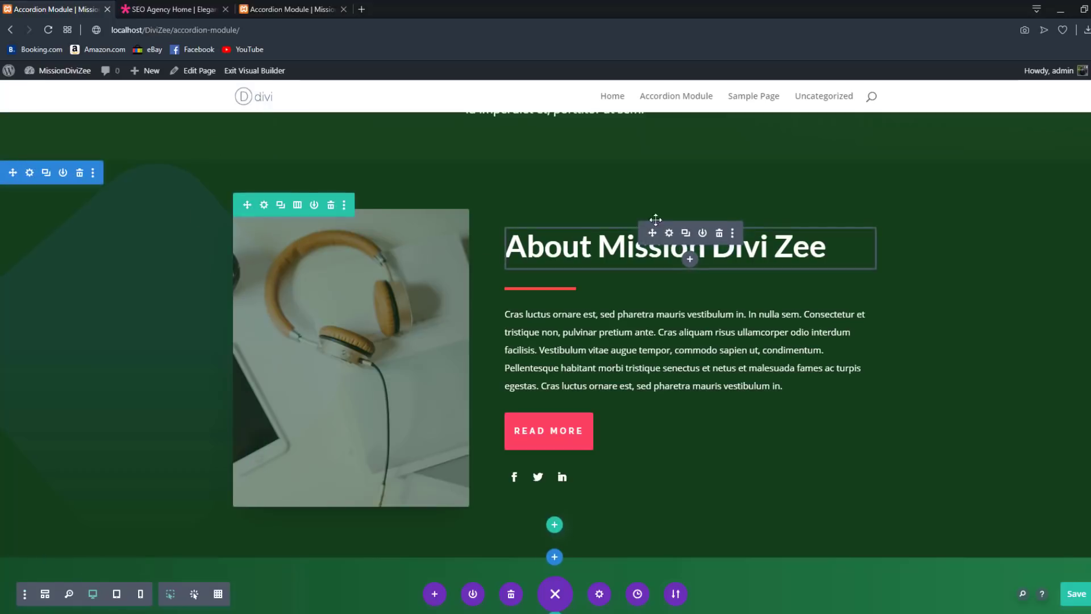
# Step: Examine the content and design option groups in the text settings of the About Mission Divi Zee heading
pyautogui.click(669, 234)
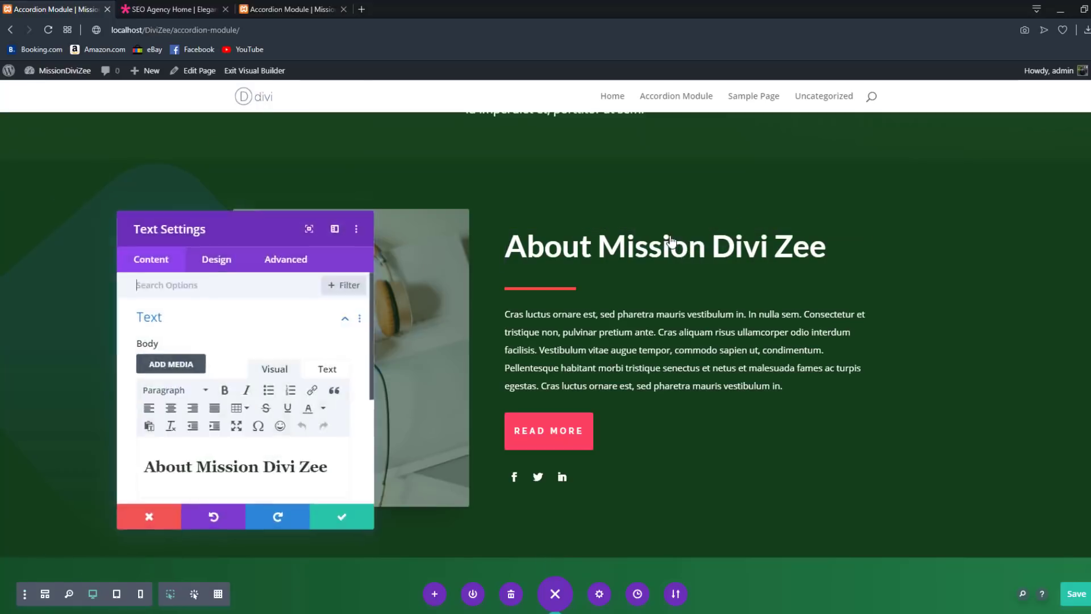
pyautogui.click(269, 331)
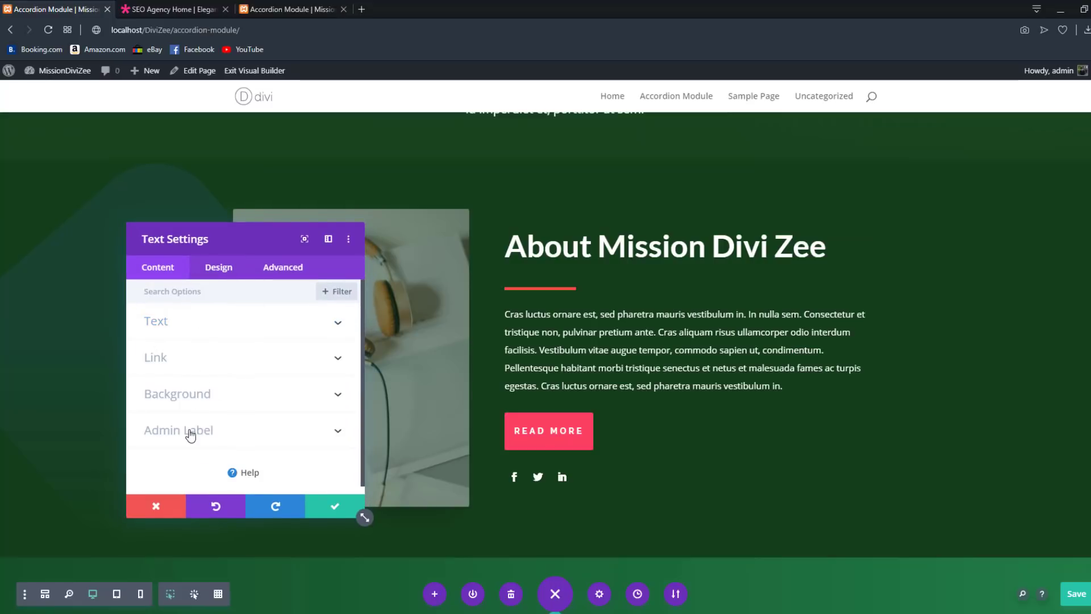
pyautogui.click(166, 331)
pyautogui.scroll(-3, 183, 389)
pyautogui.scroll(3, 182, 385)
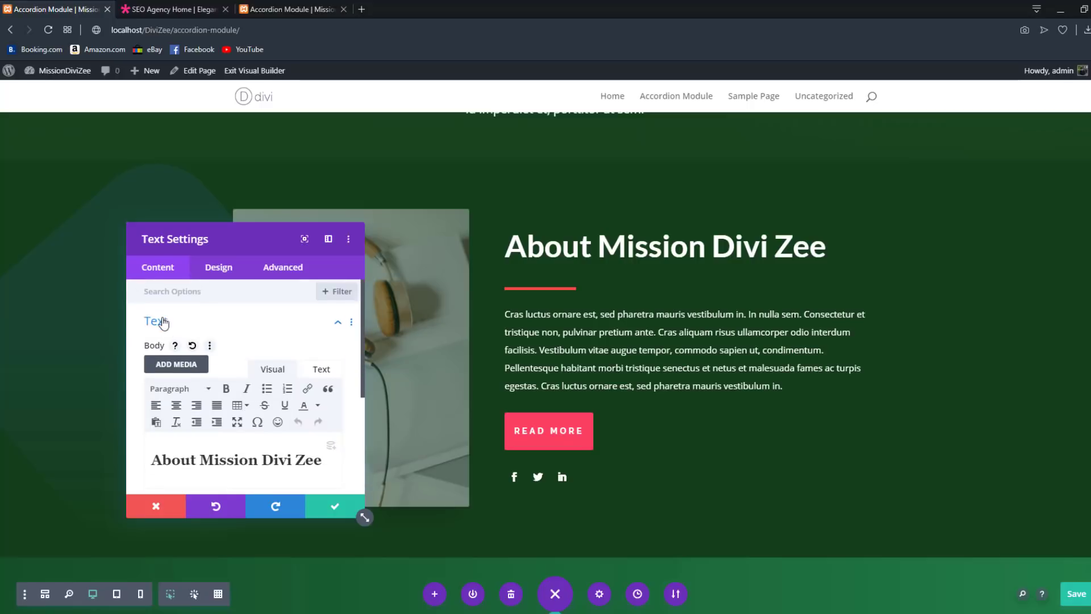
pyautogui.click(171, 329)
pyautogui.click(219, 267)
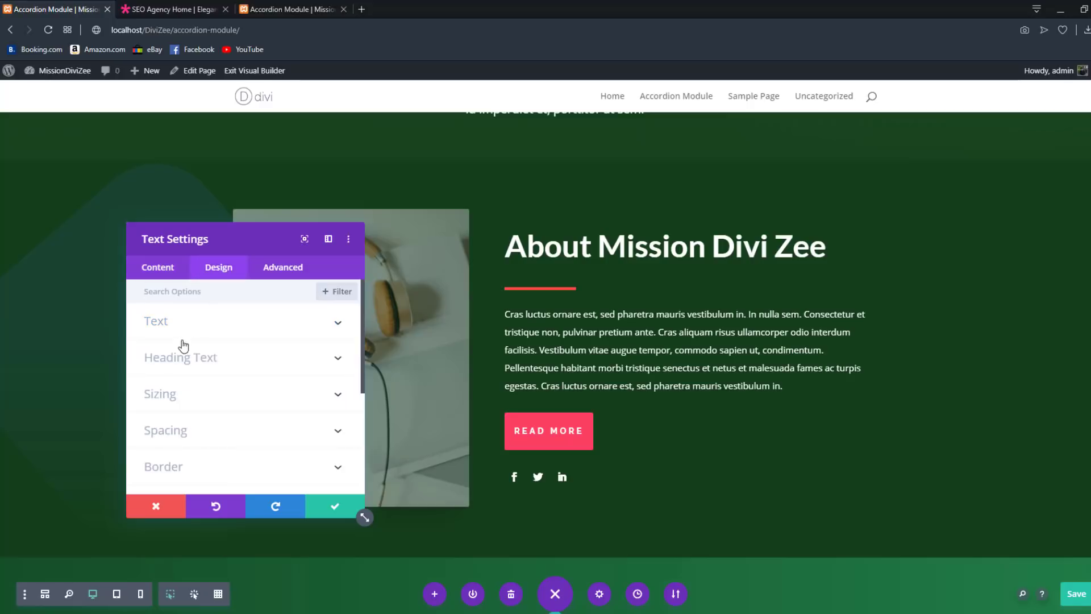
pyautogui.click(174, 358)
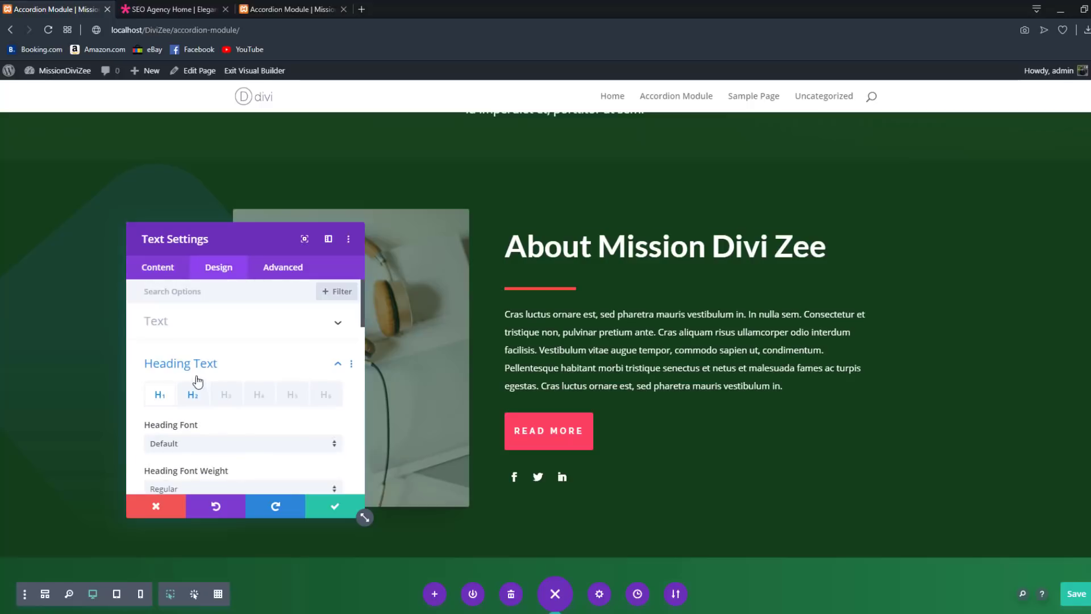
pyautogui.click(176, 322)
pyautogui.click(177, 323)
pyautogui.click(333, 506)
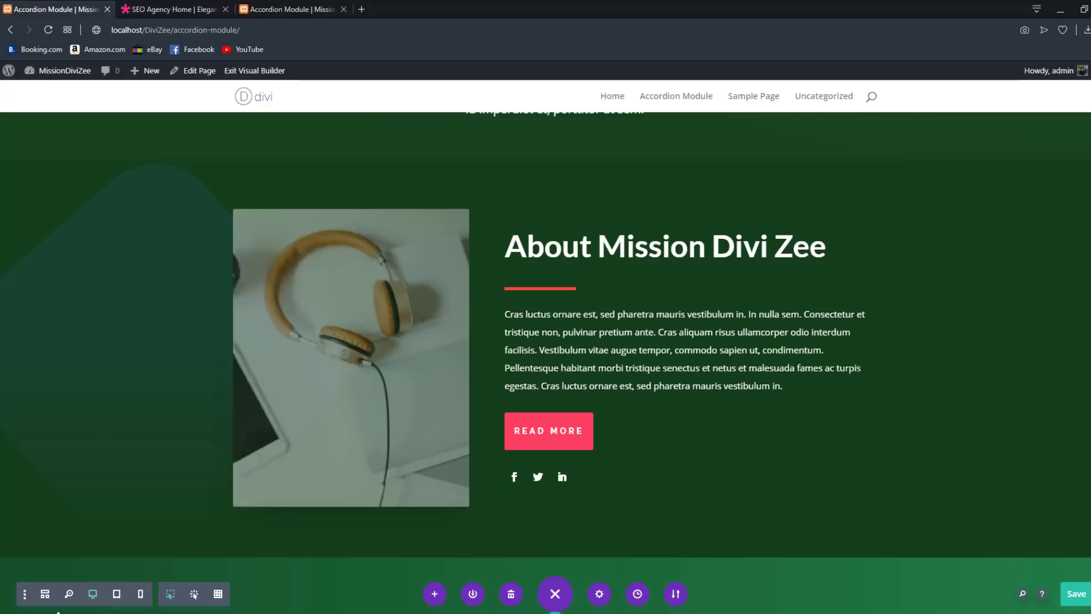
# Step: Turn off Group Settings Into Closed Toggles in Builder Settings, and close Builder Settings
pyautogui.click(24, 593)
pyautogui.scroll(-3, 71, 484)
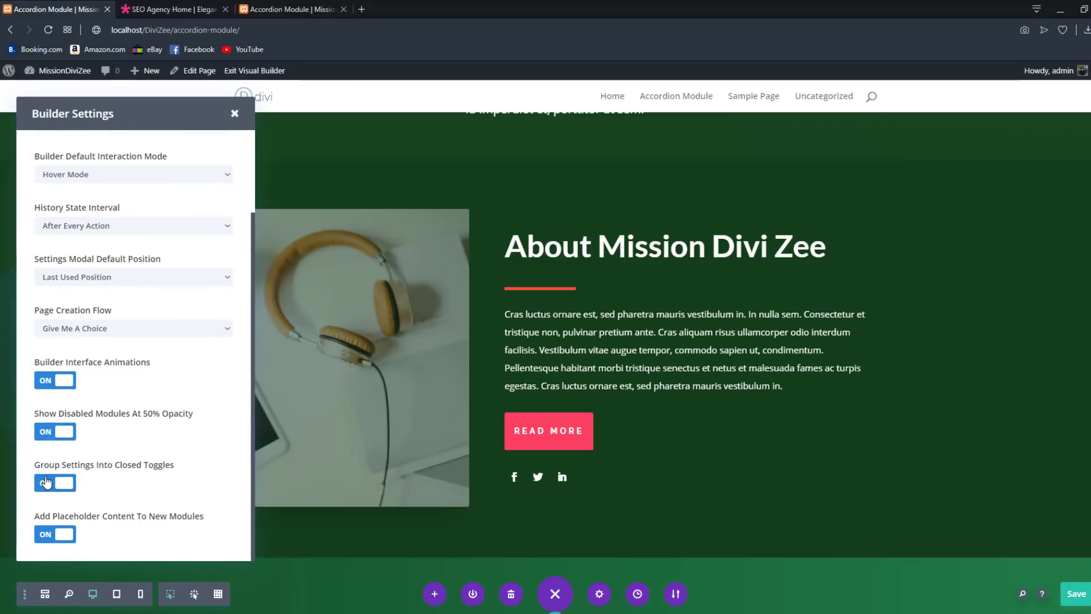
pyautogui.click(47, 482)
pyautogui.click(234, 113)
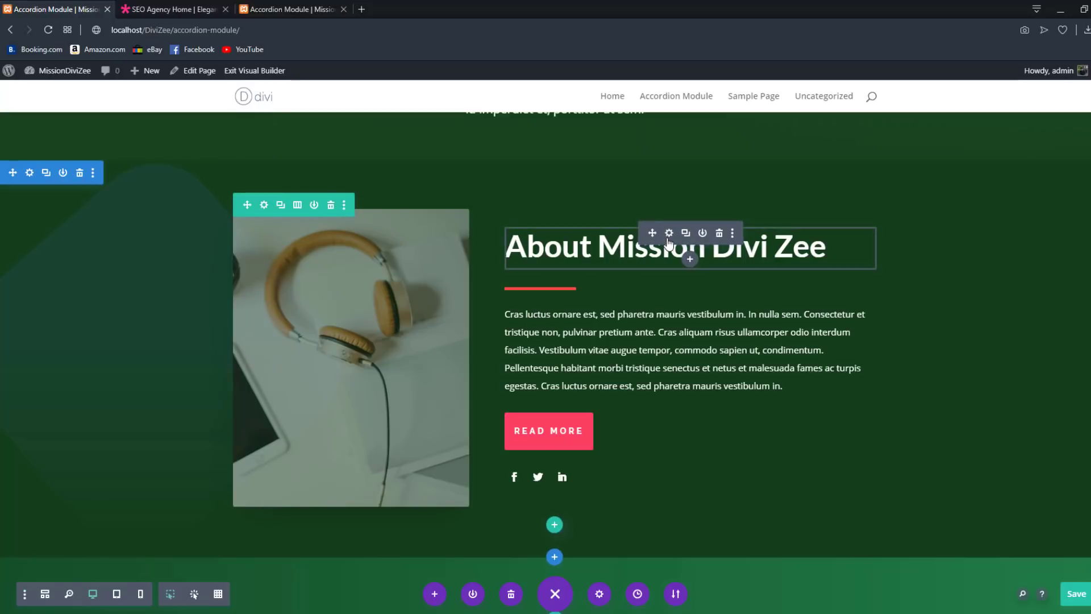
# Step: Check how the About Mission Divi Zee heading's content and design options are grouped in its text settings
pyautogui.scroll(-7, 148, 287)
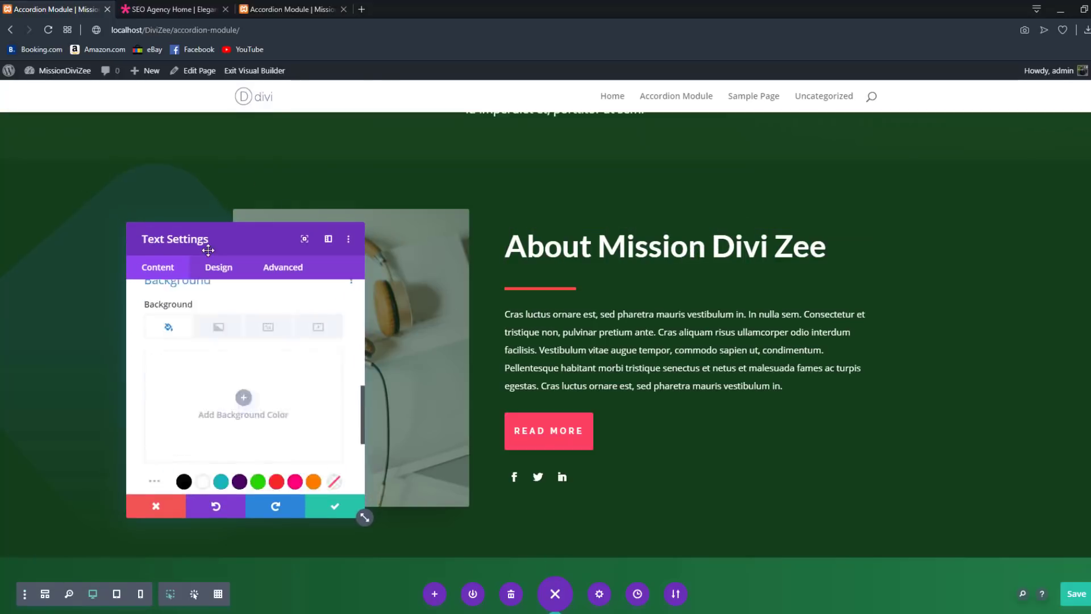
pyautogui.click(227, 274)
pyautogui.scroll(-12, 221, 364)
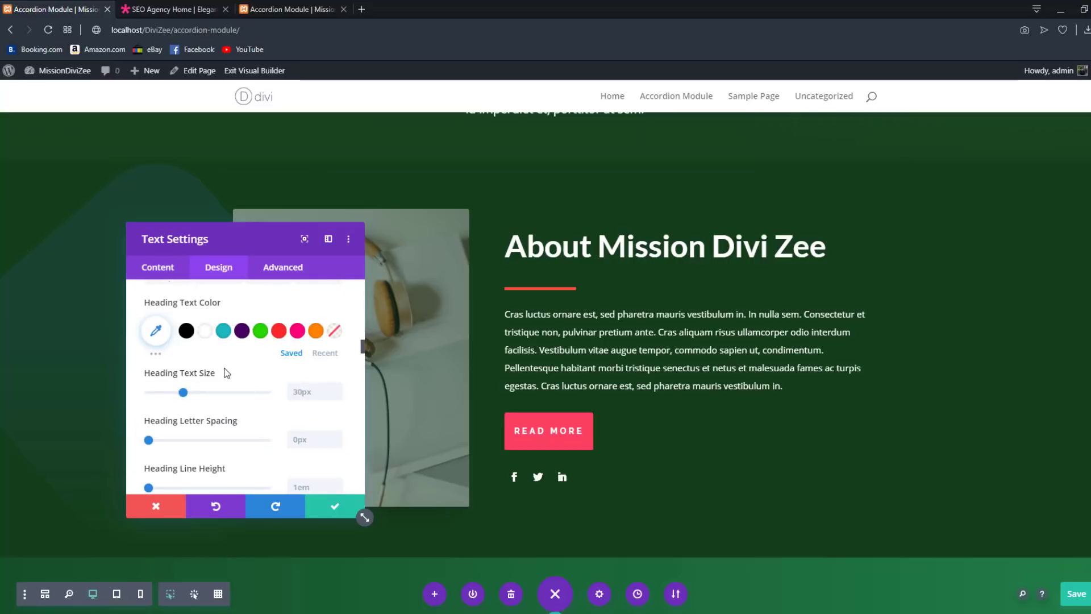
pyautogui.click(318, 511)
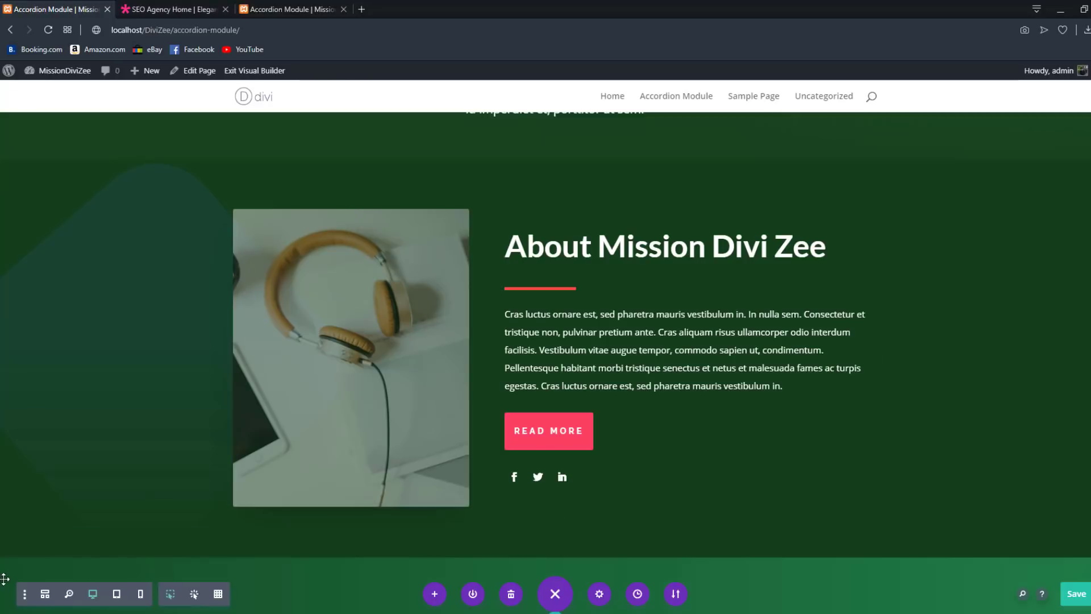
# Step: Turn Group Settings Into Closed Toggles back on, and close Builder Settings
pyautogui.click(24, 594)
pyautogui.scroll(-2, 139, 385)
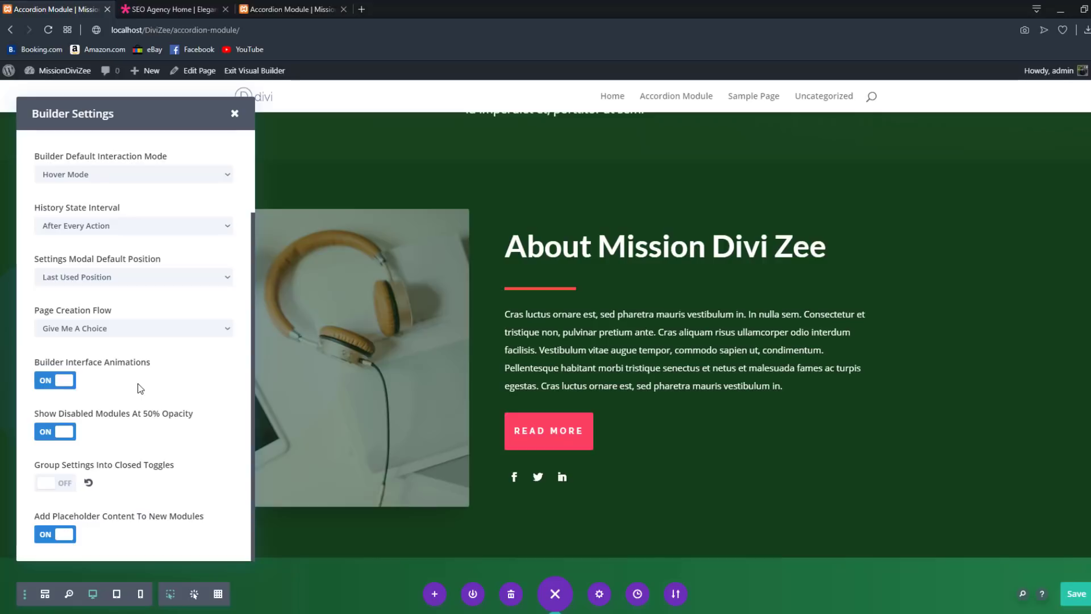
pyautogui.click(48, 483)
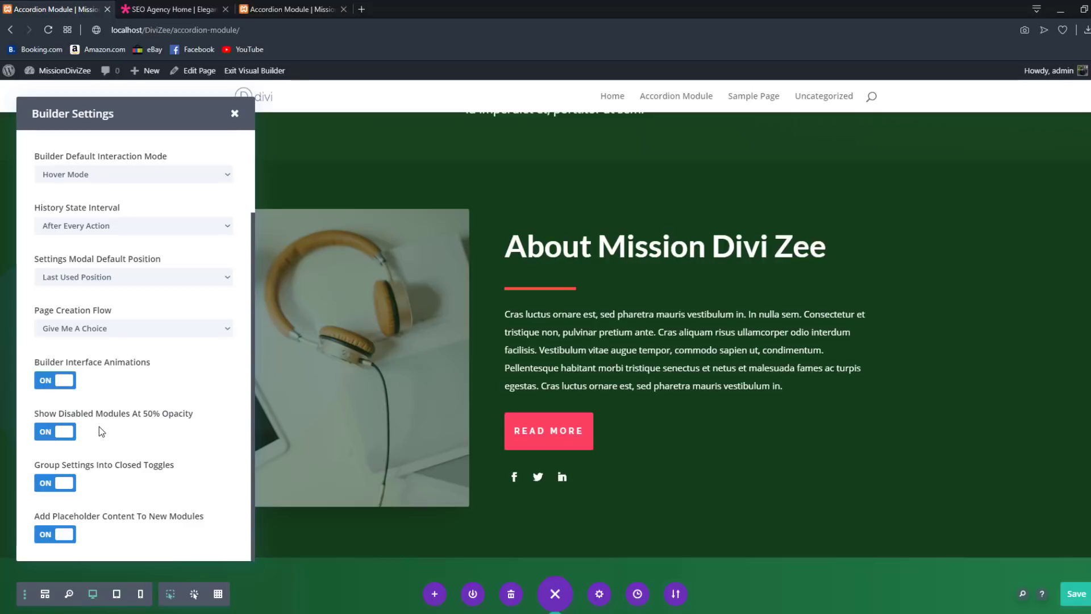
pyautogui.click(234, 114)
# Step: Add a one-column row with an Image module to the empty green section at the end of the page
pyautogui.scroll(-2, 573, 495)
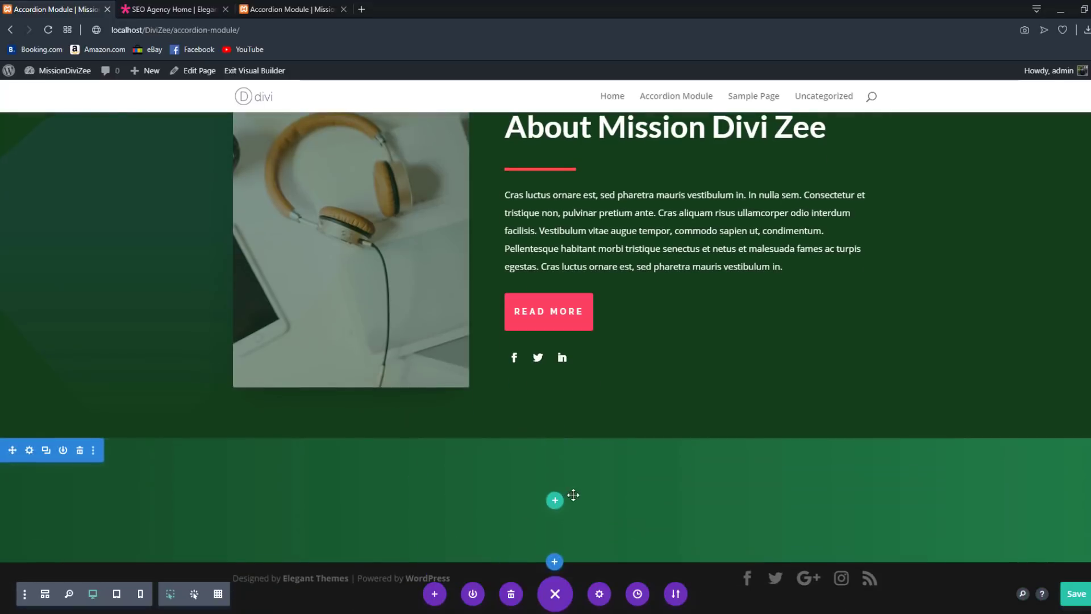
pyautogui.click(555, 500)
pyautogui.click(493, 285)
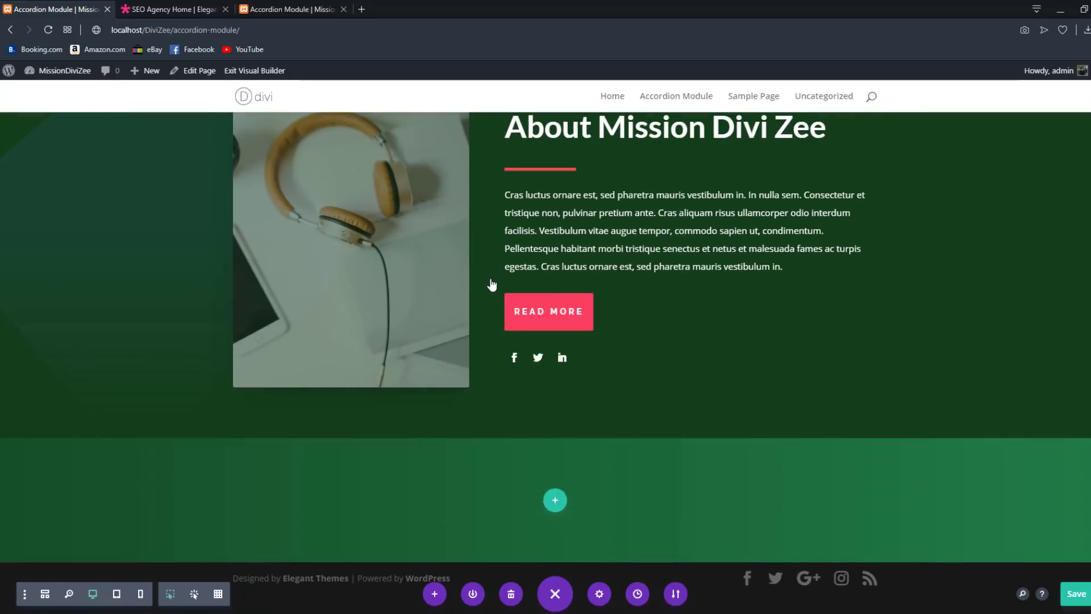
pyautogui.scroll(-5, 490, 282)
pyautogui.click(505, 219)
pyautogui.scroll(-4, 554, 438)
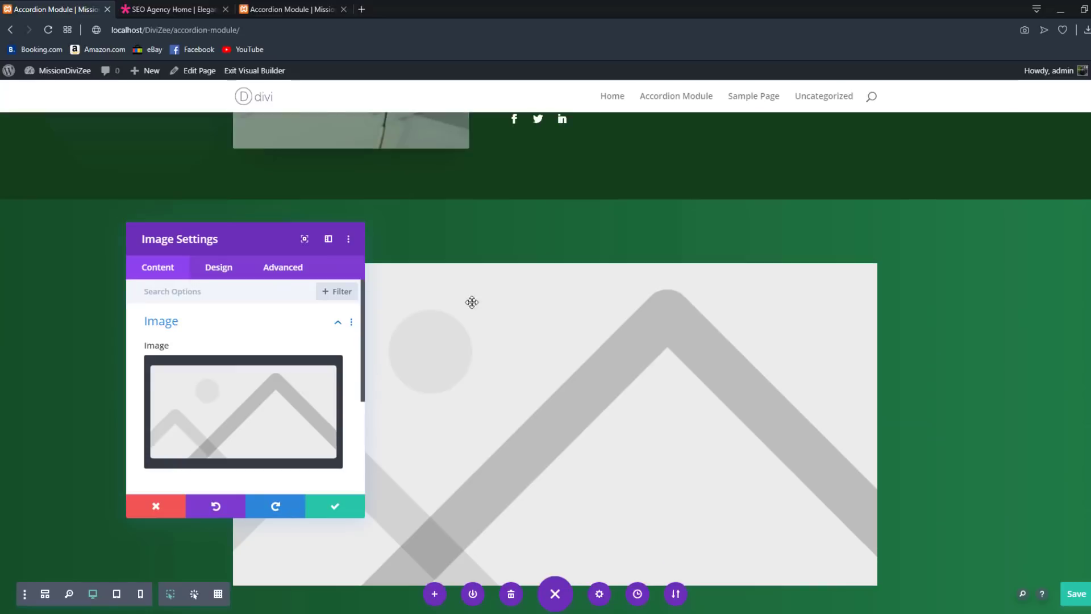
pyautogui.click(358, 511)
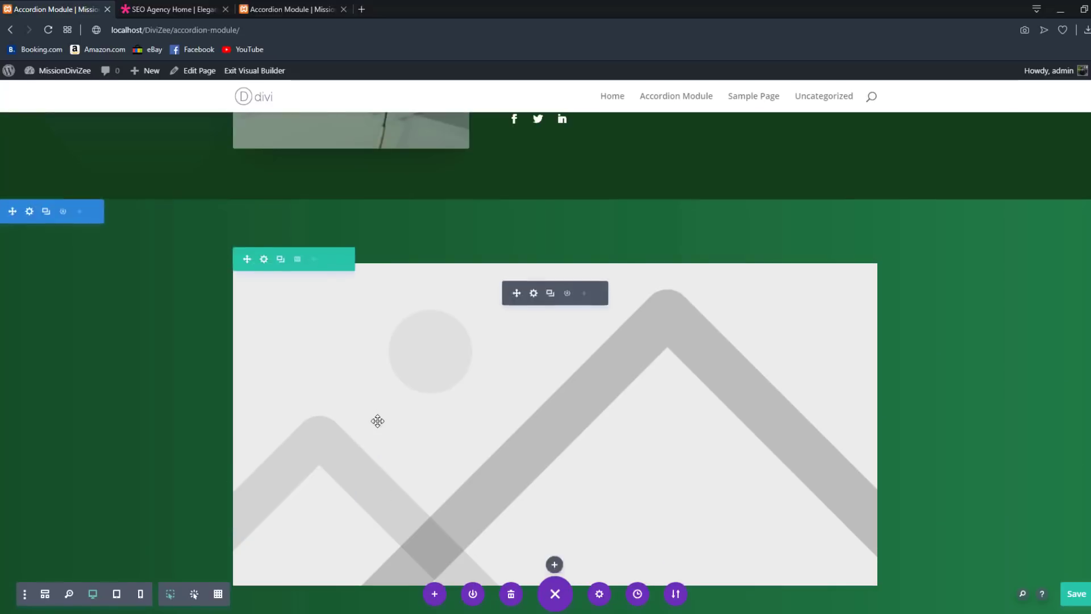
# Step: Turn off Add Placeholder Content To New Modules in Builder Settings, and close Builder Settings
pyautogui.scroll(13, 380, 420)
pyautogui.scroll(-14, 526, 544)
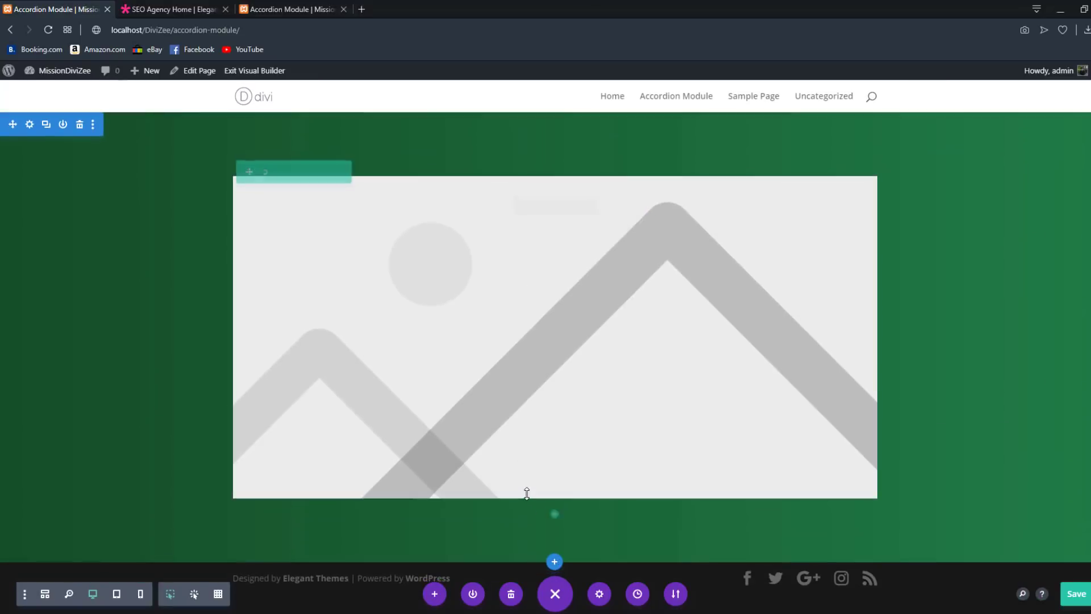
pyautogui.scroll(12, 526, 493)
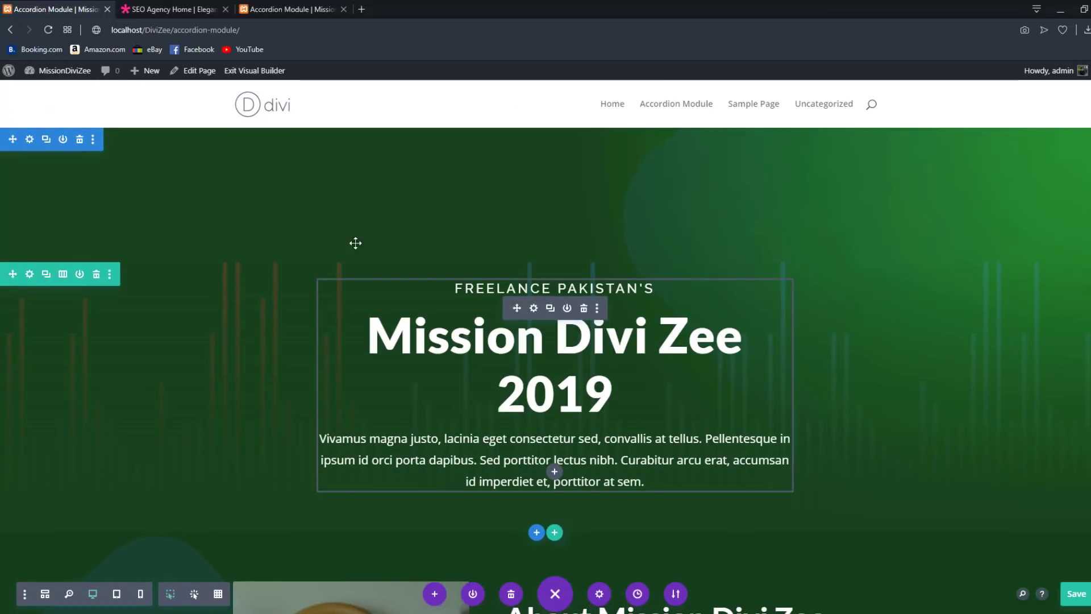
pyautogui.scroll(-12, 609, 272)
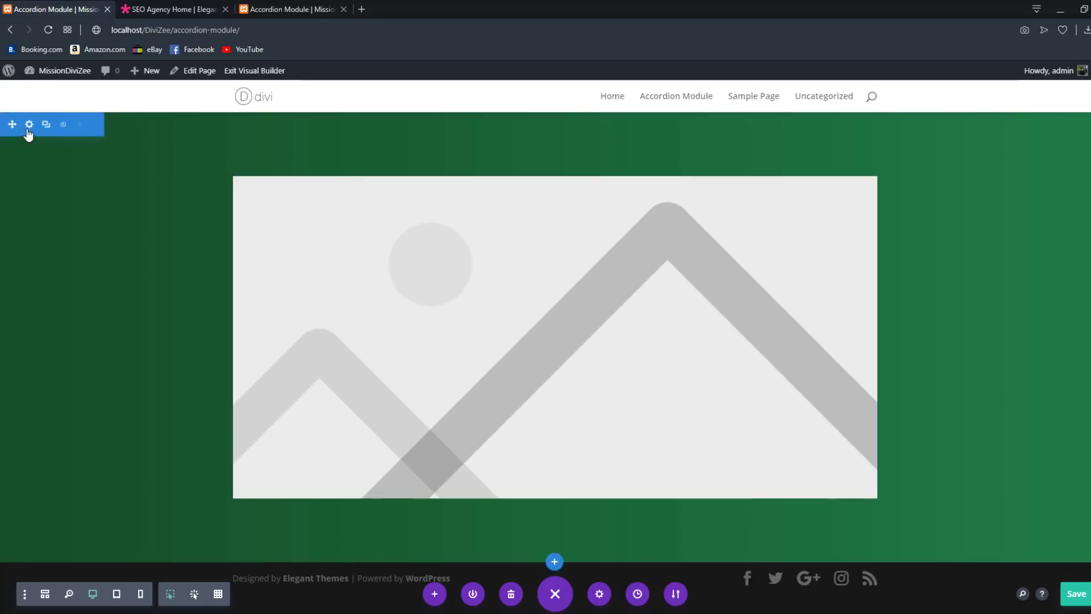
pyautogui.click(24, 595)
pyautogui.scroll(-3, 66, 413)
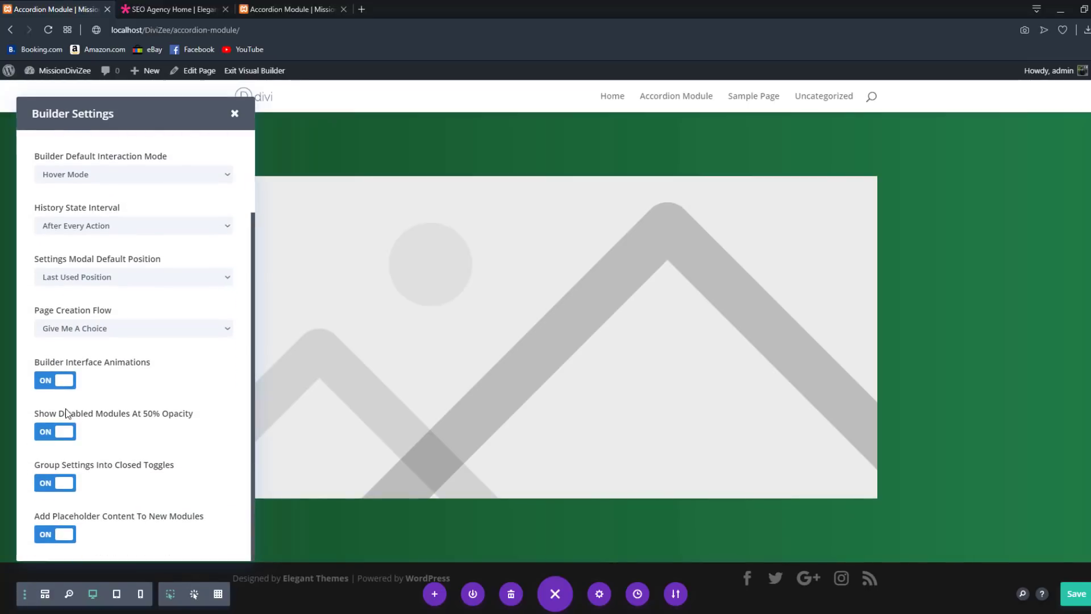
pyautogui.click(57, 539)
pyautogui.click(234, 113)
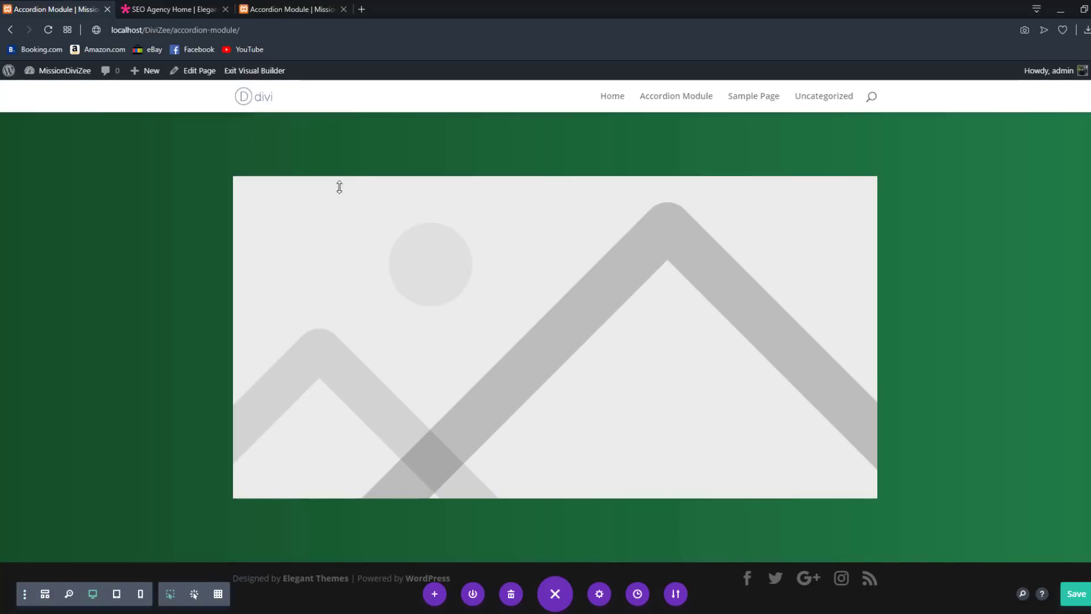
# Step: Delete the placeholder image module from the last section's row and insert a new Image module in its place
pyautogui.click(582, 207)
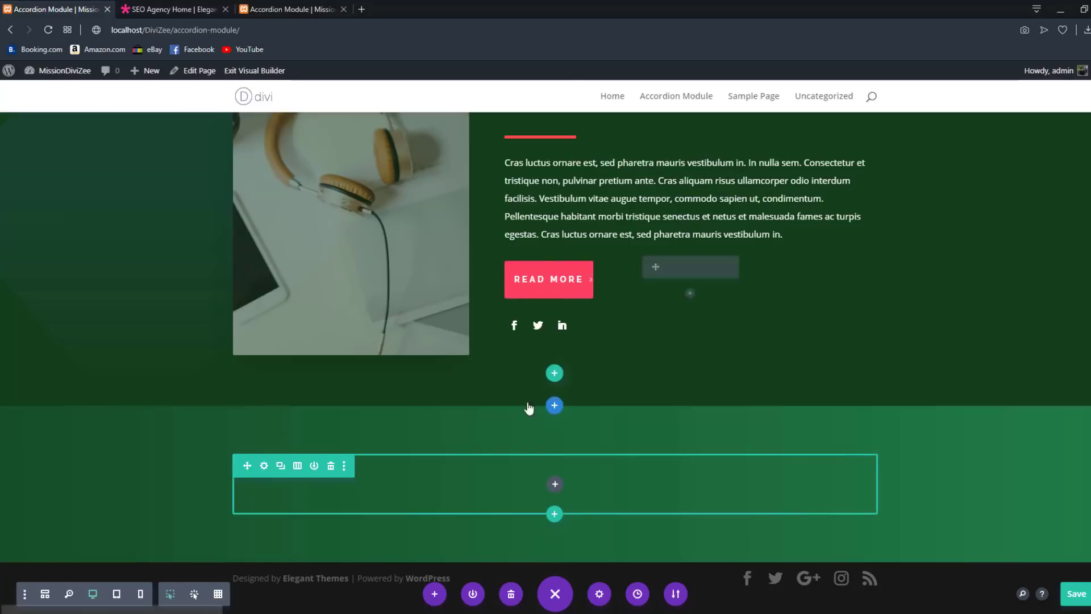
pyautogui.click(555, 483)
pyautogui.write('imag')
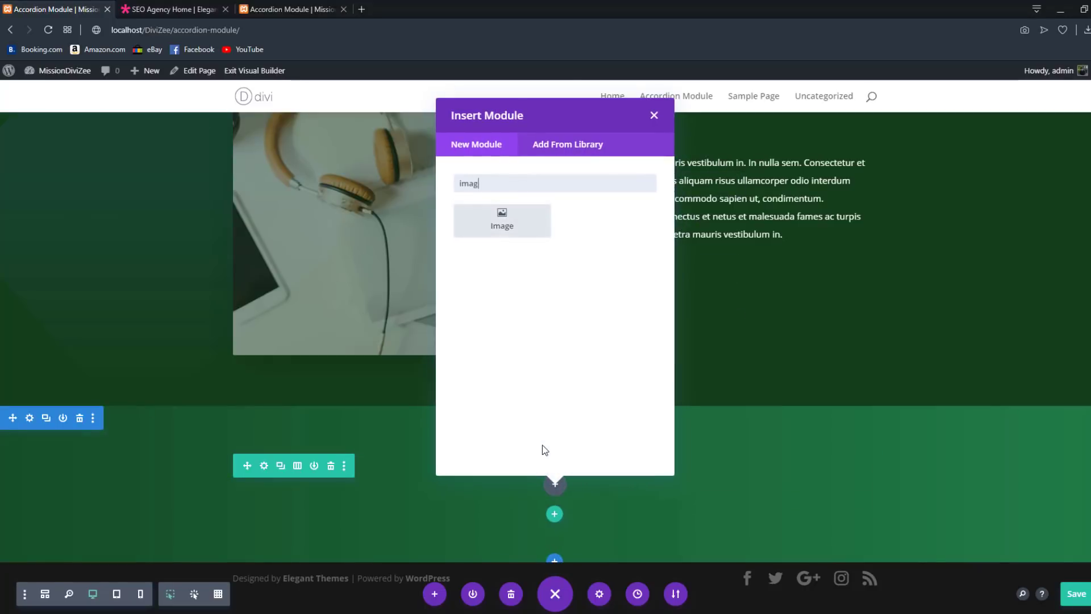
pyautogui.click(501, 220)
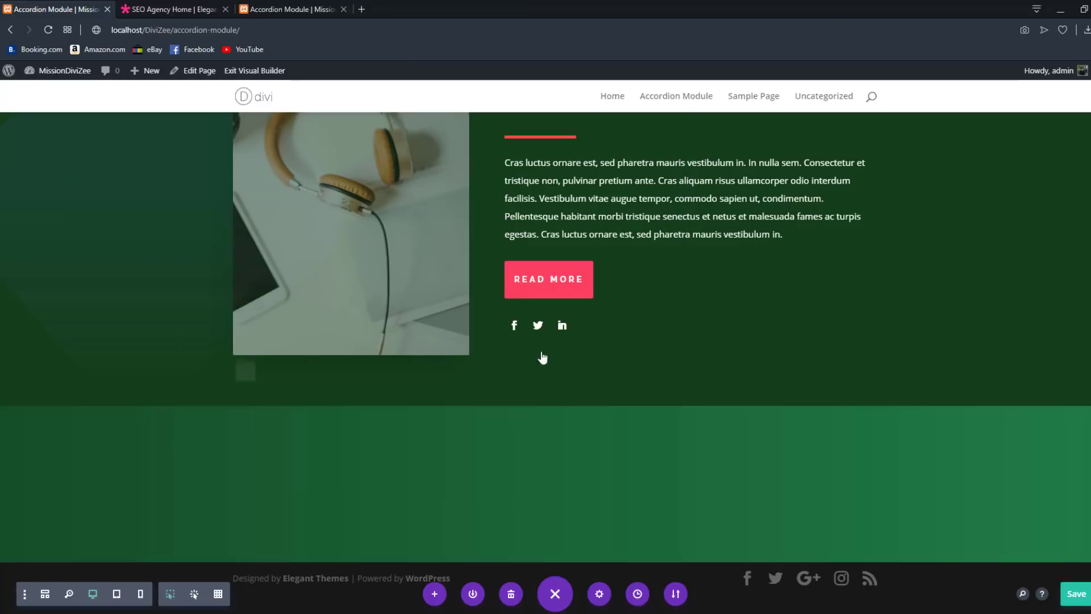
pyautogui.click(334, 509)
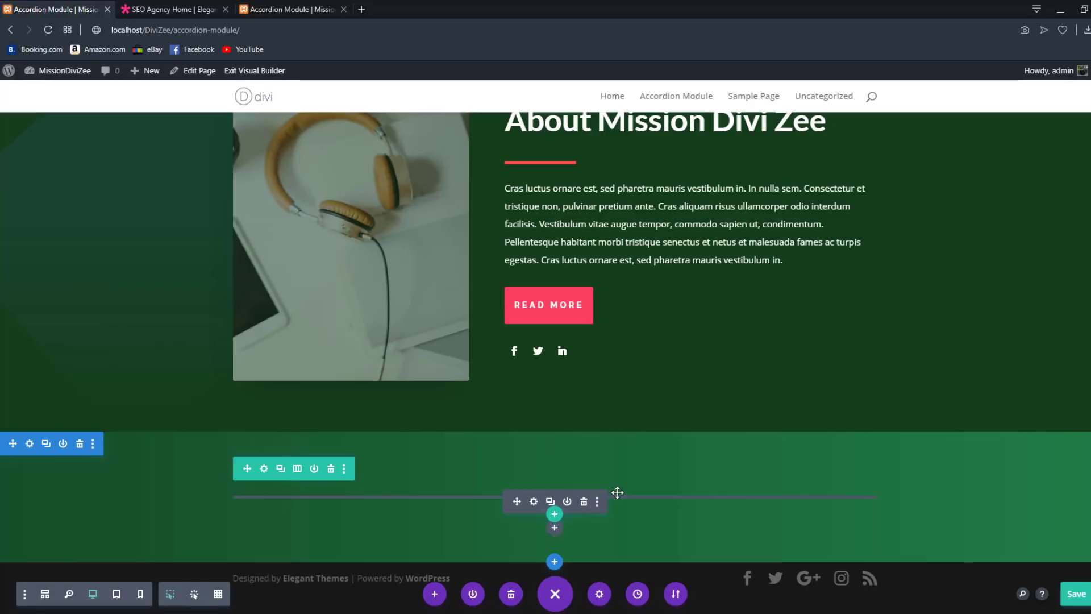
# Step: Delete the empty Image module, and turn Add Placeholder Content To New Modules back on in Builder Settings
pyautogui.click(584, 503)
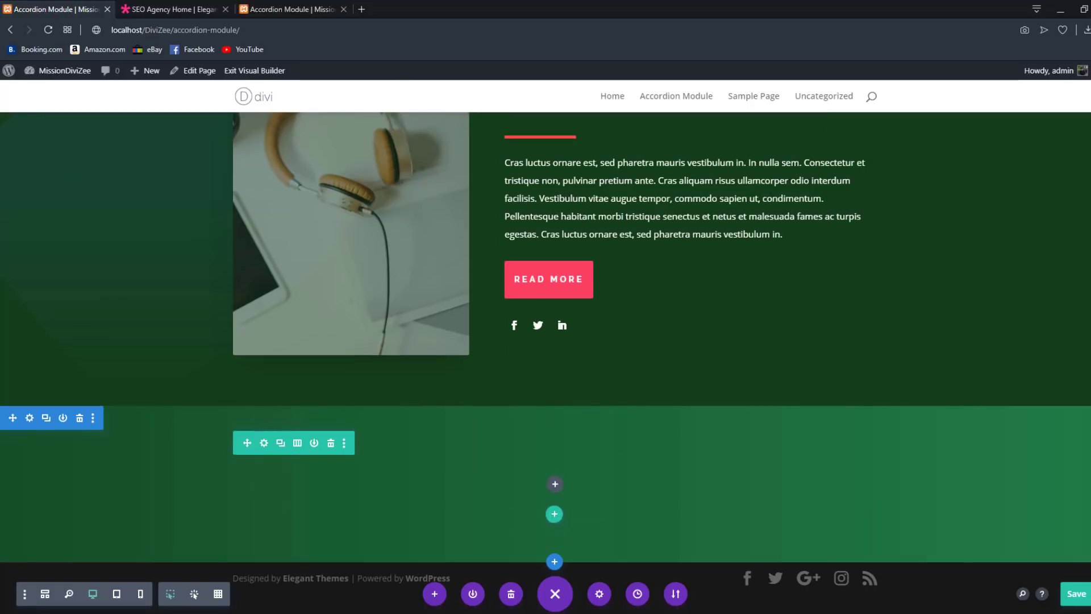
pyautogui.click(24, 596)
pyautogui.scroll(-3, 56, 540)
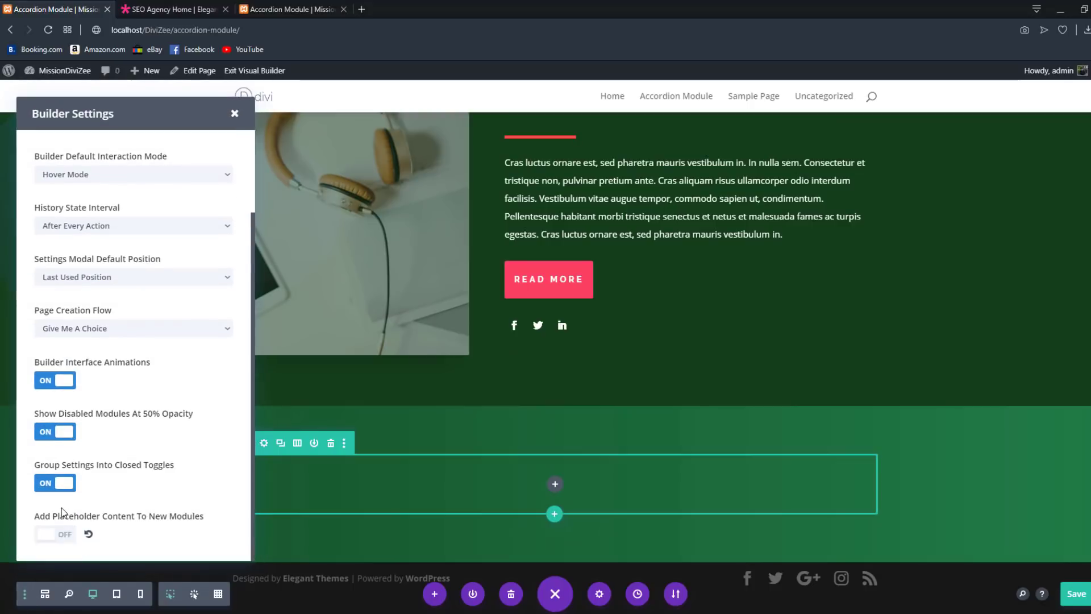
pyautogui.click(43, 533)
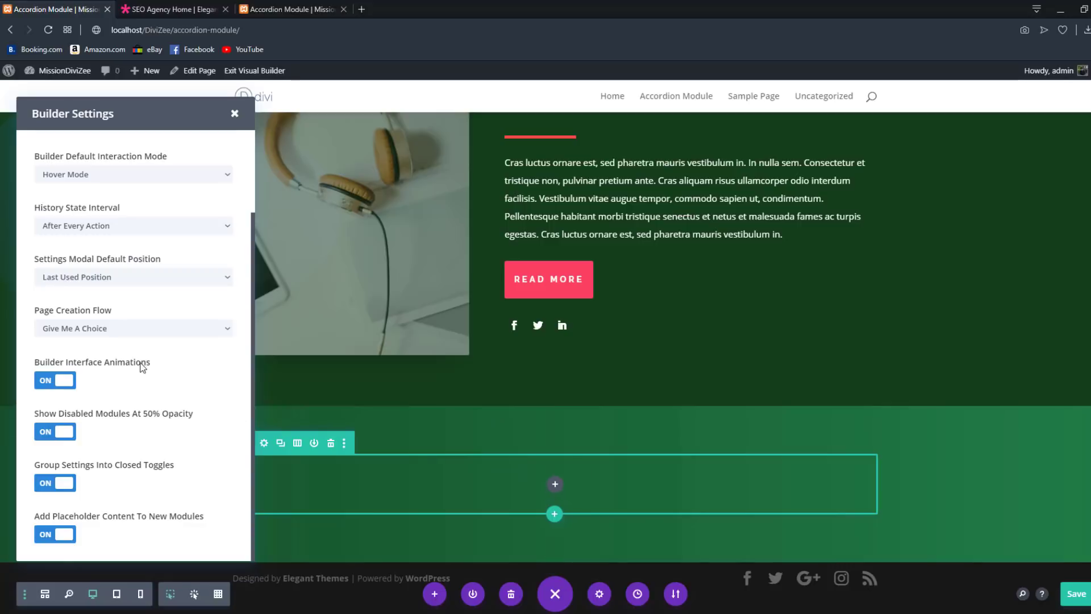
pyautogui.click(235, 114)
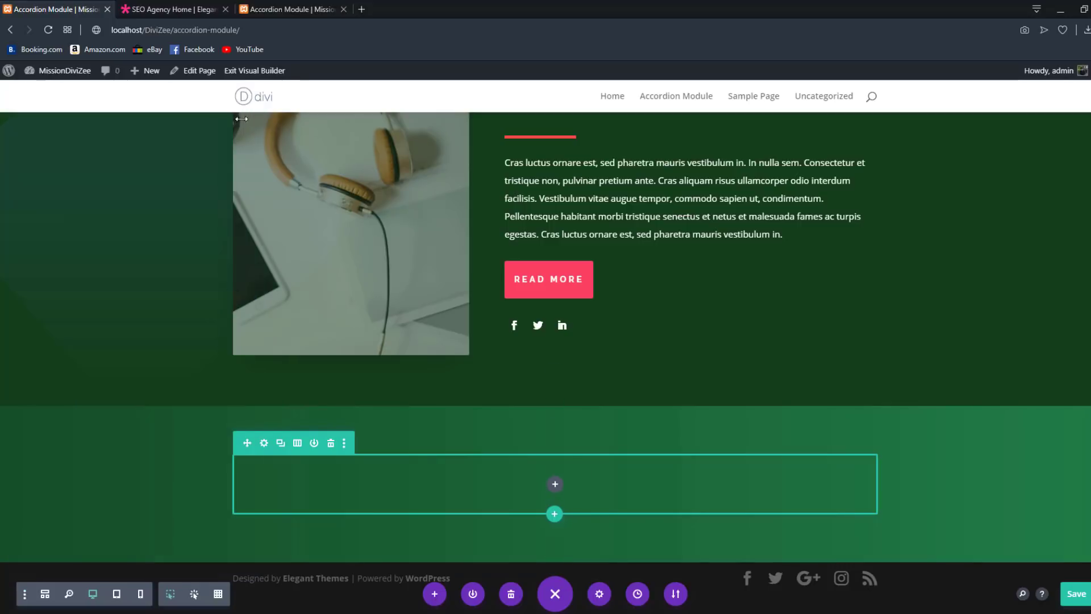
pyautogui.click(17, 594)
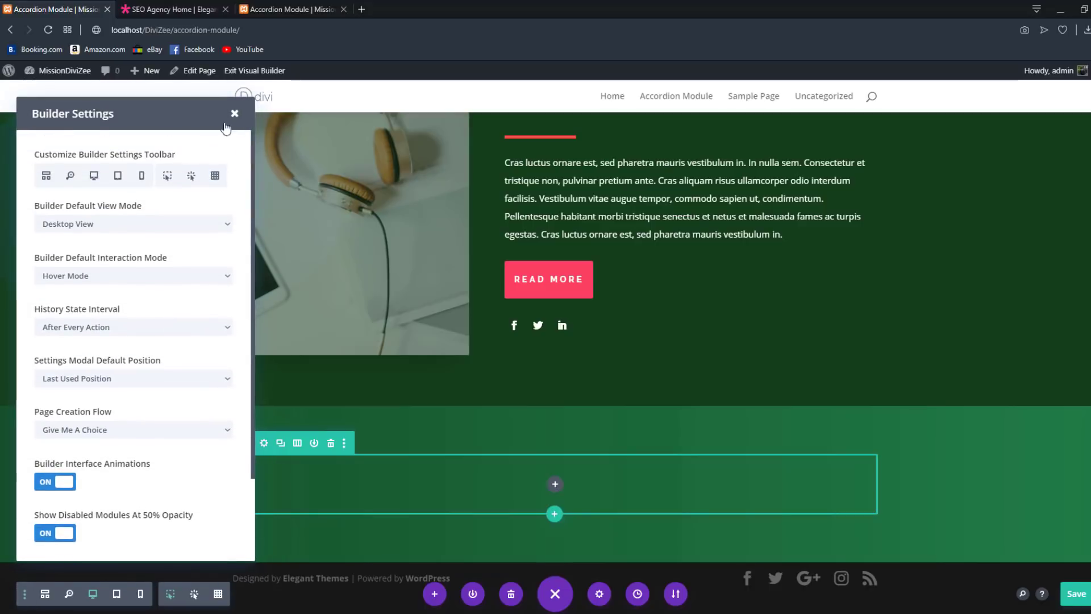
pyautogui.click(235, 113)
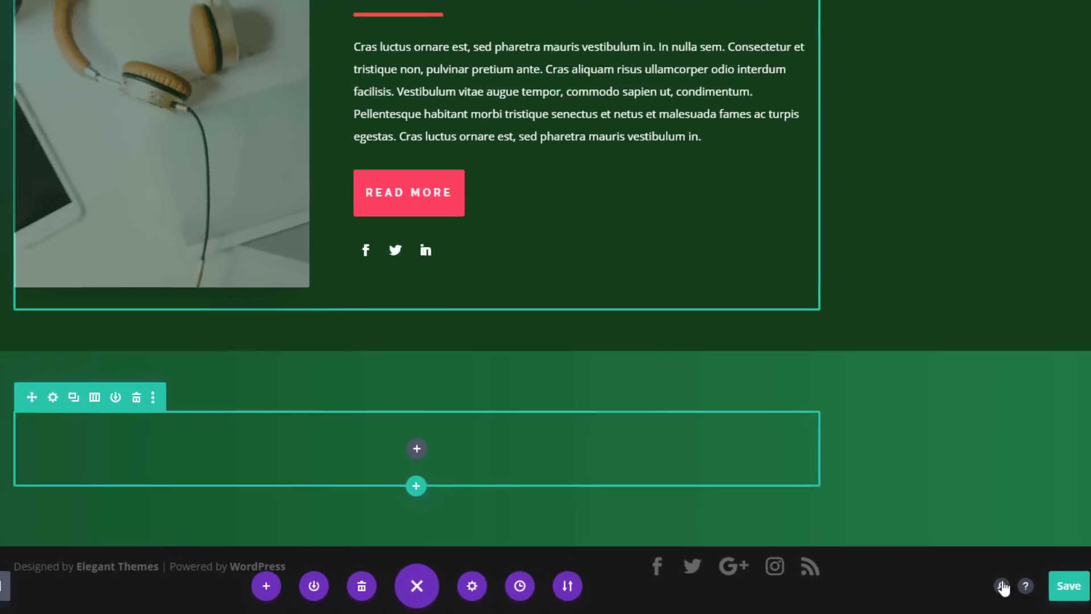
# Step: Try inserting a Specialty Section between the About section and the last green section through quick actions, without choosing a column layout
pyautogui.click(895, 544)
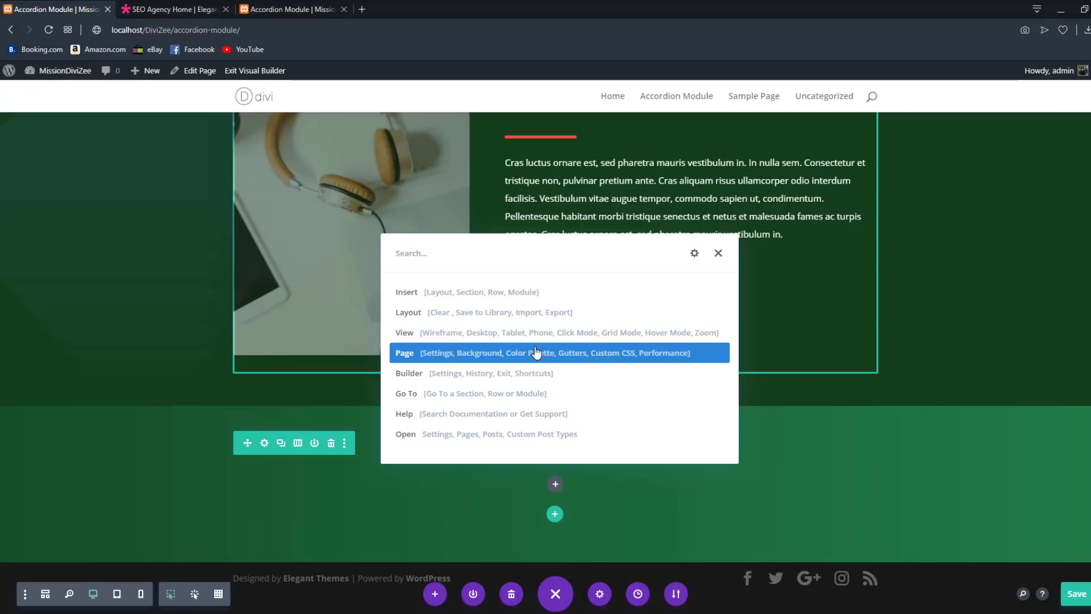
pyautogui.click(439, 293)
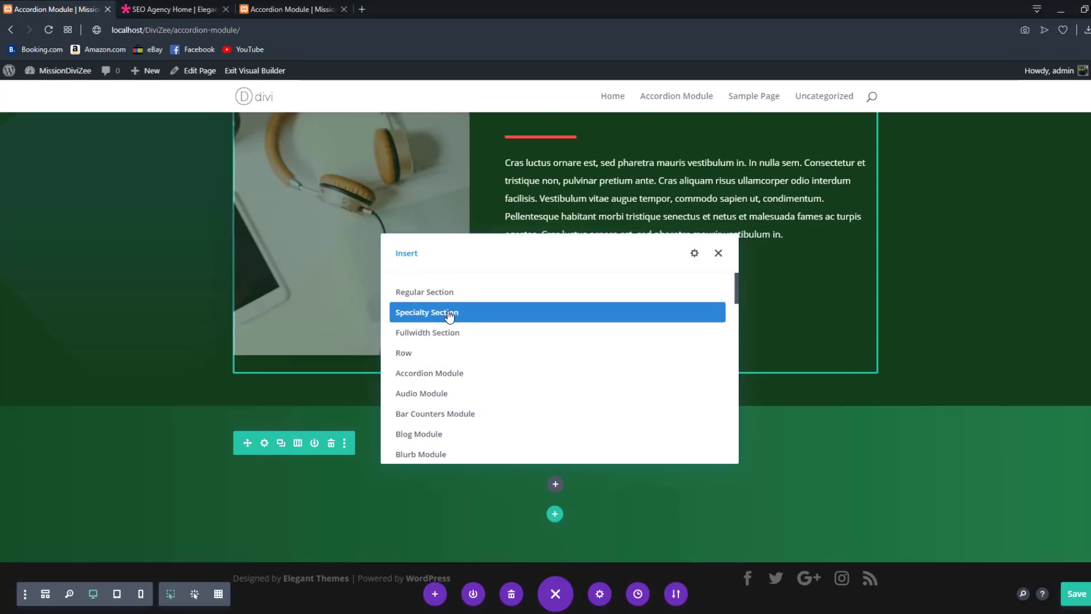
pyautogui.click(449, 313)
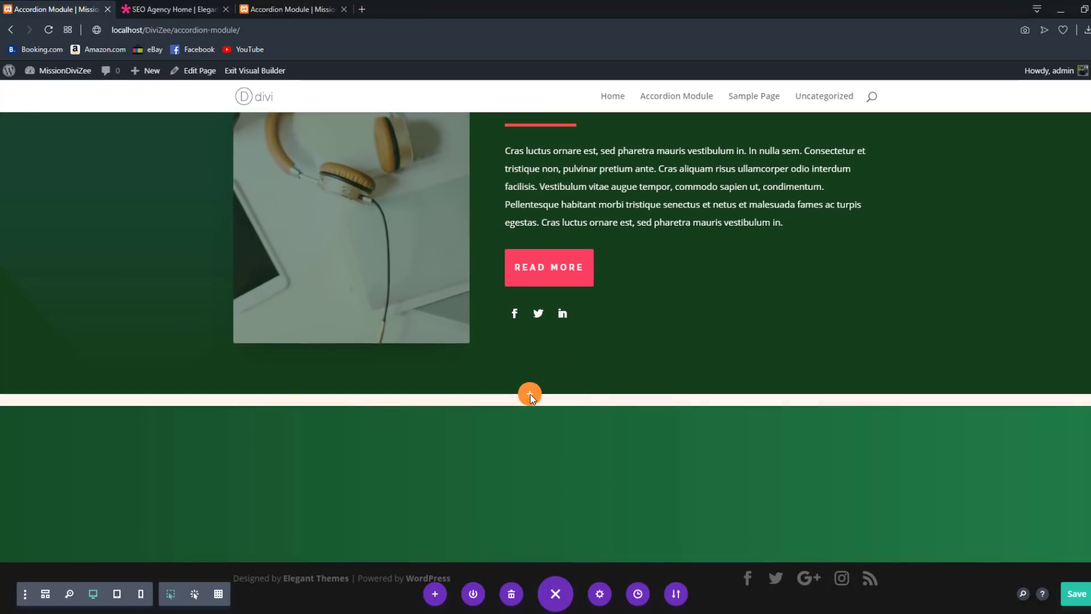
pyautogui.click(529, 395)
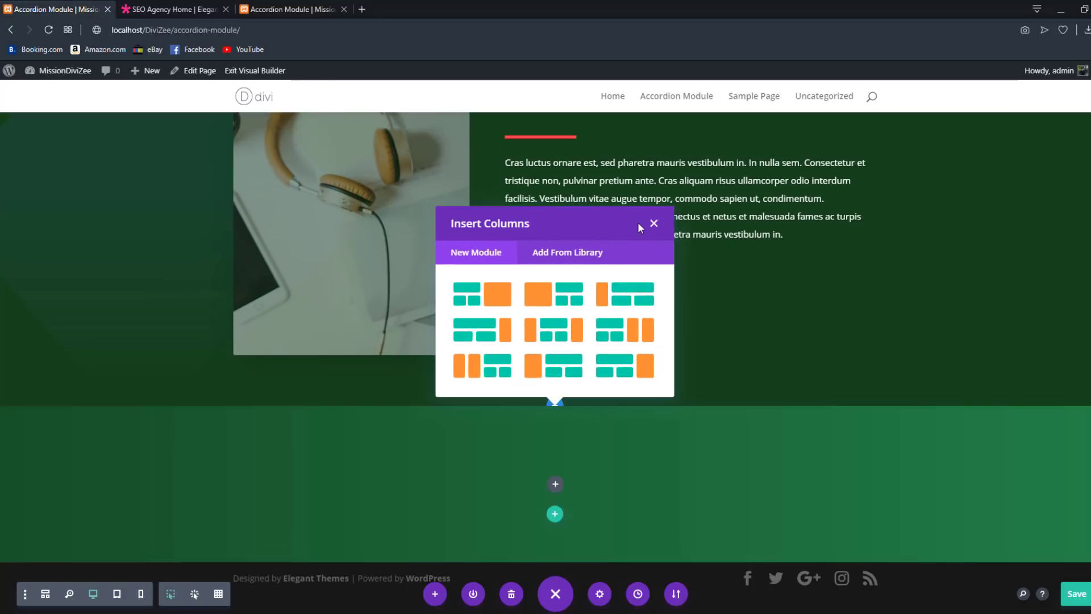
pyautogui.click(653, 223)
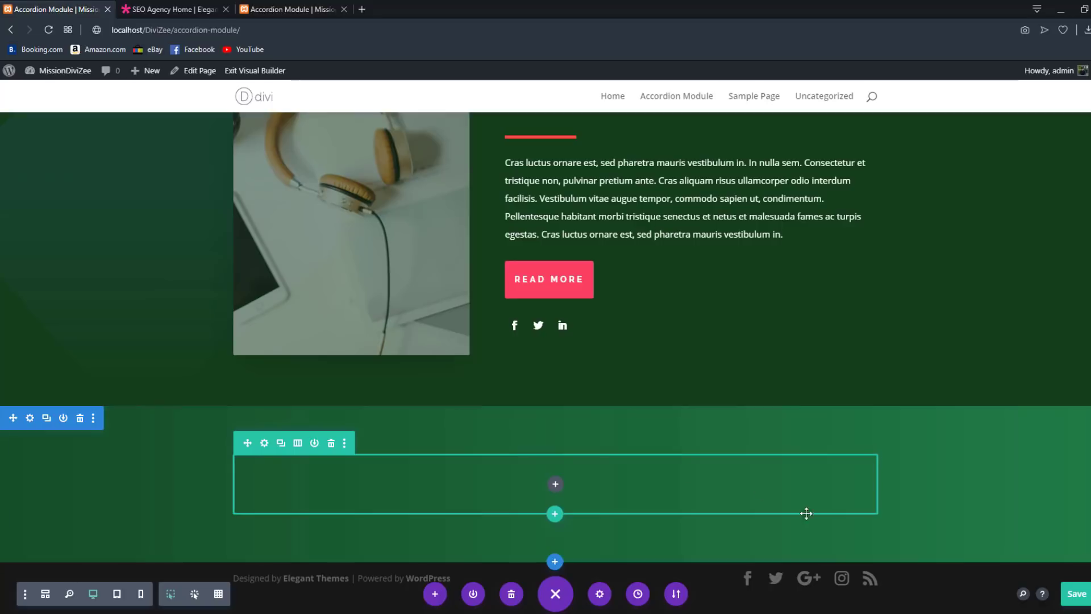
# Step: Review the command categories offered by quick actions, and close the list
pyautogui.click(1022, 595)
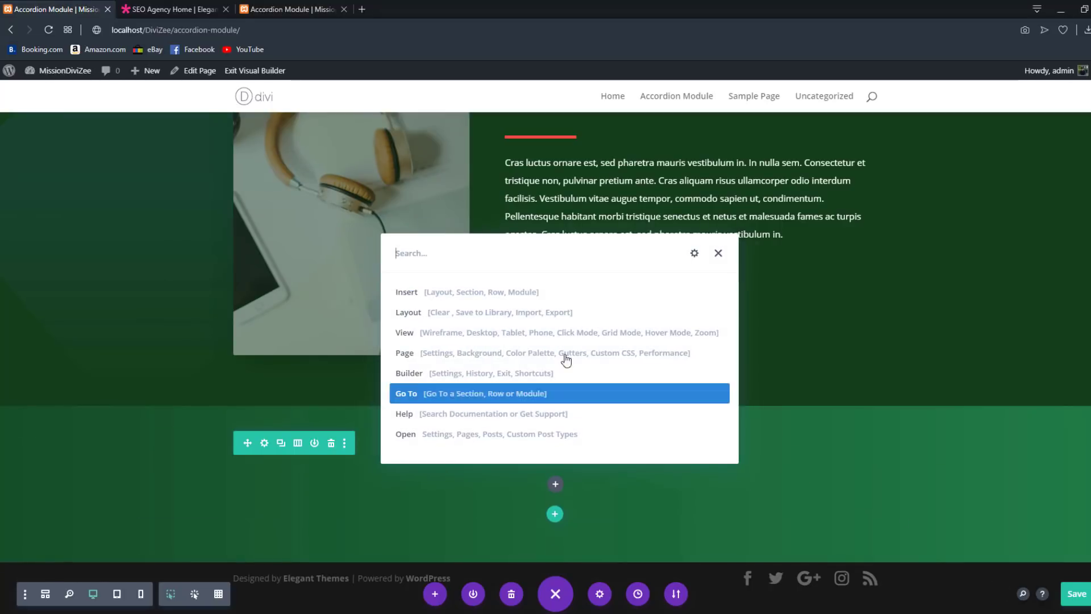
pyautogui.click(718, 256)
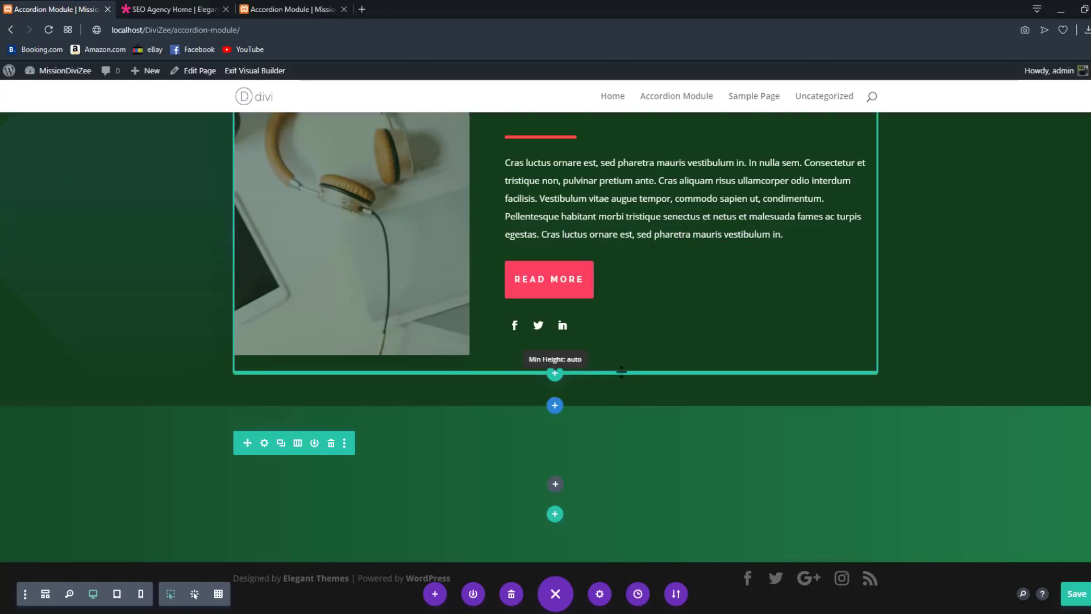
pyautogui.scroll(4, 621, 371)
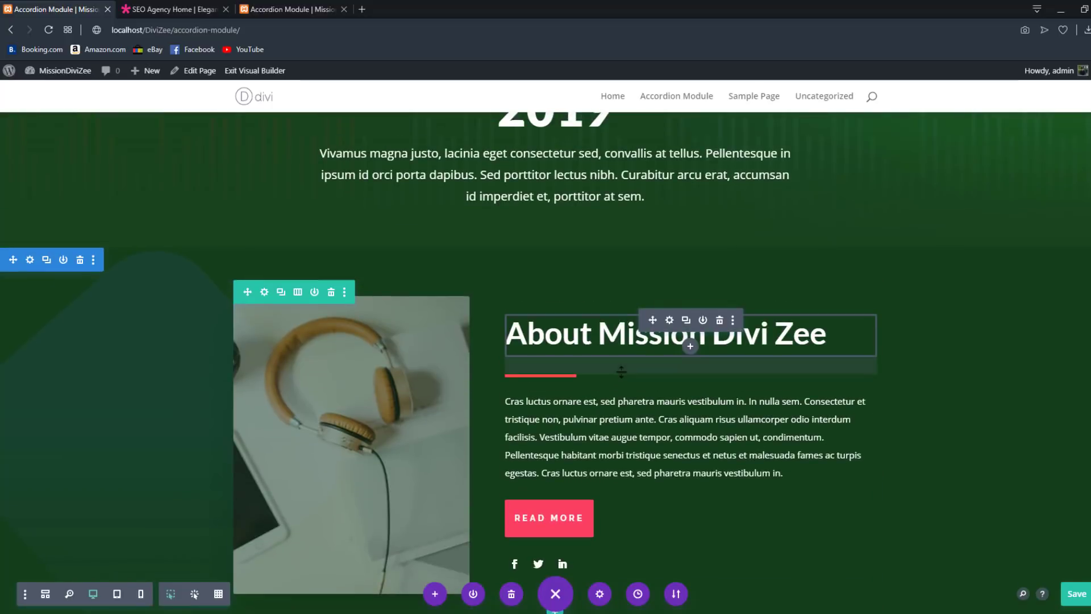
pyautogui.scroll(5, 621, 371)
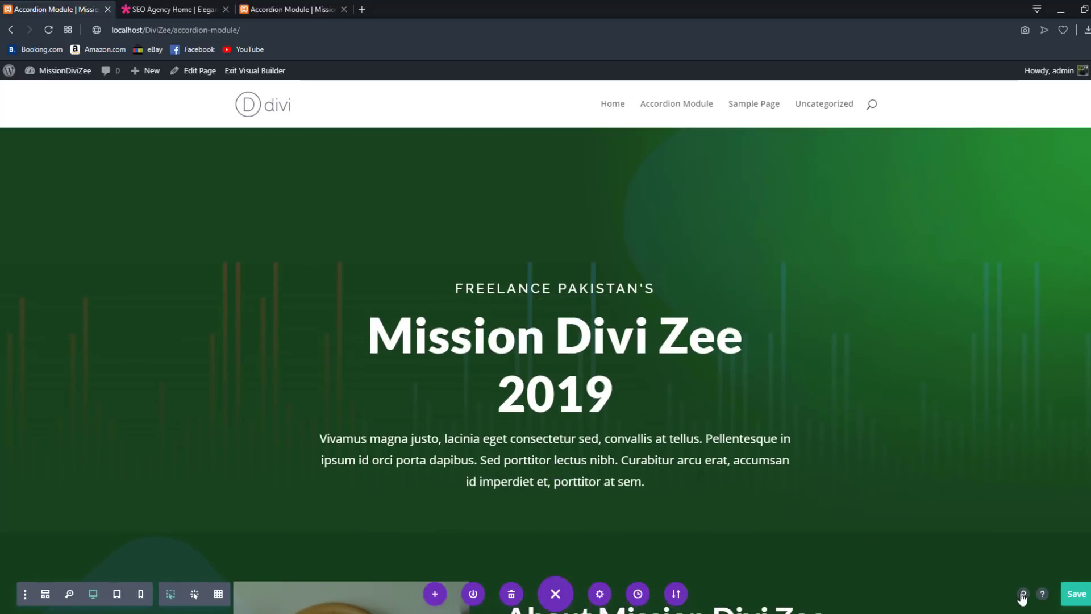
pyautogui.scroll(-4, 972, 496)
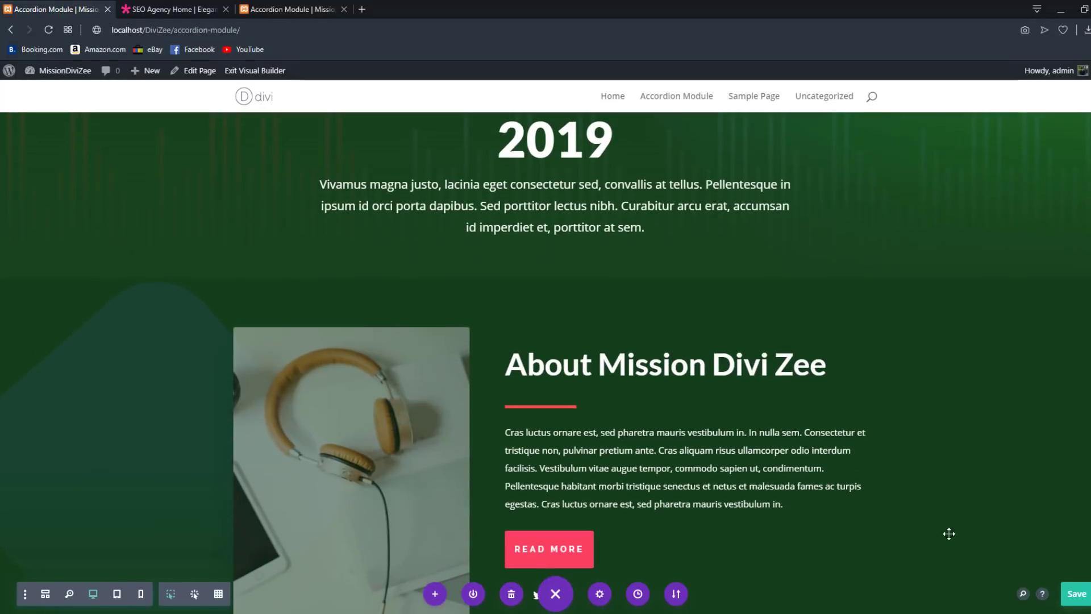
# Step: Examine the Divi Builder Helper's video tutorials and its keyboard shortcuts for pages, inline editor and modules, and close it
pyautogui.click(1044, 598)
pyautogui.scroll(-4, 527, 453)
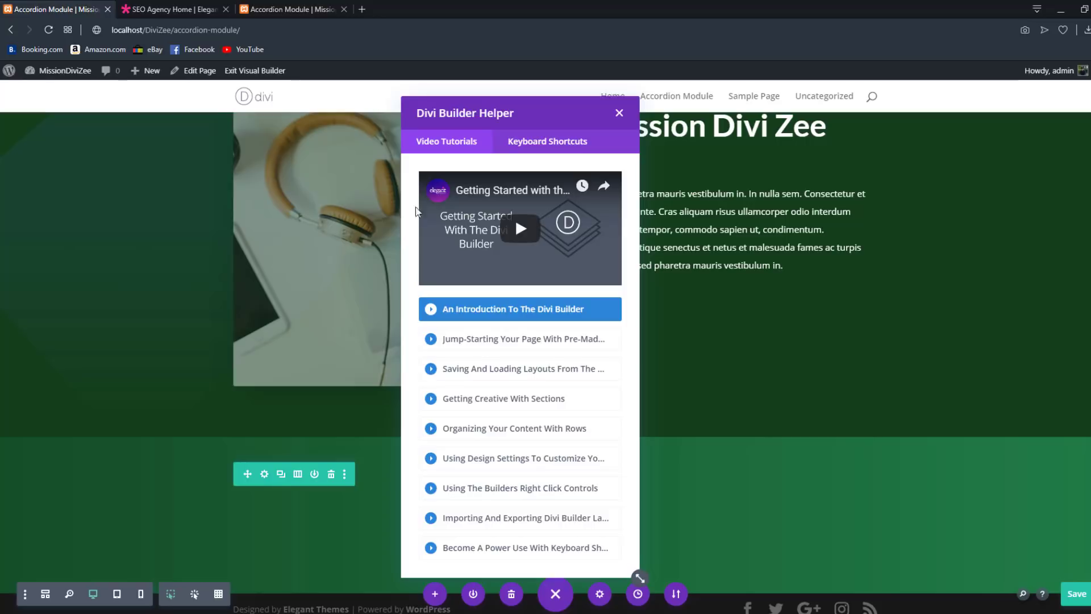
pyautogui.click(523, 157)
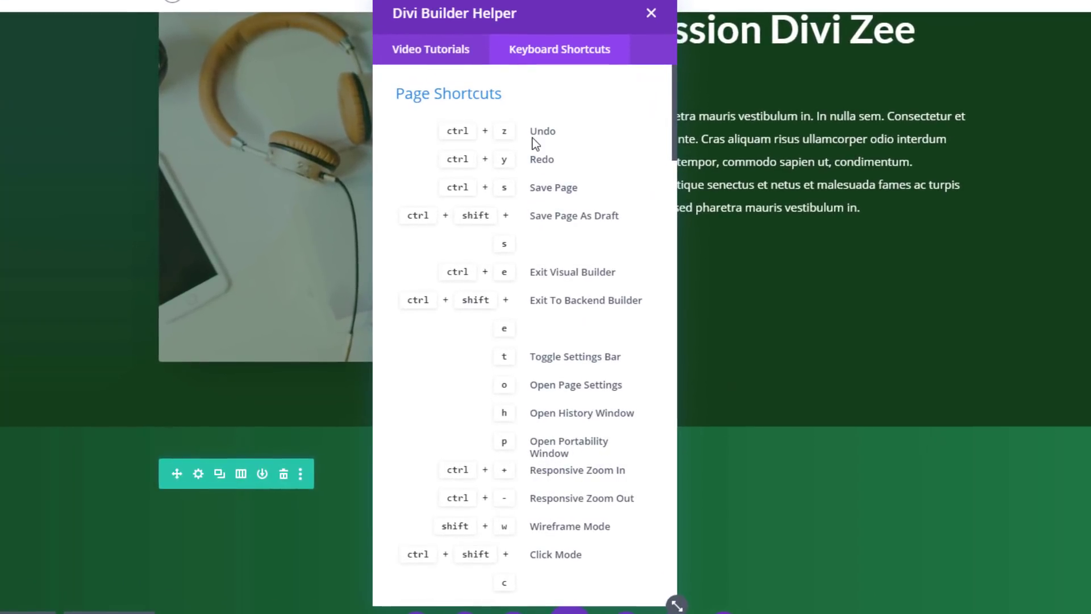
pyautogui.scroll(-10, 522, 187)
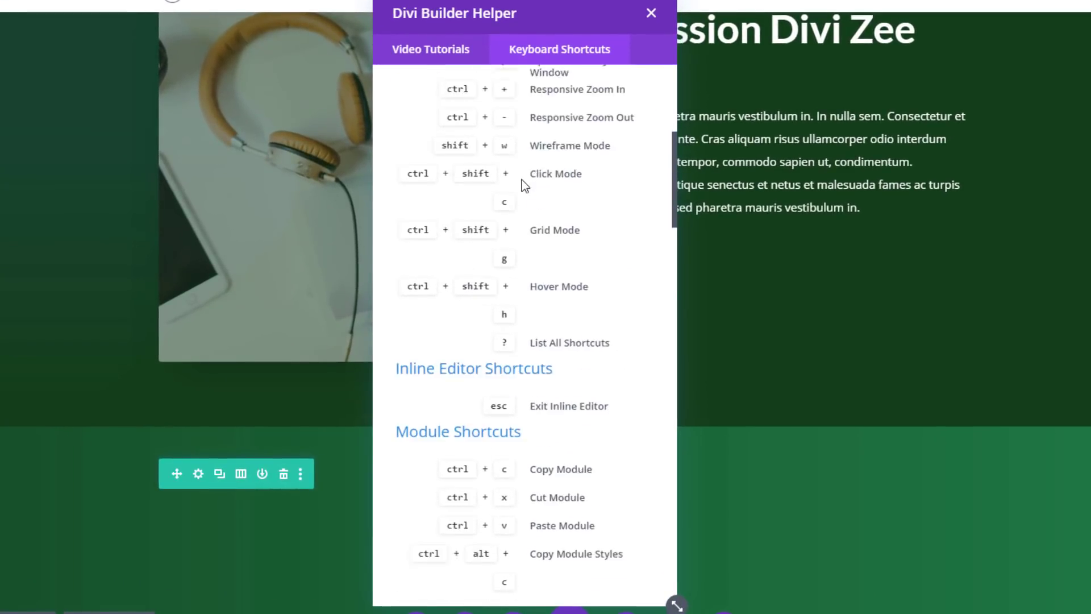
pyautogui.scroll(5, 517, 237)
pyautogui.scroll(-15, 517, 238)
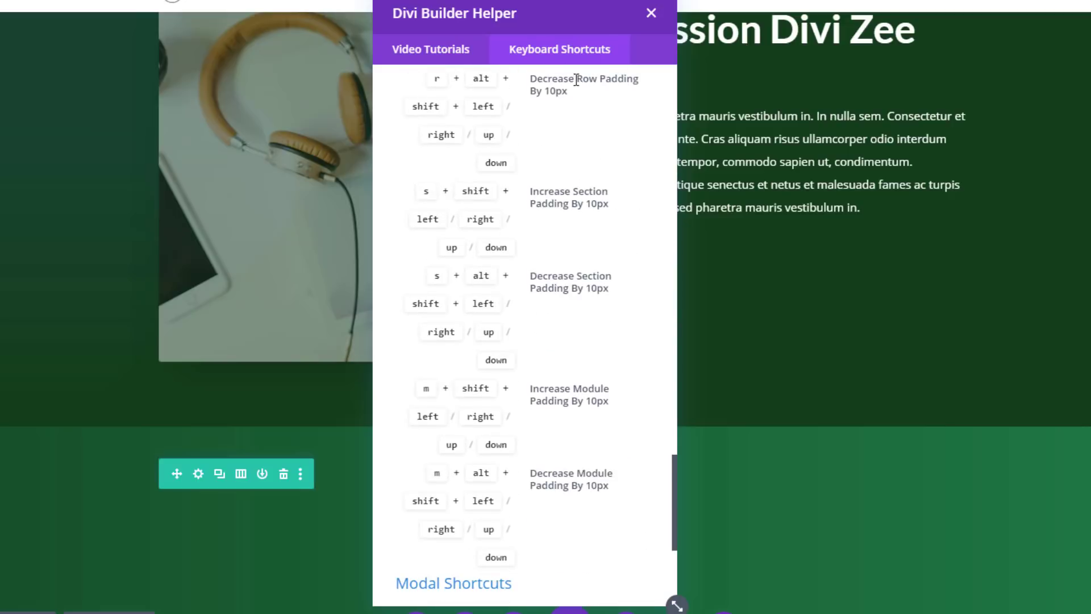
pyautogui.click(651, 13)
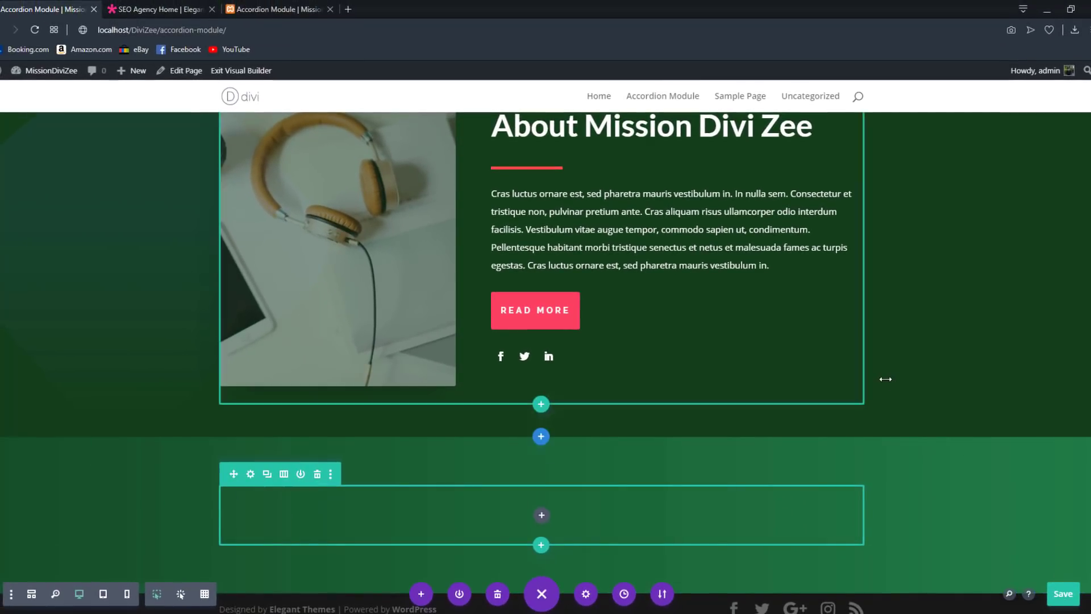
# Step: Delete the empty row in the last green section, and delete the section itself
pyautogui.click(541, 515)
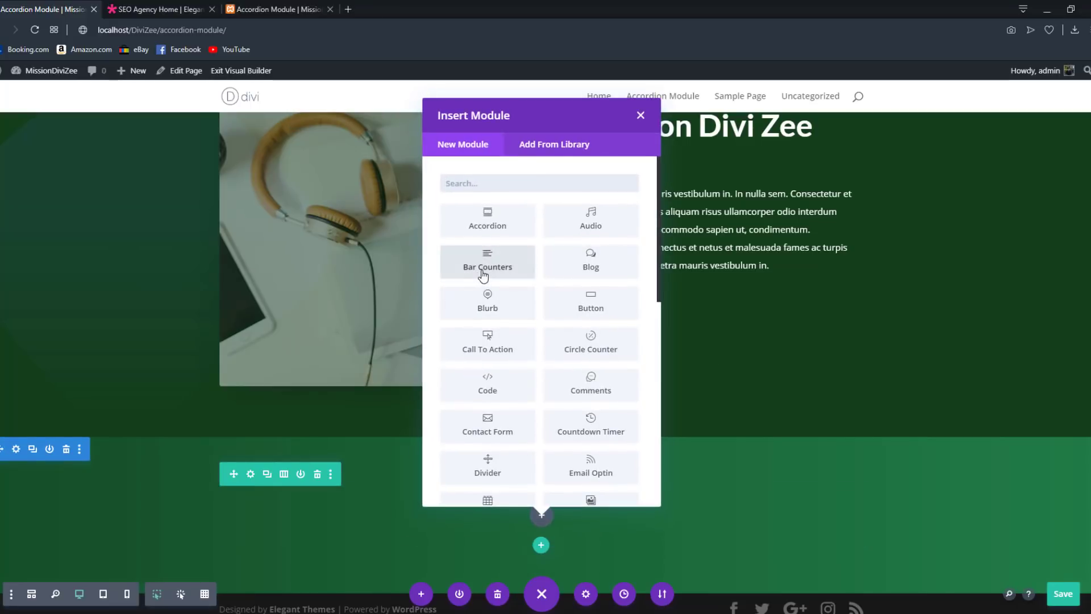
pyautogui.click(641, 116)
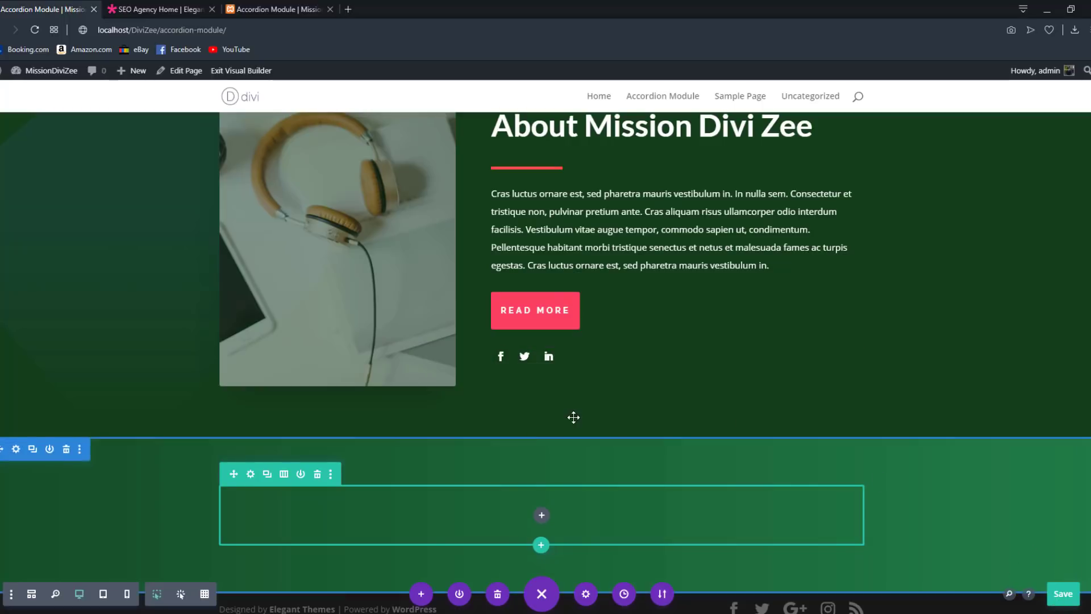
pyautogui.click(317, 474)
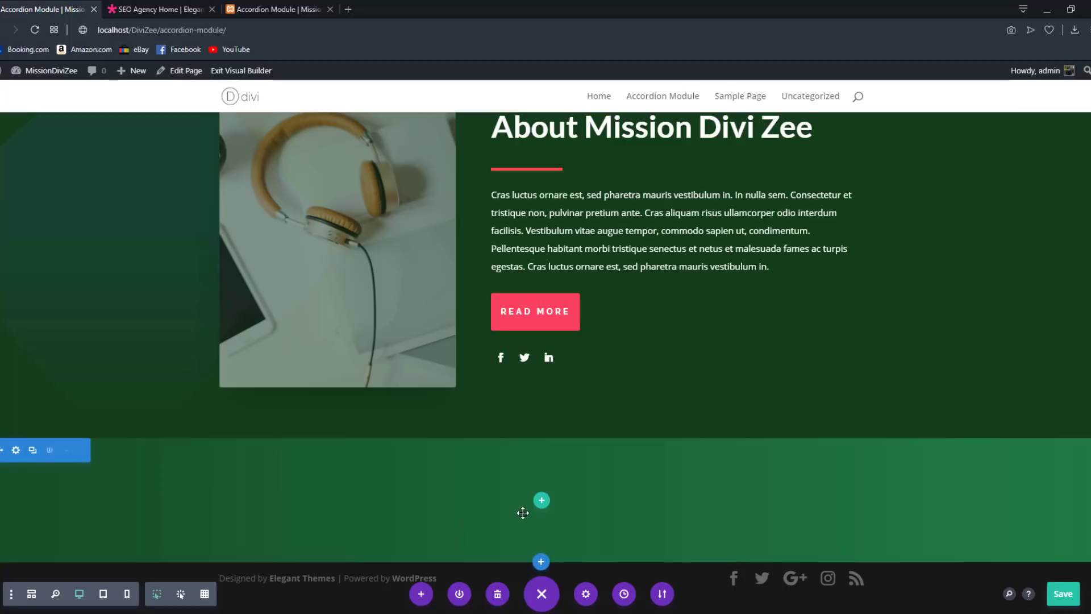
pyautogui.click(66, 449)
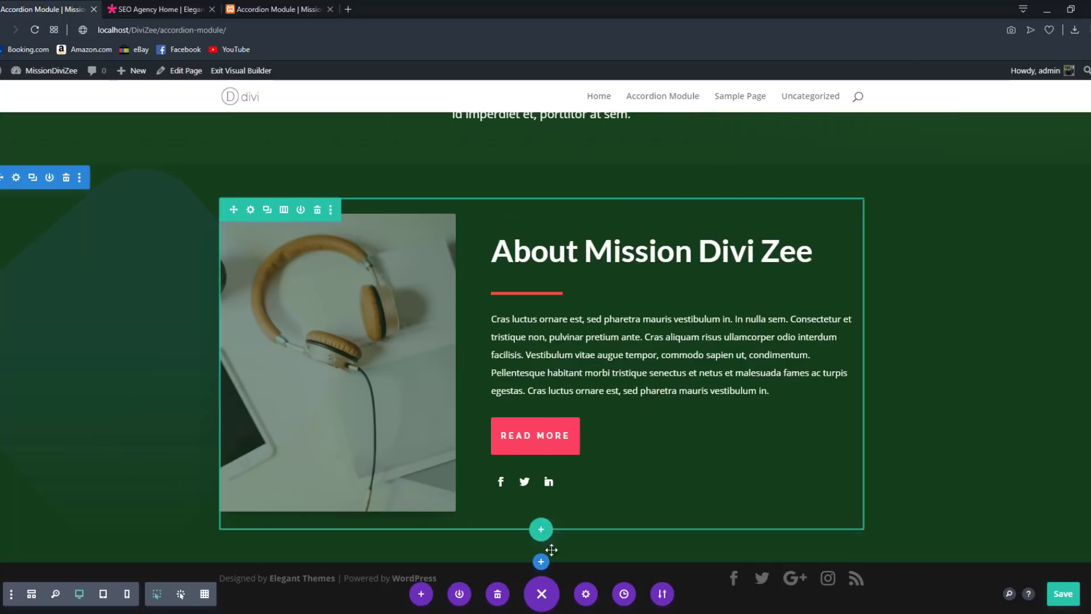
# Step: Add a Fullwidth section below the About Mission Divi Zee section, leaving it without a module
pyautogui.click(541, 560)
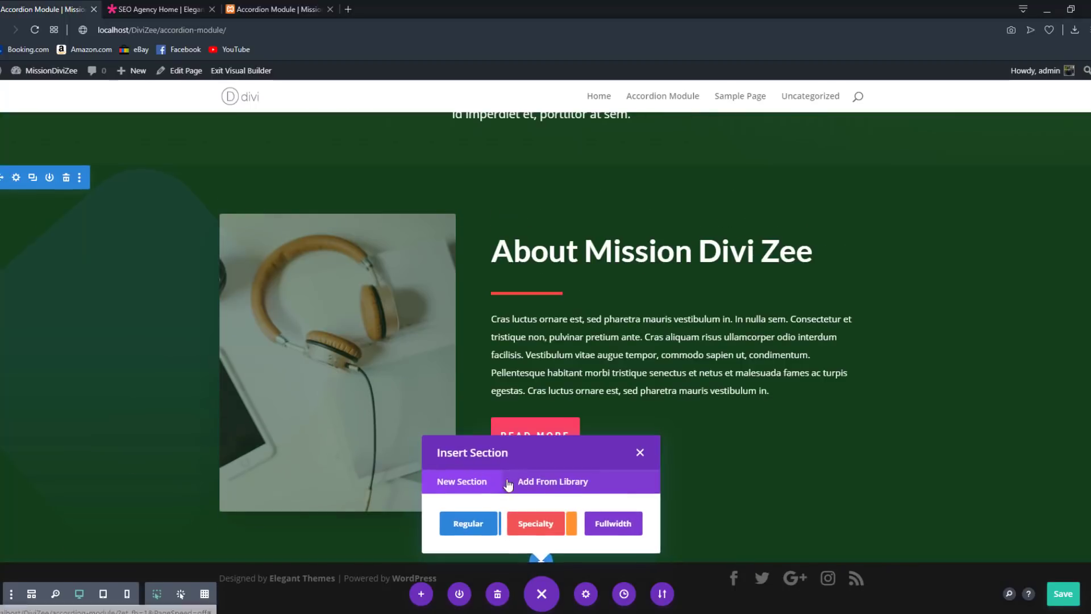
pyautogui.click(588, 523)
pyautogui.click(640, 221)
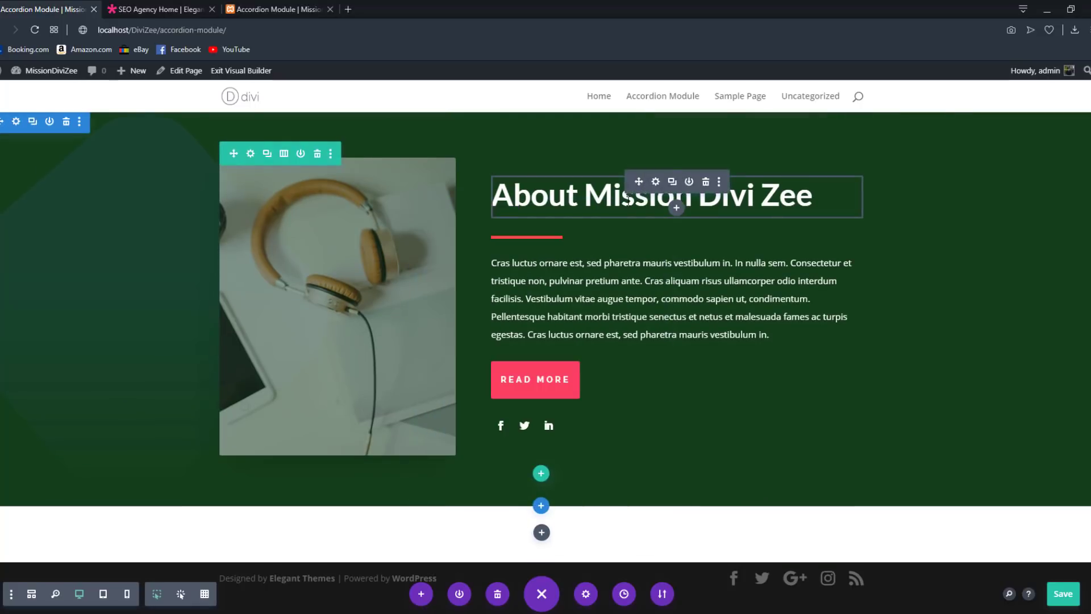
# Step: Save the page and exit the Visual Builder to review the published Accordion Module page
pyautogui.click(244, 73)
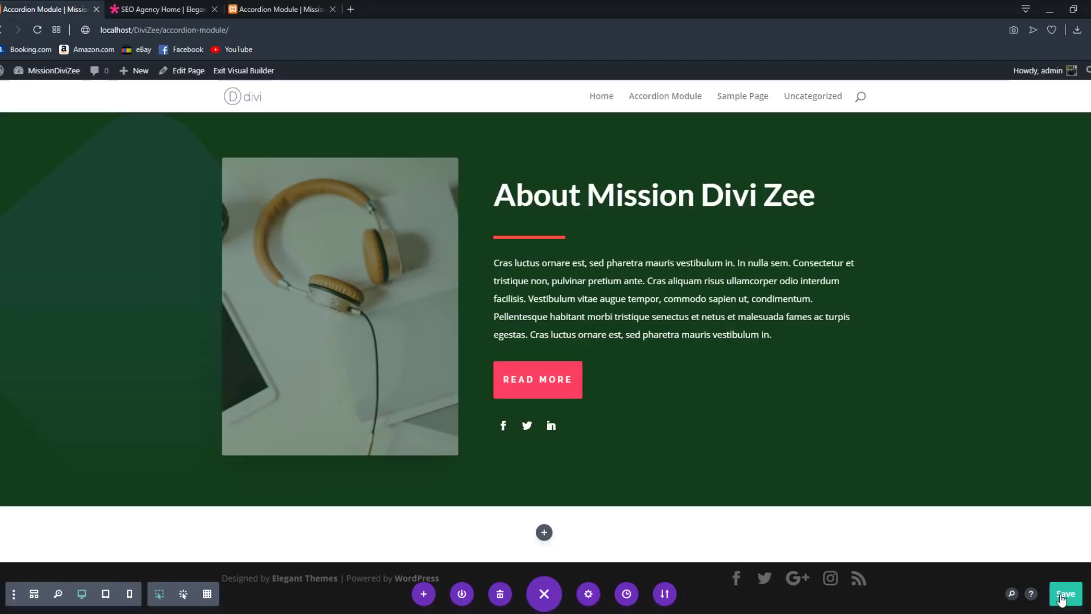
pyautogui.click(1060, 596)
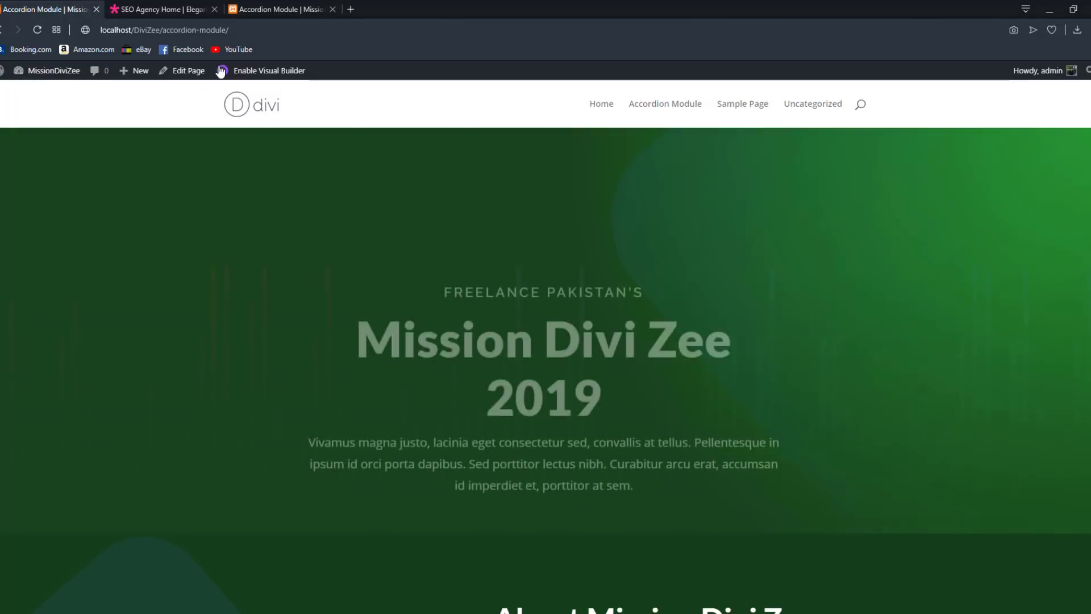
pyautogui.scroll(-5, 357, 203)
pyautogui.scroll(-2, 352, 202)
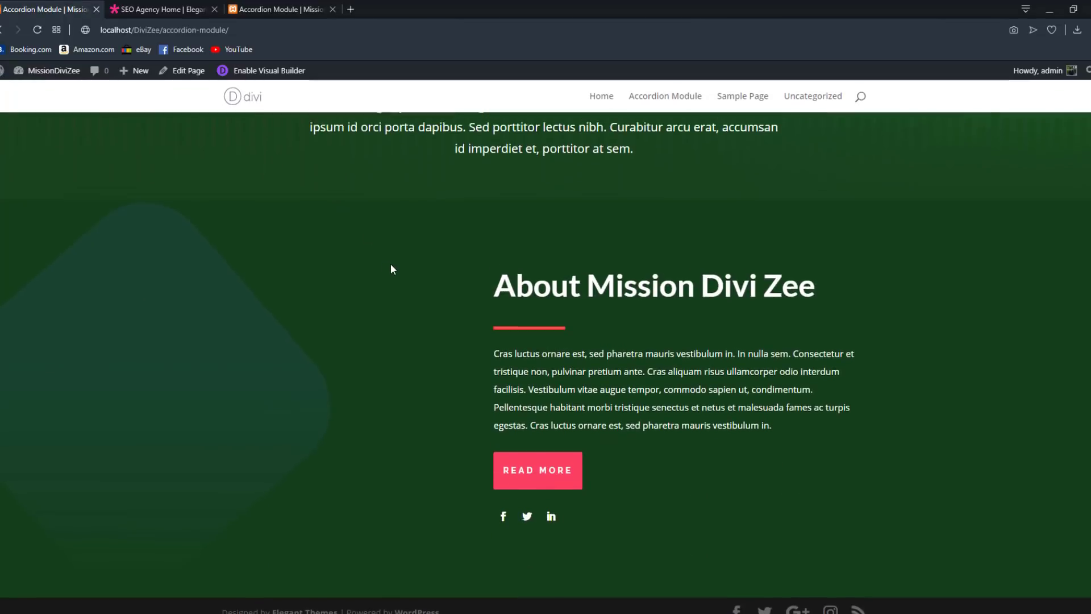
pyautogui.scroll(5, 387, 239)
pyautogui.scroll(-5, 370, 227)
pyautogui.scroll(5, 357, 230)
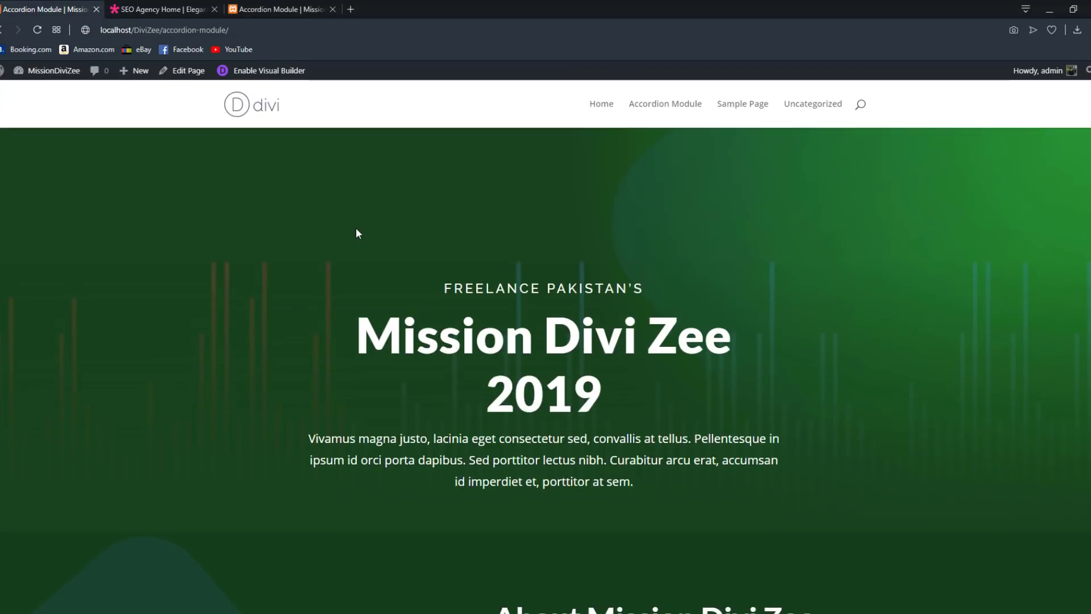